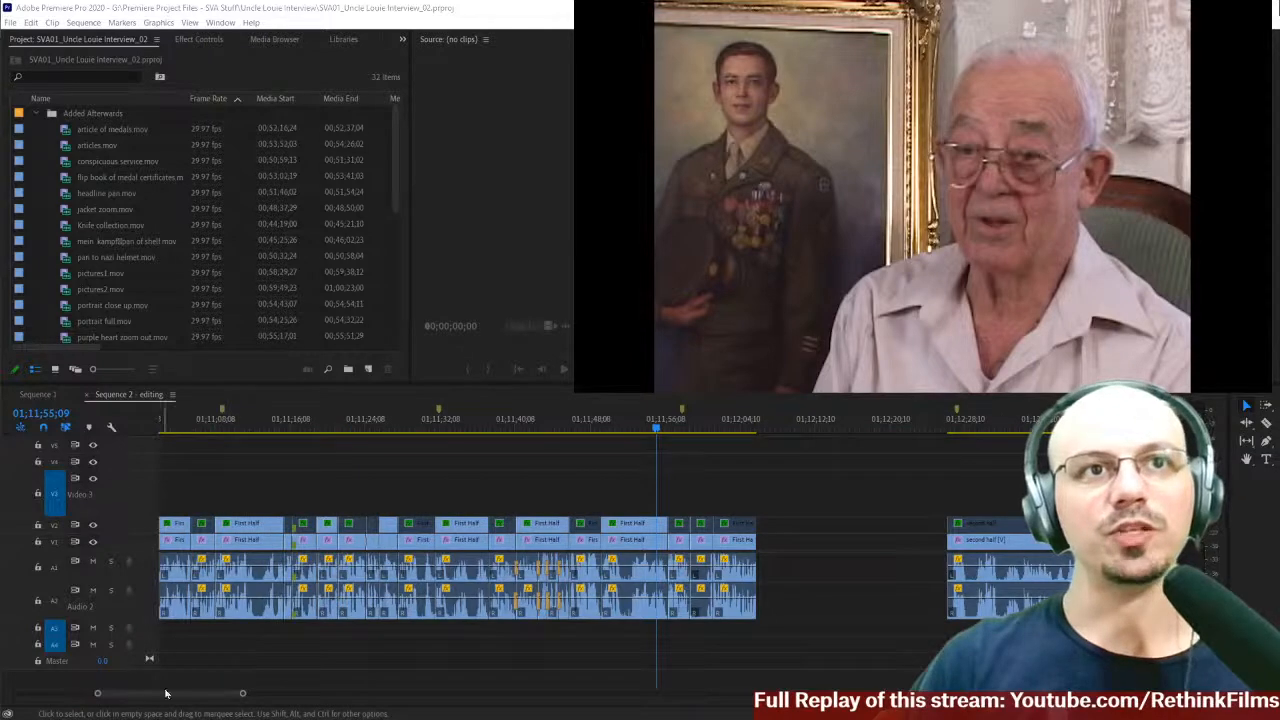
- Go back to the beginning of Sequence 2 and place the playhead at 01;00;00;00
{"action": "left_click_drag", "start_coordinate": [186, 694], "coordinate": [54, 699]}
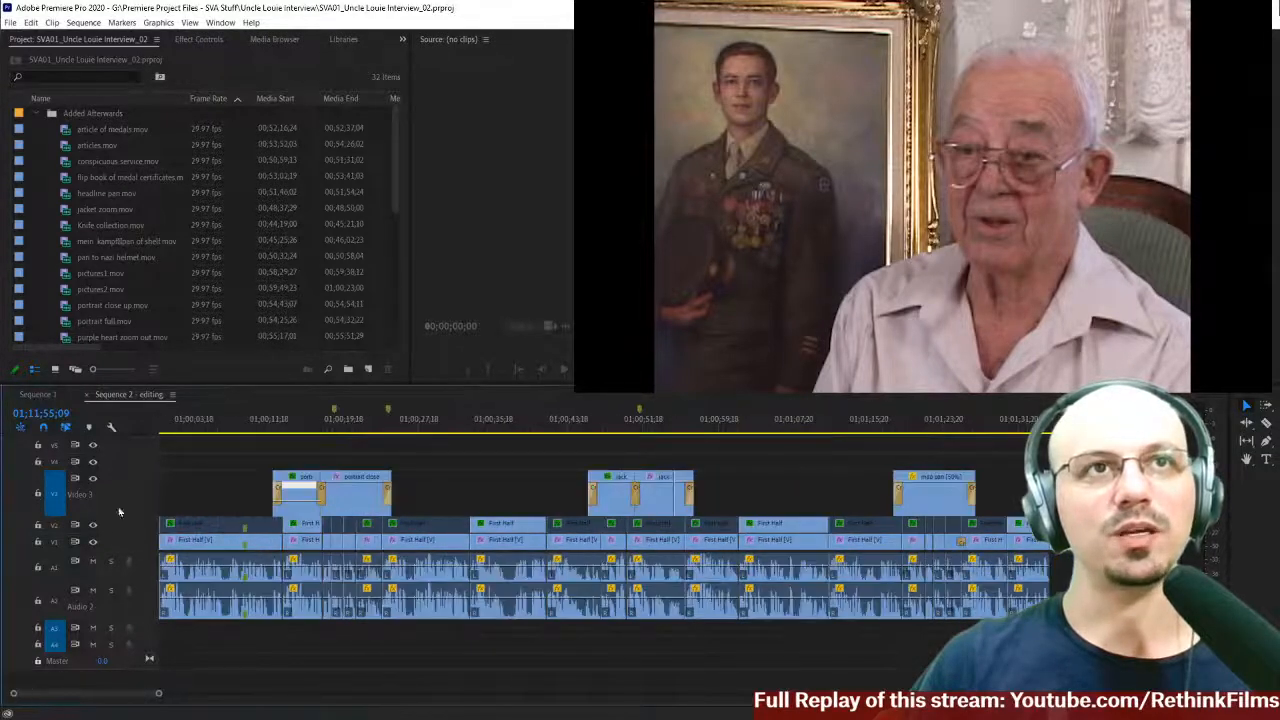
{"action": "left_click_drag", "start_coordinate": [168, 428], "coordinate": [140, 436]}
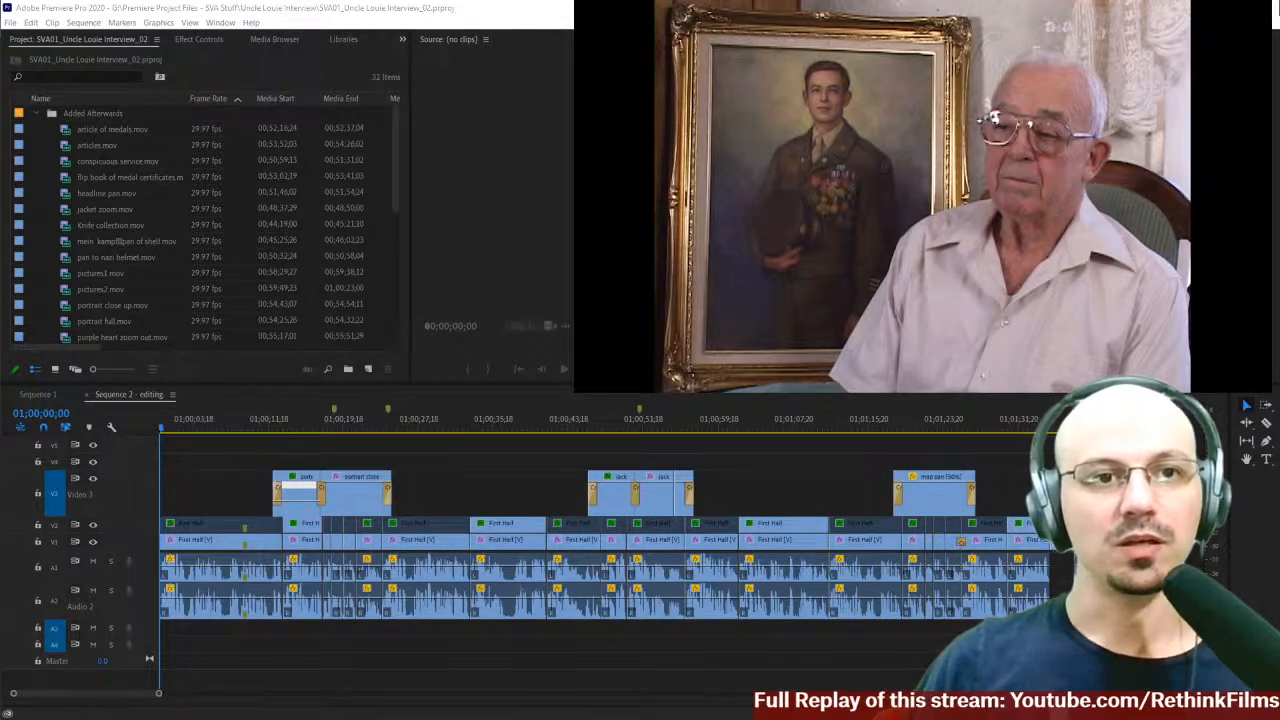
{"action": "scroll", "coordinate": [190, 432], "scroll_direction": "down", "scroll_amount": 1}
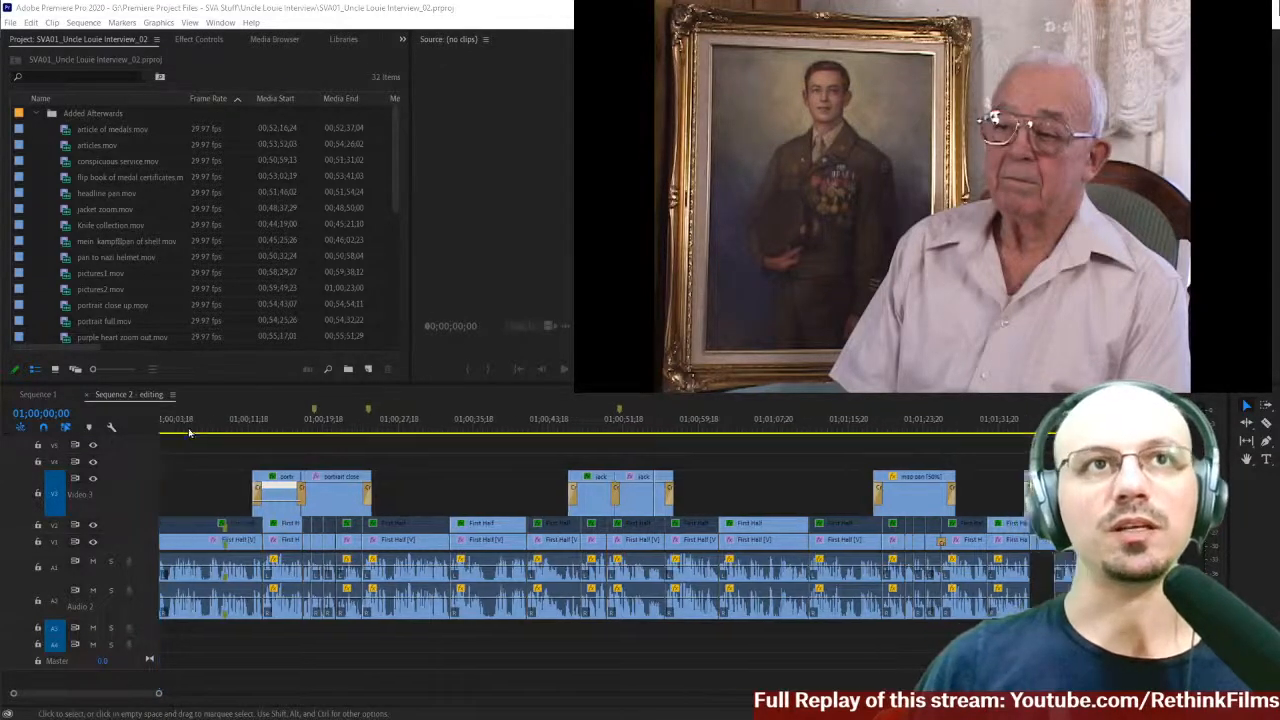
{"action": "scroll", "coordinate": [168, 433], "scroll_direction": "up", "scroll_amount": 1}
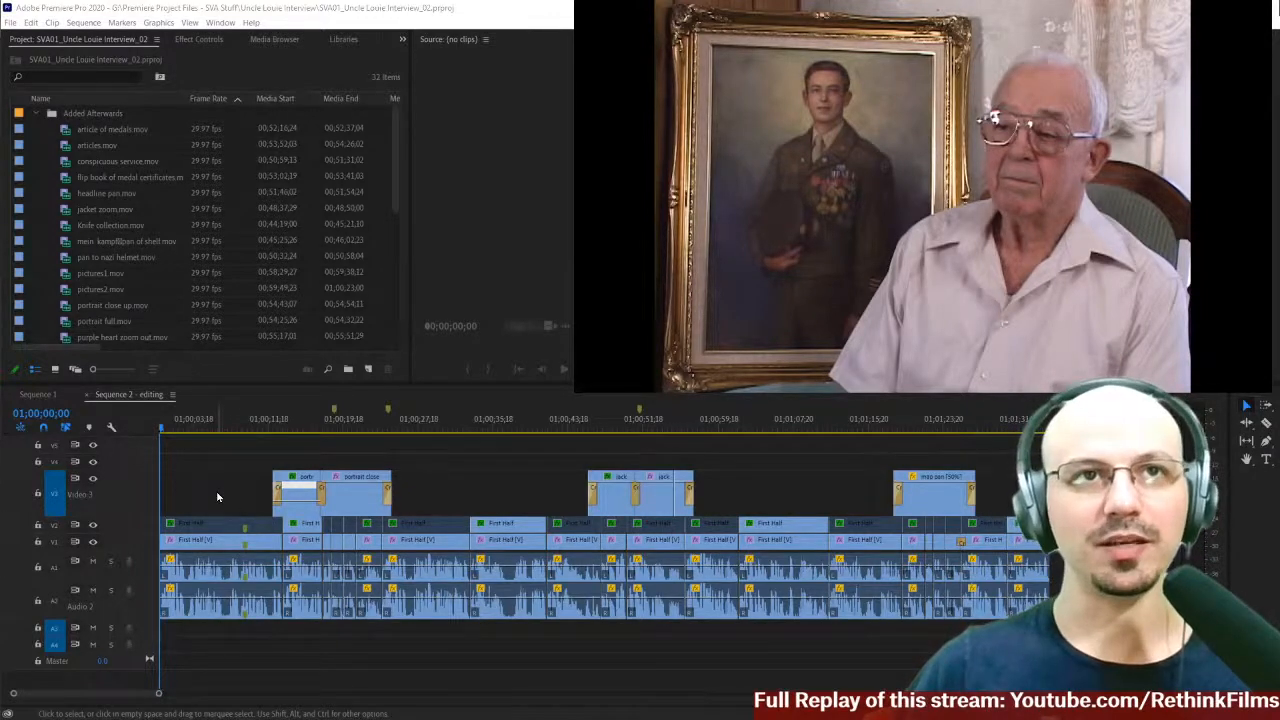
- Load the first First Half clip into the Source Monitor and display its effect settings through to the audio effects
{"action": "left_click", "coordinate": [214, 578]}
{"action": "right_click", "coordinate": [218, 580]}
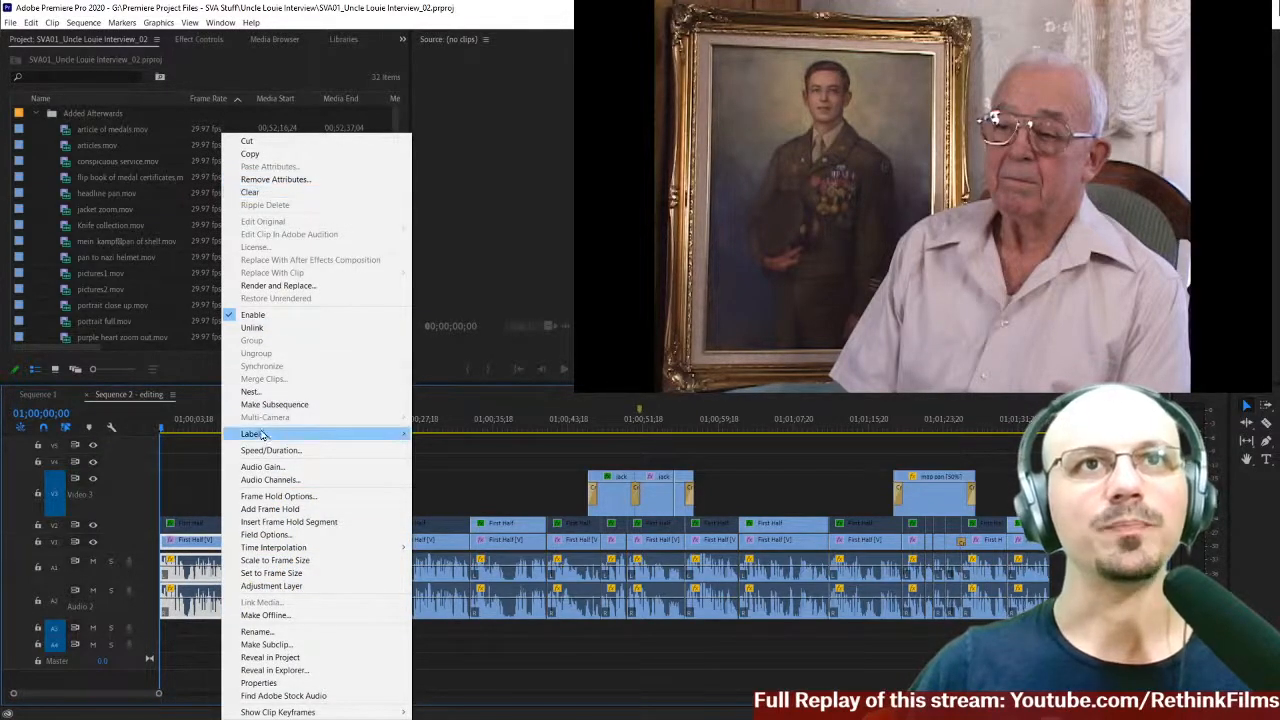
{"action": "left_click", "coordinate": [184, 497]}
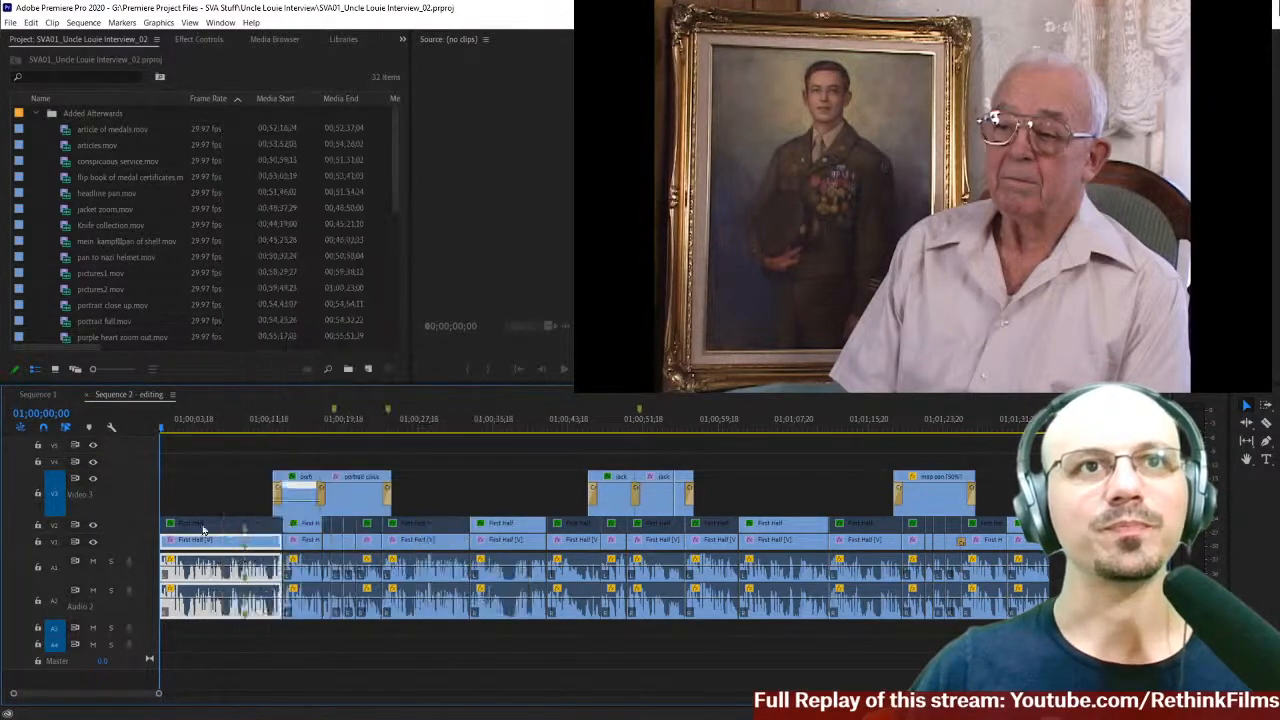
{"action": "double_click", "coordinate": [220, 577]}
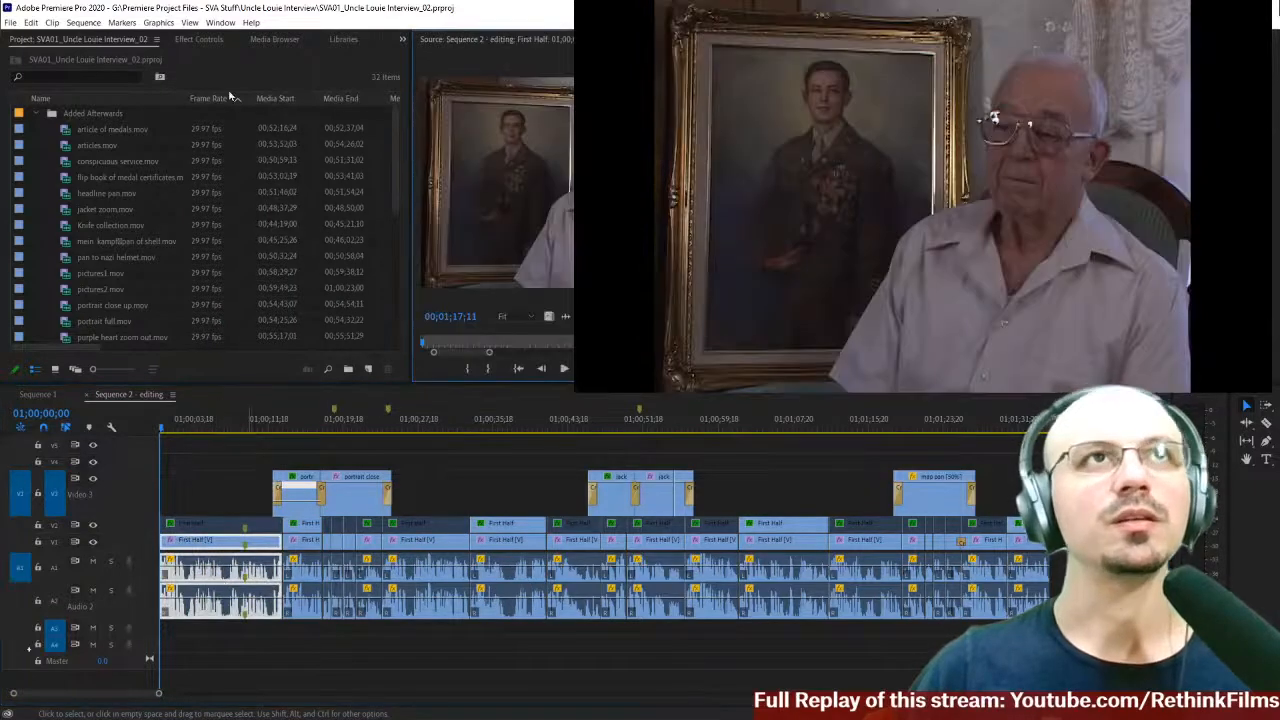
{"action": "left_click", "coordinate": [205, 39]}
{"action": "left_click_drag", "start_coordinate": [398, 140], "coordinate": [385, 322]}
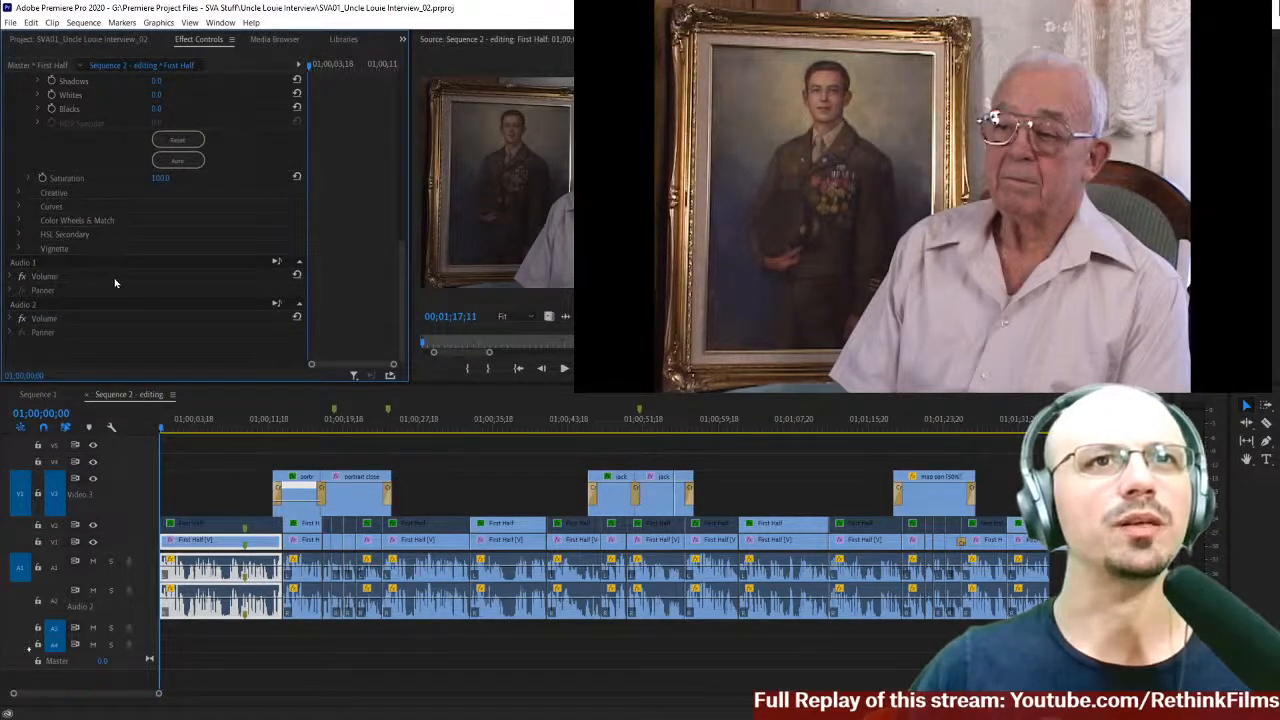
- Check the first clip's available audio options and its Volume and Panner effects on both audio channels
{"action": "right_click", "coordinate": [214, 579]}
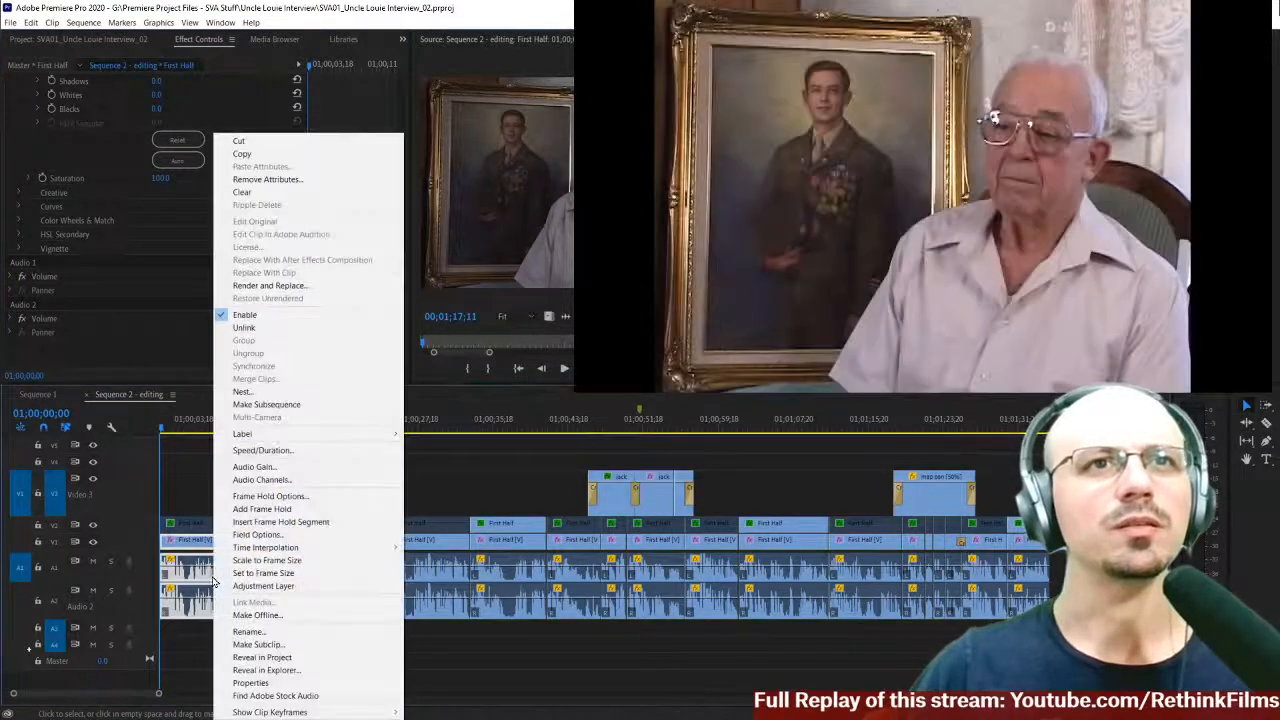
{"action": "left_click", "coordinate": [182, 497]}
{"action": "left_click_drag", "start_coordinate": [182, 497], "coordinate": [230, 612]}
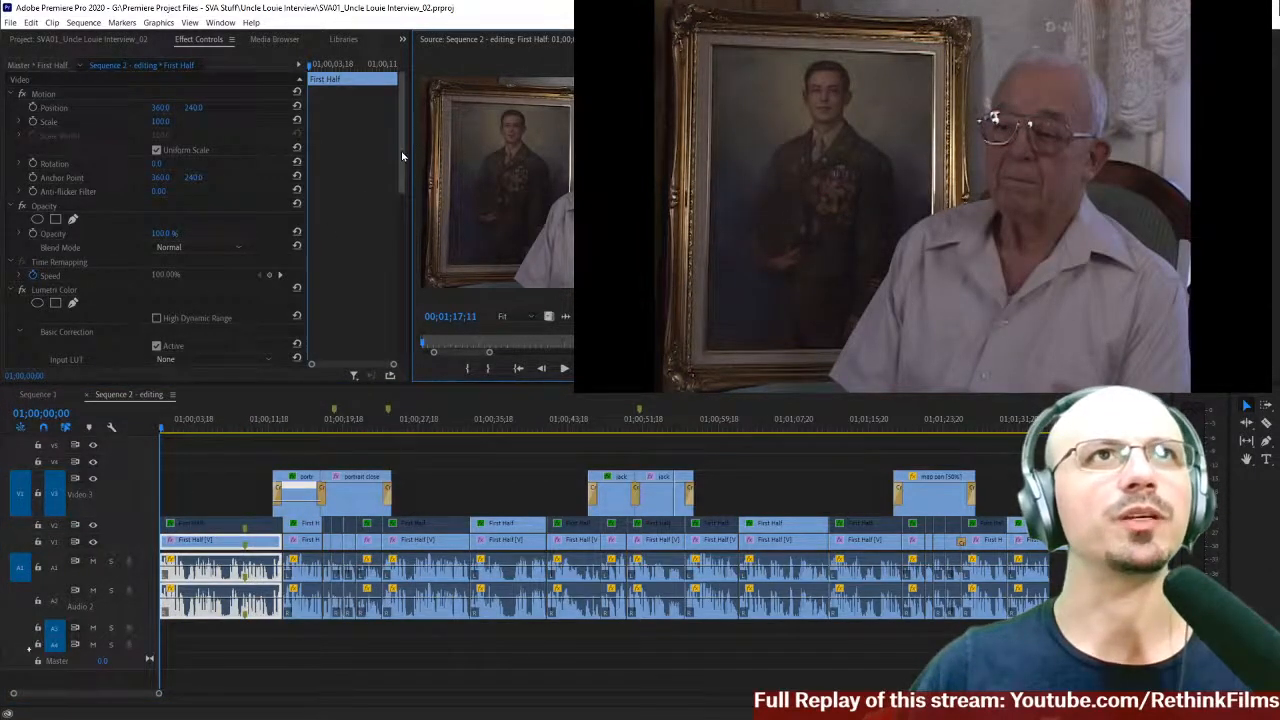
{"action": "scroll", "coordinate": [41, 276], "scroll_direction": "down", "scroll_amount": 8}
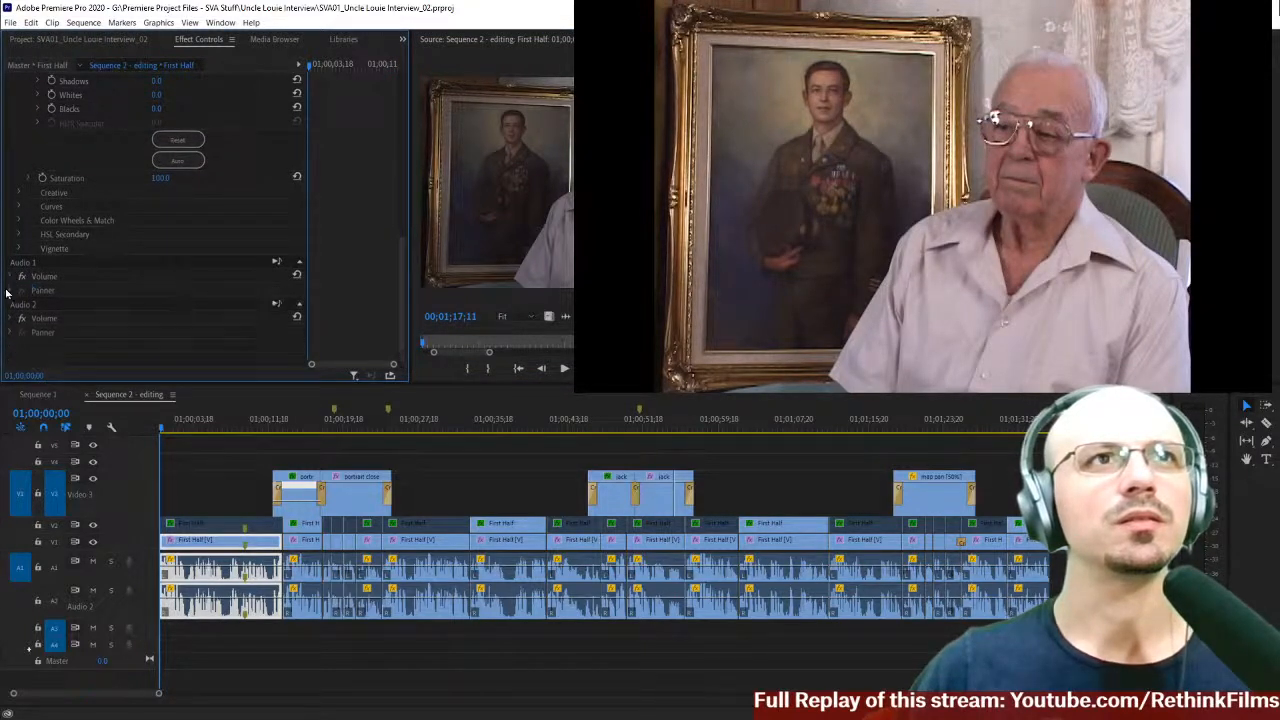
{"action": "left_click", "coordinate": [9, 323]}
{"action": "left_click", "coordinate": [9, 323]}
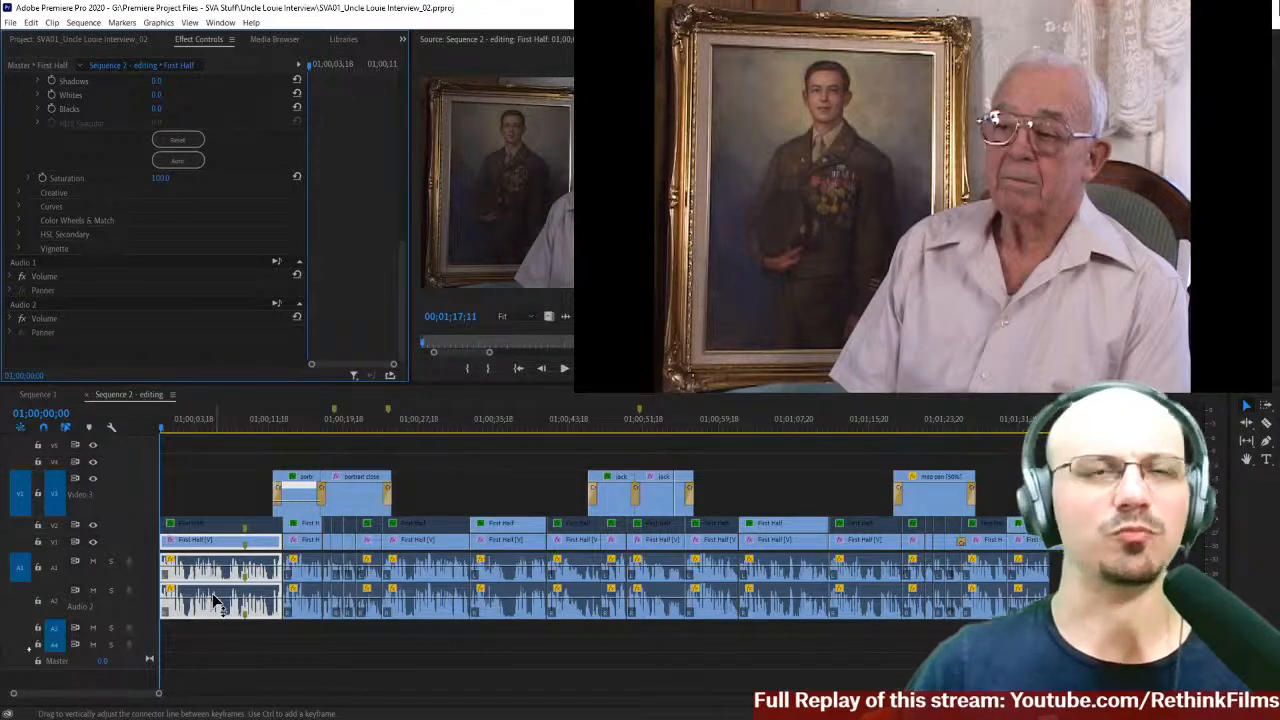
- Play the edited interview from the start of the sequence into the pictures2.mov B-roll, pausing and resuming as needed
{"action": "left_click_drag", "start_coordinate": [176, 428], "coordinate": [135, 435]}
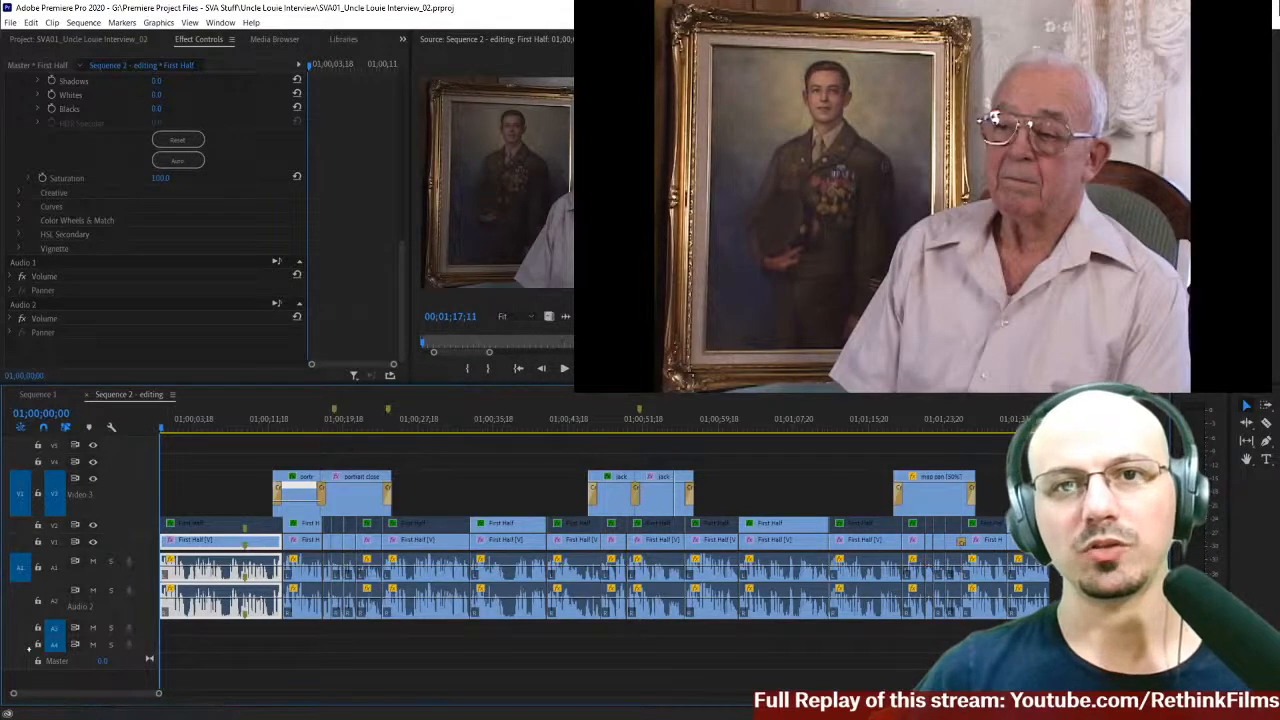
{"action": "key", "text": "space"}
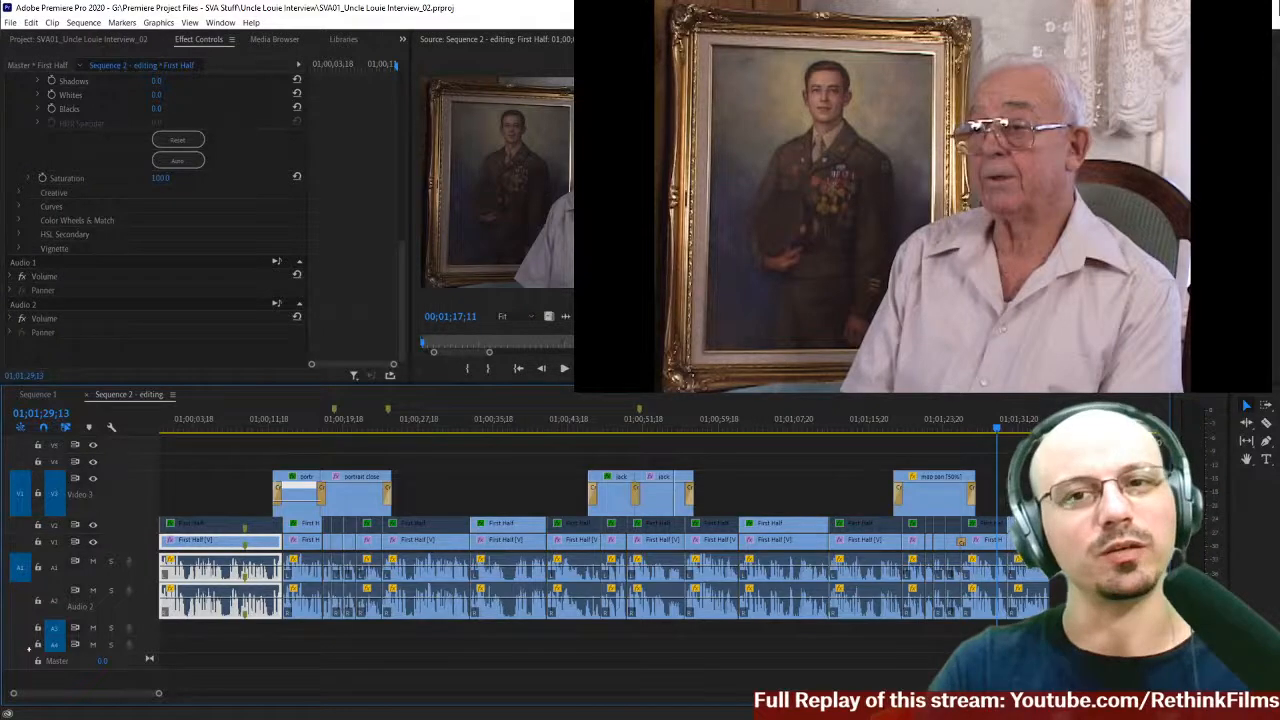
{"action": "key", "text": "space"}
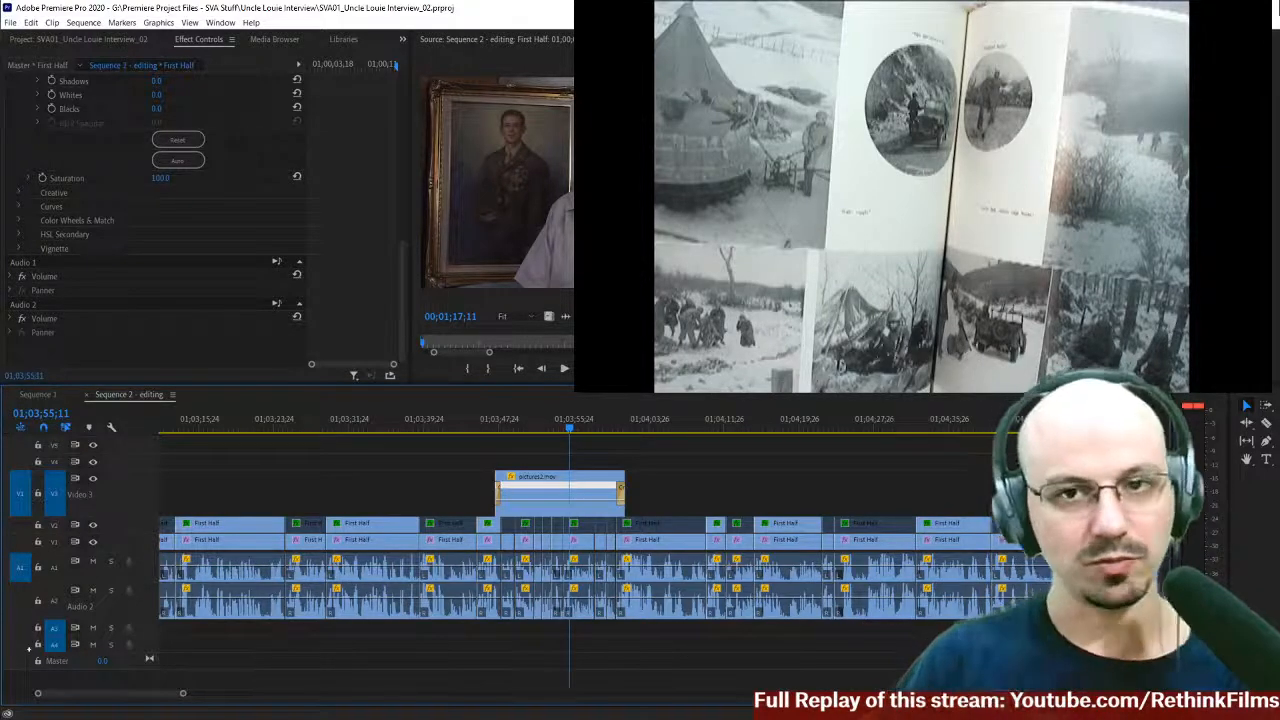
{"action": "key", "text": "space"}
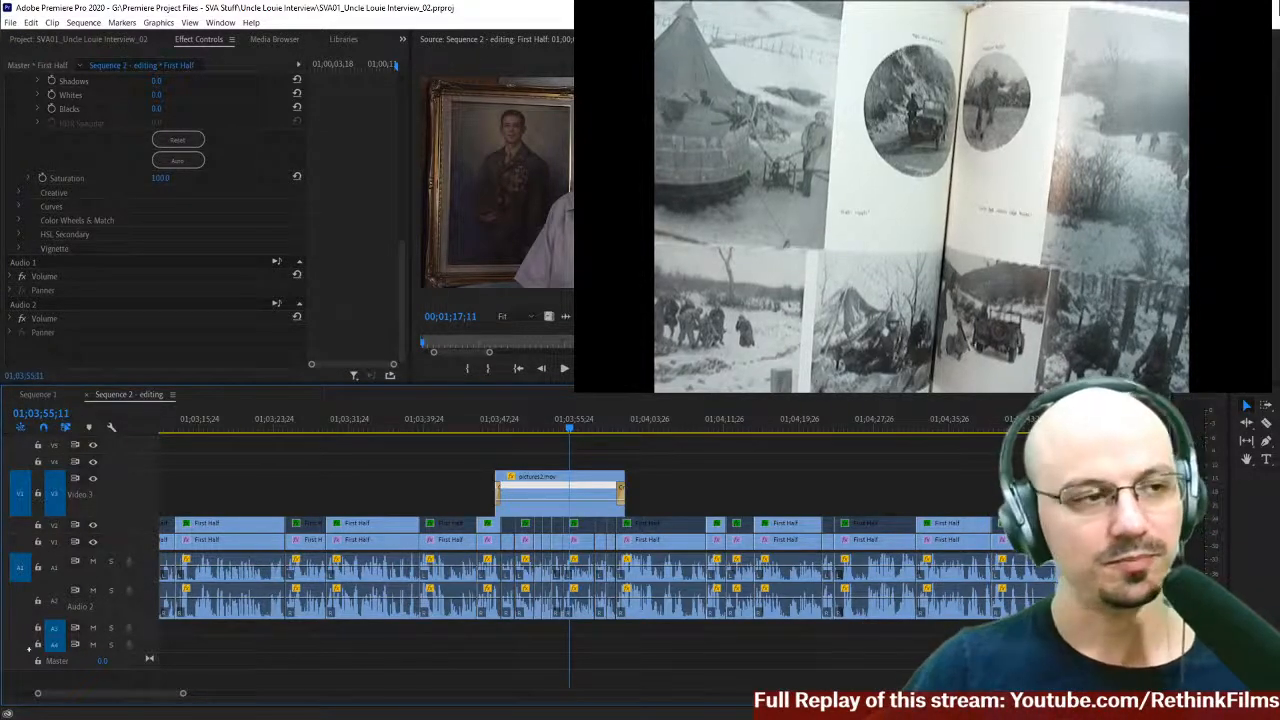
{"action": "key", "text": "space"}
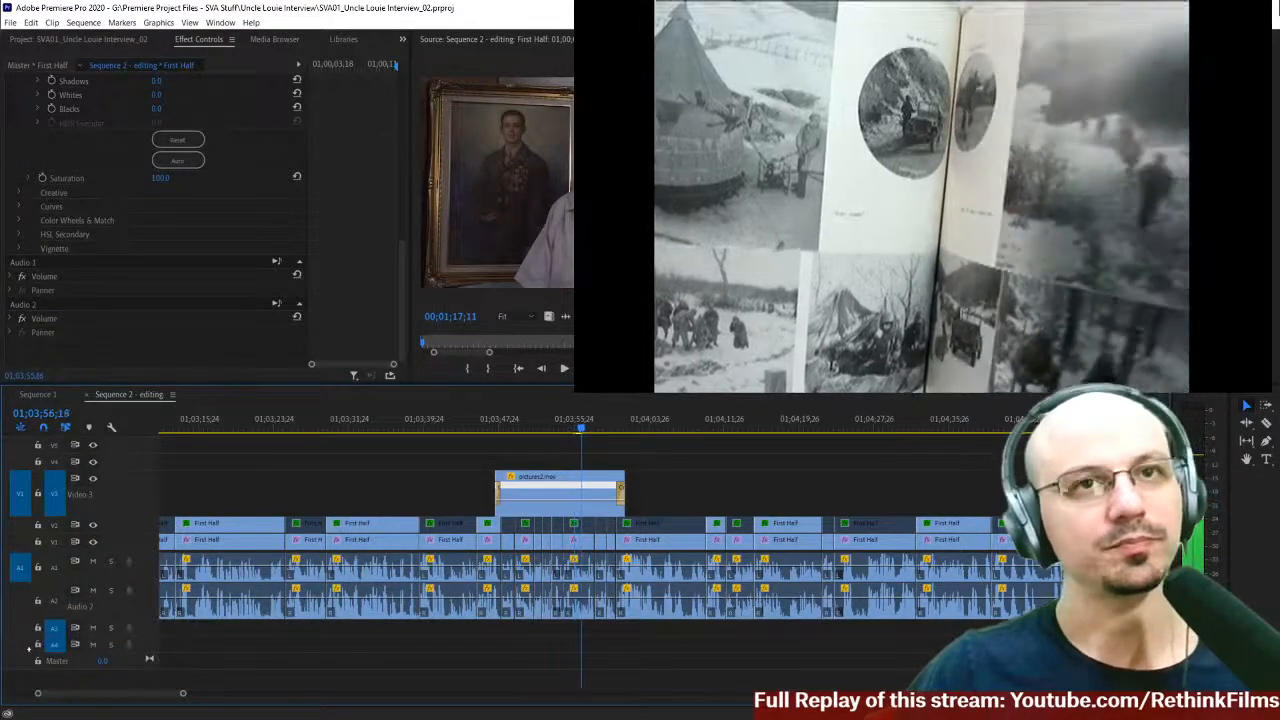
- Step through the edit points back to the start of the pictures2.mov clip at 01;03;47;14 and replay from there
{"action": "key", "text": "Down"}
{"action": "key", "text": "Down"}
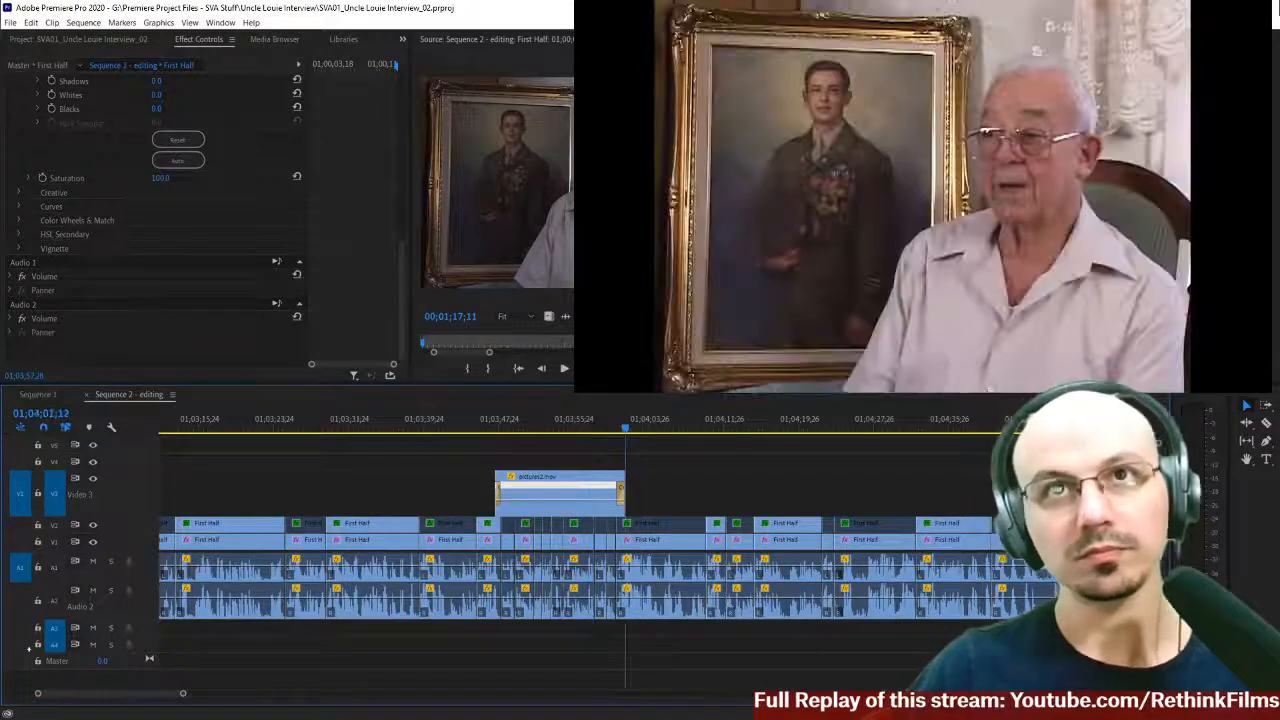
{"action": "key", "text": "space"}
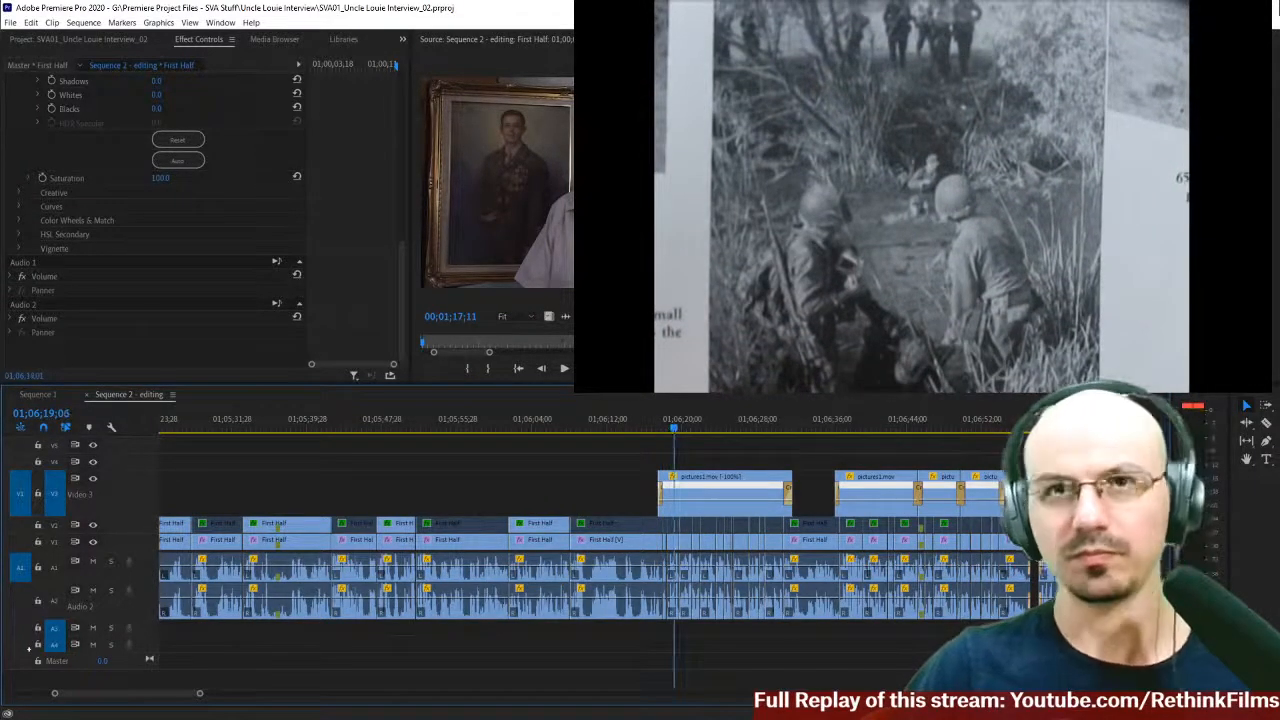
{"action": "key", "text": "Up"}
{"action": "key", "text": "Up"}
{"action": "key", "text": "Up"}
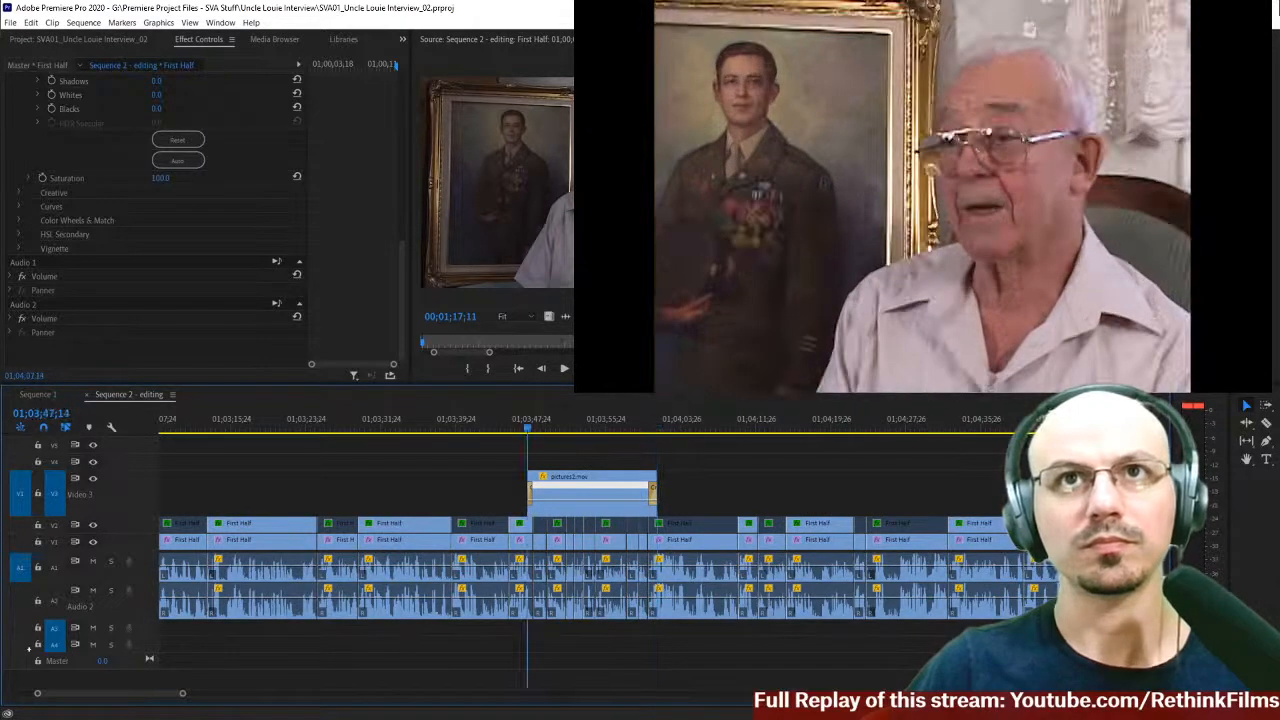
{"action": "key", "text": "space"}
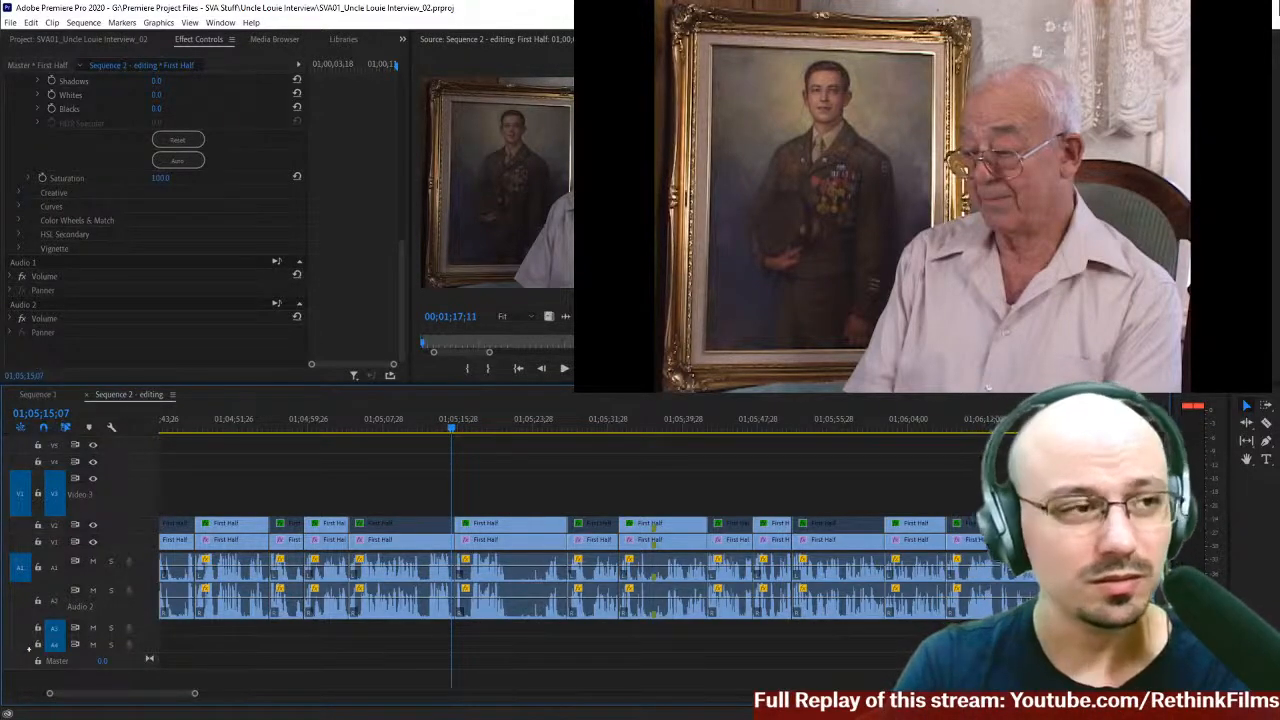
- Resume playback at the map footage and review the remaining First Half clips through to the end of that section
{"action": "key", "text": "space"}
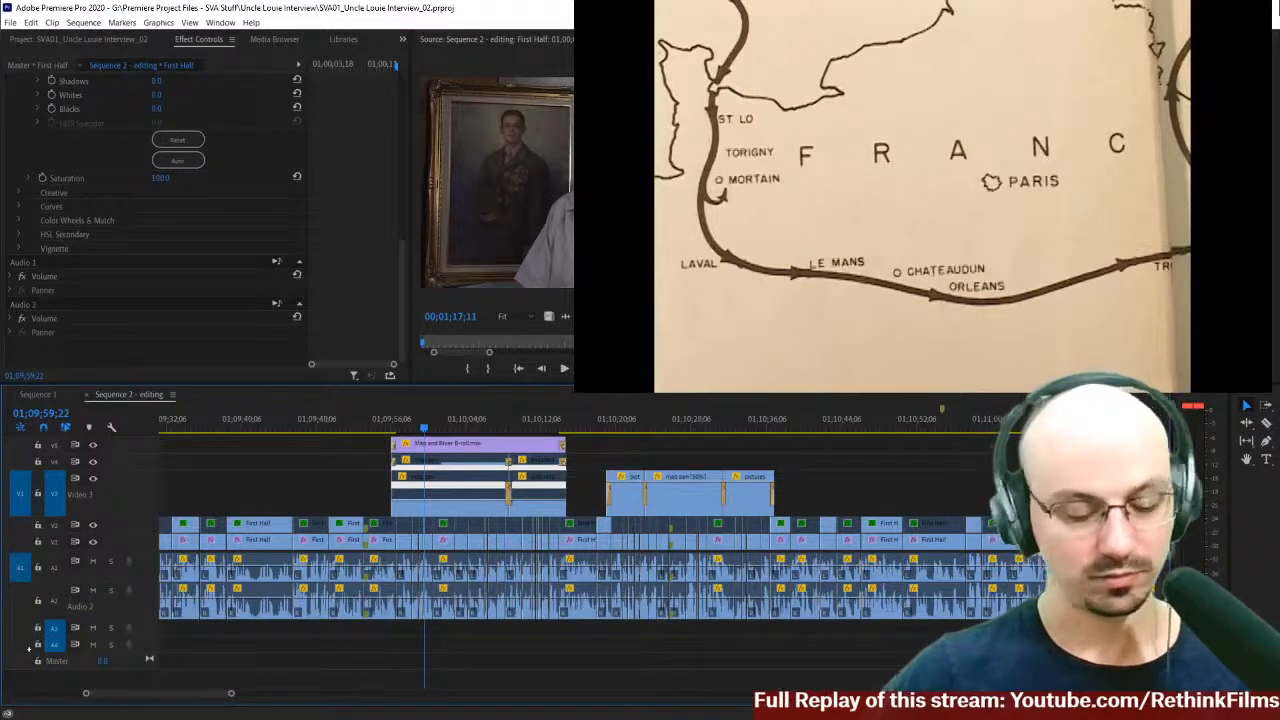
{"action": "key", "text": "space"}
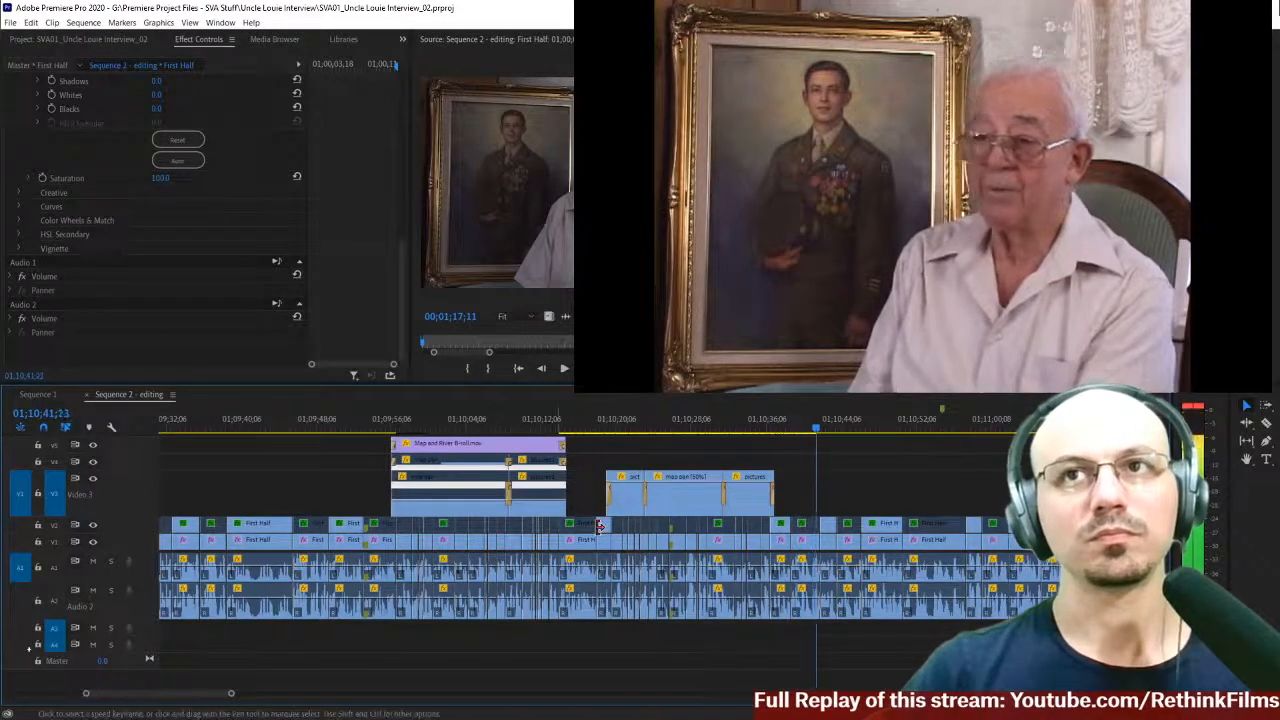
{"action": "scroll", "coordinate": [807, 471], "scroll_direction": "down", "scroll_amount": 6}
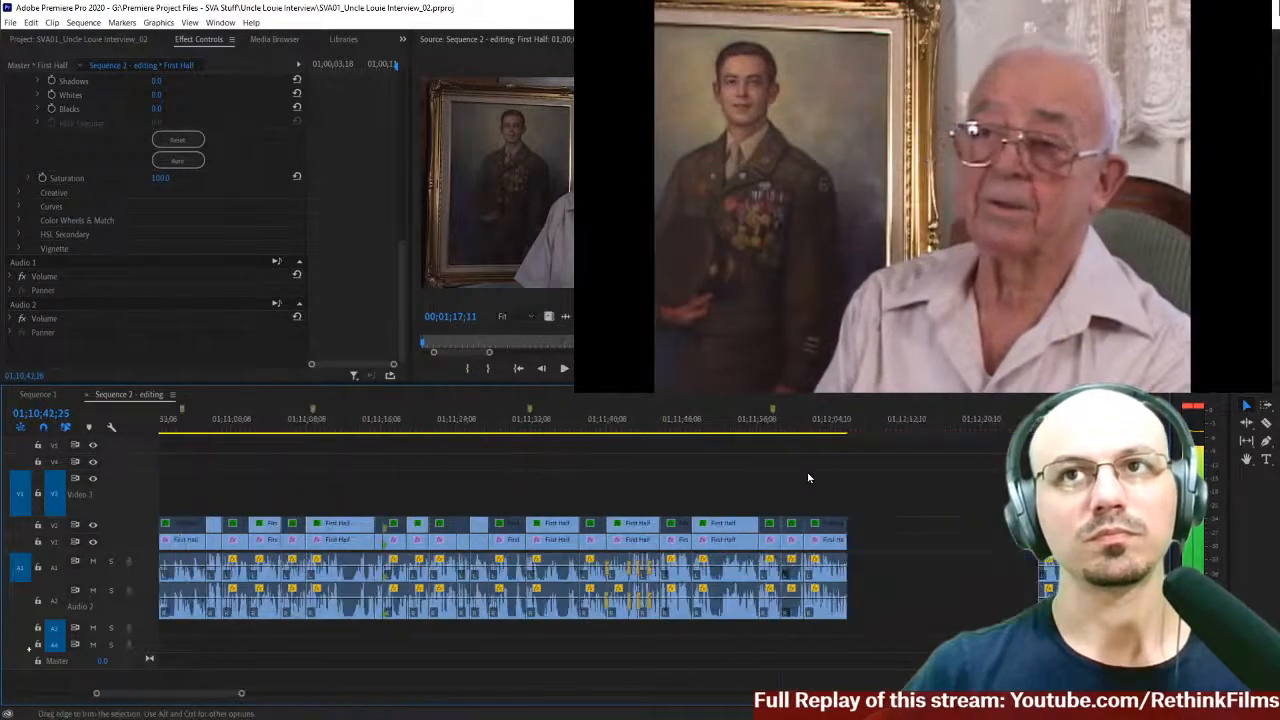
{"action": "scroll", "coordinate": [808, 477], "scroll_direction": "up", "scroll_amount": 8}
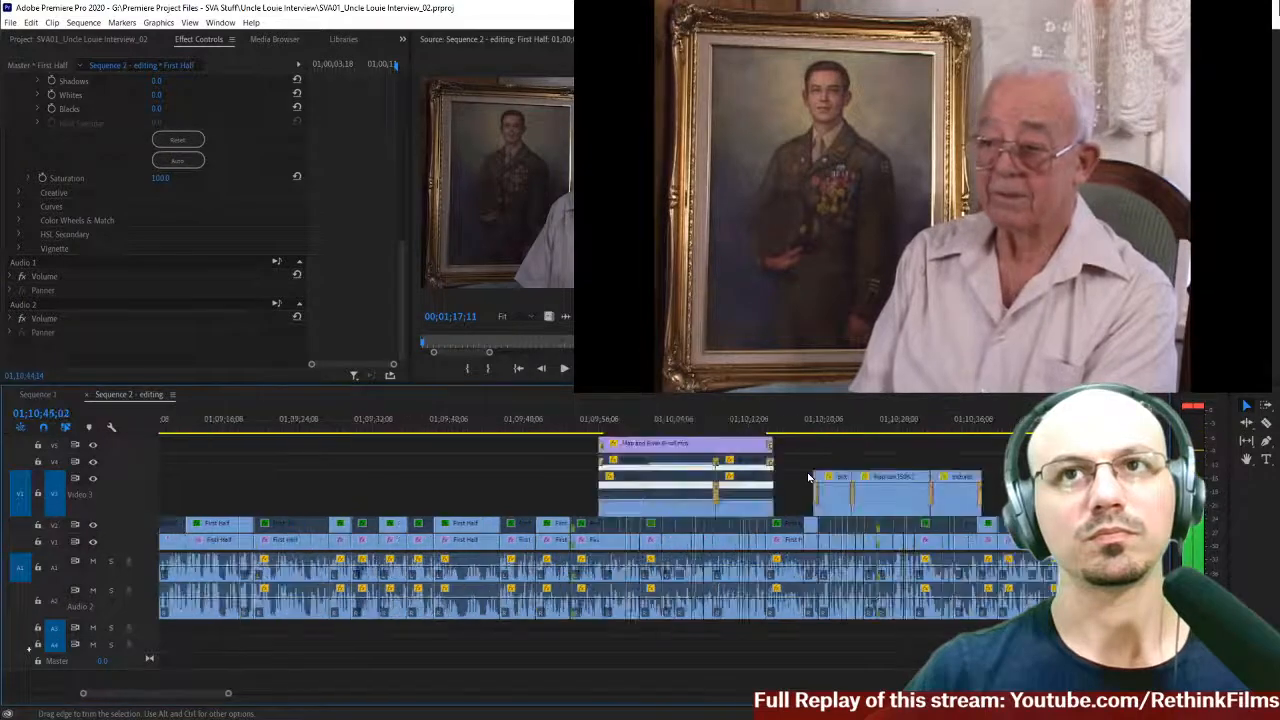
{"action": "scroll", "coordinate": [808, 477], "scroll_direction": "down", "scroll_amount": 2}
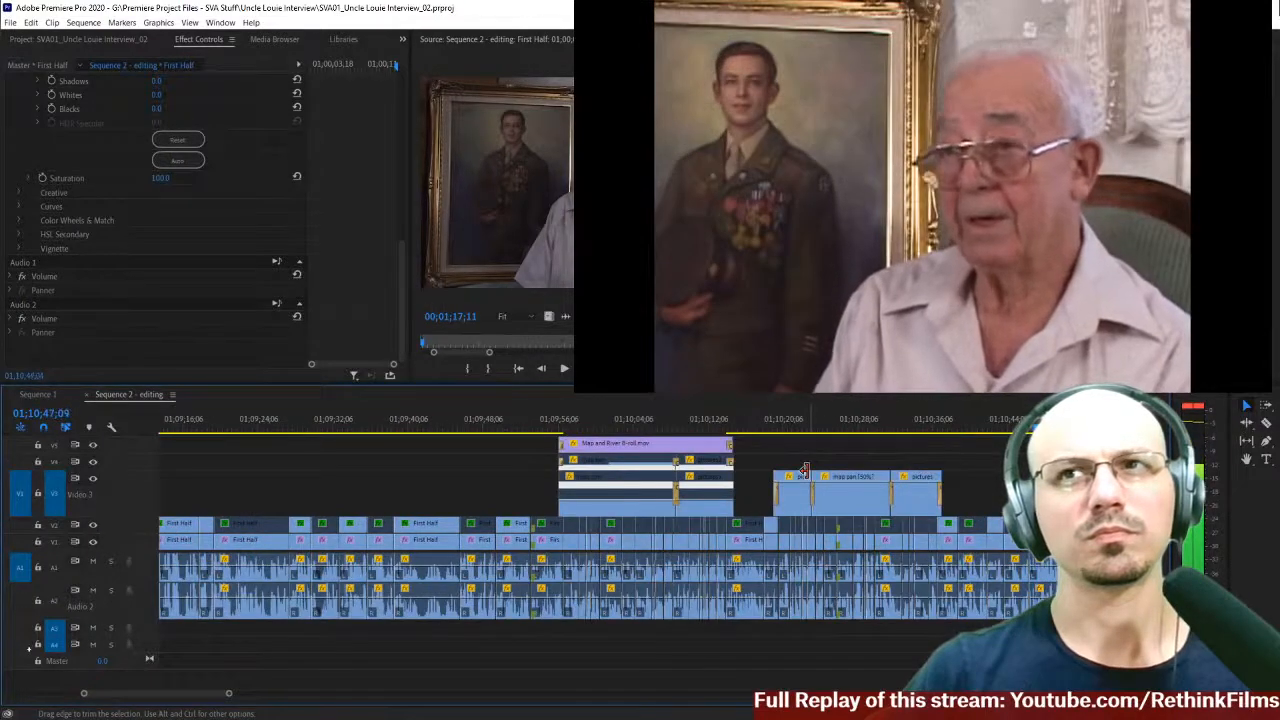
{"action": "scroll", "coordinate": [806, 474], "scroll_direction": "down", "scroll_amount": 6}
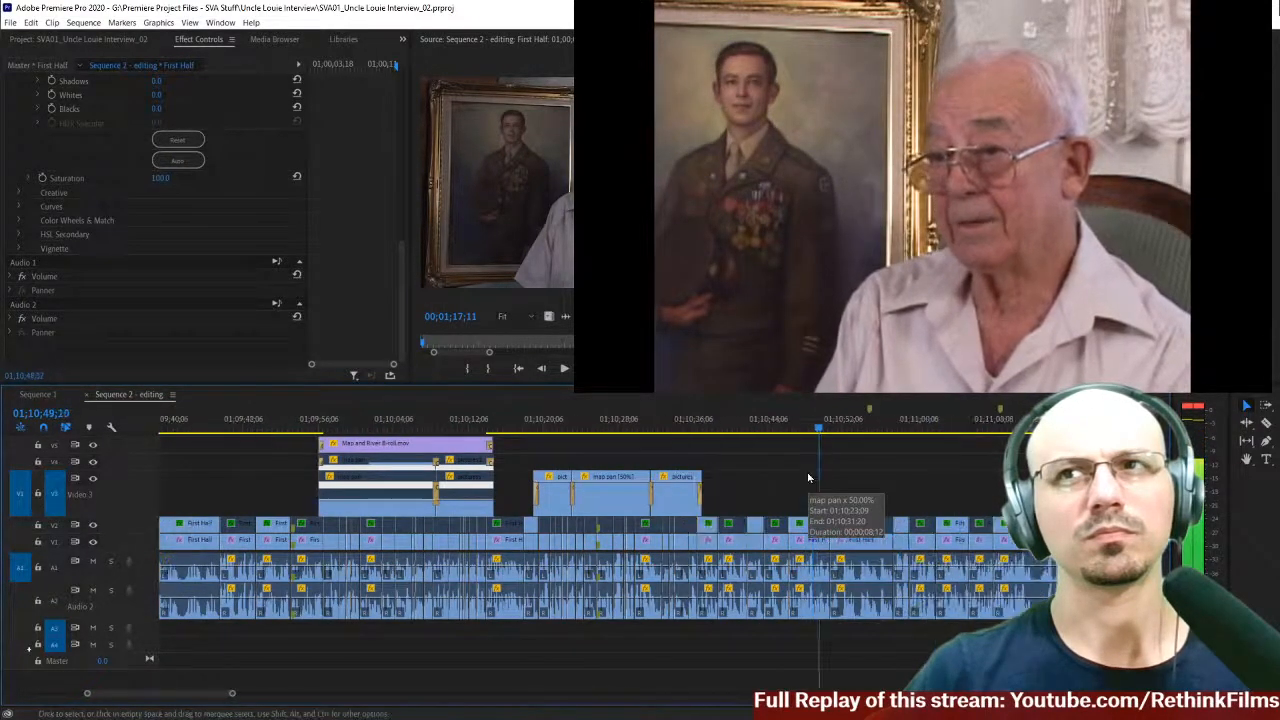
{"action": "scroll", "coordinate": [808, 477], "scroll_direction": "down", "scroll_amount": 5}
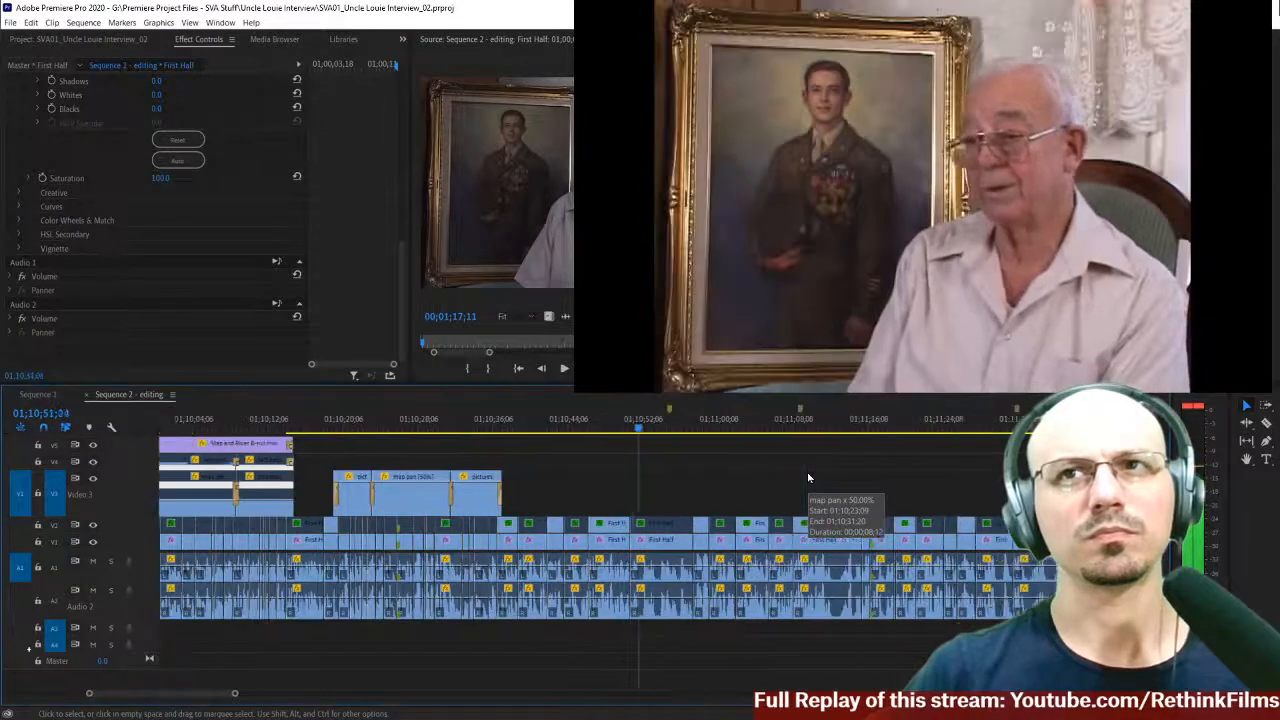
{"action": "scroll", "coordinate": [808, 477], "scroll_direction": "down", "scroll_amount": 7}
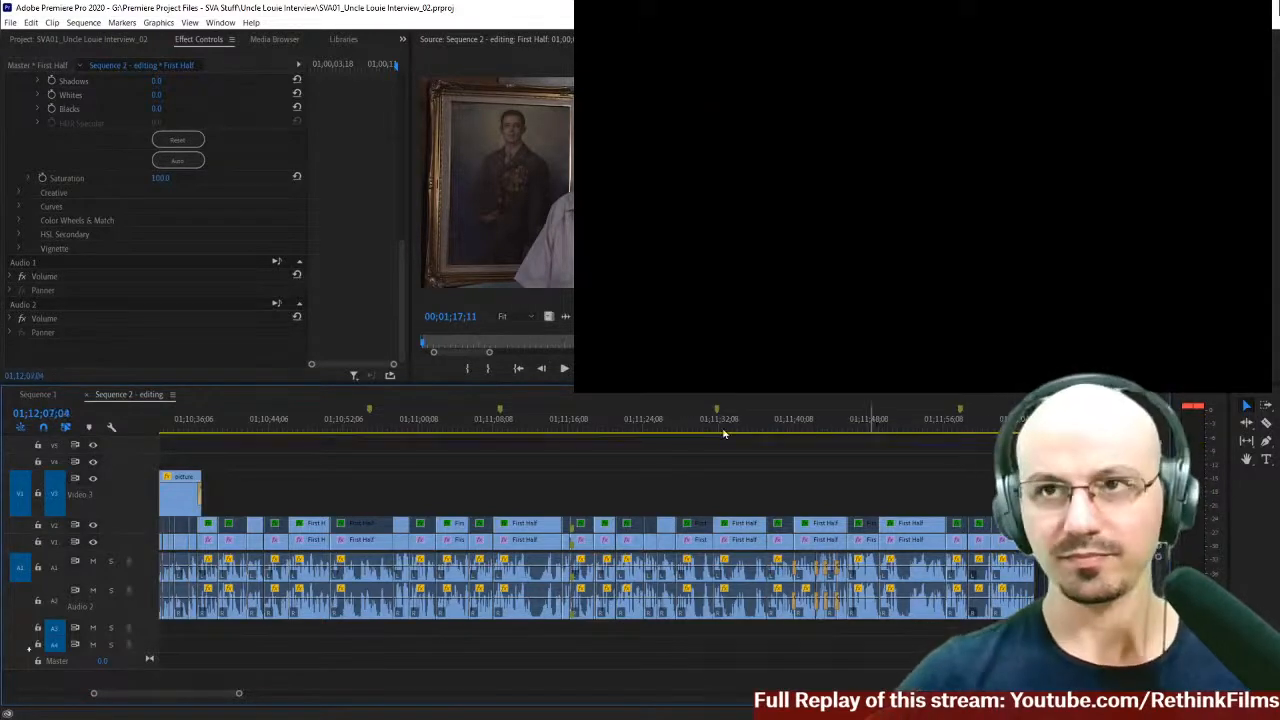
- Patch the video source to track V2 and move the playhead to the start of the second half clip at 01;12;26;14
{"action": "scroll", "coordinate": [727, 505], "scroll_direction": "right", "scroll_amount": 8}
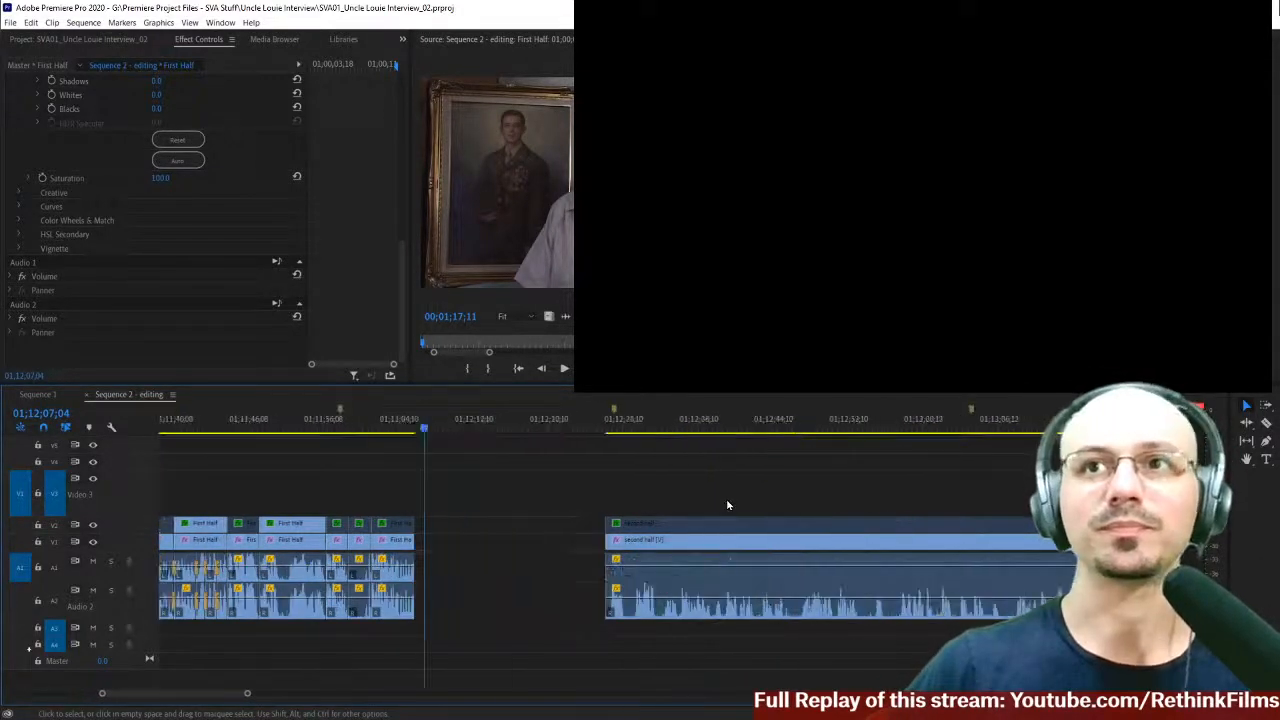
{"action": "key", "text": "minus"}
{"action": "scroll", "coordinate": [732, 505], "scroll_direction": "right", "scroll_amount": 6}
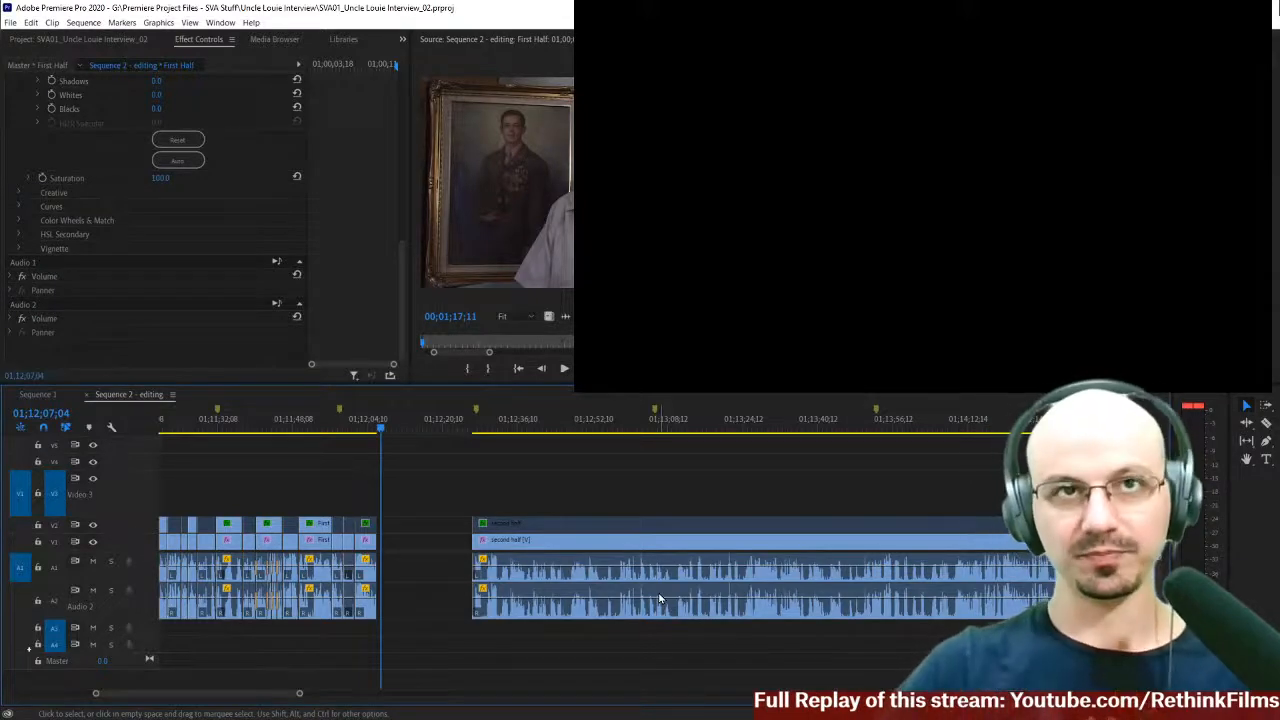
{"action": "left_click", "coordinate": [382, 426]}
{"action": "key", "text": "Down"}
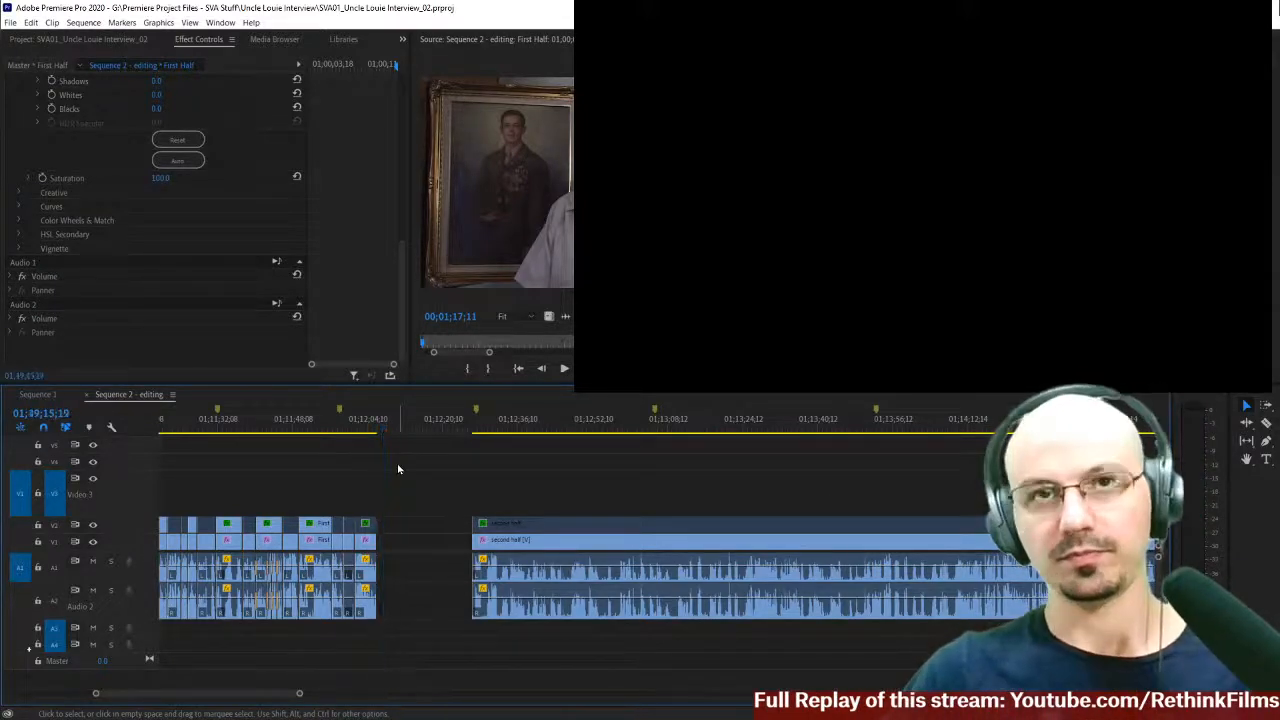
{"action": "scroll", "coordinate": [885, 486], "scroll_direction": "down", "scroll_amount": 3}
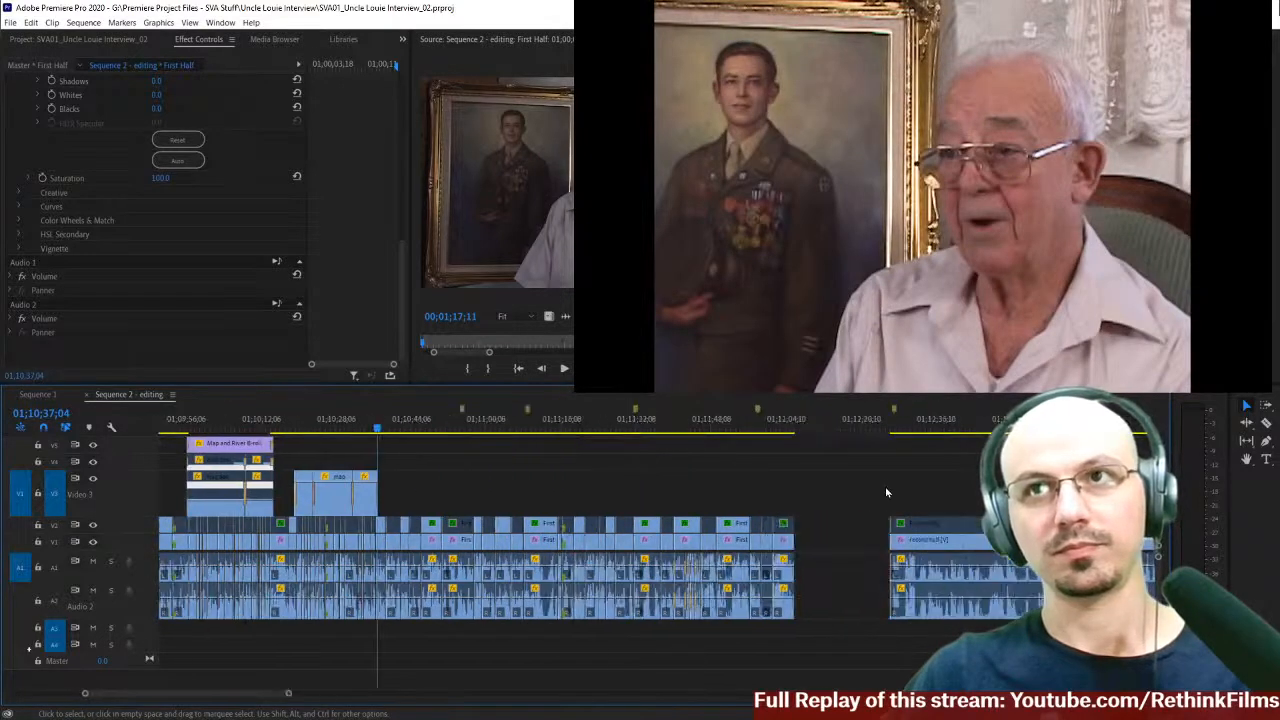
{"action": "left_click", "coordinate": [735, 430]}
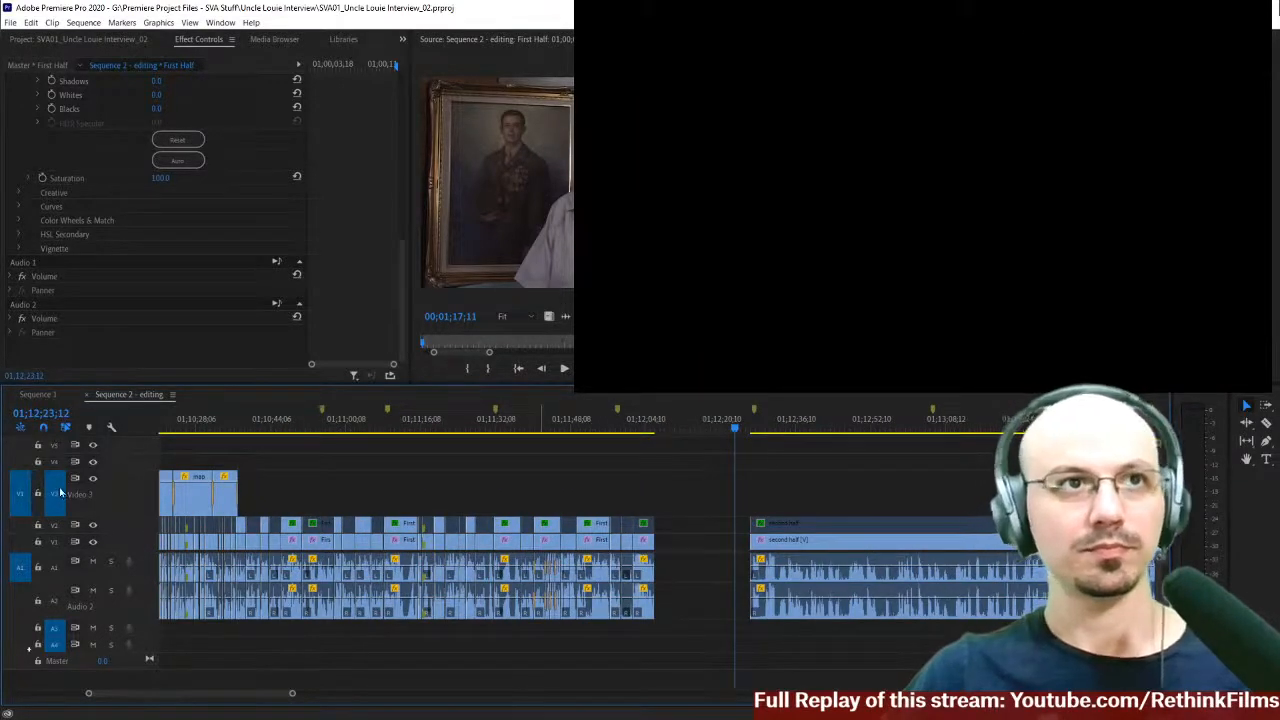
{"action": "left_click", "coordinate": [21, 526]}
{"action": "key", "text": "Down"}
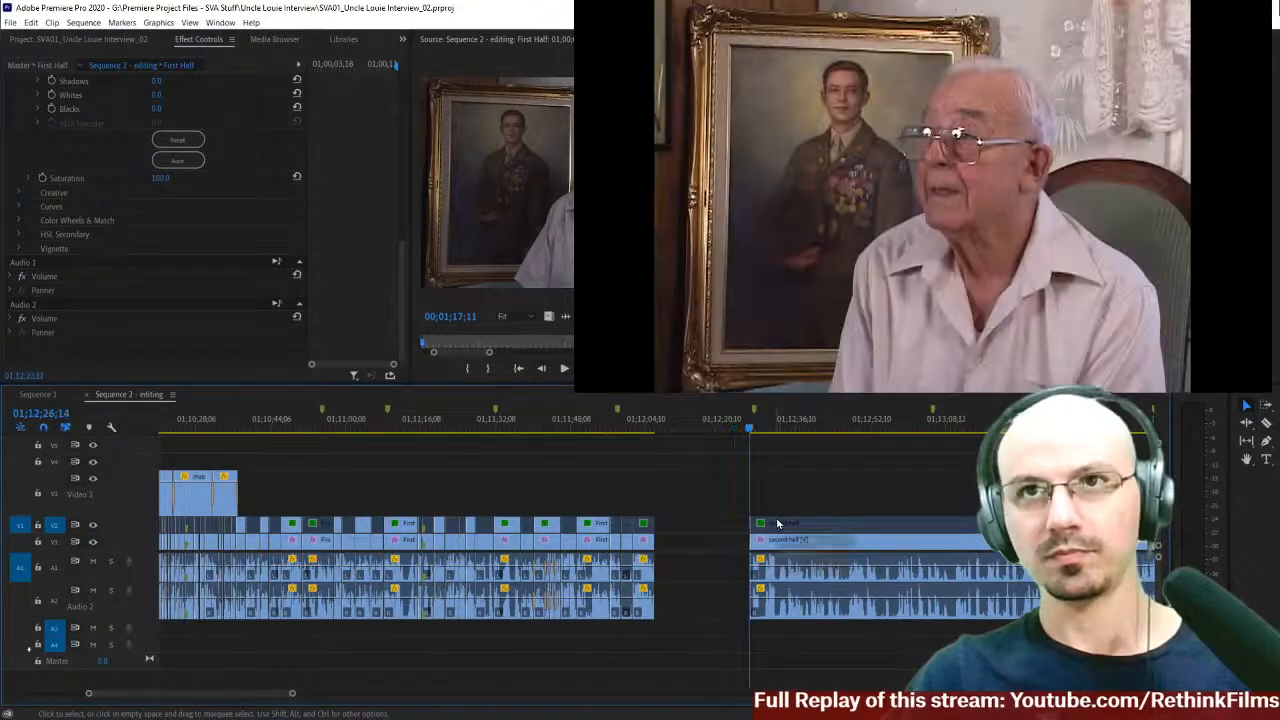
- Play the second half footage from its start at 01;12;26;14 and stop at 01;16;36;14
{"action": "key", "text": "space"}
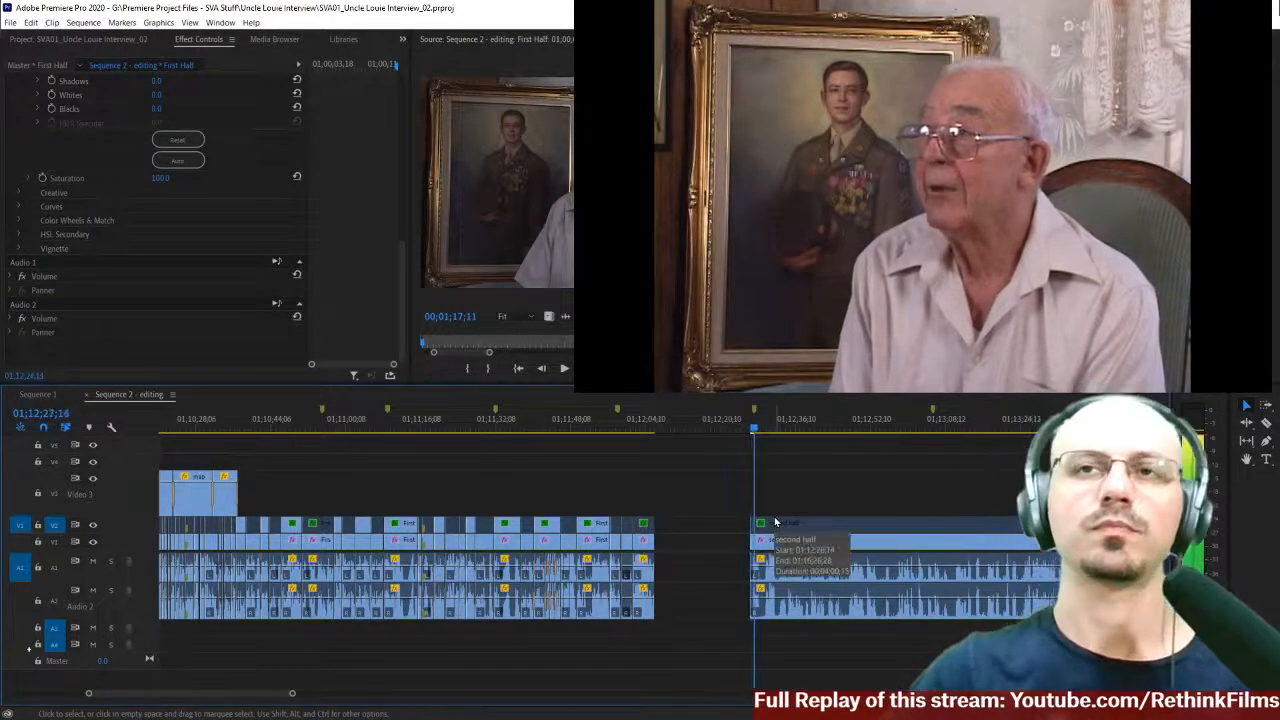
{"action": "scroll", "coordinate": [808, 494], "scroll_direction": "down", "scroll_amount": 1}
{"action": "scroll", "coordinate": [808, 494], "scroll_direction": "down", "scroll_amount": 5}
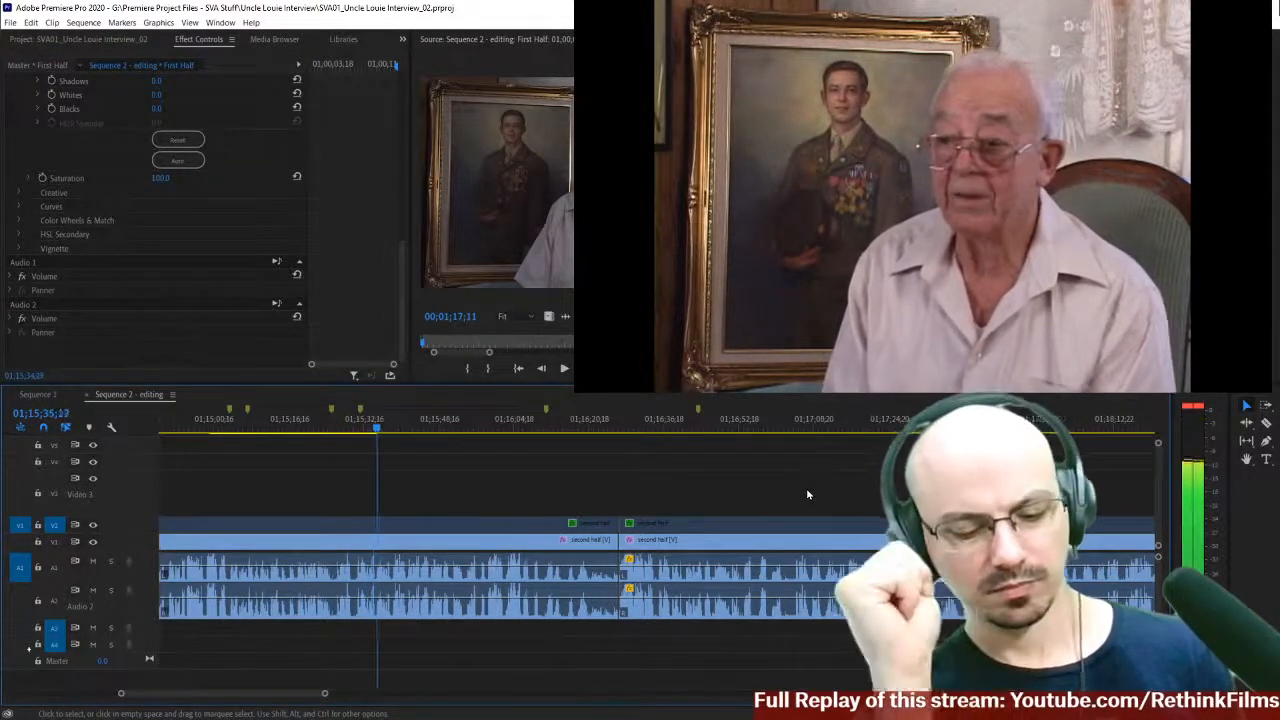
{"action": "key", "text": "minus"}
{"action": "key", "text": "minus"}
{"action": "key", "text": "minus"}
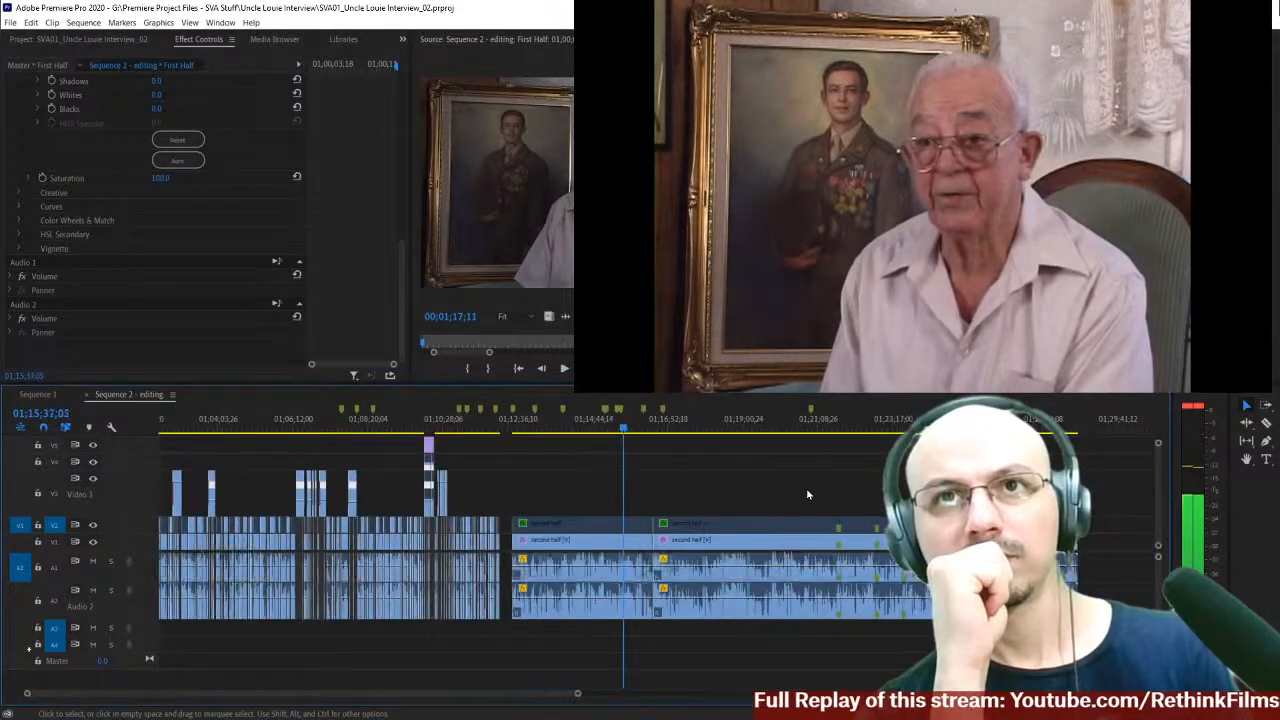
{"action": "key", "text": "equal"}
{"action": "key", "text": "equal"}
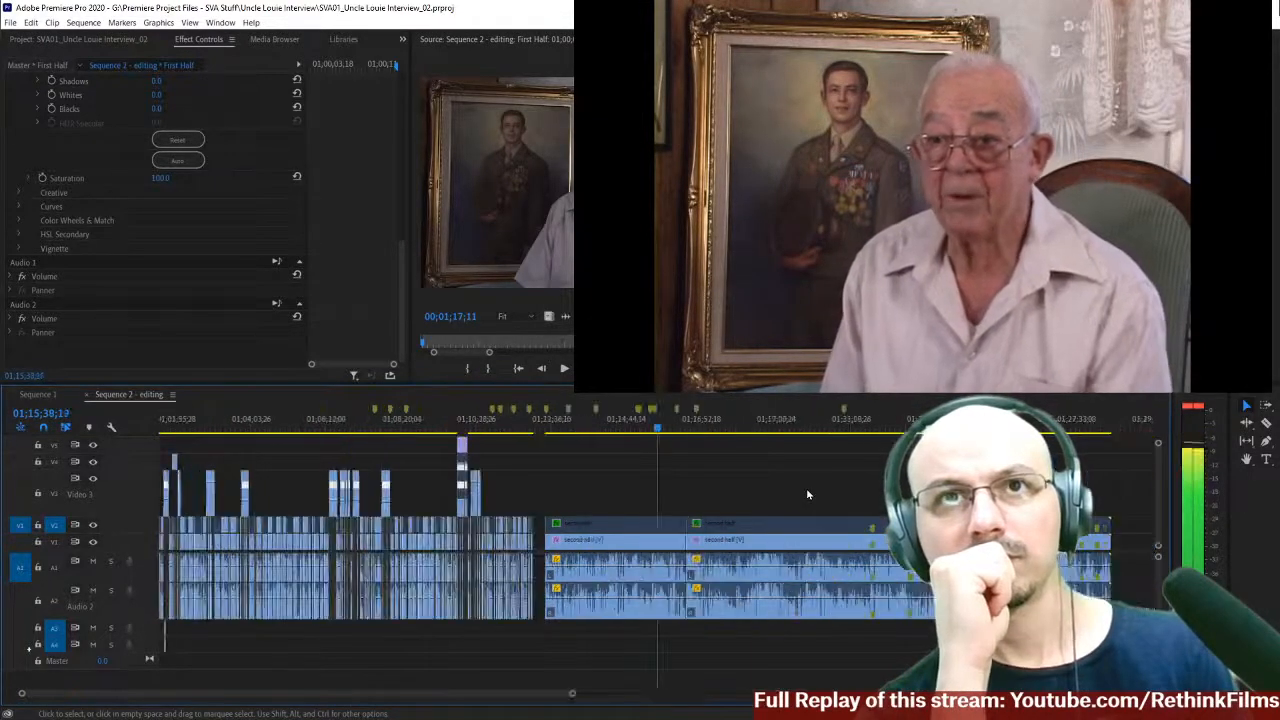
{"action": "key", "text": "equal"}
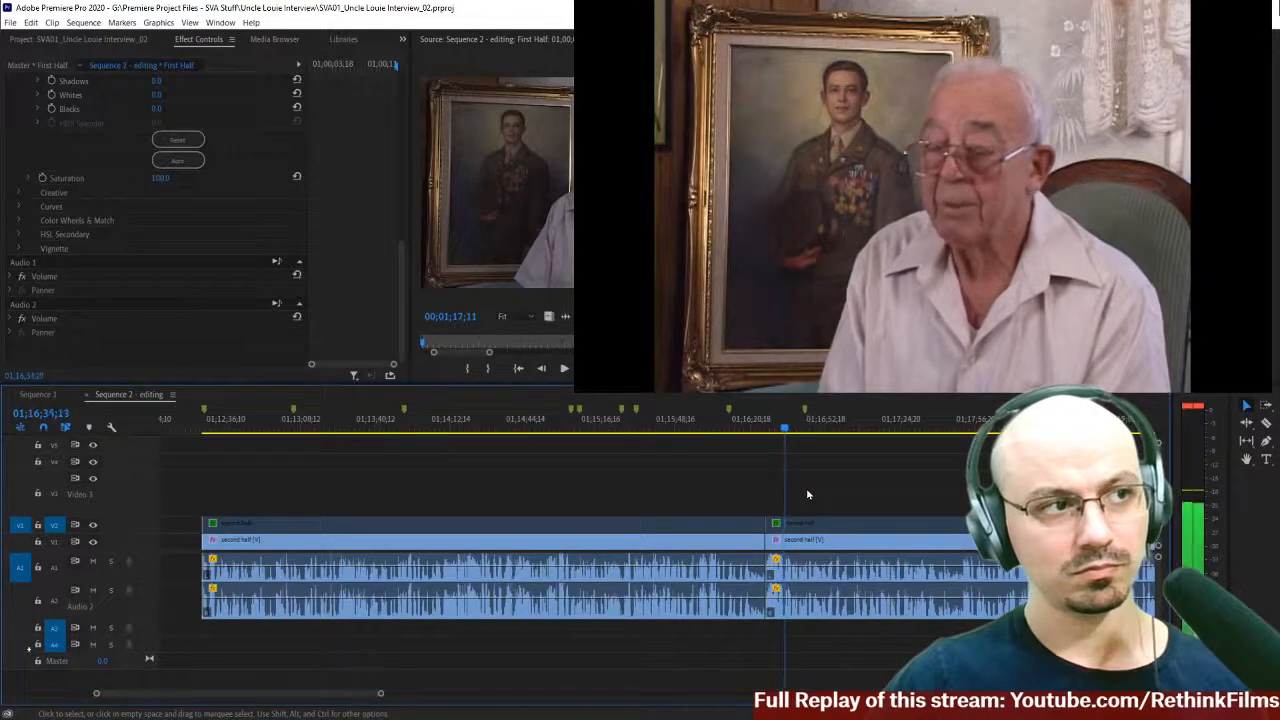
{"action": "key", "text": "space"}
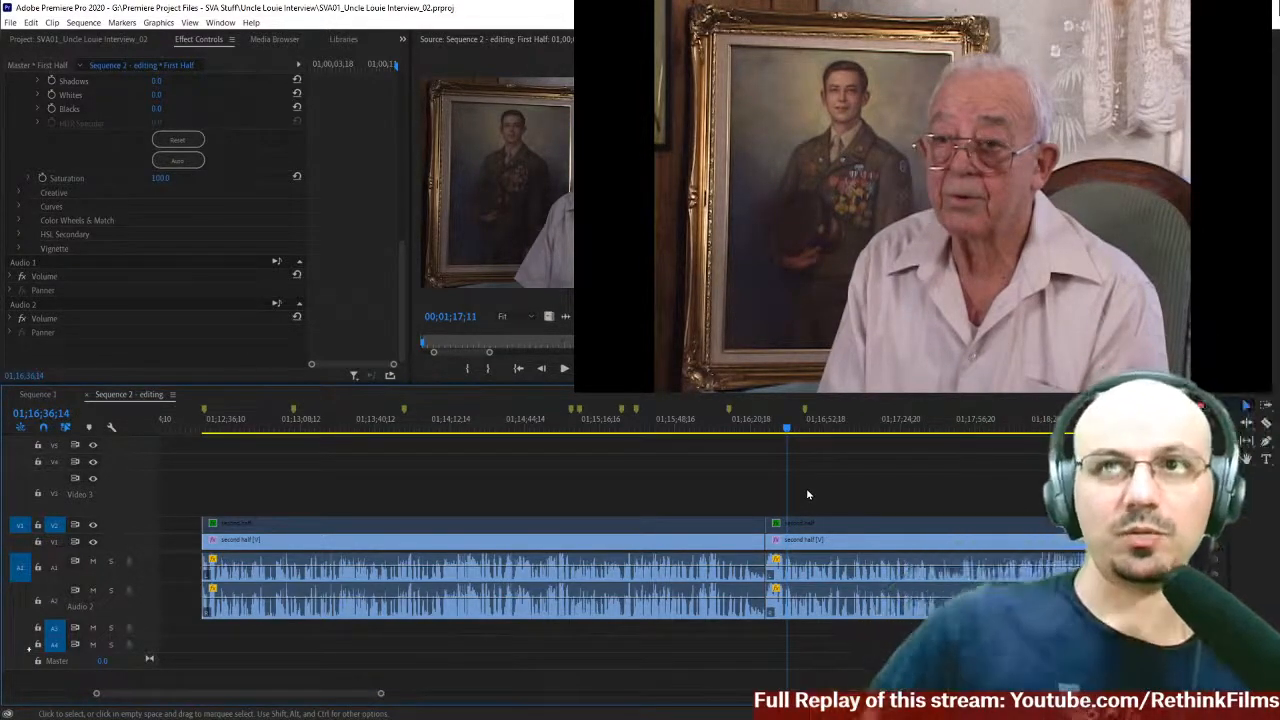
- Move the first second half clip and its audio about 8 seconds earlier, opening a gap before the following second half clip
{"action": "scroll", "coordinate": [324, 469], "scroll_direction": "up", "scroll_amount": 1}
{"action": "left_click_drag", "start_coordinate": [324, 469], "coordinate": [457, 553]}
{"action": "left_click", "coordinate": [443, 491]}
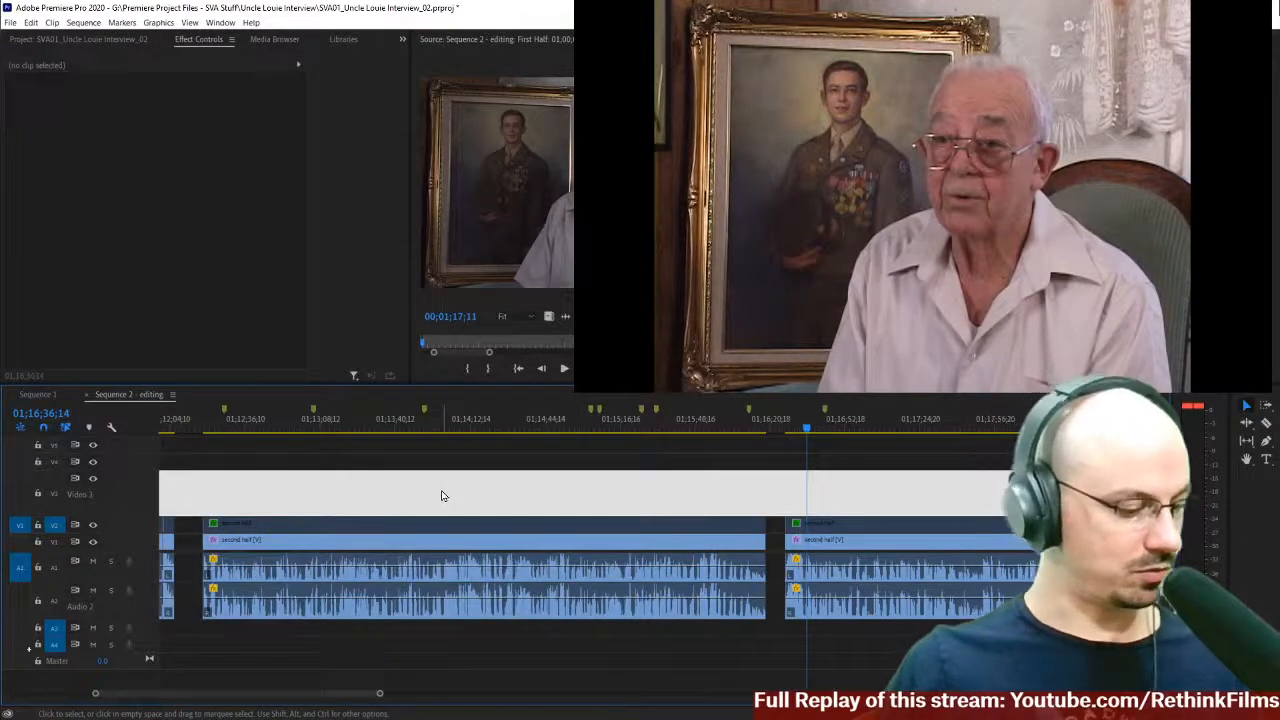
{"action": "left_click", "coordinate": [384, 506]}
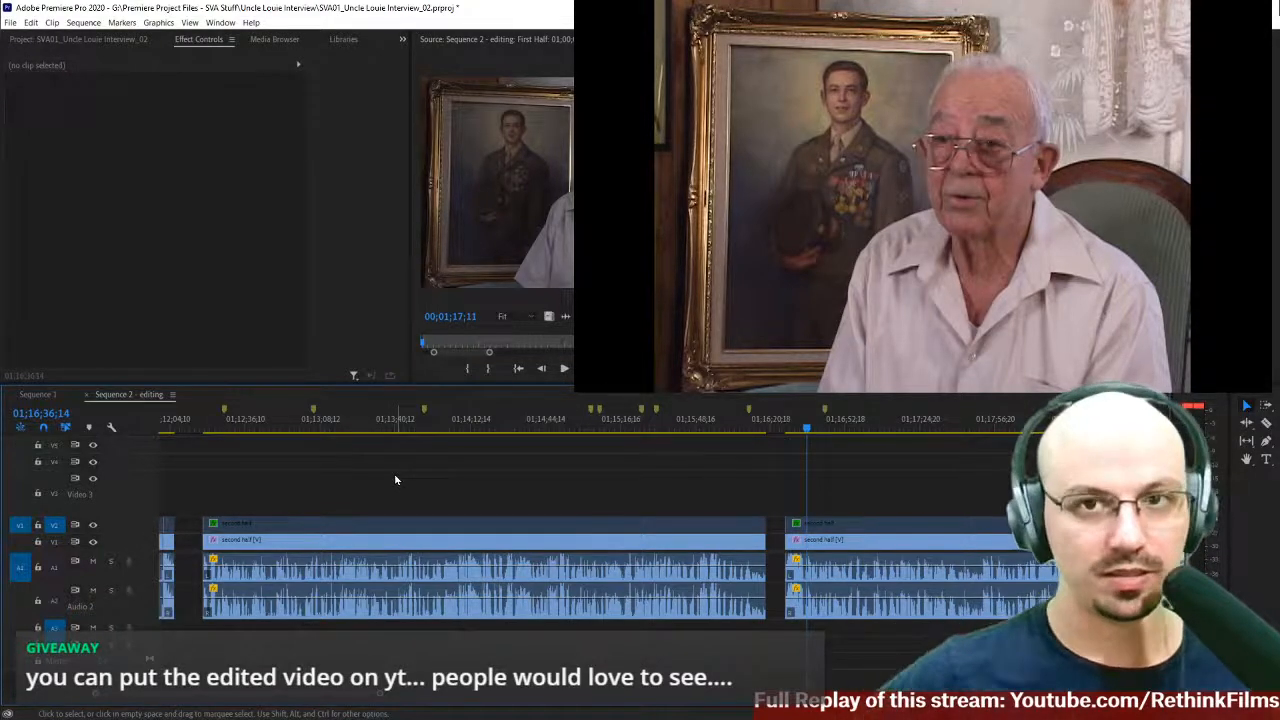
- Enable the V2 copy of the first second half clip with the playhead at 01;13;08;19, and disable it again
{"action": "scroll", "coordinate": [394, 482], "scroll_direction": "down", "scroll_amount": 3}
{"action": "scroll", "coordinate": [394, 486], "scroll_direction": "up", "scroll_amount": 3}
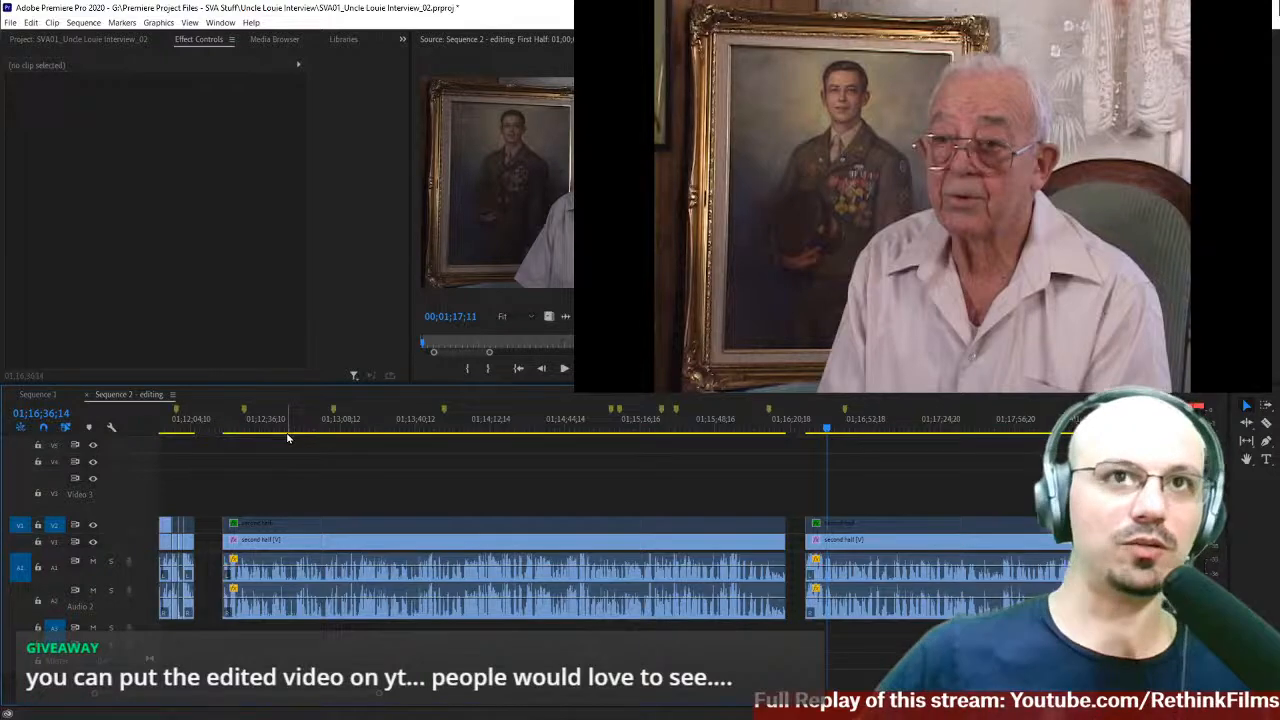
{"action": "left_click", "coordinate": [401, 527]}
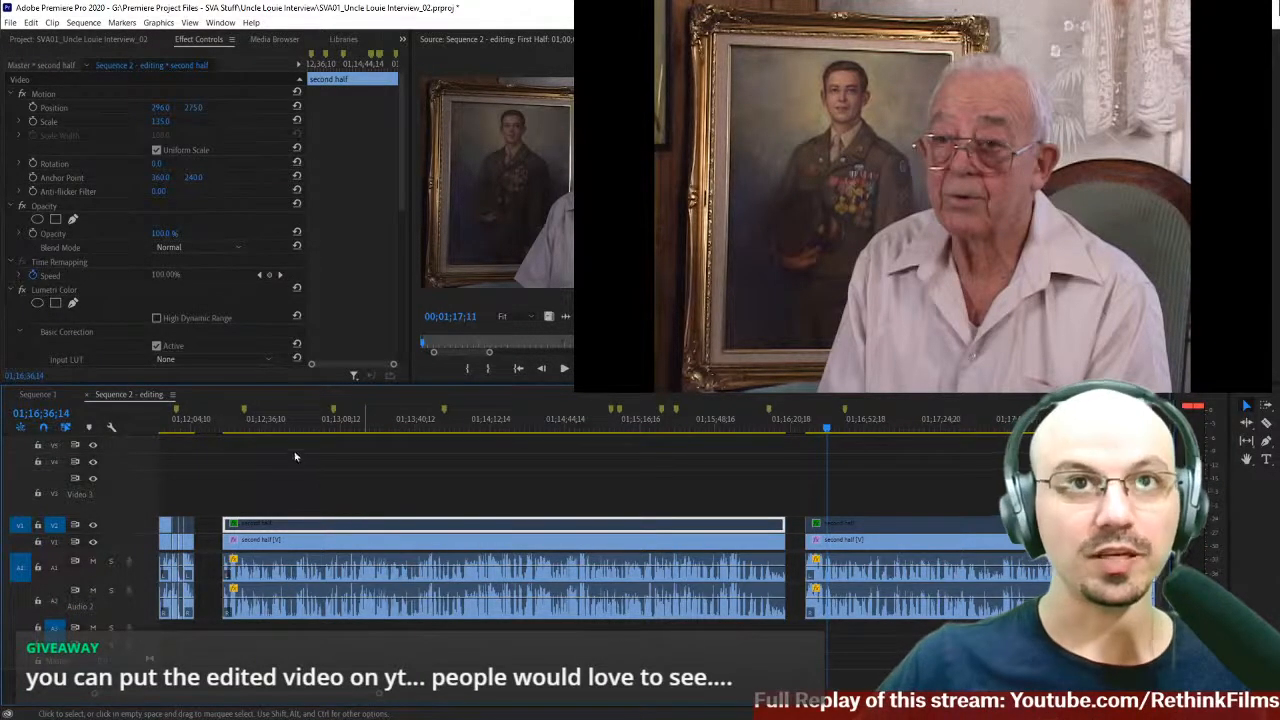
{"action": "left_click", "coordinate": [340, 420]}
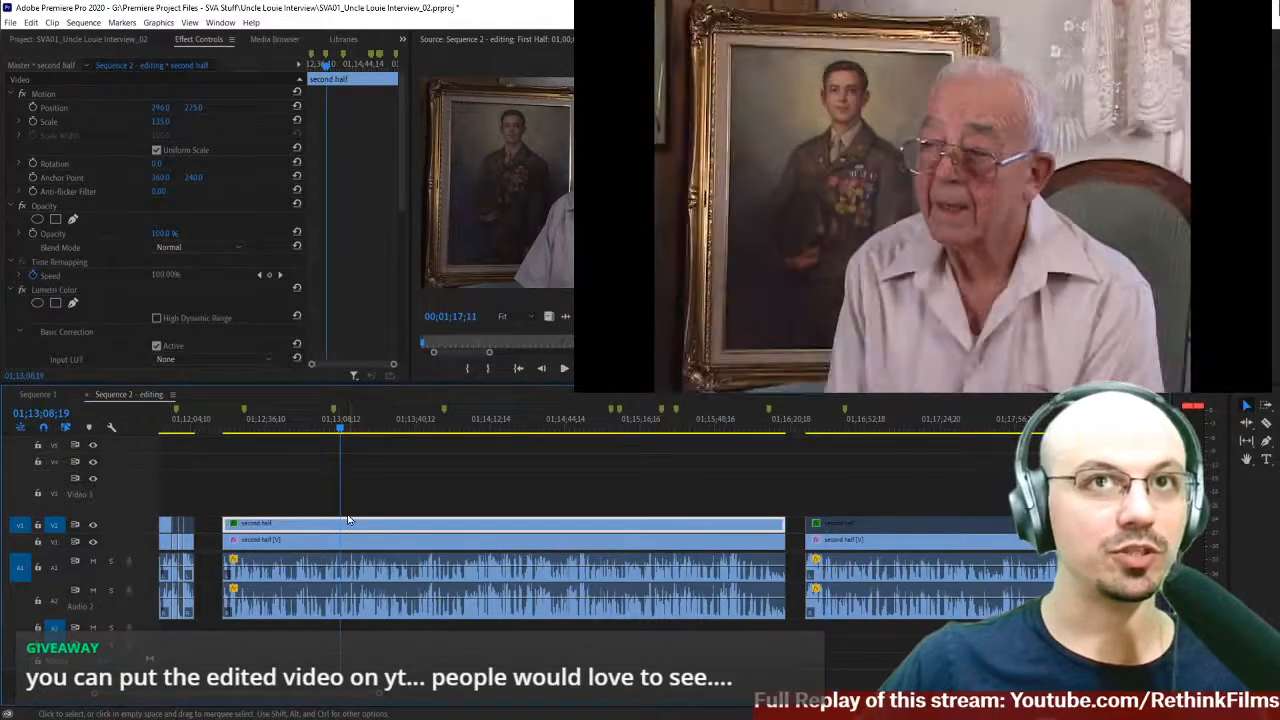
{"action": "key", "text": "shift+e"}
{"action": "left_click", "coordinate": [362, 551]}
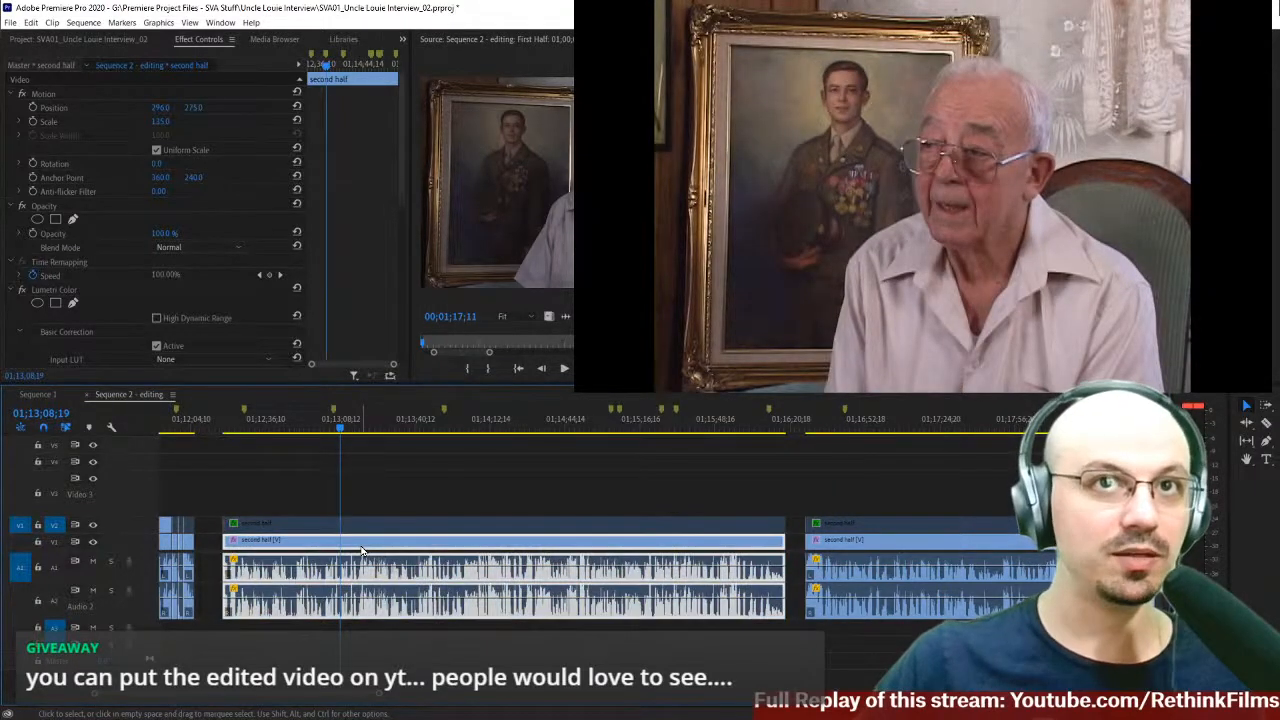
{"action": "left_click", "coordinate": [381, 528]}
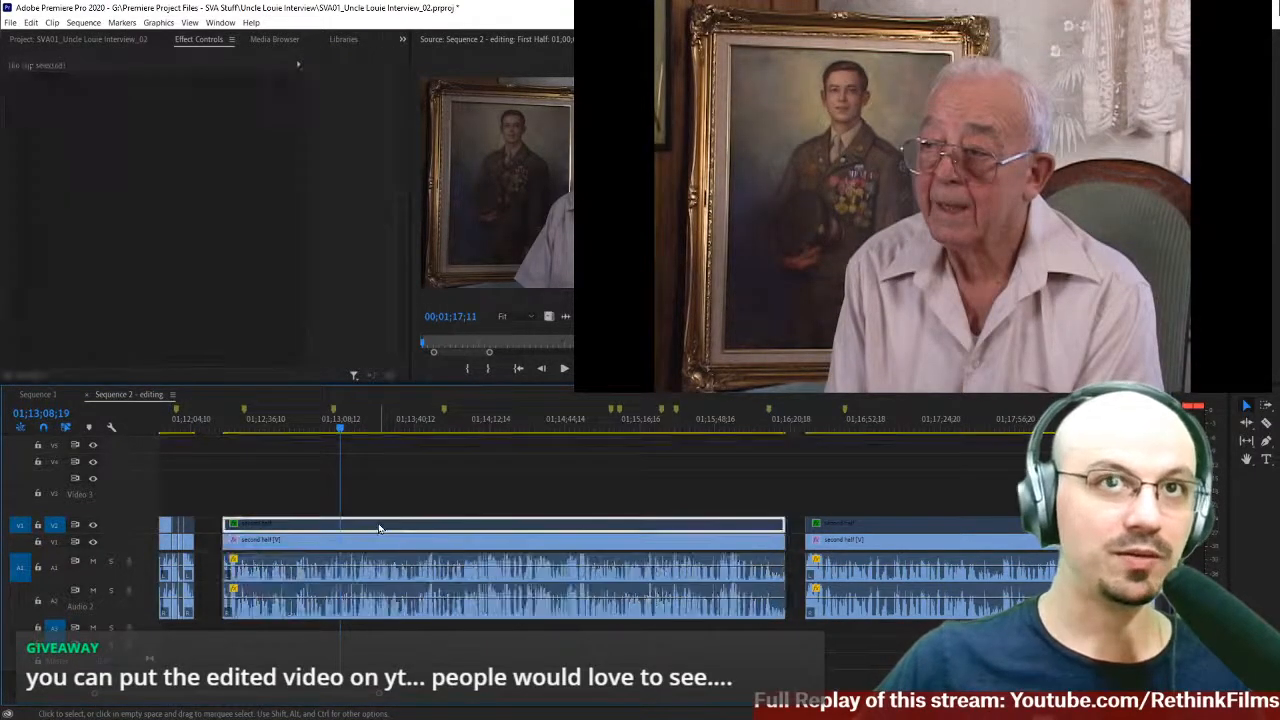
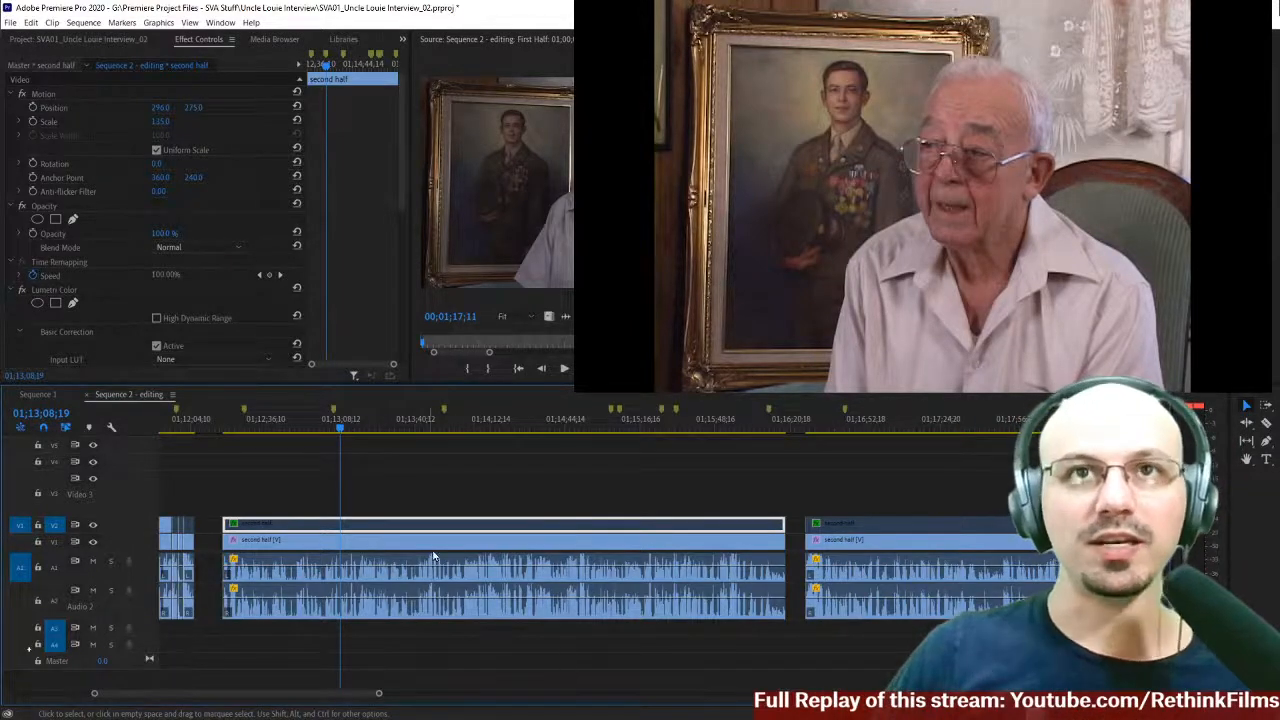
- Select all layers of the first second half clip and inspect the gap between it and the end of the first half
{"action": "left_click_drag", "start_coordinate": [491, 480], "coordinate": [426, 655]}
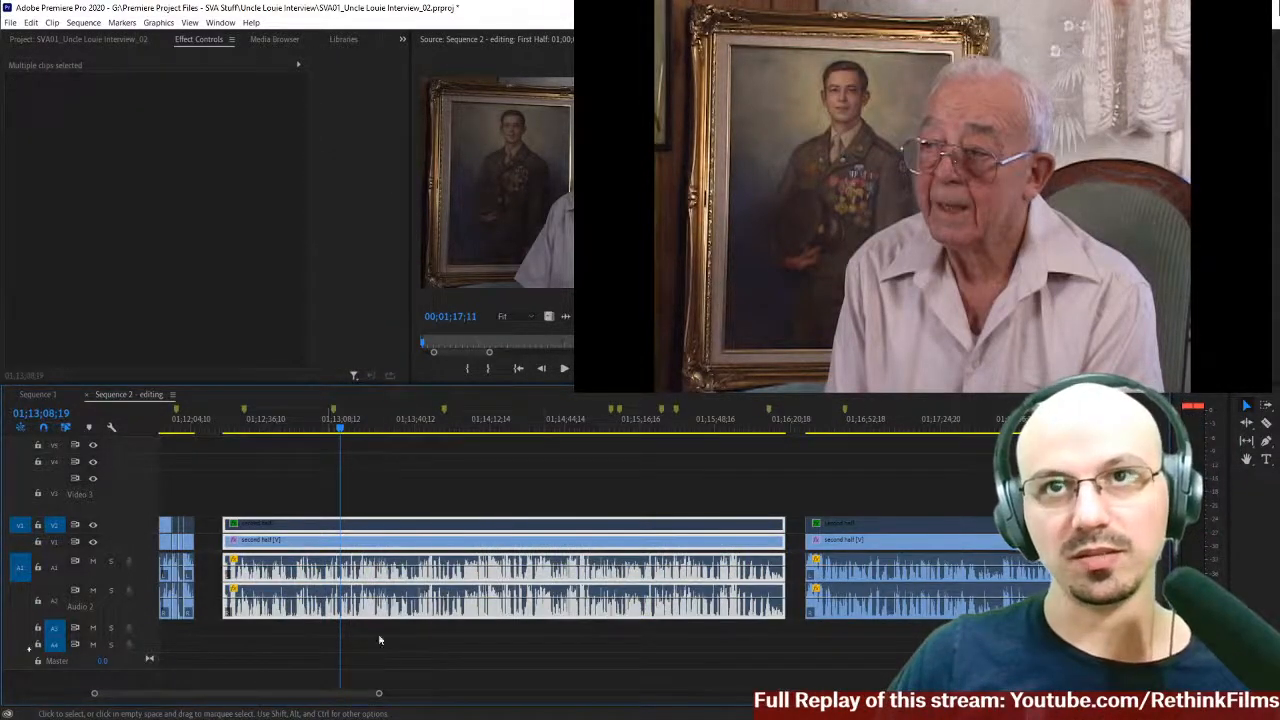
{"action": "left_click", "coordinate": [206, 420]}
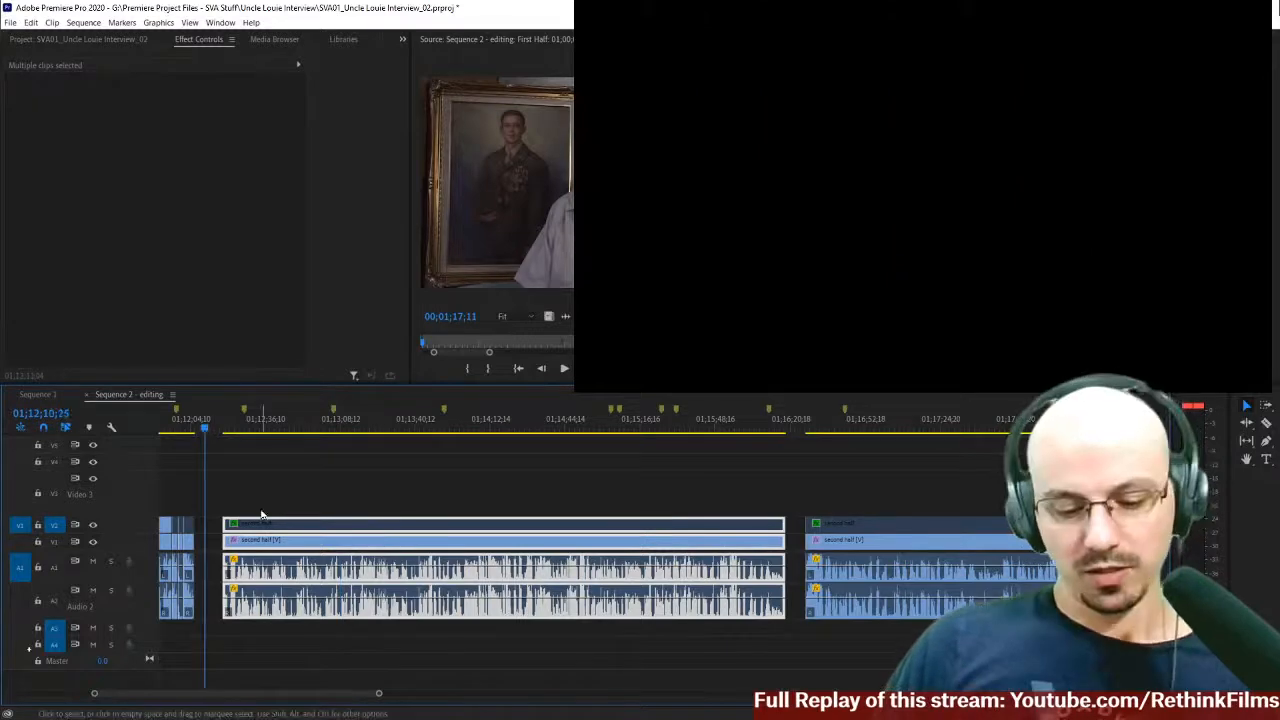
{"action": "key", "text": "="}
{"action": "left_click_drag", "start_coordinate": [621, 432], "coordinate": [608, 434]}
{"action": "key", "text": "space"}
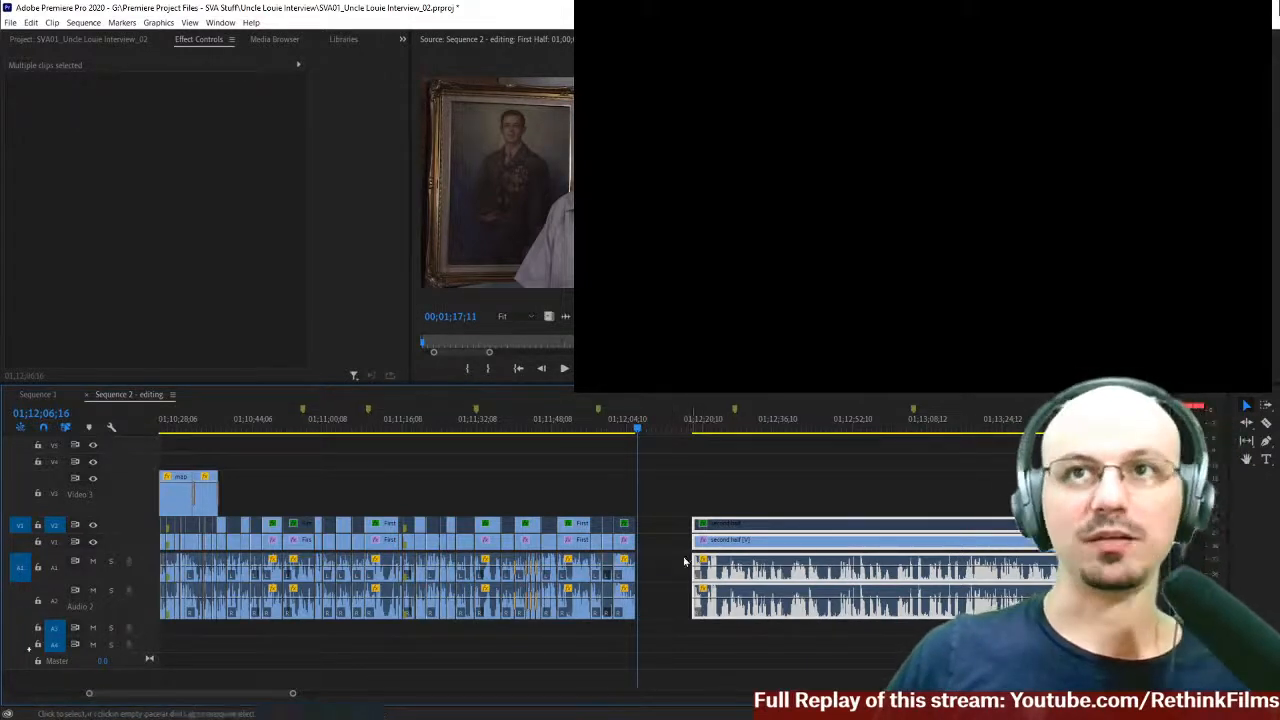
{"action": "left_click", "coordinate": [685, 430]}
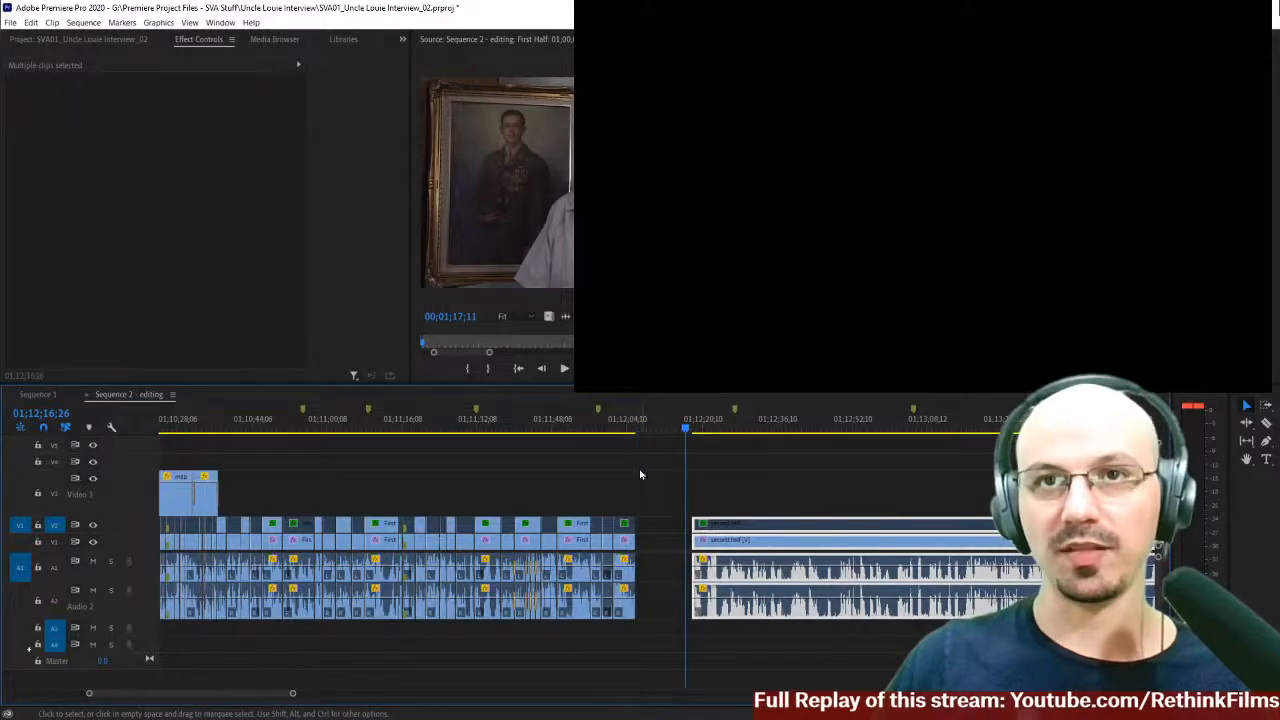
- Try extending the end of the last First Half clip and its audio to about 01;12;10;10
{"action": "left_click_drag", "start_coordinate": [622, 476], "coordinate": [648, 635]}
{"action": "key", "text": "equal"}
{"action": "key", "text": "equal"}
{"action": "key", "text": "equal"}
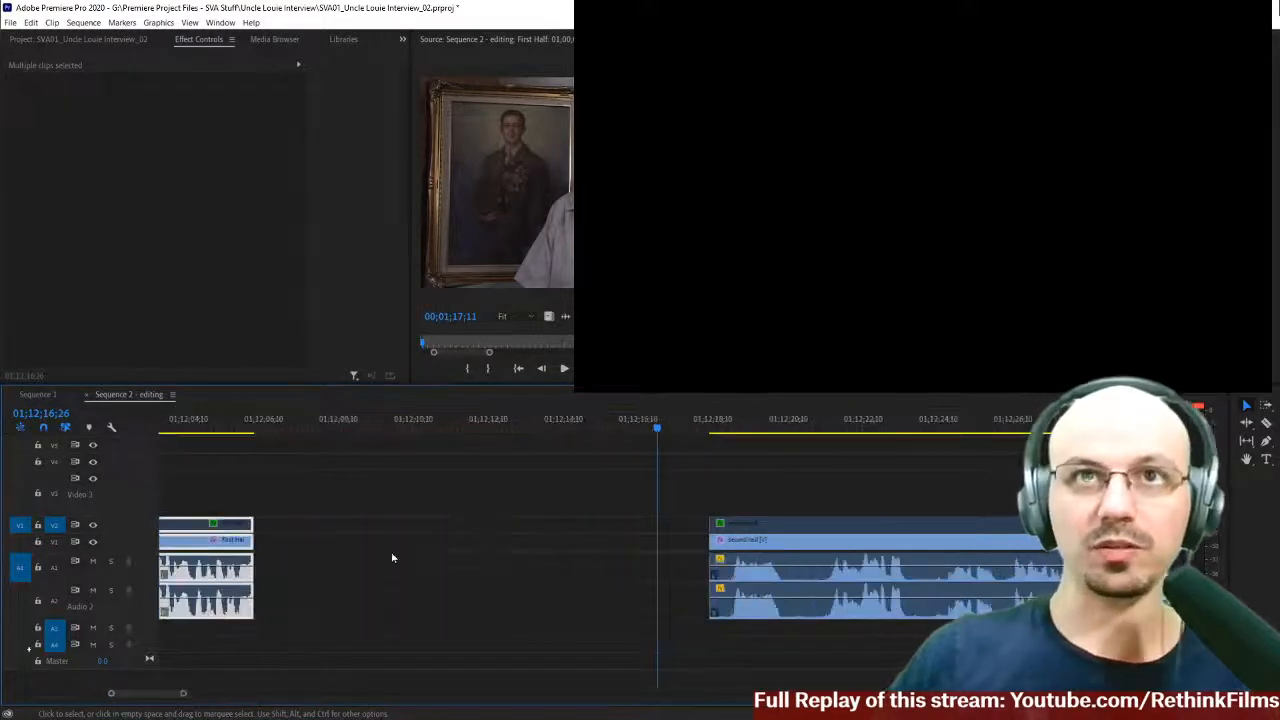
{"action": "left_click_drag", "start_coordinate": [241, 541], "coordinate": [417, 541]}
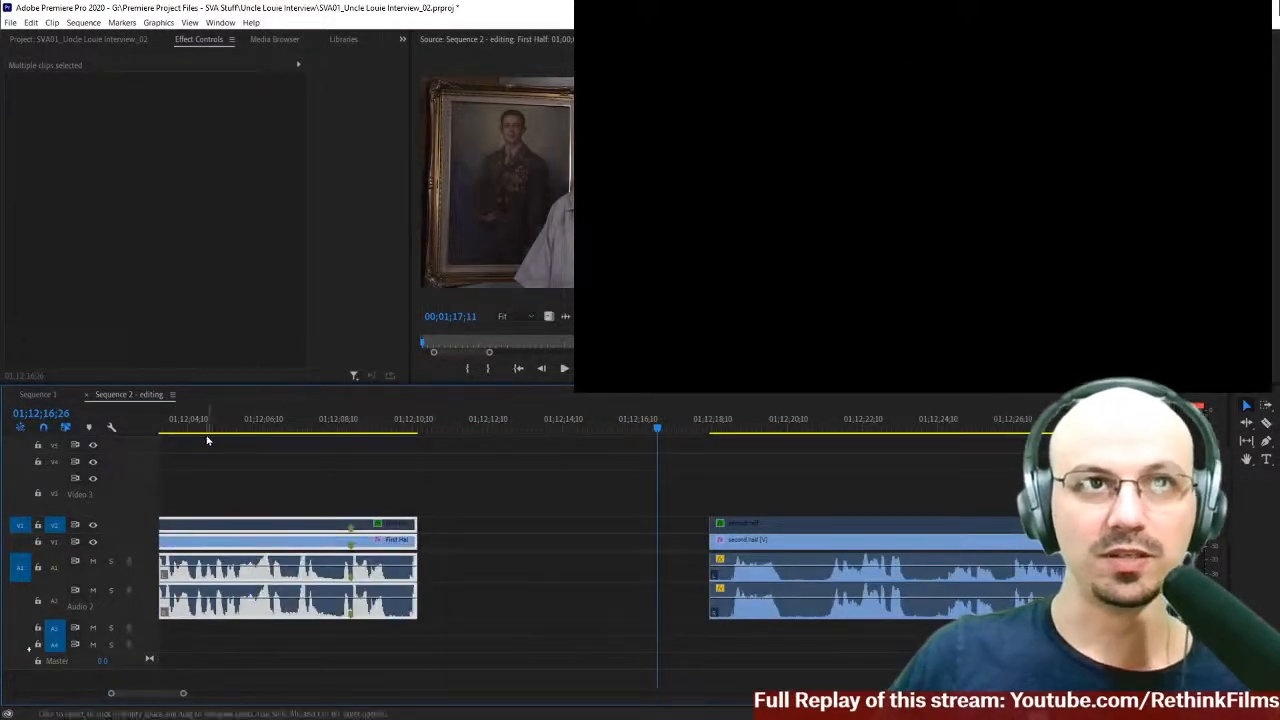
- Play the extended ending of the last First Half clip and undo the extension
{"action": "scroll", "coordinate": [242, 439], "scroll_direction": "left", "scroll_amount": 1}
{"action": "scroll", "coordinate": [262, 446], "scroll_direction": "right", "scroll_amount": 2}
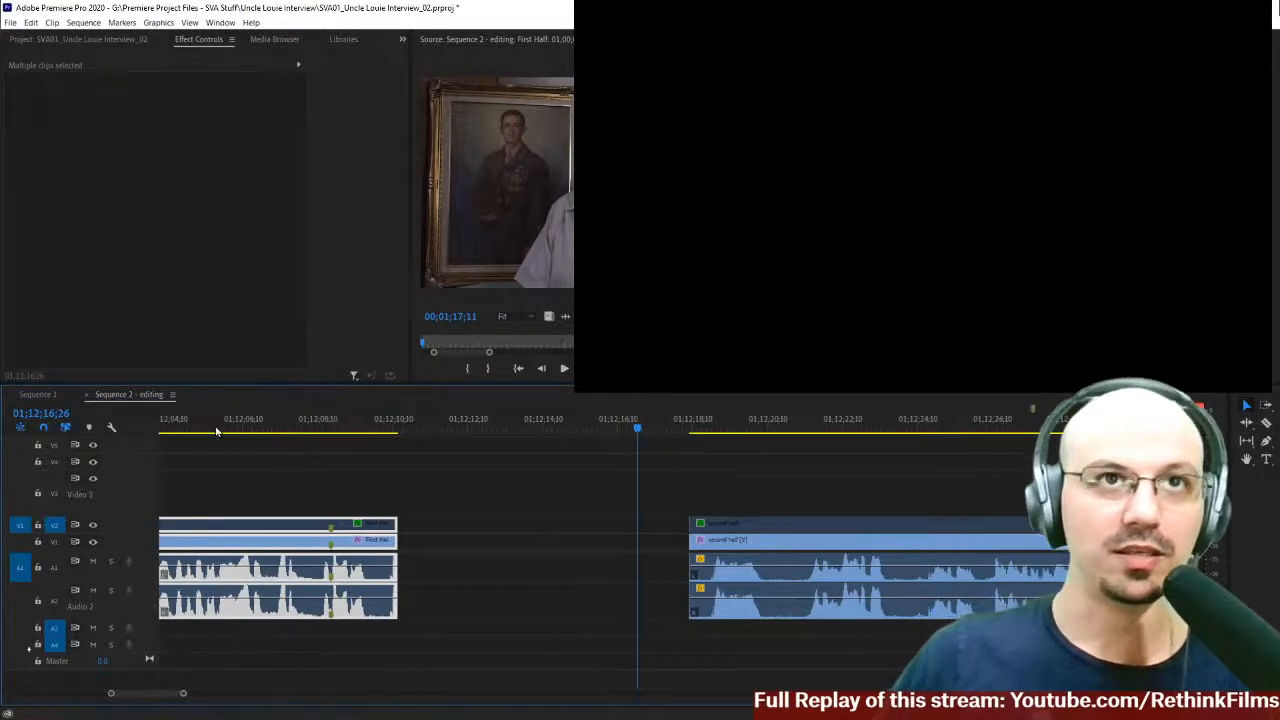
{"action": "left_click", "coordinate": [205, 423]}
{"action": "scroll", "coordinate": [318, 487], "scroll_direction": "left", "scroll_amount": 10}
{"action": "key", "text": "space"}
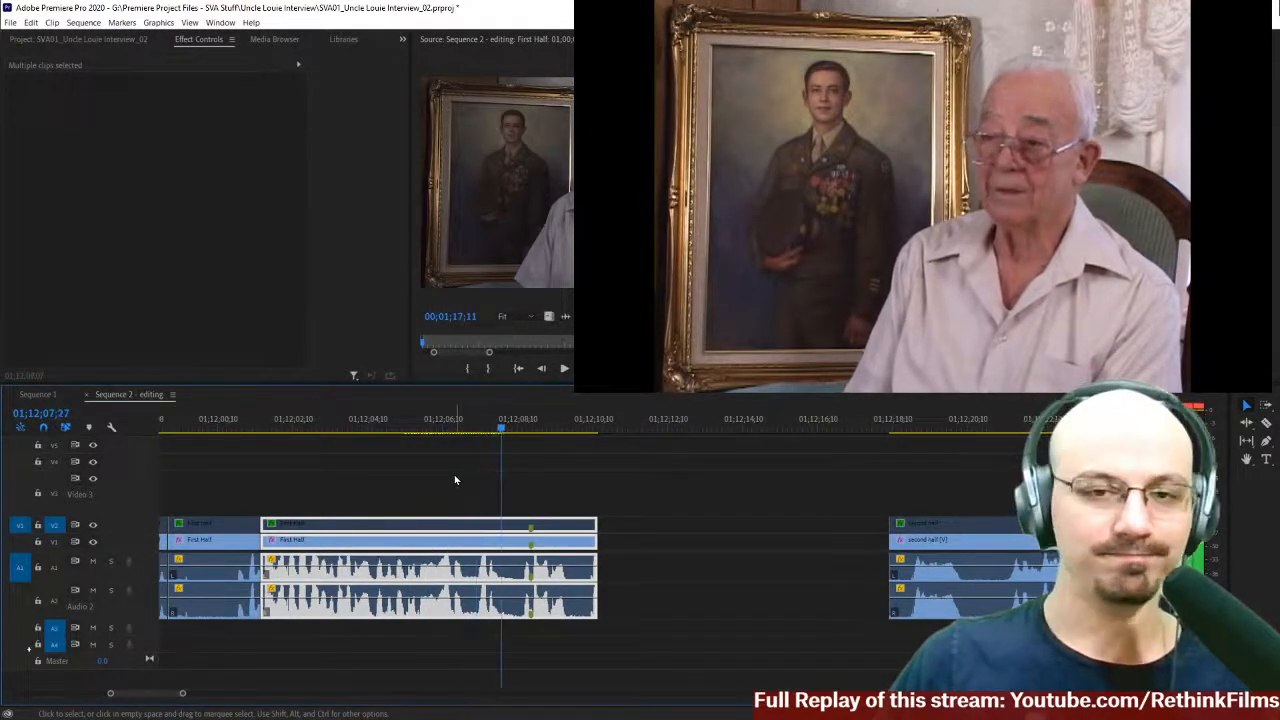
{"action": "left_click", "coordinate": [416, 426]}
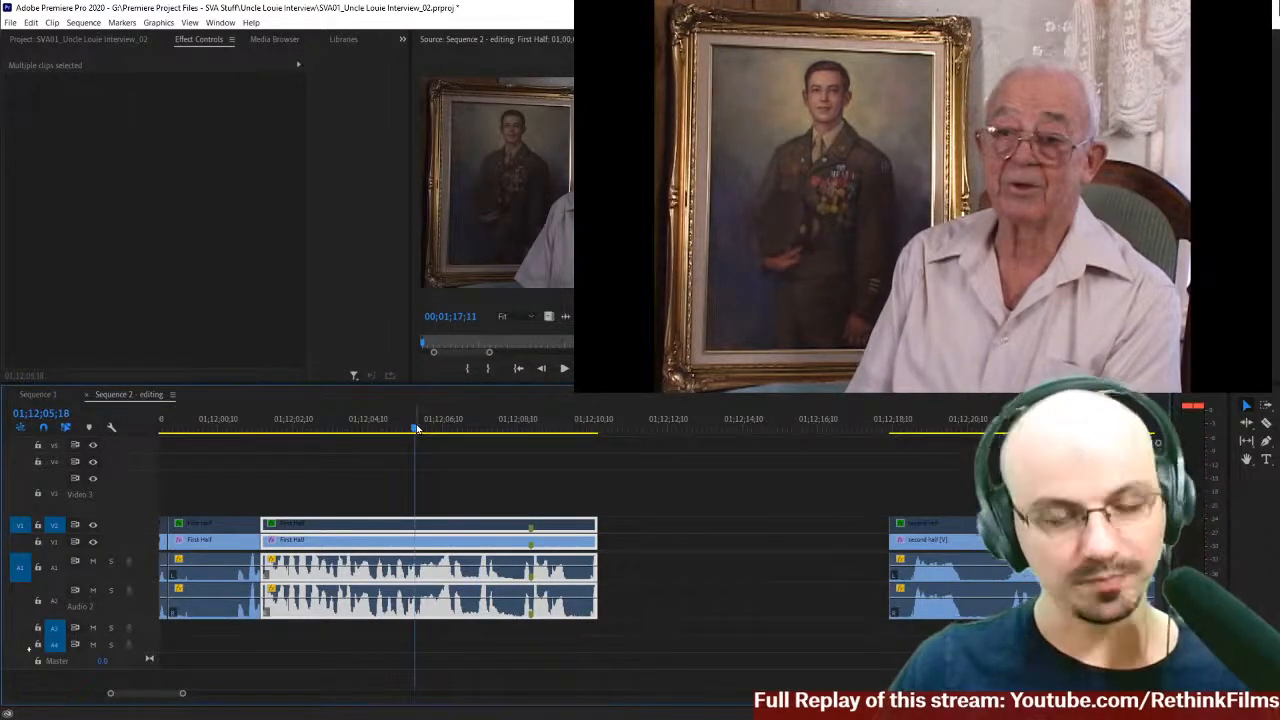
{"action": "key", "text": "ctrl+z"}
- Extend the end of the last First Half clip and its audio slightly, to about 01;12;06;09
{"action": "key", "text": "space"}
{"action": "key", "text": "space"}
{"action": "key", "text": "="}
{"action": "key", "text": "="}
{"action": "key", "text": "="}
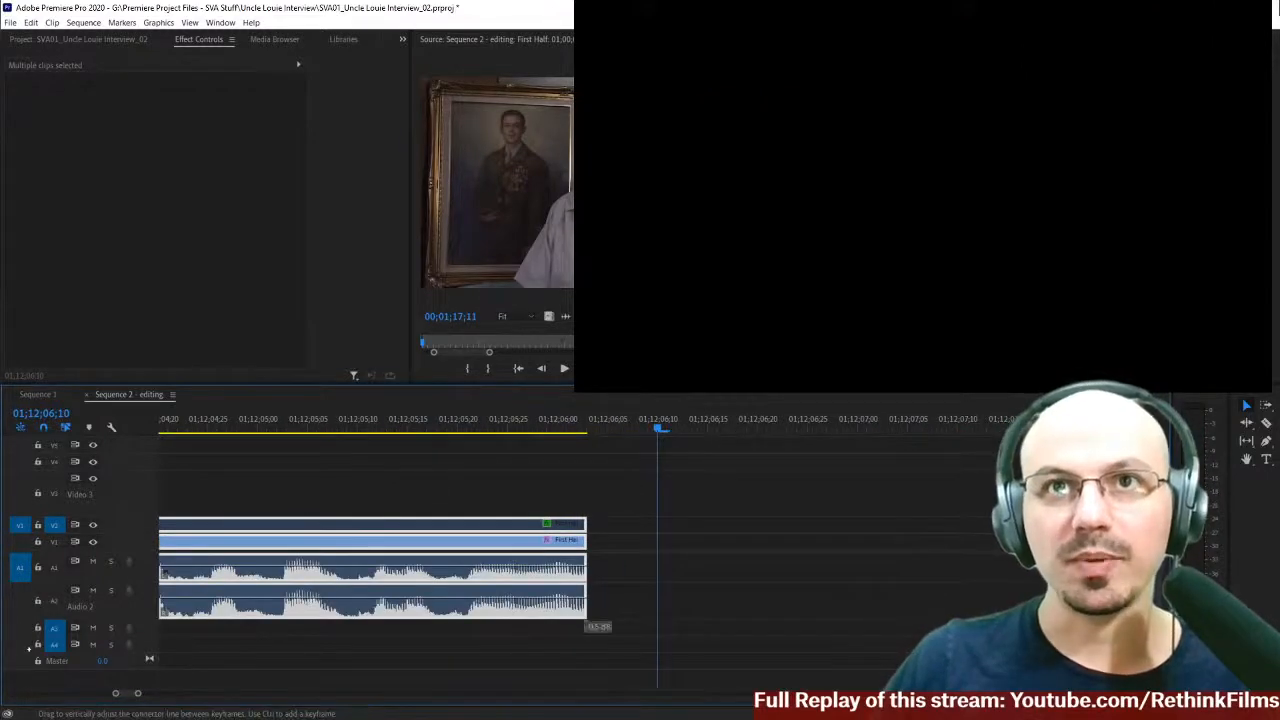
{"action": "left_click_drag", "start_coordinate": [591, 576], "coordinate": [646, 576]}
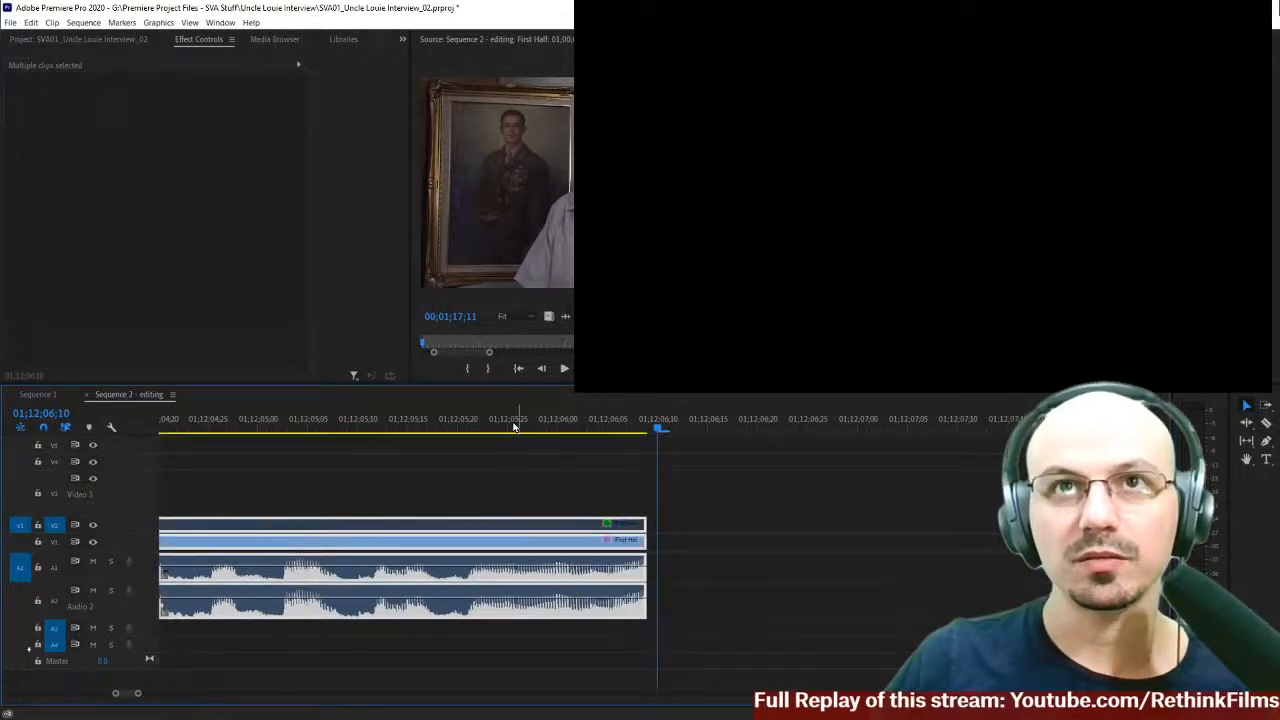
- Replay the end of the last First Half clip and step frame by frame to the cut point at 01;12;06;05
{"action": "left_click", "coordinate": [481, 420]}
{"action": "key", "text": "space"}
{"action": "left_click", "coordinate": [549, 421]}
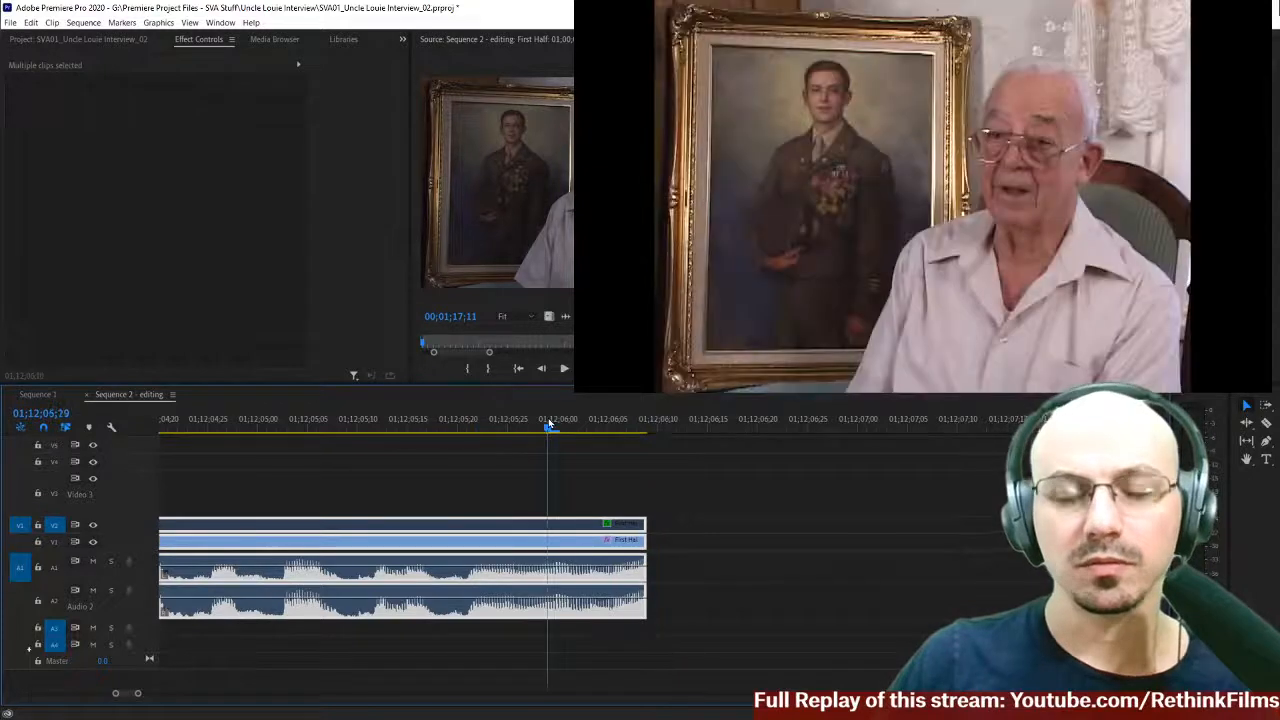
{"action": "key", "text": "space"}
{"action": "key", "text": "Left"}
{"action": "key", "text": "Left"}
{"action": "key", "text": "Left"}
{"action": "key", "text": "Right"}
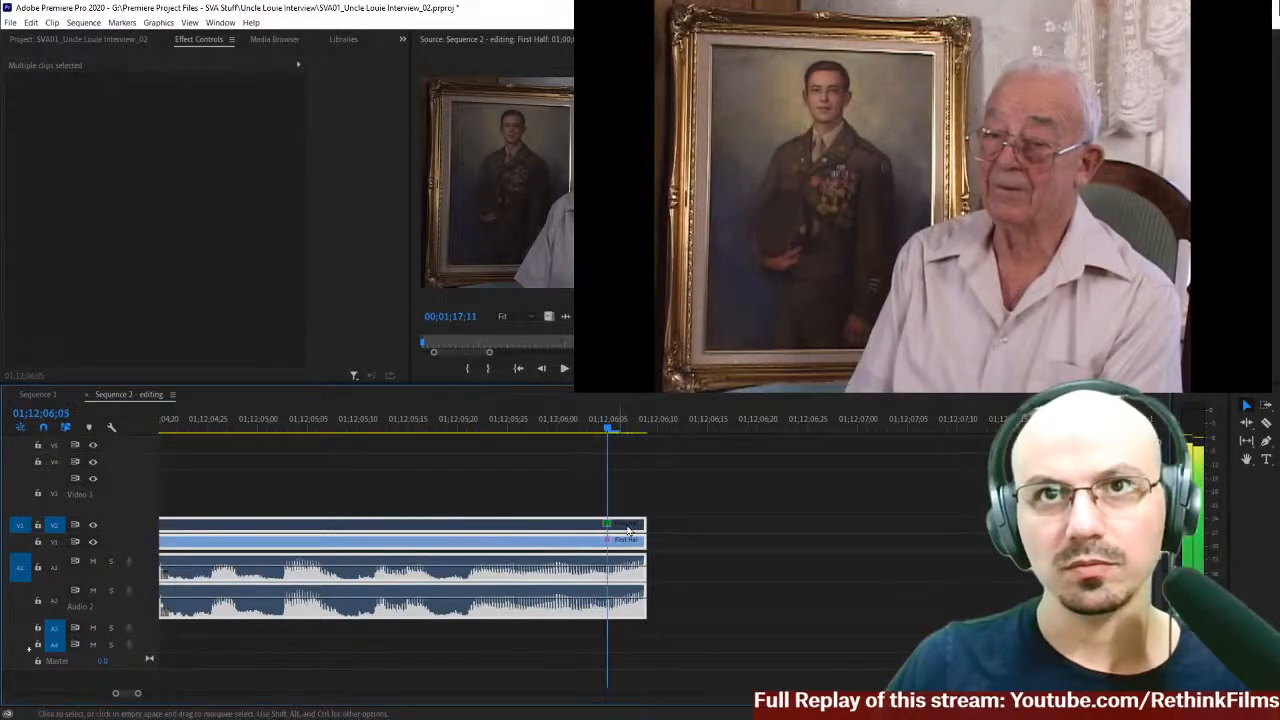
- Trim the end of the last First Half clip and its audio back to about 01;12;06;02, replaying the ending between trims
{"action": "left_click_drag", "start_coordinate": [643, 541], "coordinate": [606, 539]}
{"action": "left_click", "coordinate": [420, 424]}
{"action": "key", "text": "space"}
{"action": "left_click_drag", "start_coordinate": [598, 539], "coordinate": [595, 539]}
{"action": "left_click", "coordinate": [460, 428]}
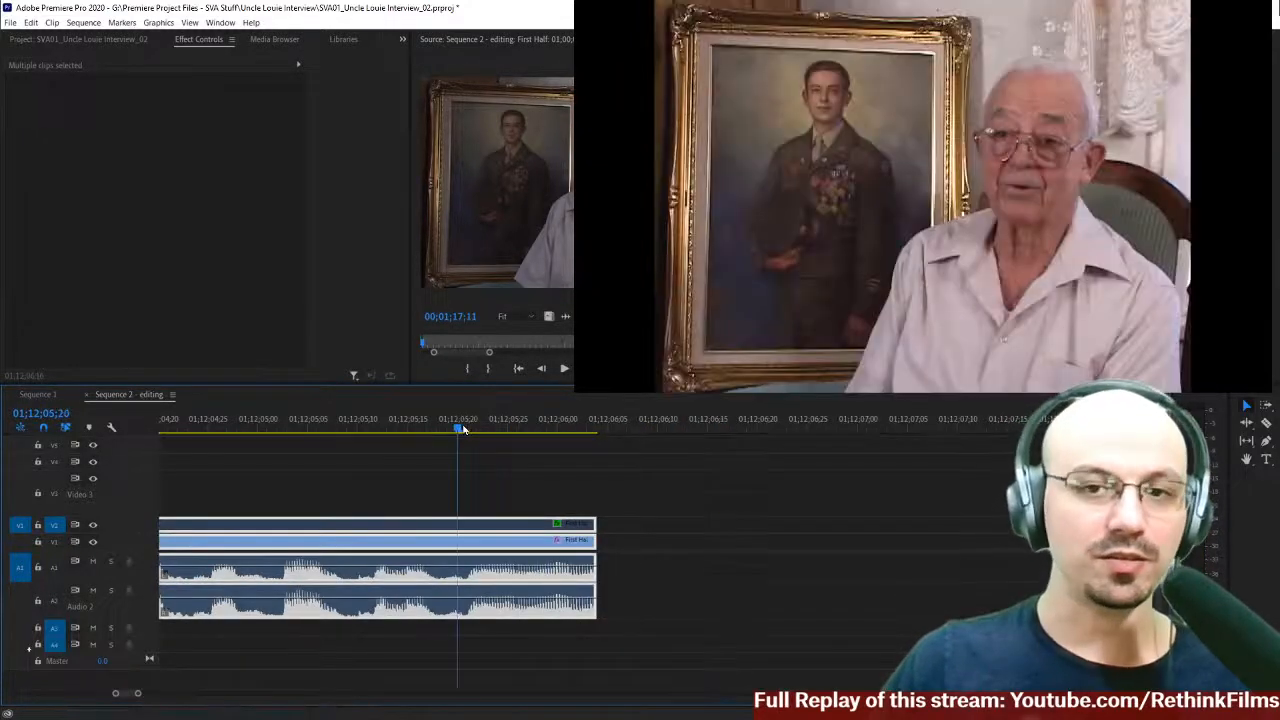
{"action": "key", "text": "space"}
{"action": "left_click", "coordinate": [463, 428]}
{"action": "key", "text": "space"}
{"action": "left_click_drag", "start_coordinate": [582, 540], "coordinate": [574, 541]}
{"action": "left_click", "coordinate": [447, 428]}
{"action": "key", "text": "space"}
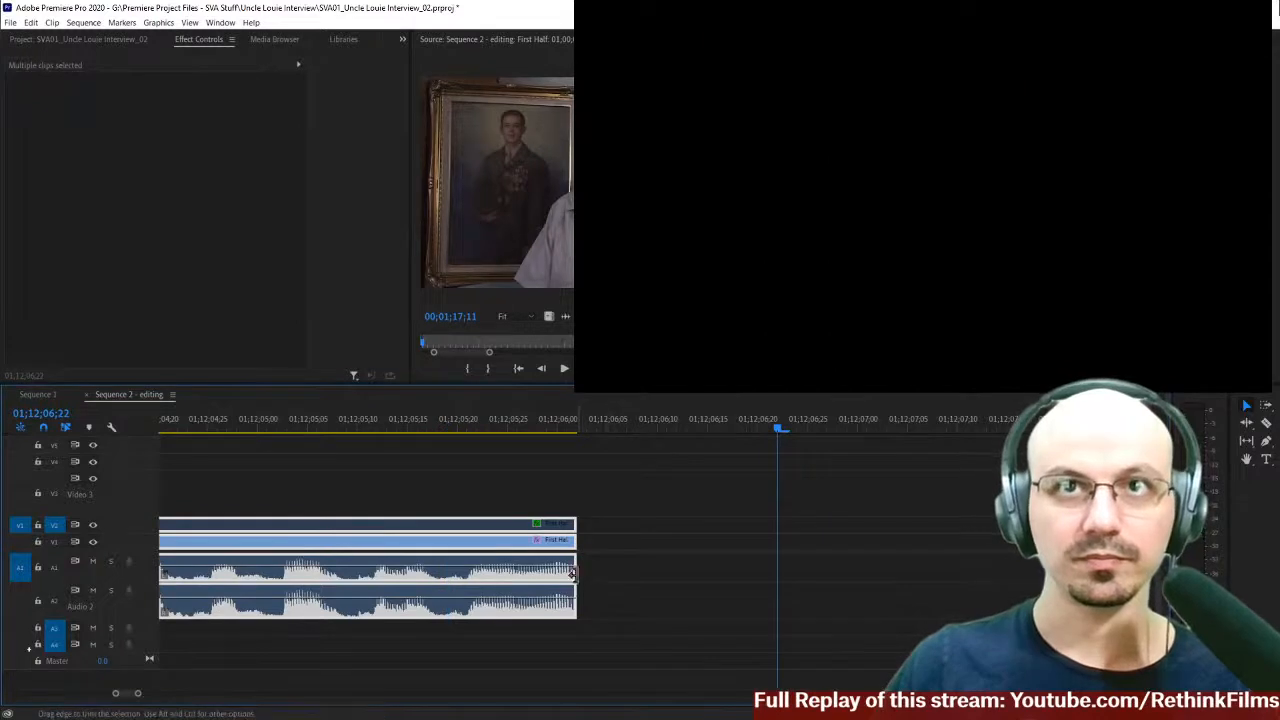
- Extend the last First Half clip's V1 video and both audio tracks by about one frame and replay the ending
{"action": "scroll", "coordinate": [585, 571], "scroll_direction": "up", "scroll_amount": 1}
{"action": "left_click", "coordinate": [603, 568]}
{"action": "left_click_drag", "start_coordinate": [603, 568], "coordinate": [609, 601]}
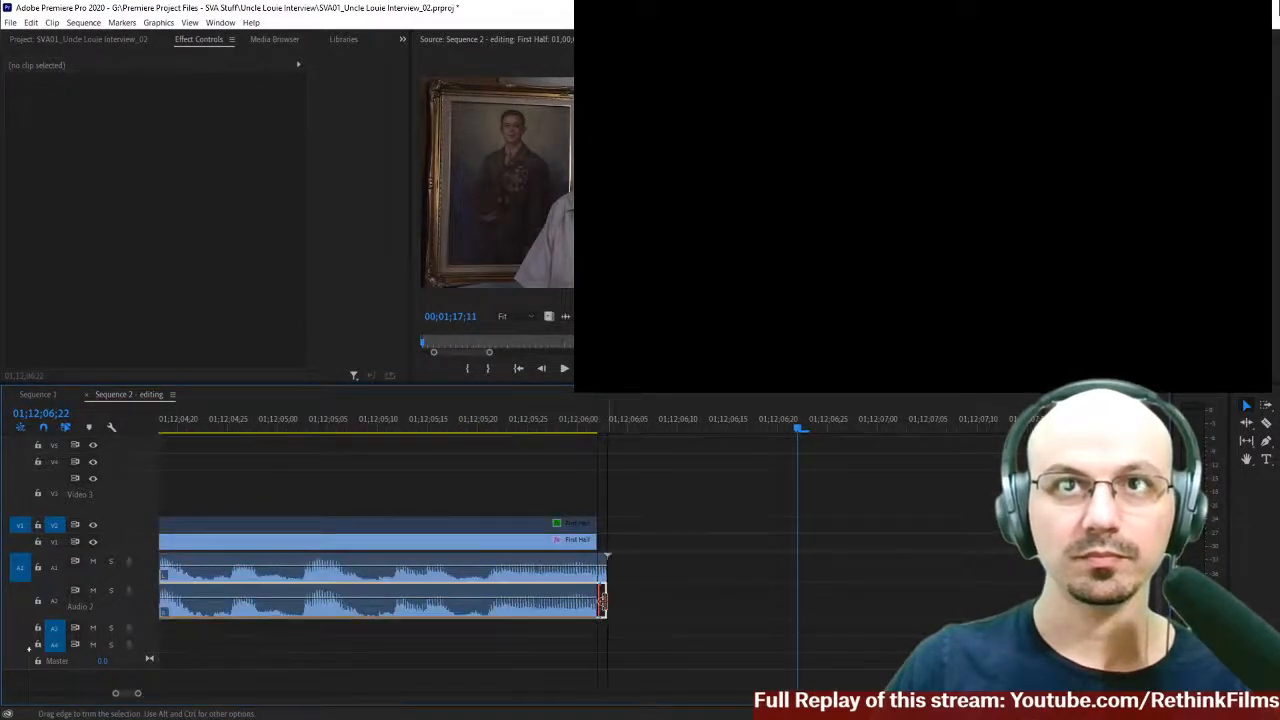
{"action": "left_click_drag", "start_coordinate": [597, 541], "coordinate": [601, 541]}
{"action": "left_click", "coordinate": [446, 417]}
{"action": "key", "text": "space"}
{"action": "key", "text": "space"}
- Go to the beginning of the second half clip at 01;12;18;23 and play it through to about 01;12;24;16
{"action": "key", "text": "minus"}
{"action": "key", "text": "minus"}
{"action": "key", "text": "minus"}
{"action": "key", "text": "minus"}
{"action": "key", "text": "minus"}
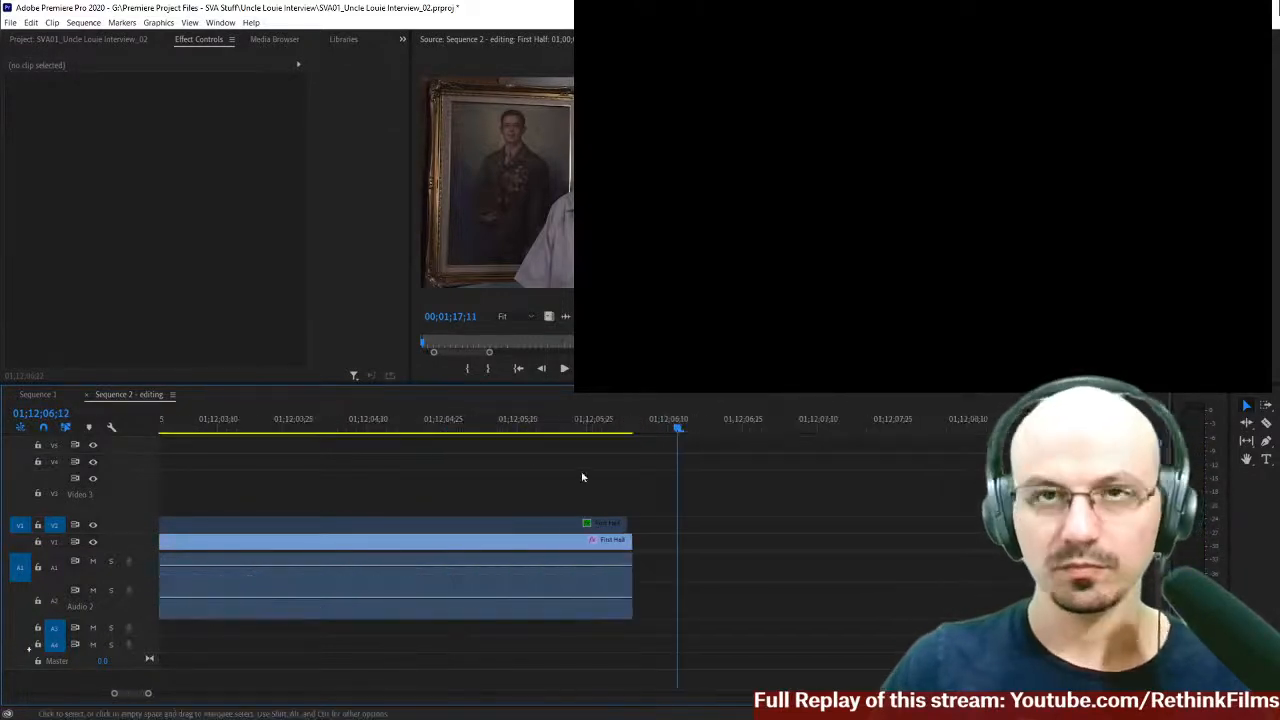
{"action": "scroll", "coordinate": [688, 492], "scroll_direction": "down", "scroll_amount": 10}
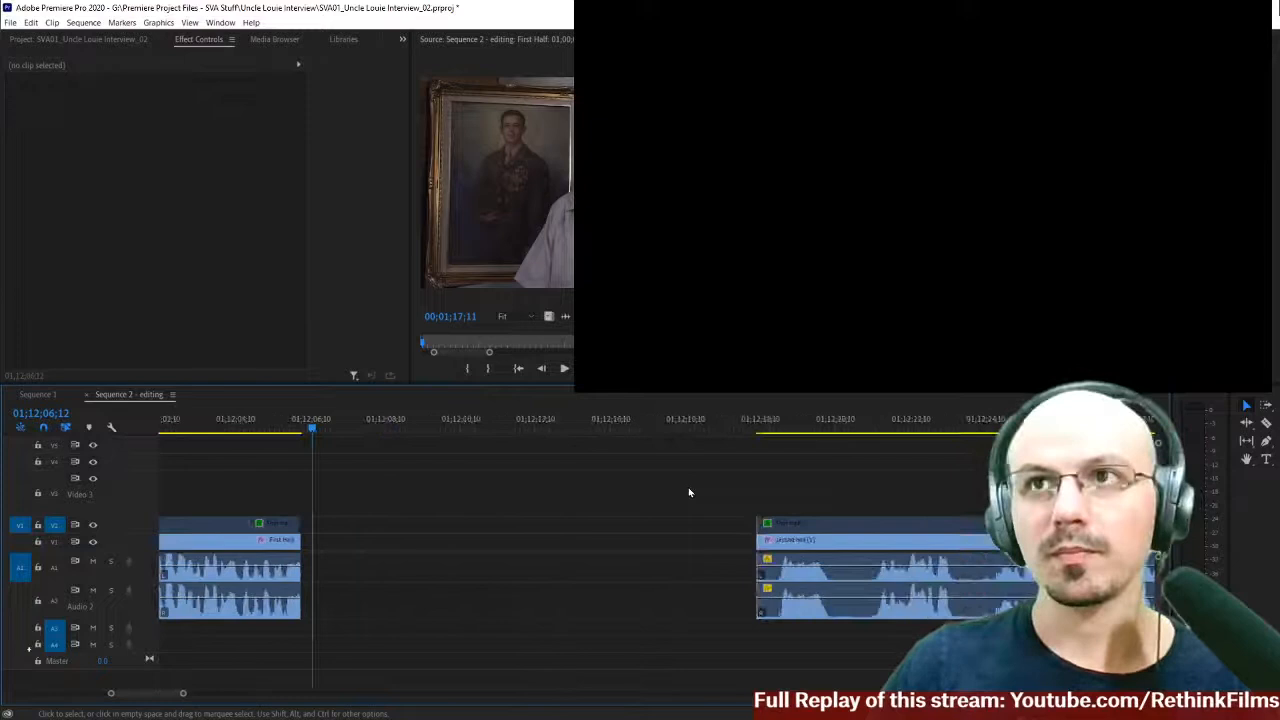
{"action": "left_click", "coordinate": [436, 427]}
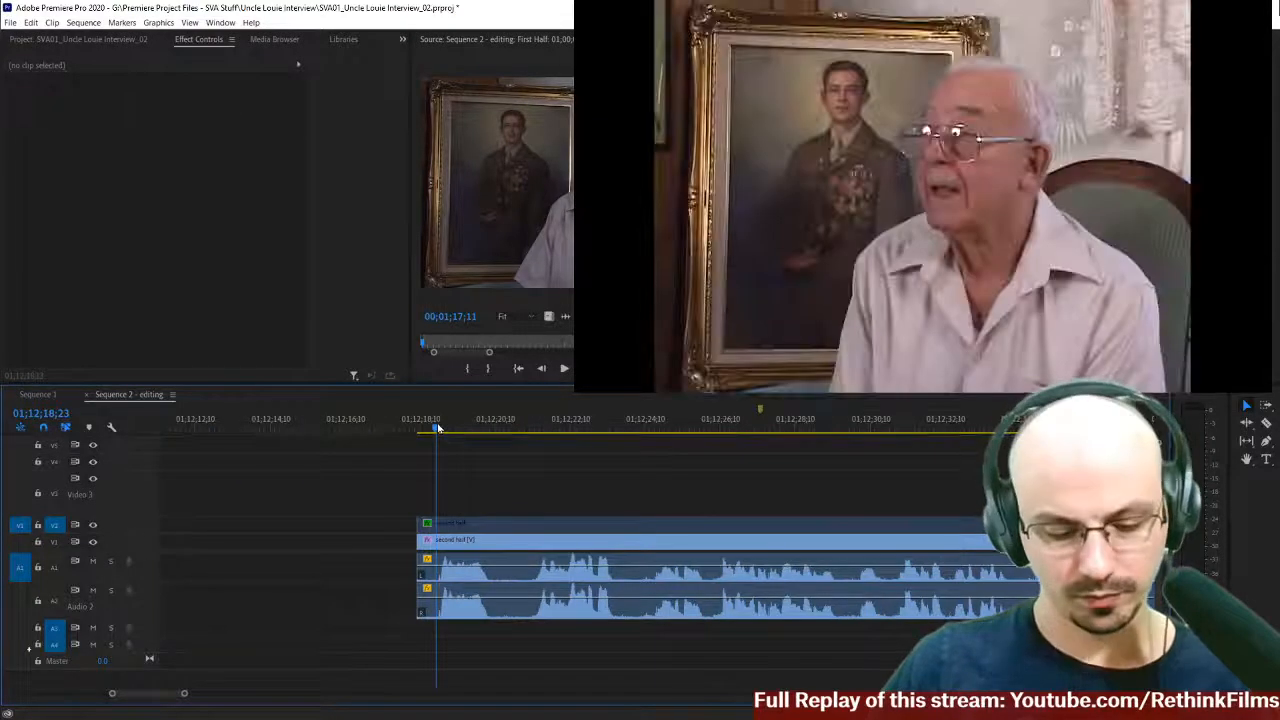
{"action": "key", "text": "space"}
{"action": "scroll", "coordinate": [489, 471], "scroll_direction": "down", "scroll_amount": 3}
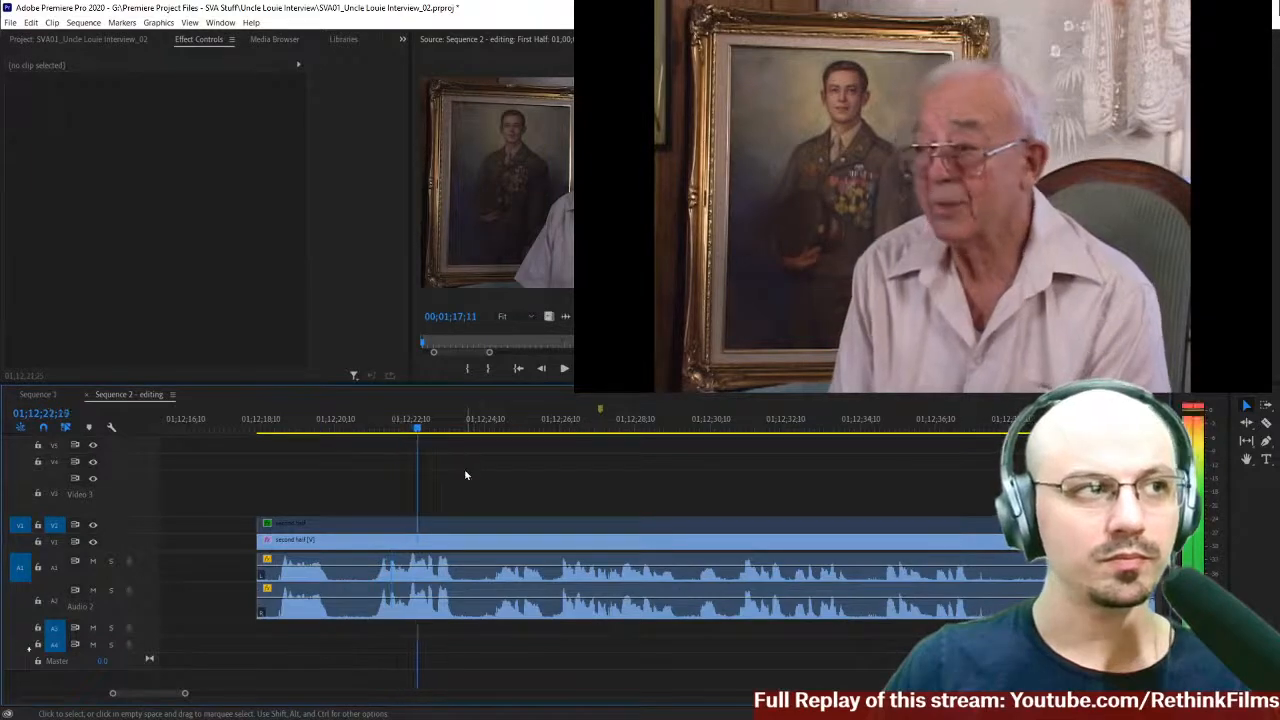
{"action": "scroll", "coordinate": [466, 476], "scroll_direction": "down", "scroll_amount": 3}
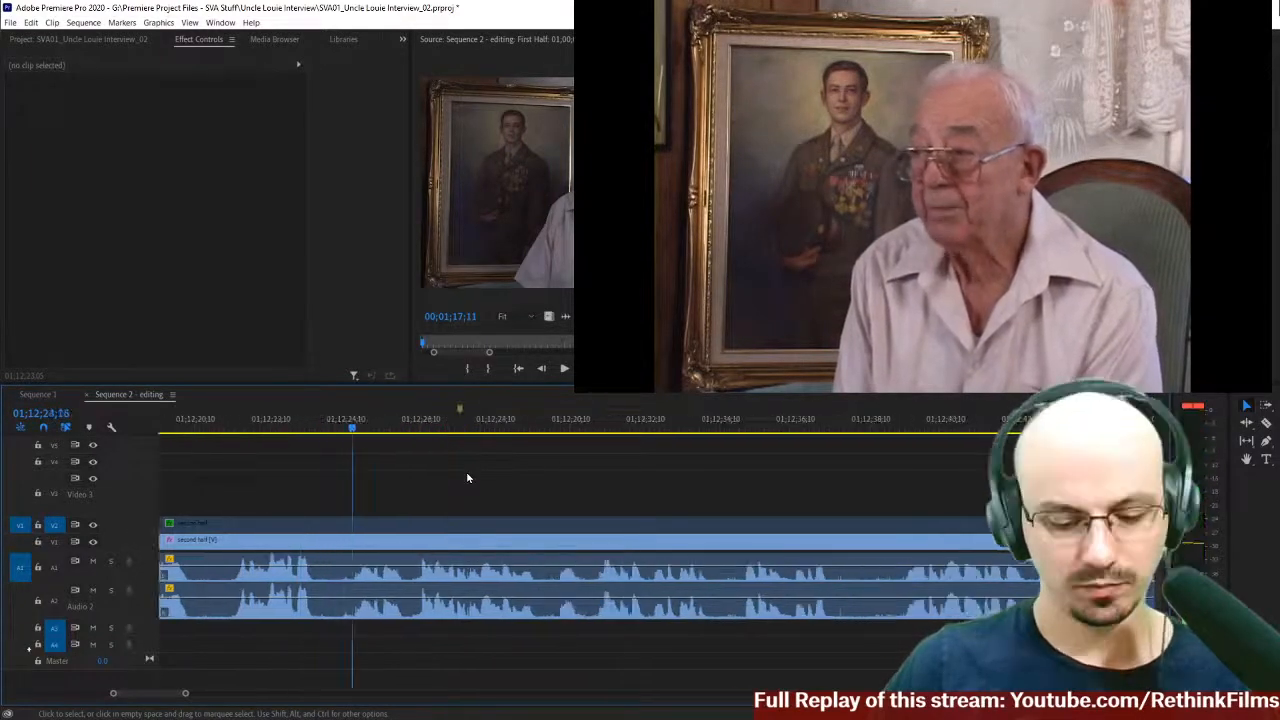
- Continue playing the second half clip to about 01;12;37;14
{"action": "key", "text": "minus"}
{"action": "scroll", "coordinate": [465, 480], "scroll_direction": "down", "scroll_amount": 3}
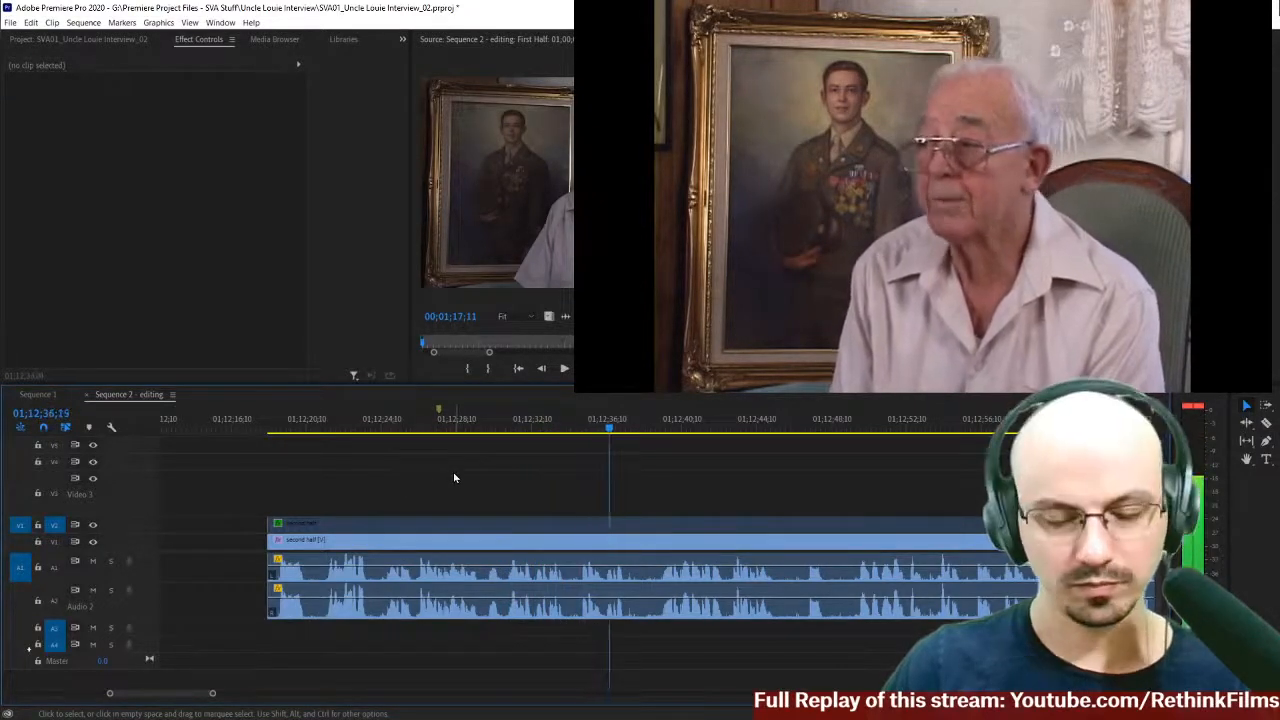
{"action": "key", "text": "minus"}
- Replay the First Half clips from the marker at 01;11;09;00 through to their end at about 01;12;05;17
{"action": "scroll", "coordinate": [454, 478], "scroll_direction": "up", "scroll_amount": 3}
{"action": "scroll", "coordinate": [454, 478], "scroll_direction": "up", "scroll_amount": 3}
{"action": "scroll", "coordinate": [211, 431], "scroll_direction": "up", "scroll_amount": 2}
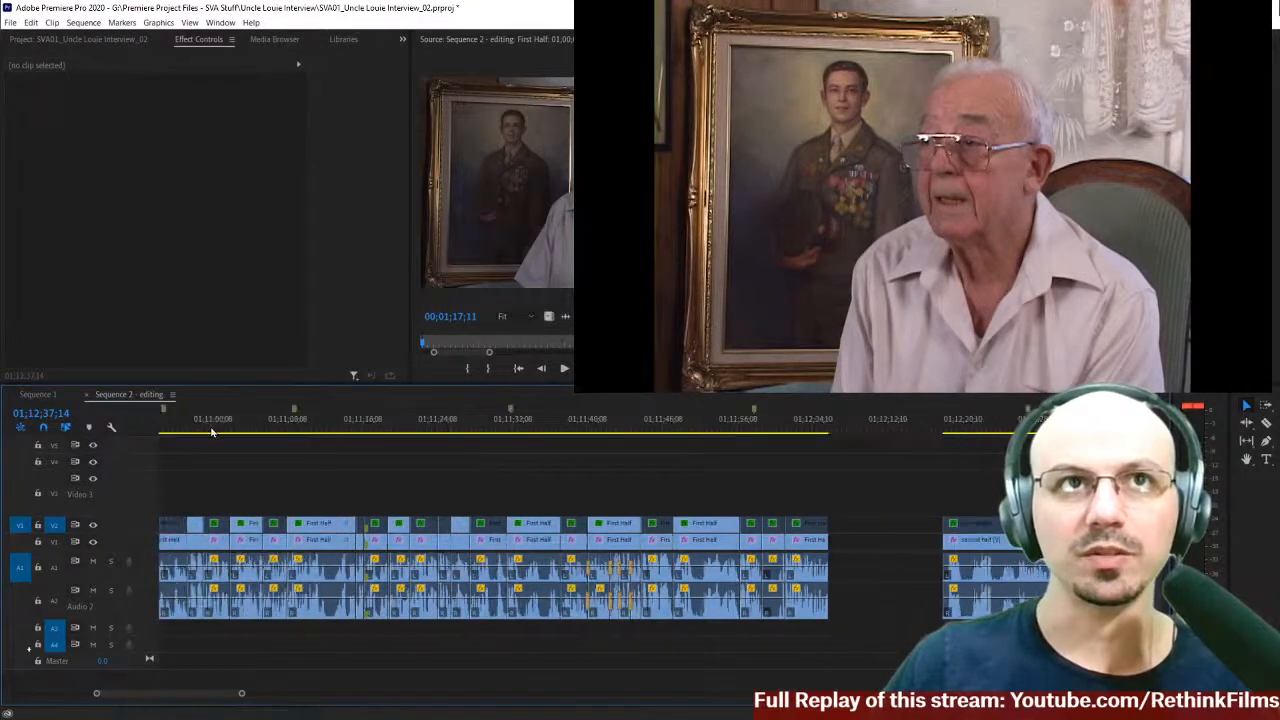
{"action": "left_click", "coordinate": [294, 428]}
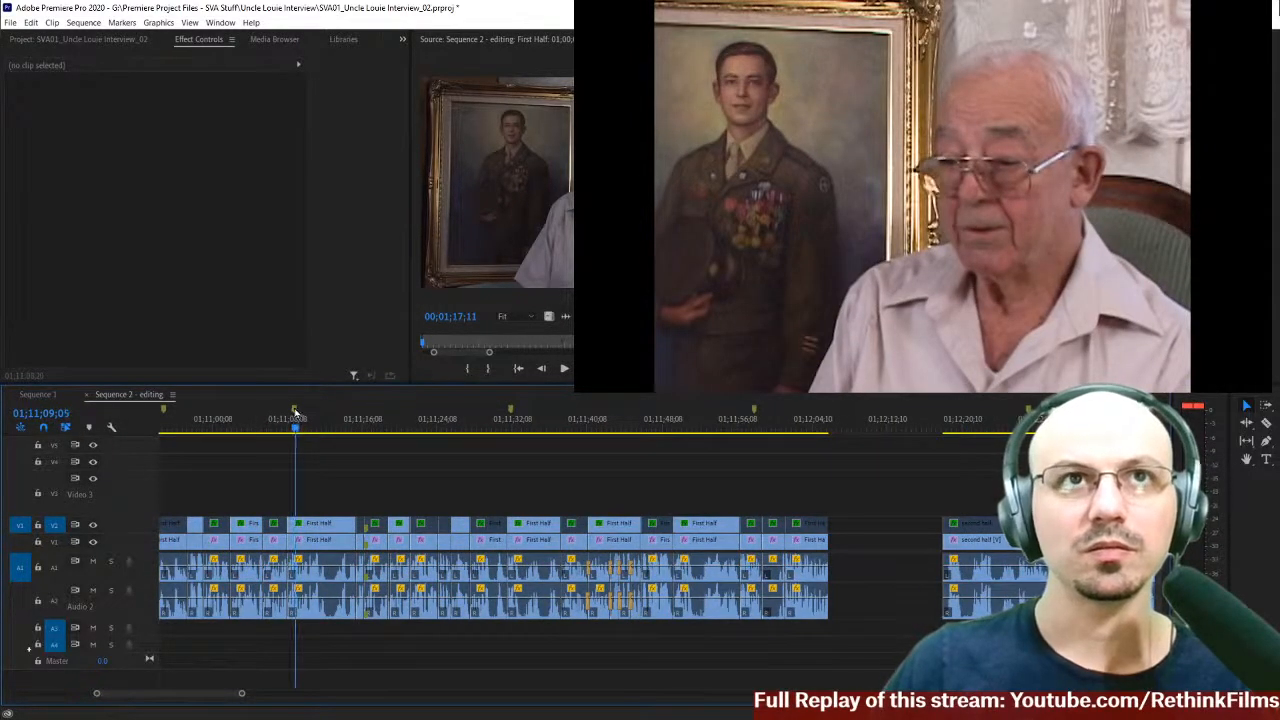
{"action": "double_click", "coordinate": [295, 412]}
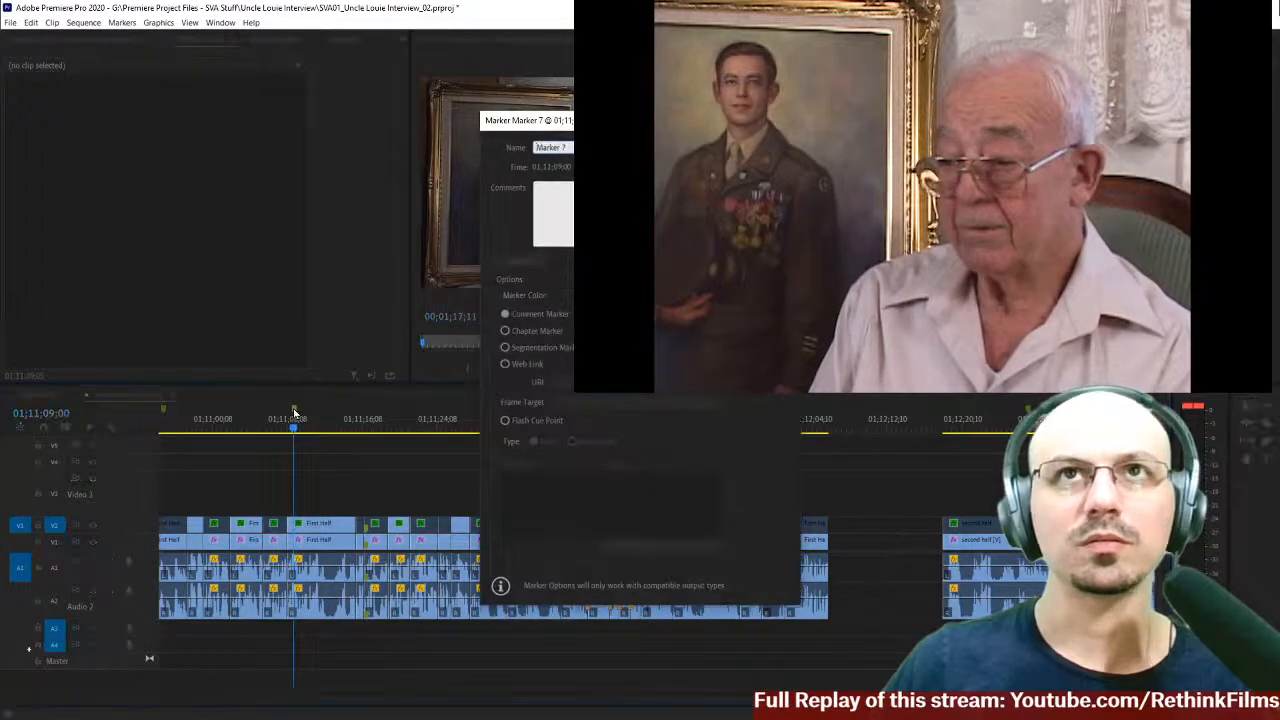
{"action": "key", "text": "space"}
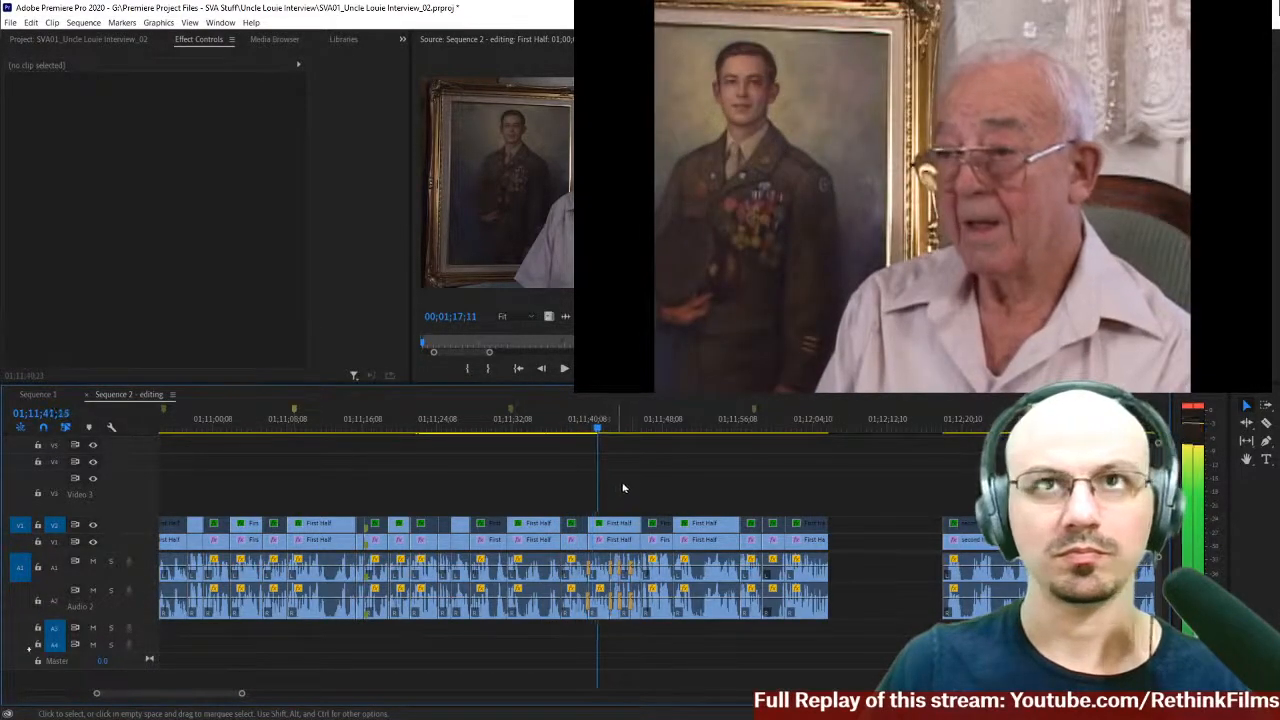
{"action": "scroll", "coordinate": [658, 480], "scroll_direction": "up", "scroll_amount": 1}
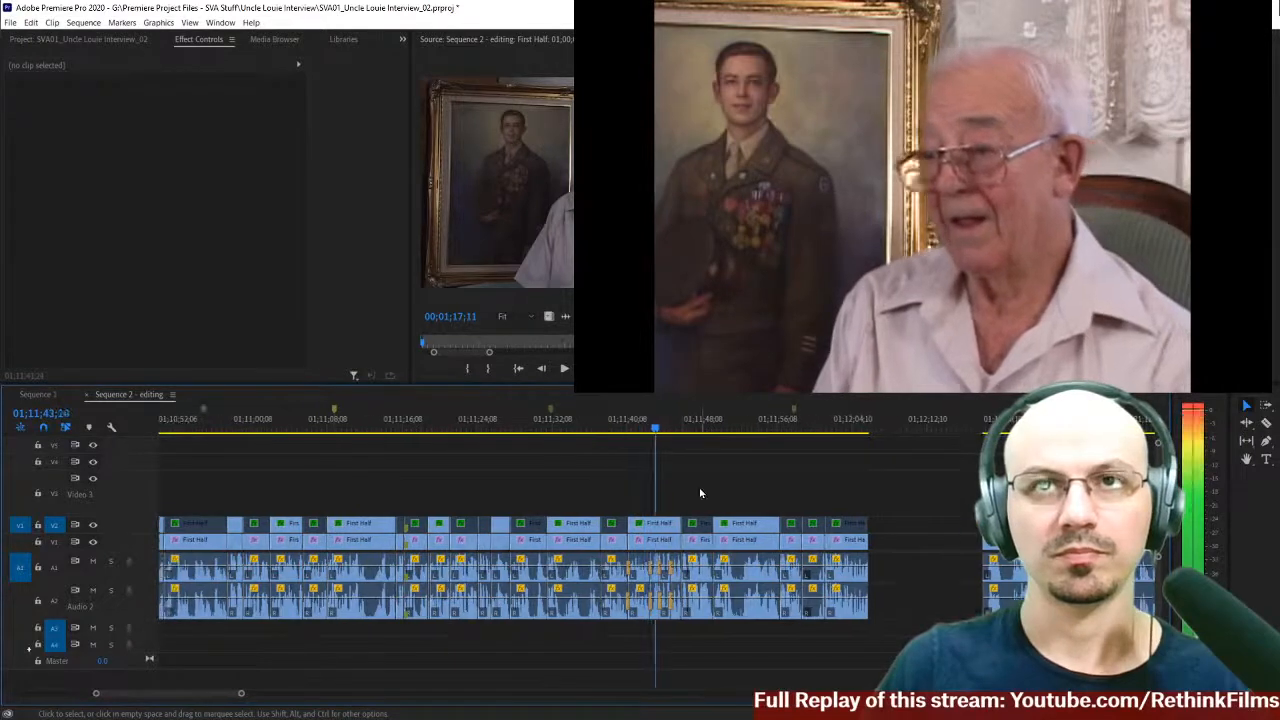
{"action": "scroll", "coordinate": [700, 493], "scroll_direction": "down", "scroll_amount": 3}
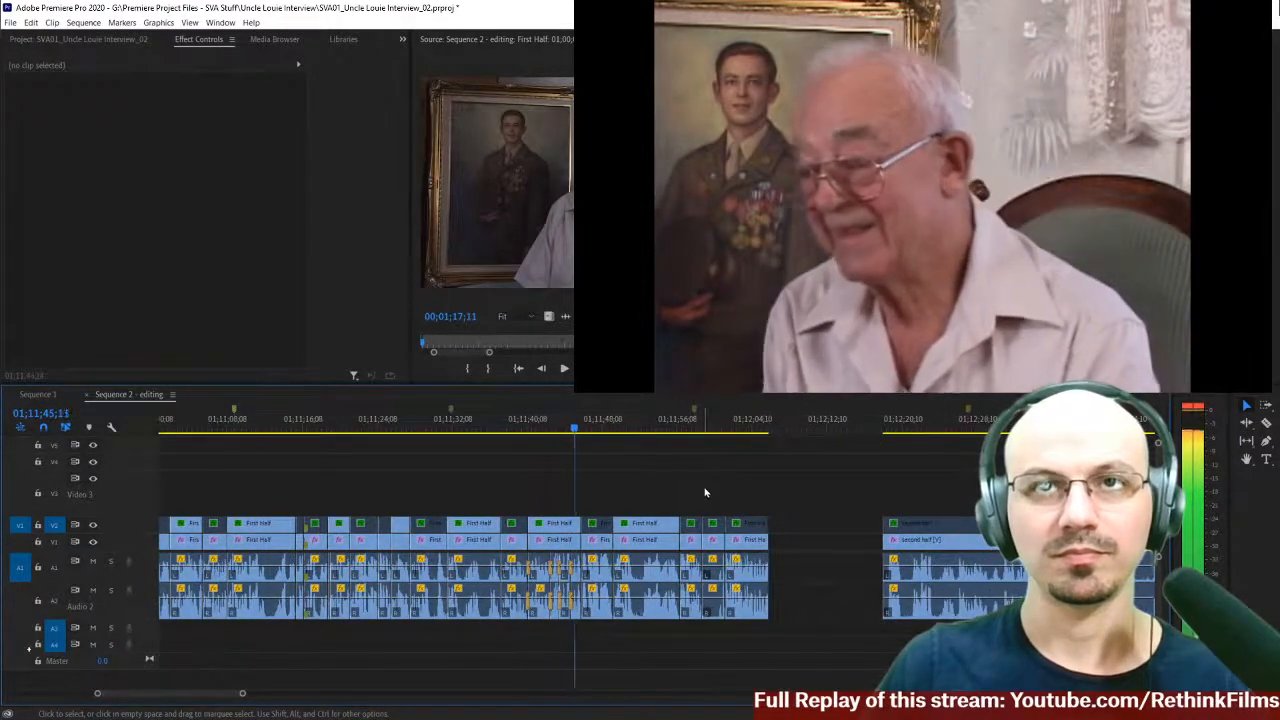
{"action": "scroll", "coordinate": [724, 491], "scroll_direction": "down", "scroll_amount": 2}
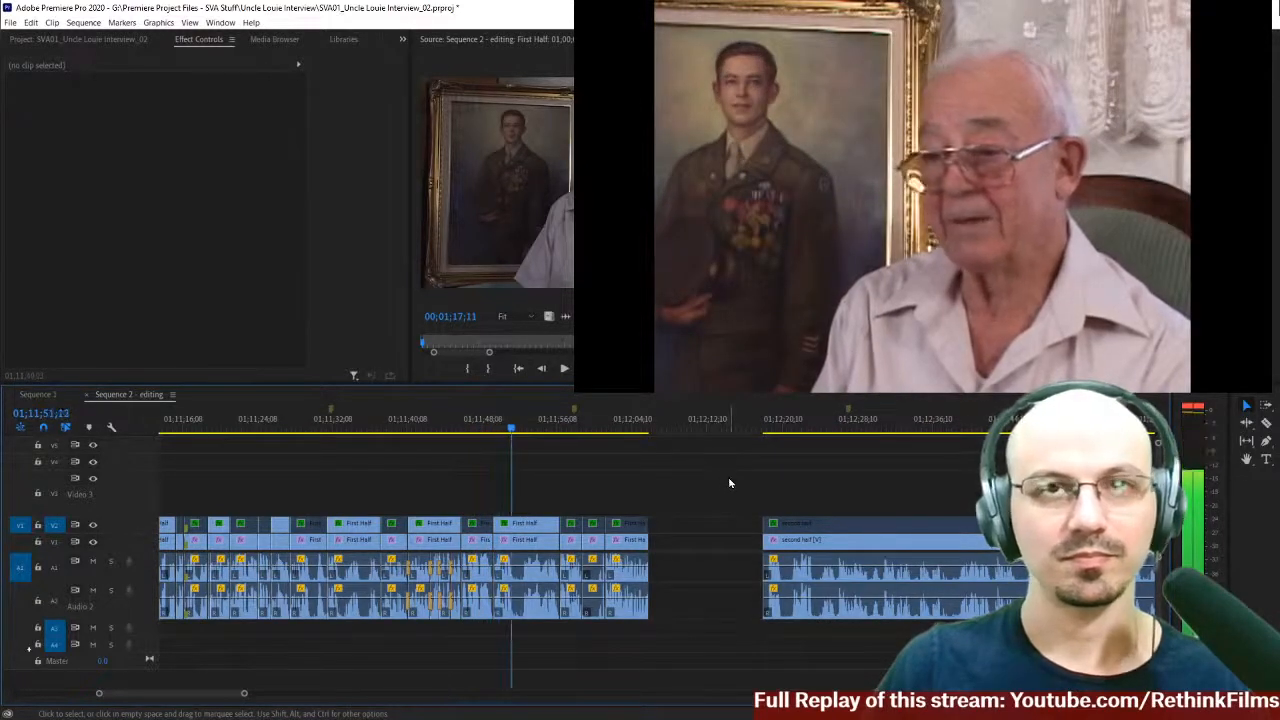
{"action": "scroll", "coordinate": [794, 457], "scroll_direction": "down", "scroll_amount": 2}
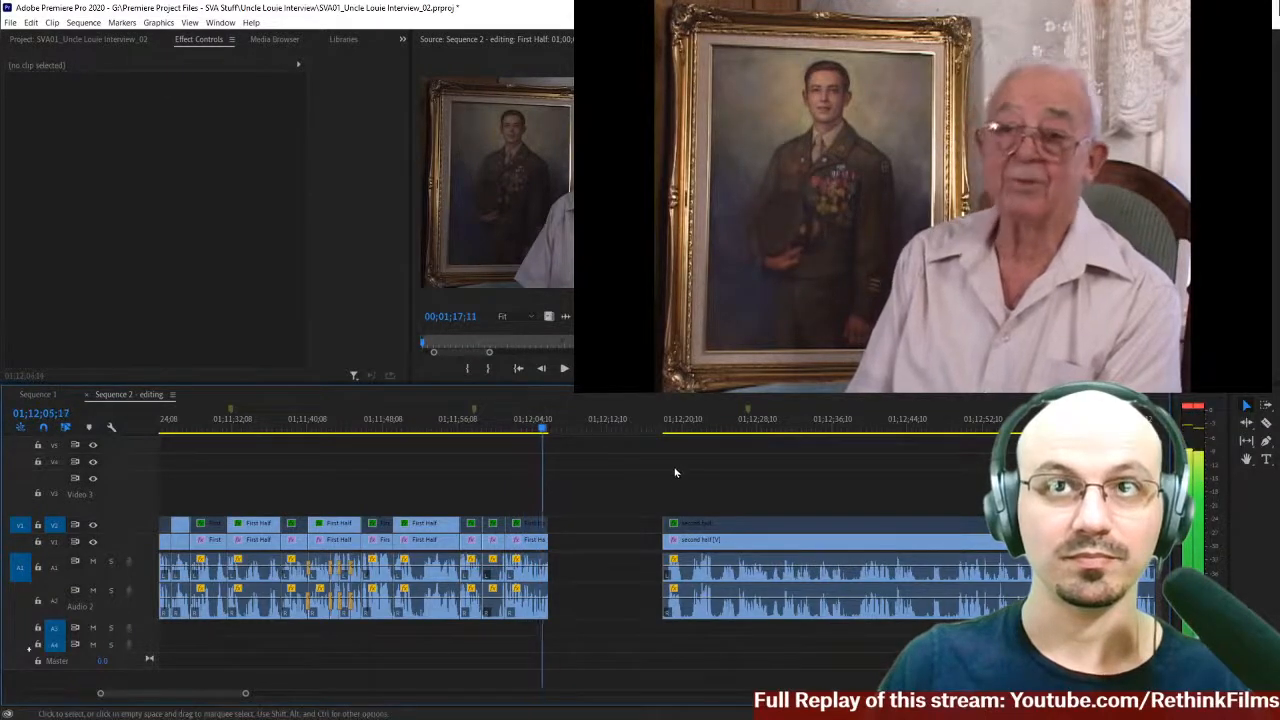
- Play the second half clip to about 01;12;43;29, then go back and replay its opening up to about 01;12;20;12
{"action": "left_click_drag", "start_coordinate": [666, 430], "coordinate": [724, 431]}
{"action": "scroll", "coordinate": [736, 517], "scroll_direction": "down", "scroll_amount": 3}
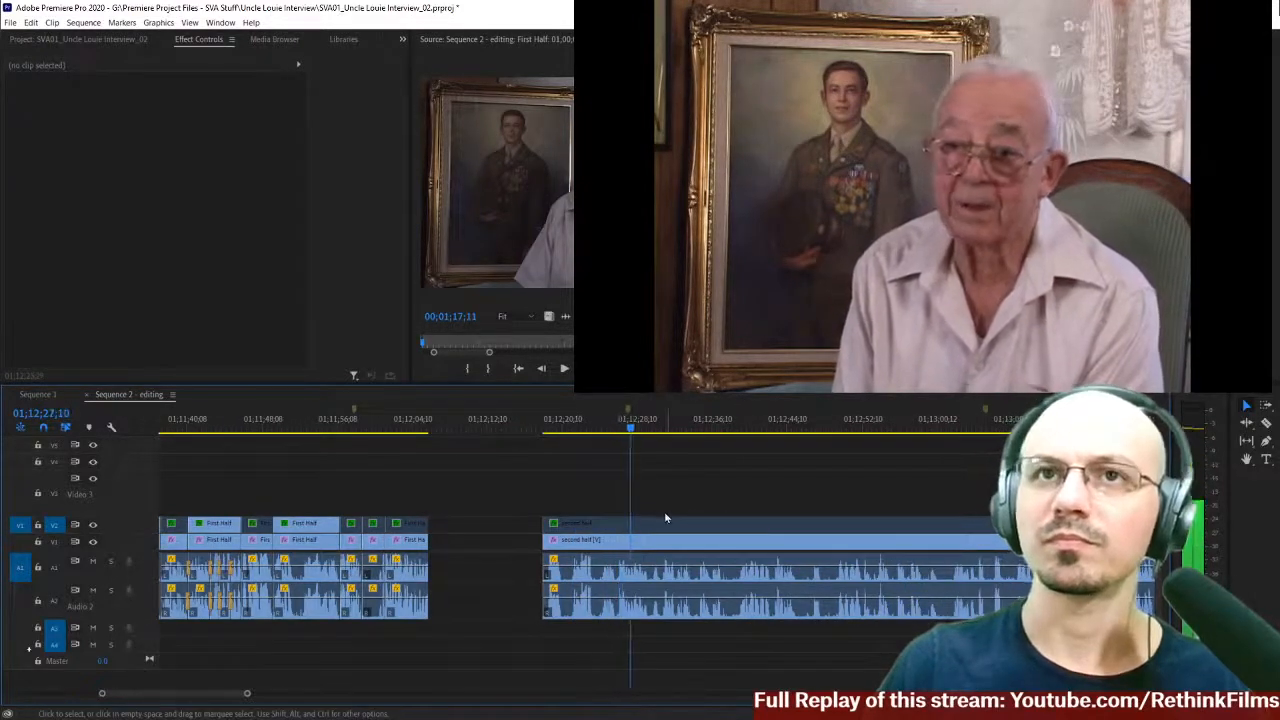
{"action": "scroll", "coordinate": [666, 515], "scroll_direction": "down", "scroll_amount": 2}
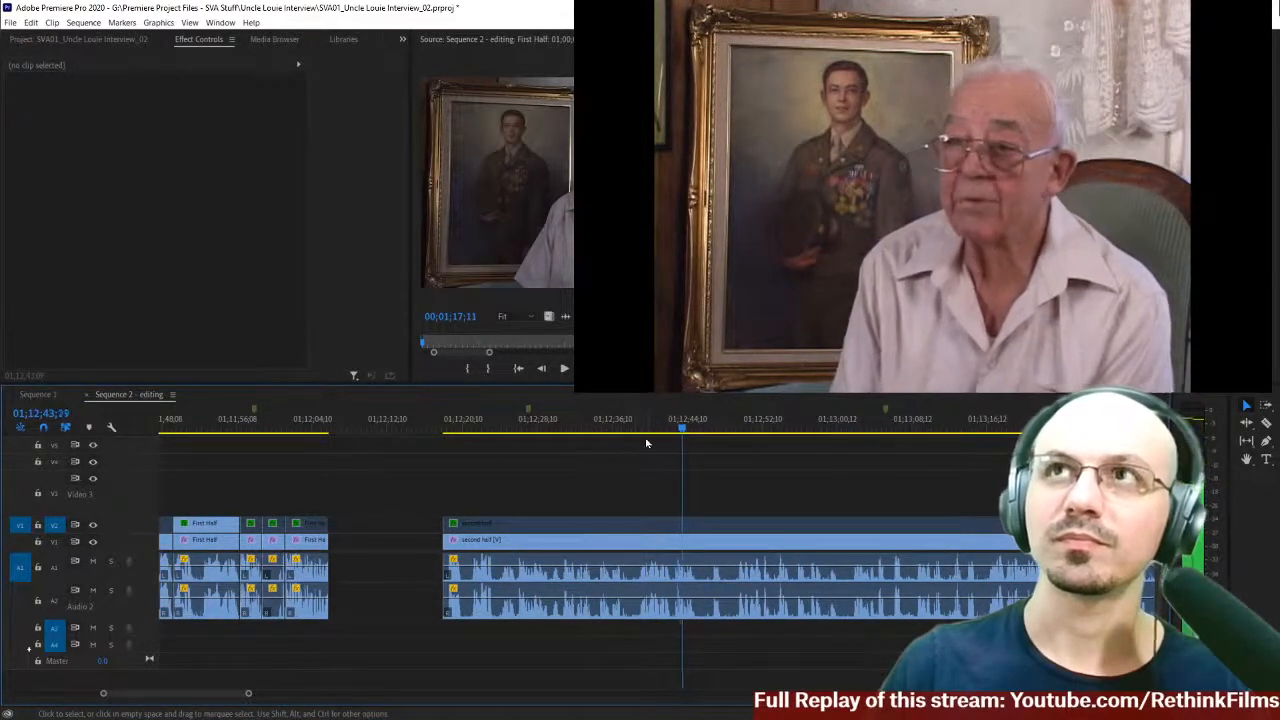
{"action": "left_click", "coordinate": [556, 430]}
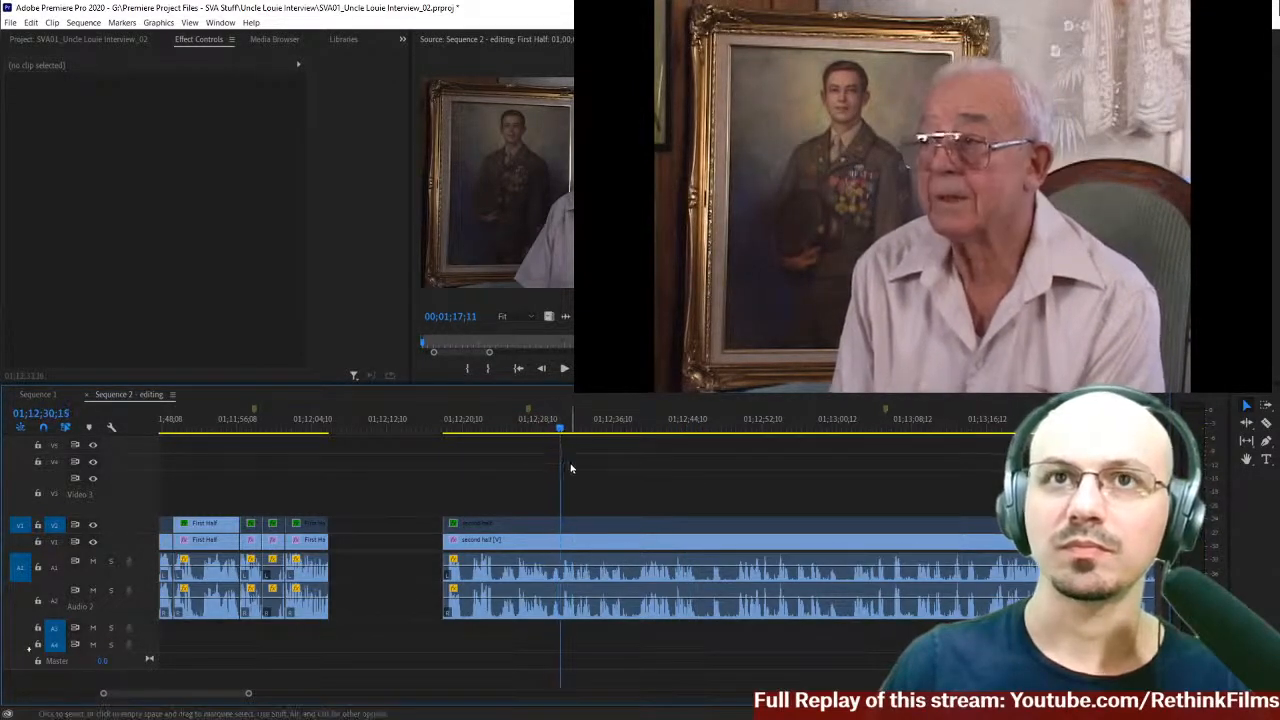
{"action": "left_click_drag", "start_coordinate": [521, 430], "coordinate": [467, 429]}
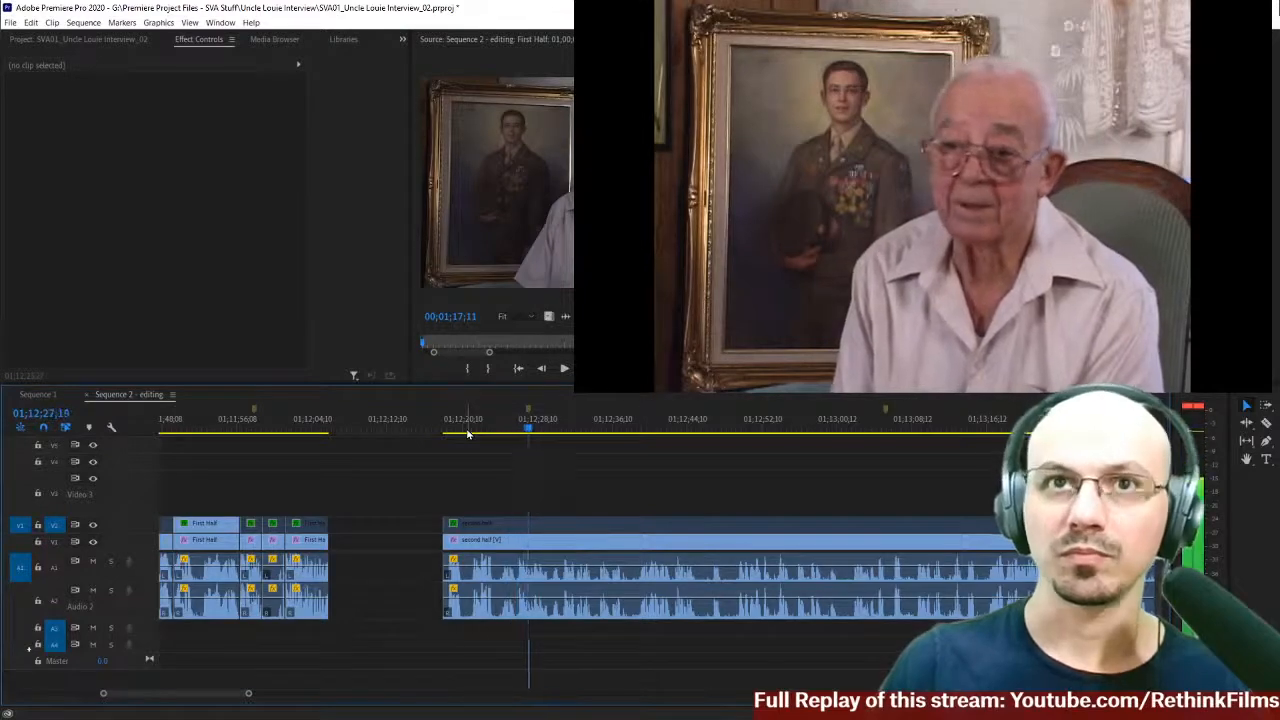
{"action": "left_click", "coordinate": [467, 432]}
{"action": "key", "text": "="}
{"action": "key", "text": "="}
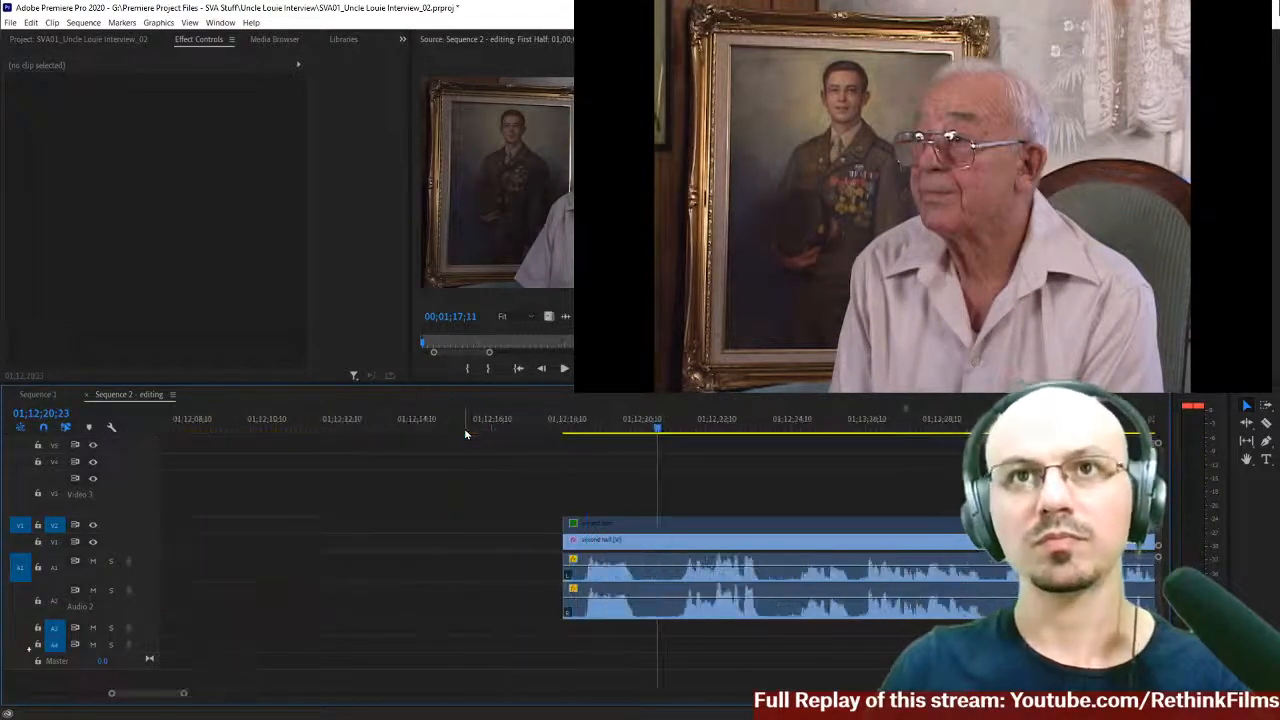
{"action": "left_click", "coordinate": [572, 437]}
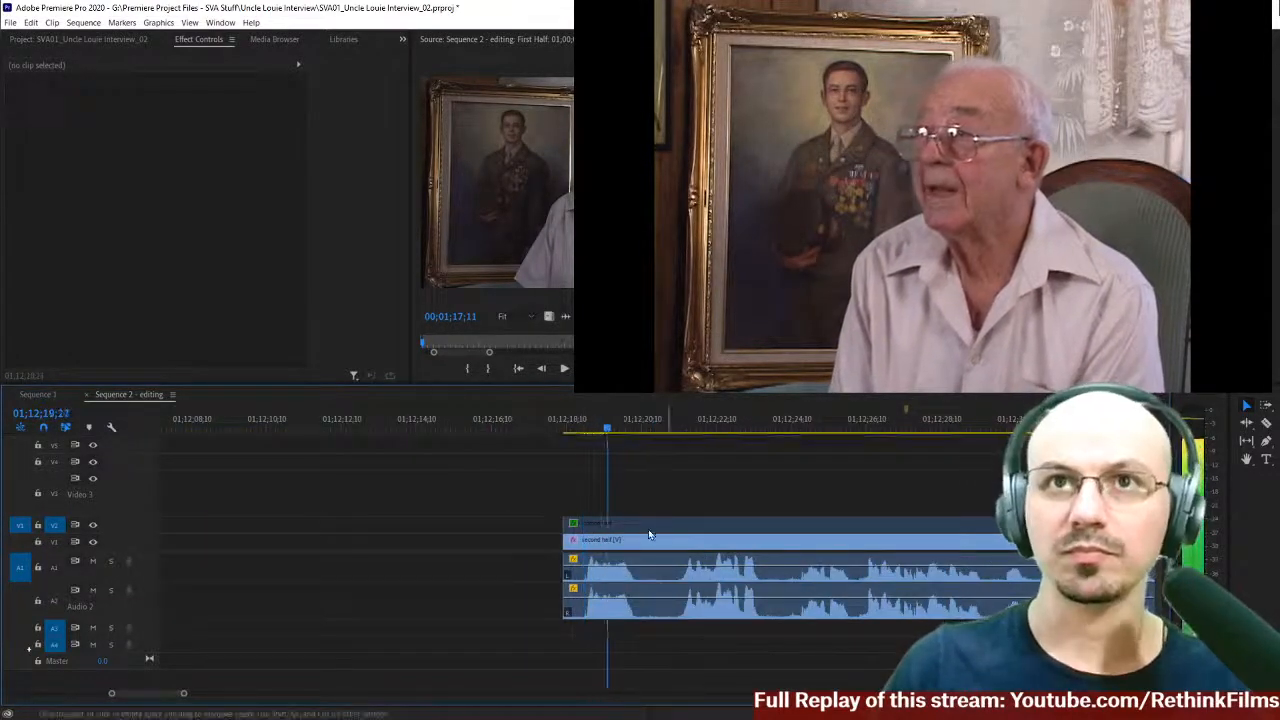
- Close the gap between the last First Half clip and the second half clip, then replay the join
{"action": "scroll", "coordinate": [565, 490], "scroll_direction": "up", "scroll_amount": 5}
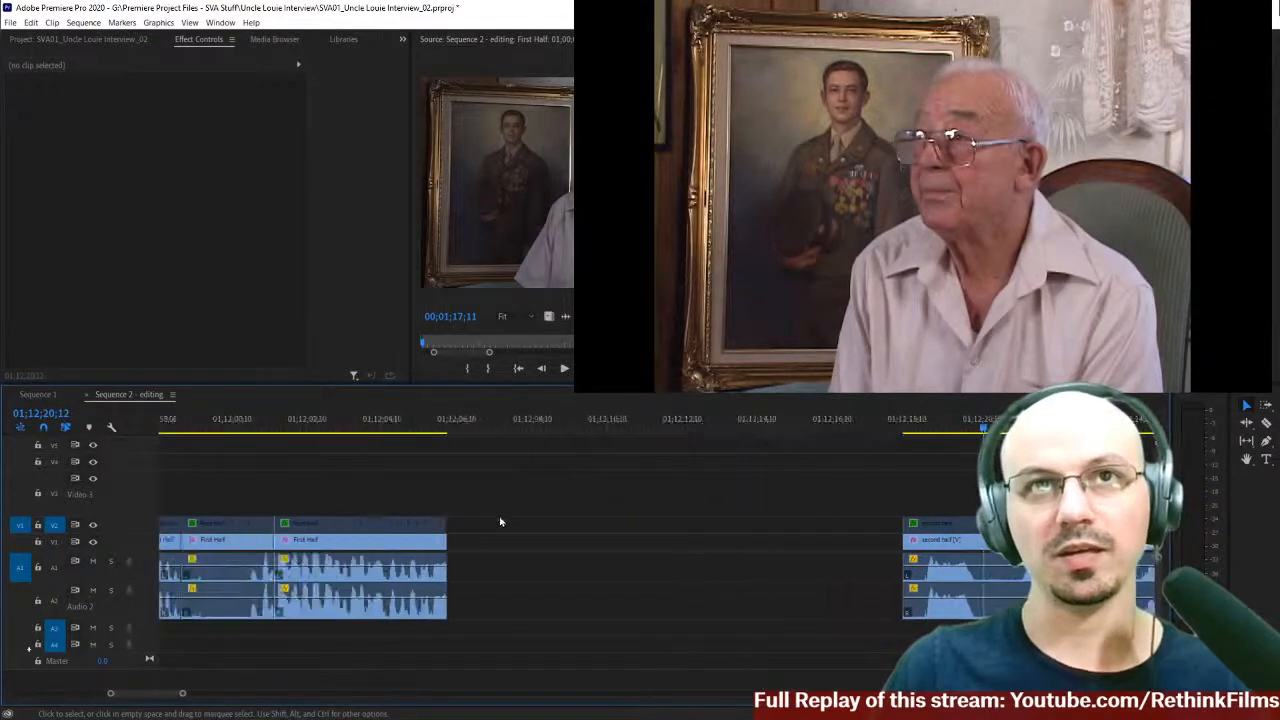
{"action": "left_click", "coordinate": [479, 543]}
{"action": "key", "text": "Delete"}
{"action": "left_click", "coordinate": [405, 430]}
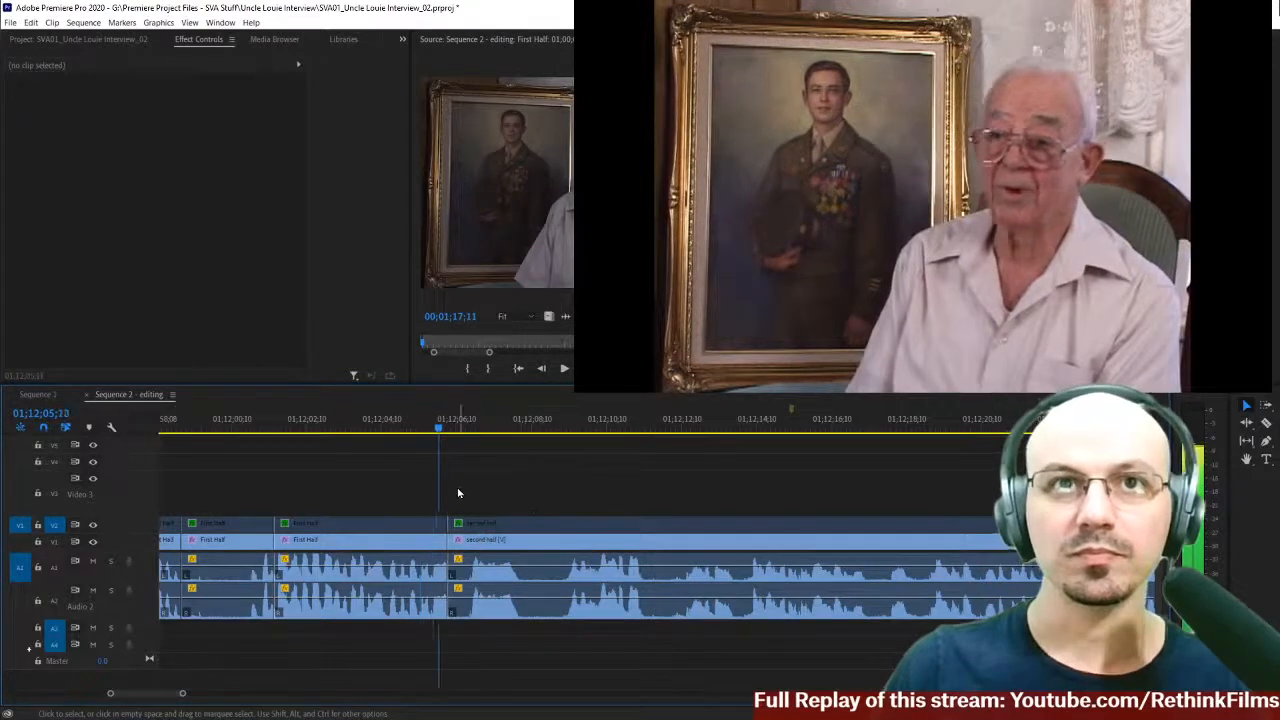
{"action": "key", "text": "space"}
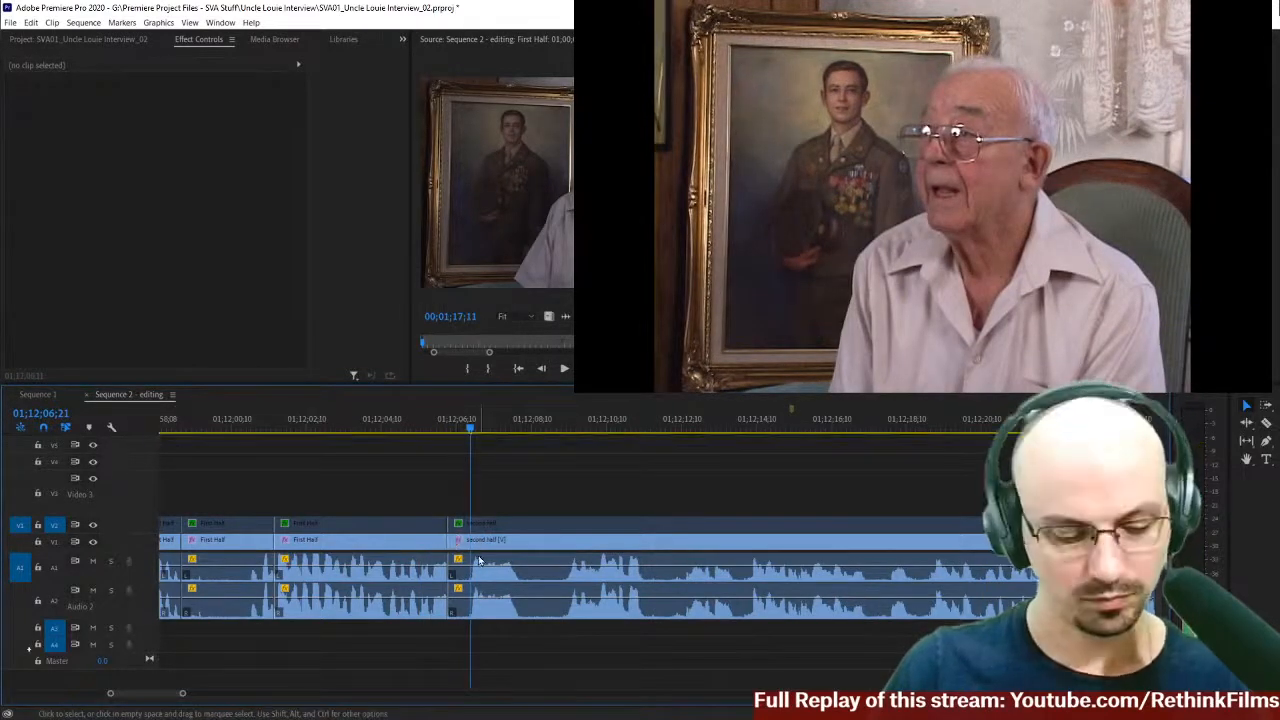
- Cut the second half clip at 01;12;06;21, remove the short piece before the cut with its gap, and replay the join
{"action": "key", "text": "ctrl+k"}
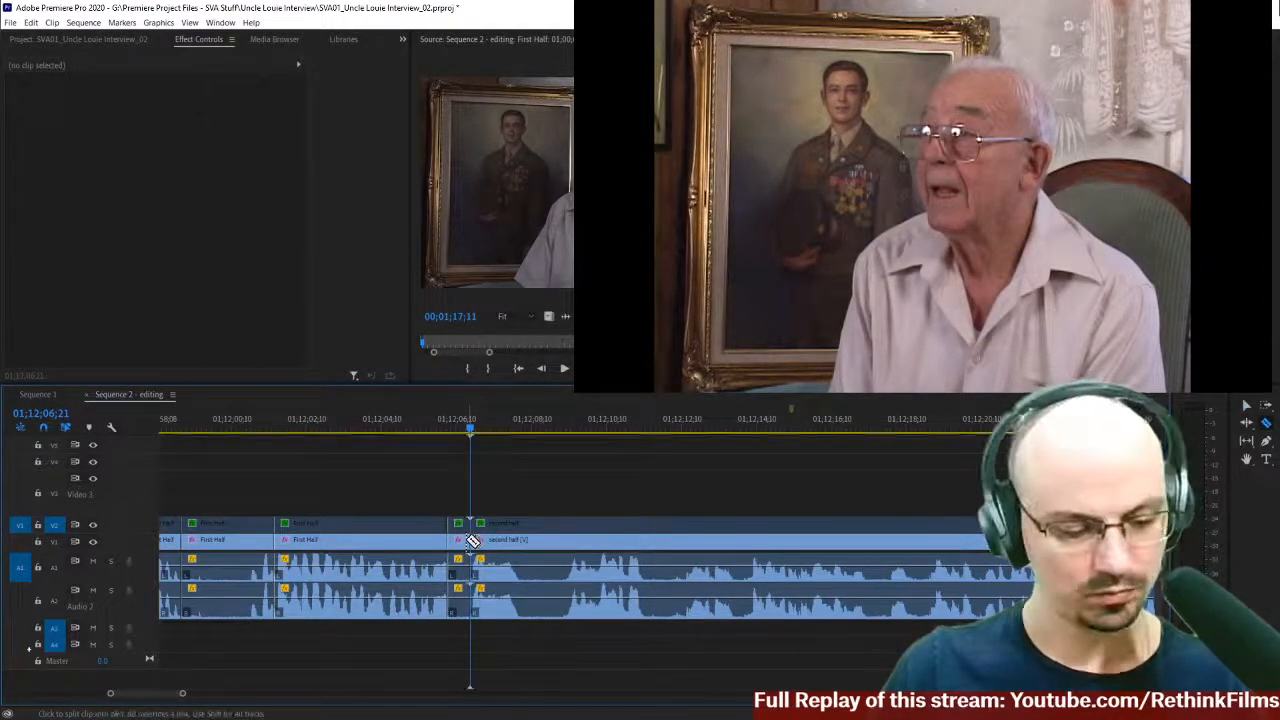
{"action": "left_click", "coordinate": [456, 614]}
{"action": "key", "text": "Delete"}
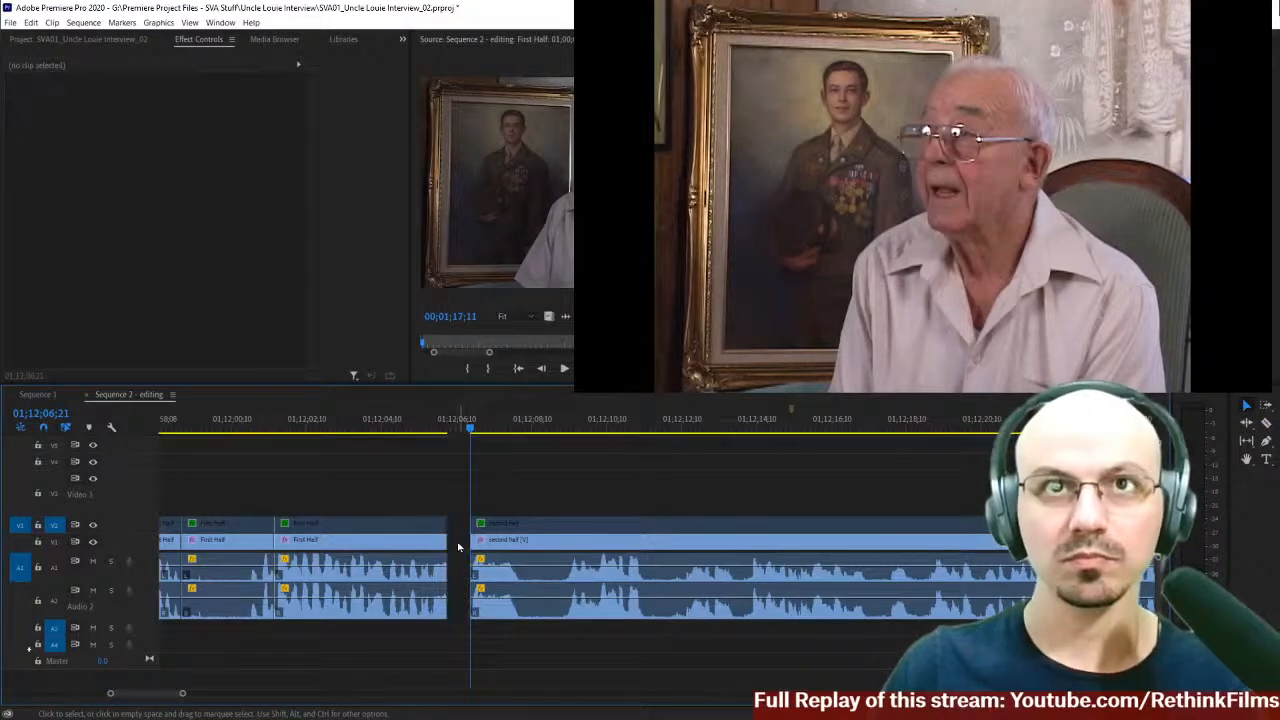
{"action": "key", "text": "Delete"}
{"action": "left_click", "coordinate": [410, 430]}
{"action": "key", "text": "space"}
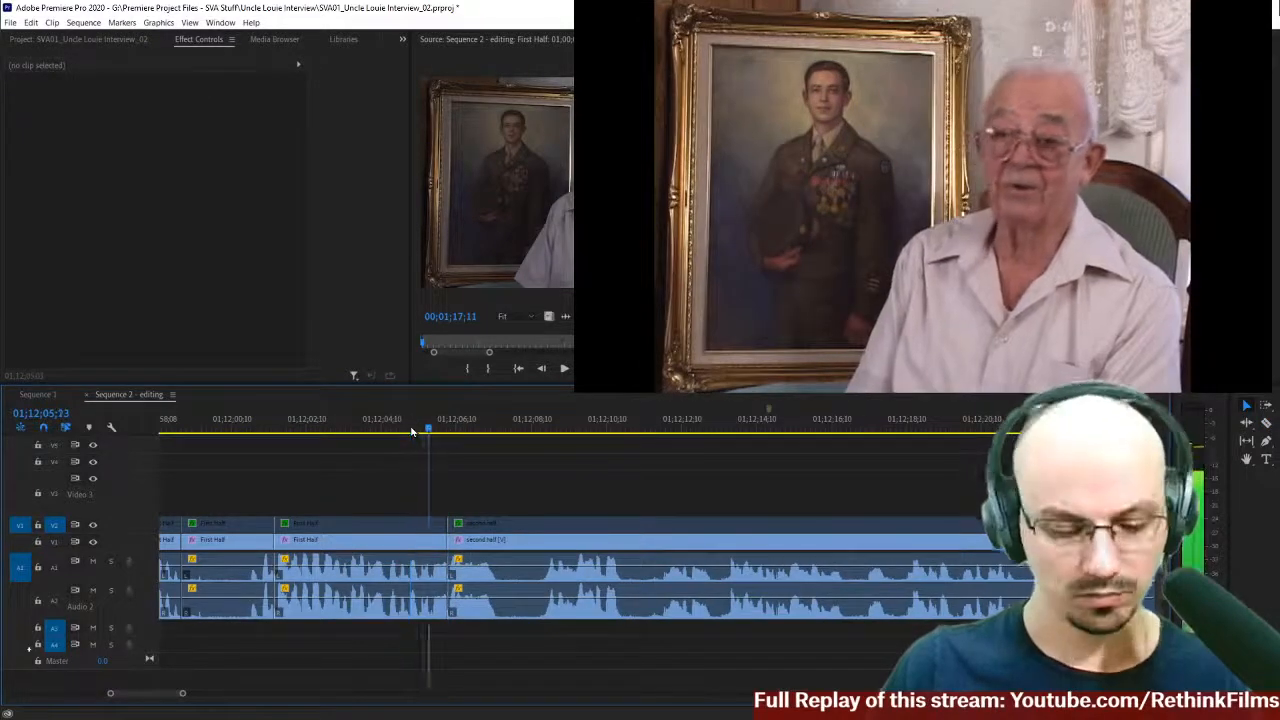
- Try a Constant Power transition on the A1 audio cut between First Half and second half
{"action": "right_click", "coordinate": [441, 573]}
{"action": "left_click", "coordinate": [500, 656]}
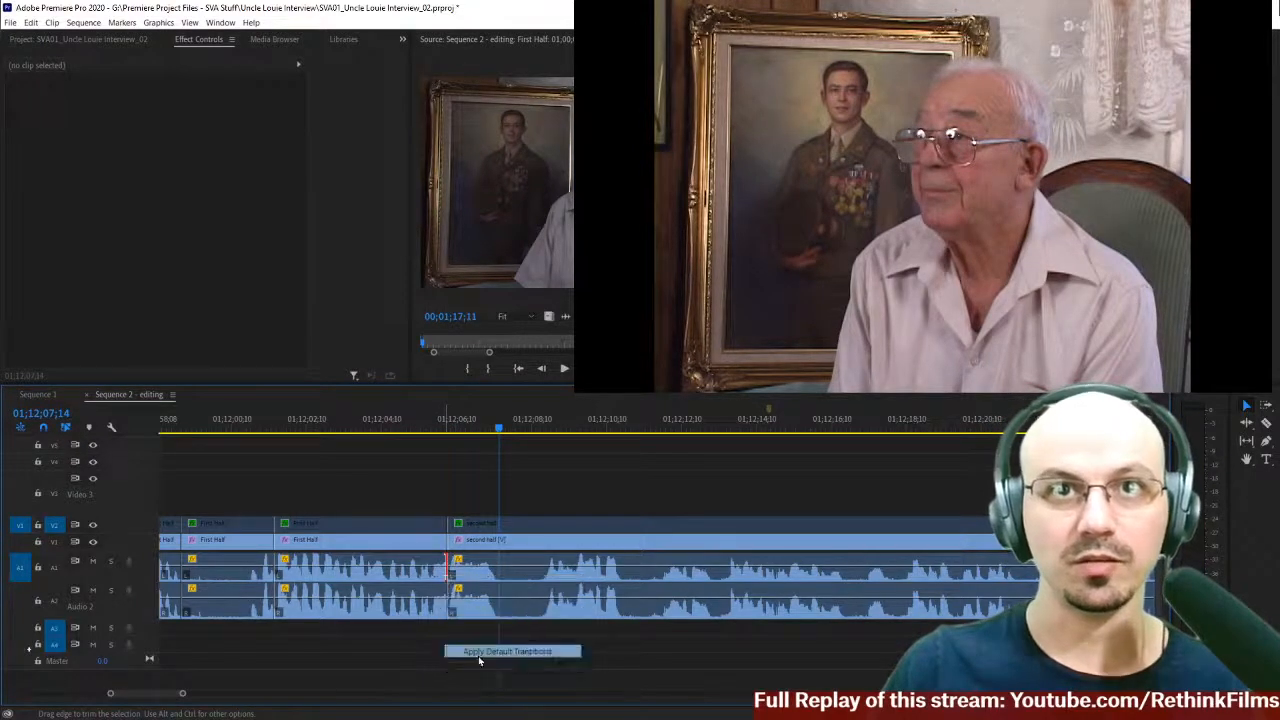
{"action": "left_click", "coordinate": [436, 578]}
{"action": "left_click", "coordinate": [441, 569]}
{"action": "scroll", "coordinate": [449, 569], "scroll_direction": "up", "scroll_amount": 1}
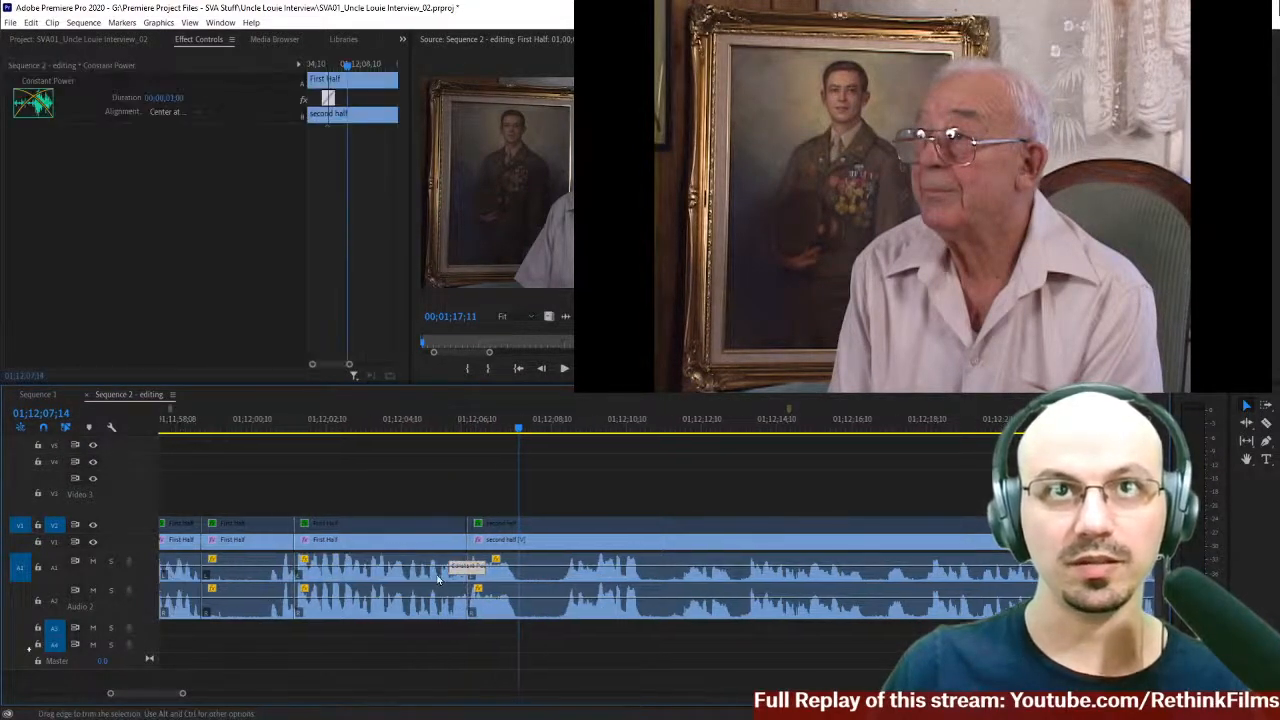
{"action": "right_click", "coordinate": [460, 572]}
{"action": "left_click", "coordinate": [485, 578]}
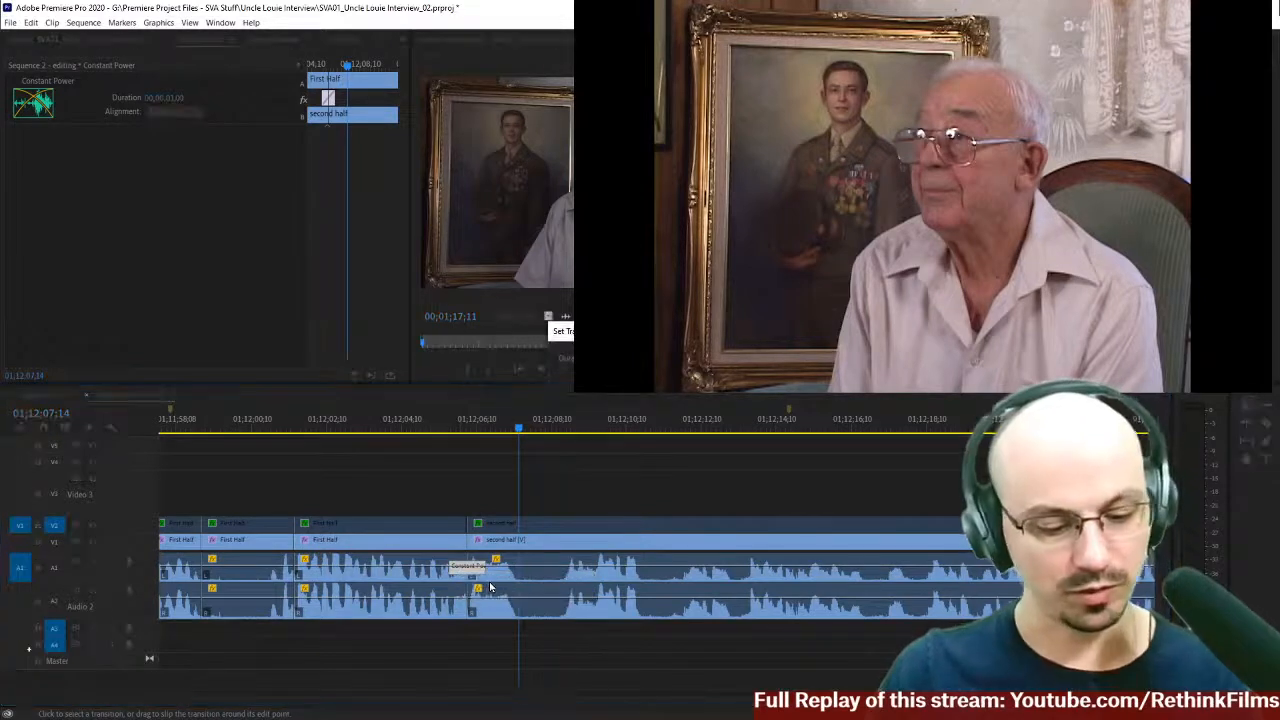
{"action": "key", "text": "Escape"}
{"action": "key", "text": "Delete"}
- Apply the default Constant Power transition to the A2 audio cut between First Half and second half, with a duration of 1 frame
{"action": "right_click", "coordinate": [470, 605]}
{"action": "key", "text": "Escape"}
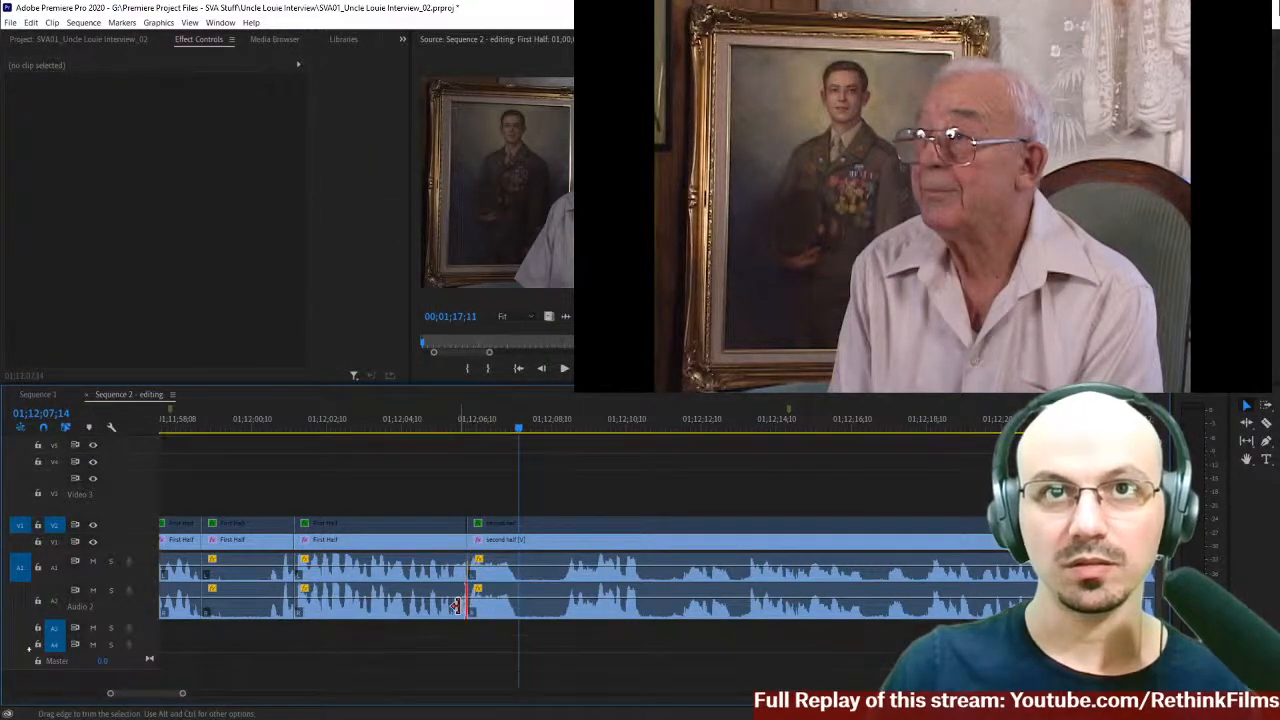
{"action": "scroll", "coordinate": [460, 613], "scroll_direction": "up", "scroll_amount": 1}
{"action": "right_click", "coordinate": [476, 604]}
{"action": "left_click", "coordinate": [520, 677]}
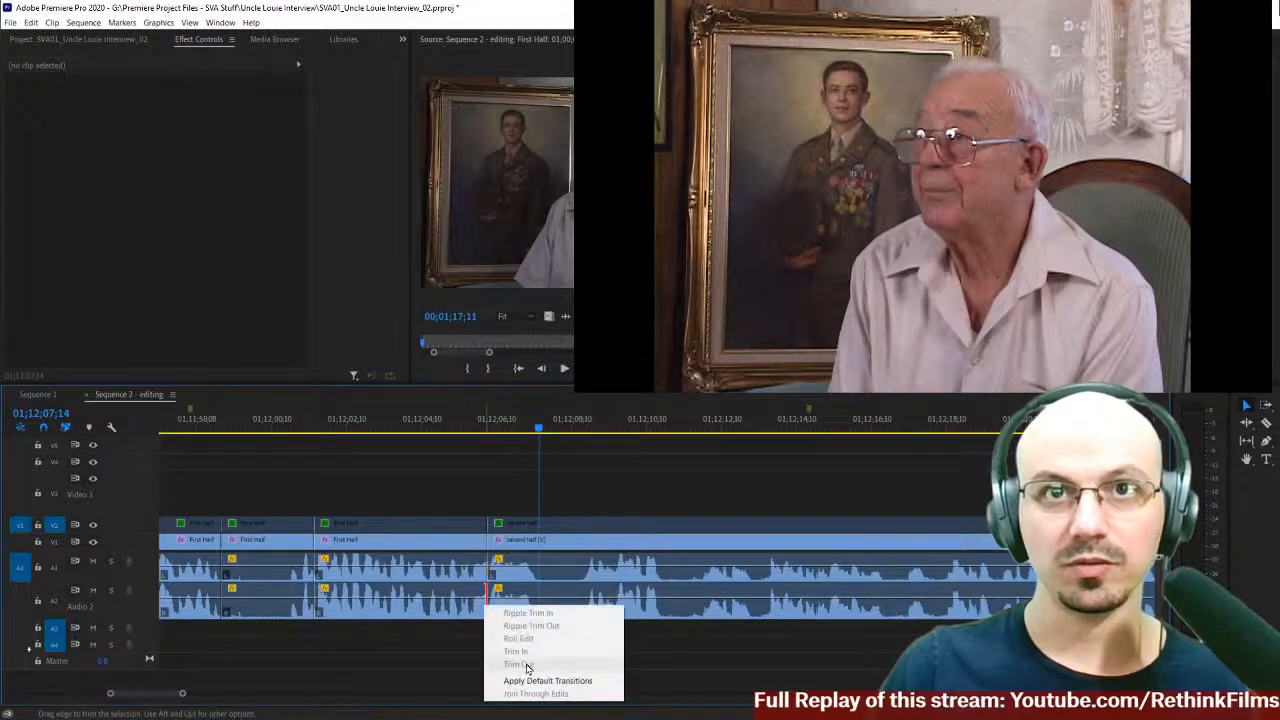
{"action": "left_click", "coordinate": [477, 605]}
{"action": "scroll", "coordinate": [490, 608], "scroll_direction": "up", "scroll_amount": 1}
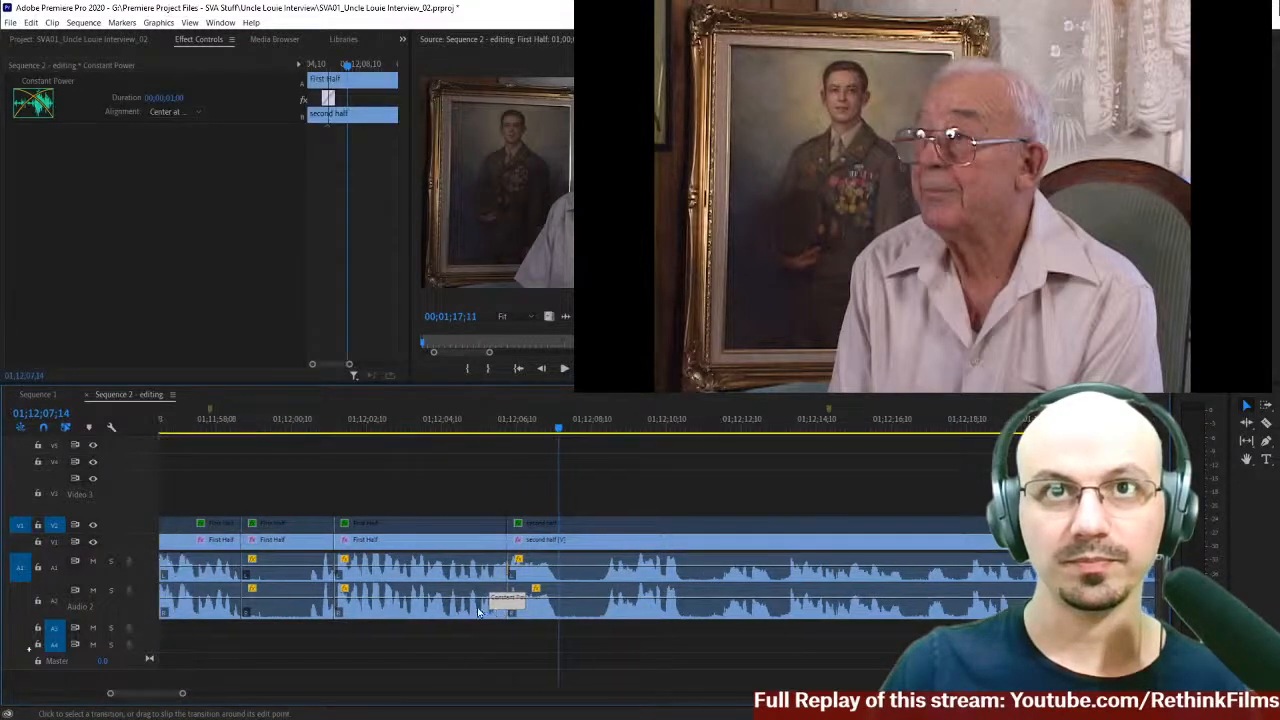
{"action": "right_click", "coordinate": [498, 610]}
{"action": "left_click", "coordinate": [531, 617]}
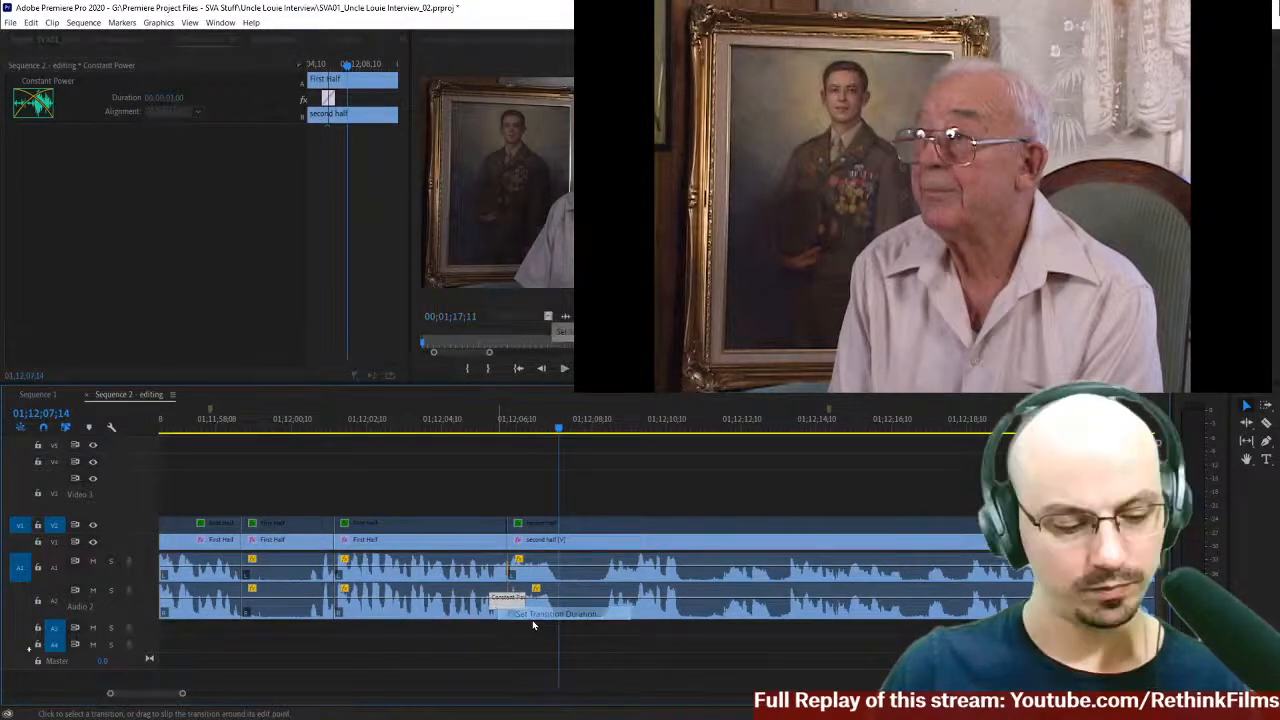
{"action": "type", "text": "1"}
{"action": "key", "text": "Return"}
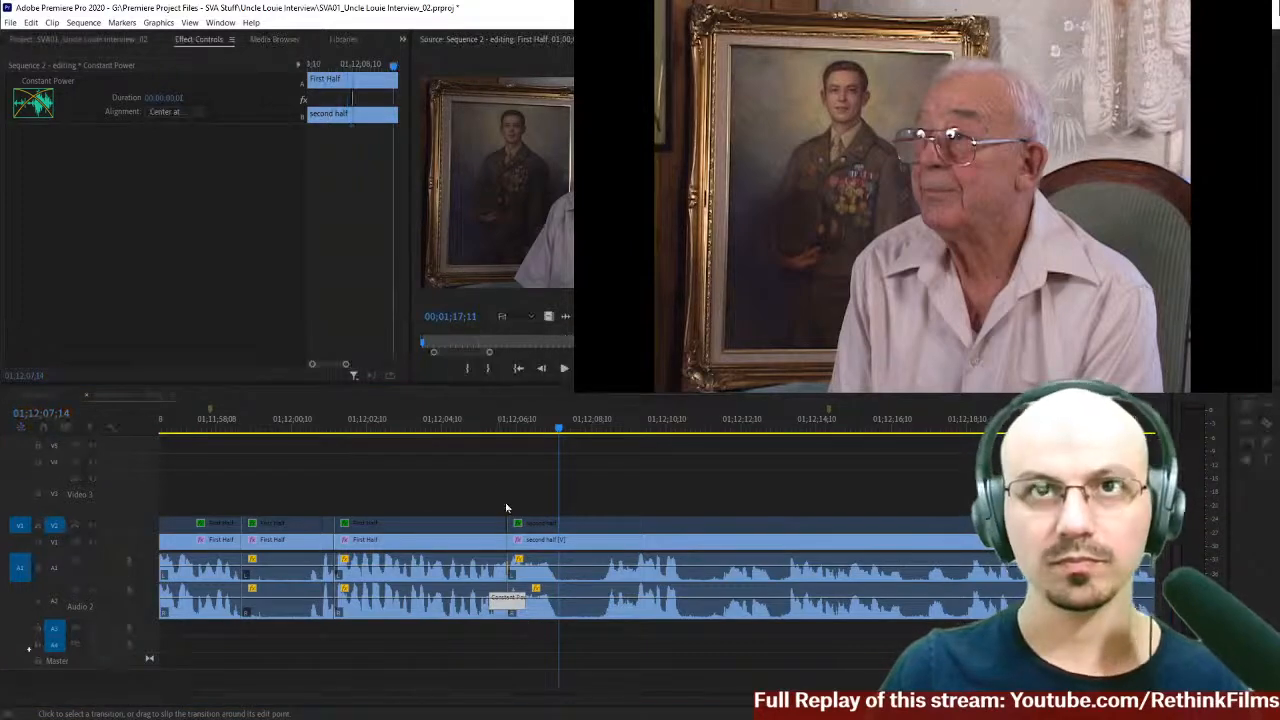
- Replay the join between First Half and second half from about 01;12;04;23 to 01;12;07;15
{"action": "left_click", "coordinate": [460, 428]}
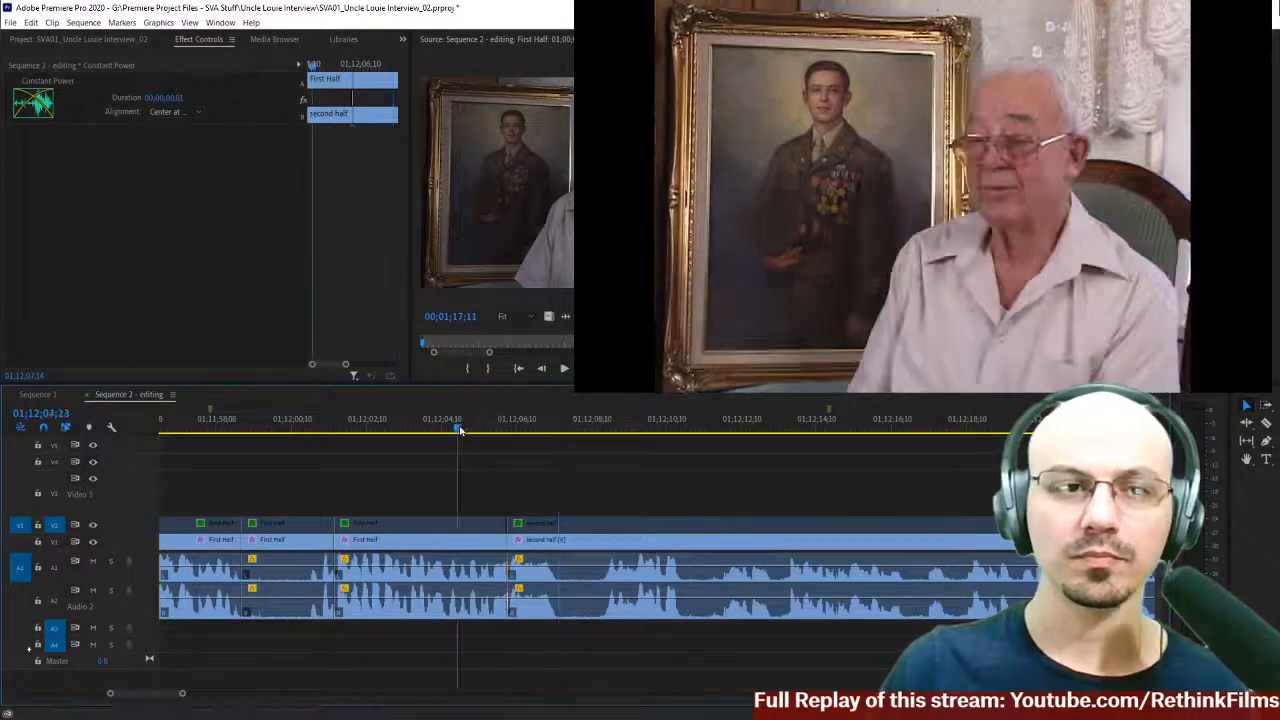
{"action": "key", "text": "space"}
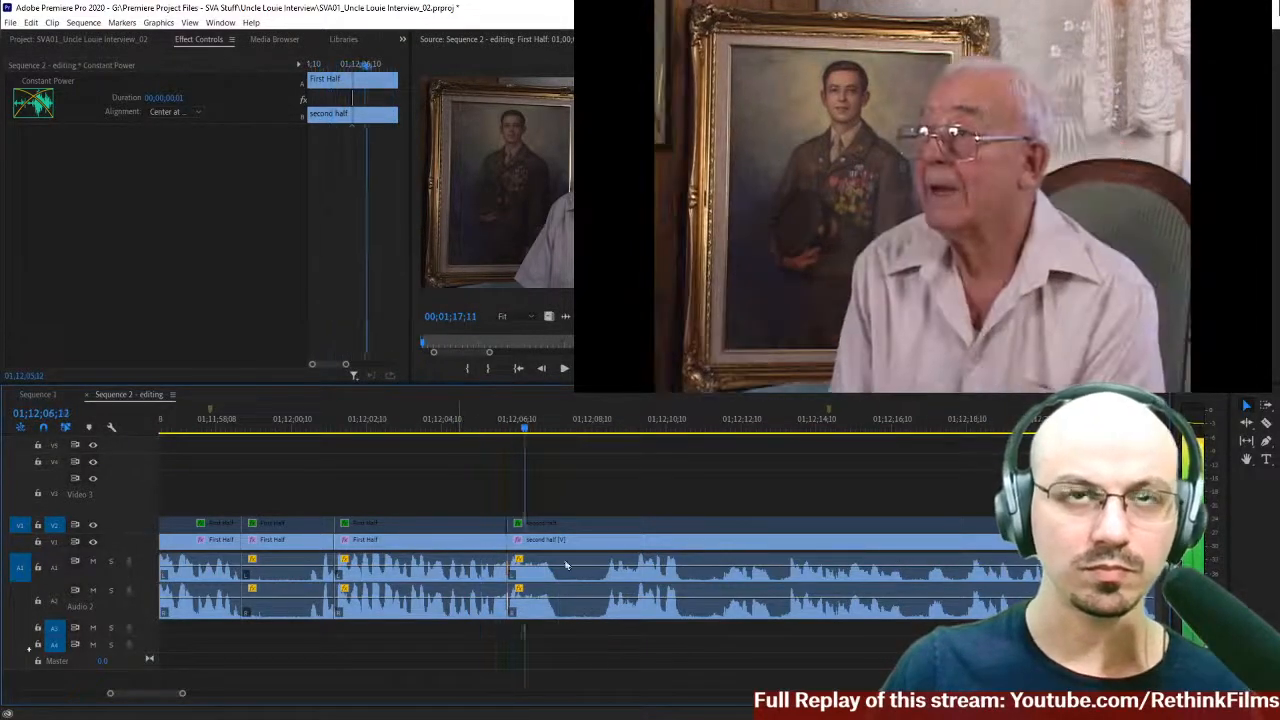
{"action": "key", "text": "space"}
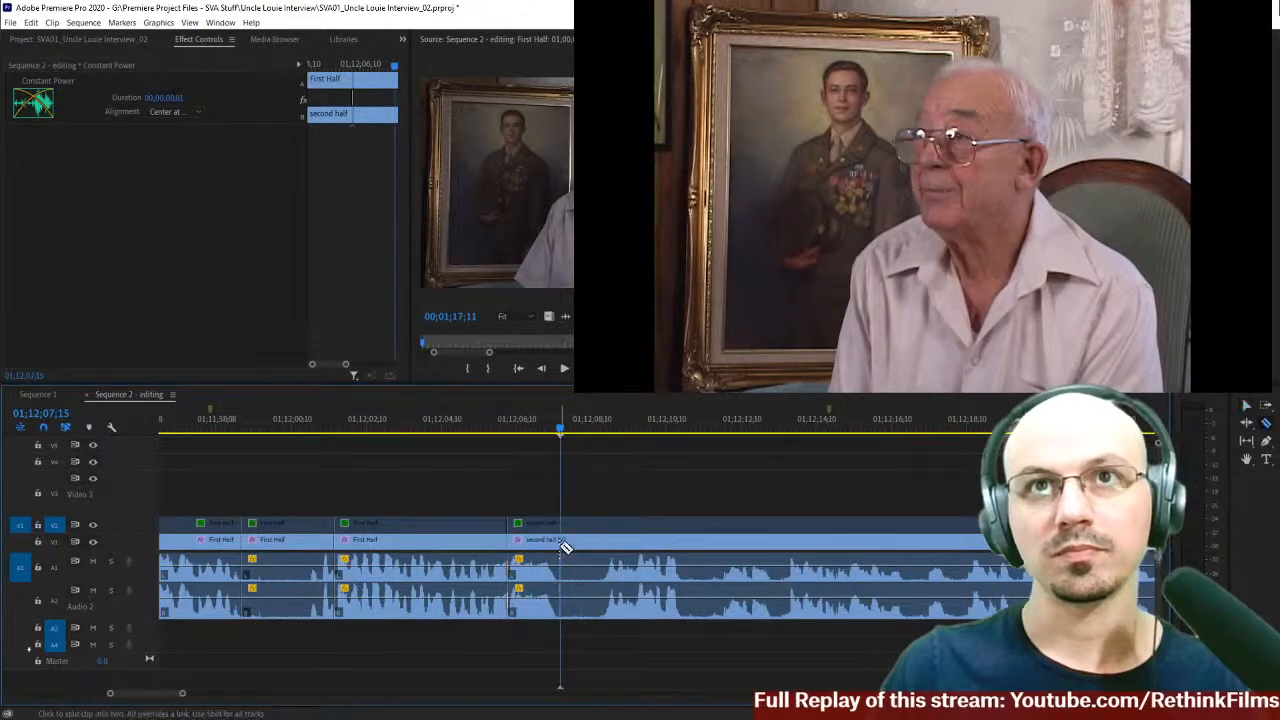
- Cut out the part of the second half clip from 01;12;07;15 to 01;12;08;21, close the gap, and replay from 01;12;06;03
{"action": "key", "text": "c"}
{"action": "left_click", "coordinate": [578, 539]}
{"action": "key", "text": "space"}
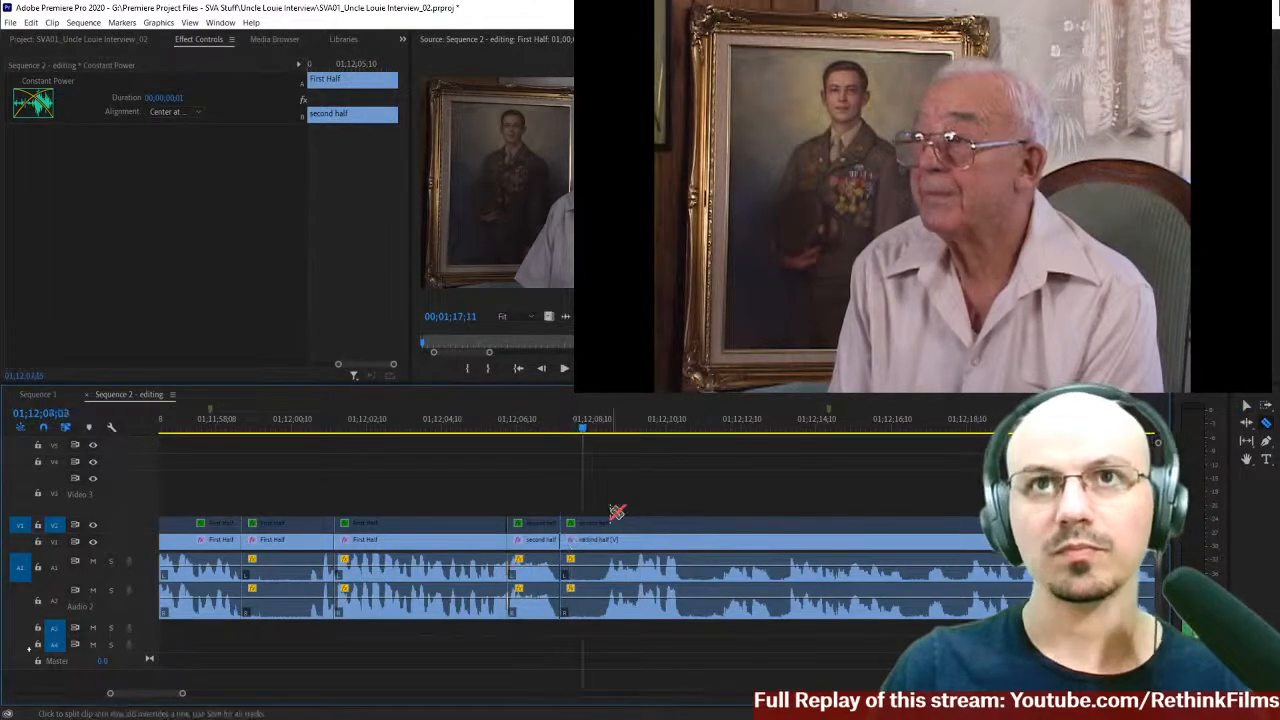
{"action": "key", "text": "space"}
{"action": "left_click", "coordinate": [608, 542]}
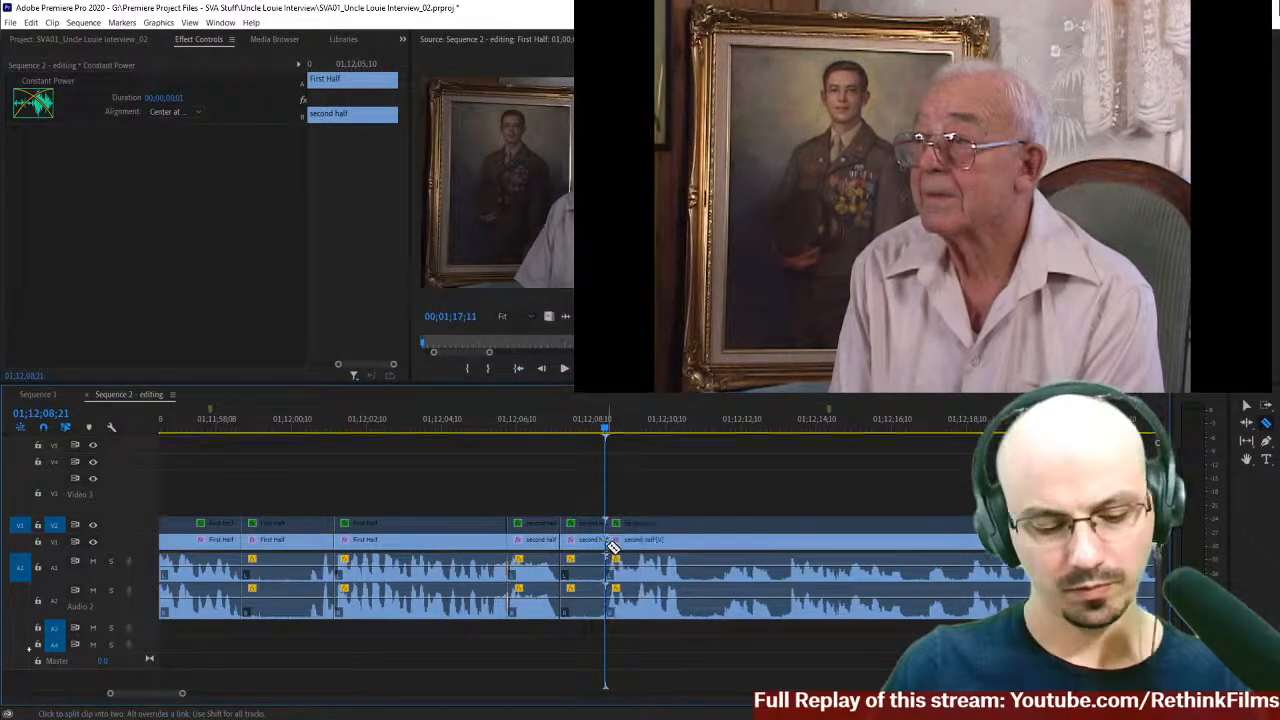
{"action": "key", "text": "v"}
{"action": "left_click", "coordinate": [578, 523]}
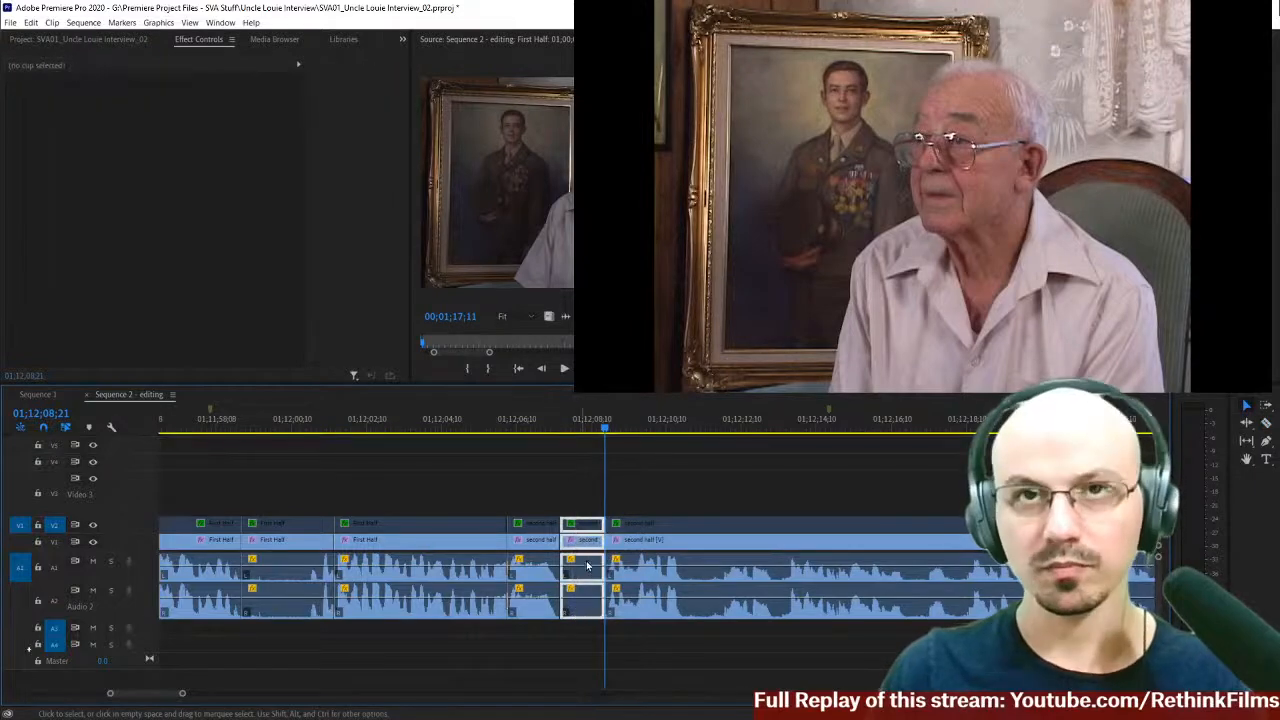
{"action": "key", "text": "Delete"}
{"action": "key", "text": "Delete"}
{"action": "left_click", "coordinate": [508, 422]}
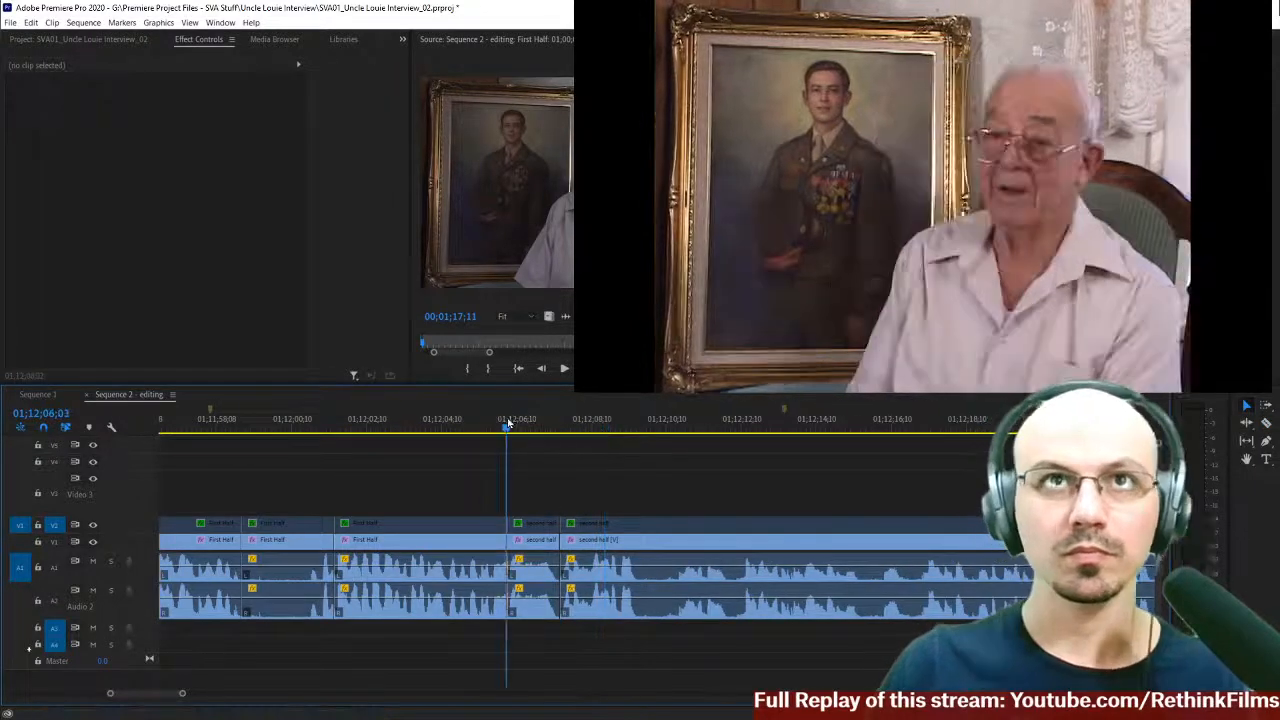
{"action": "key", "text": "space"}
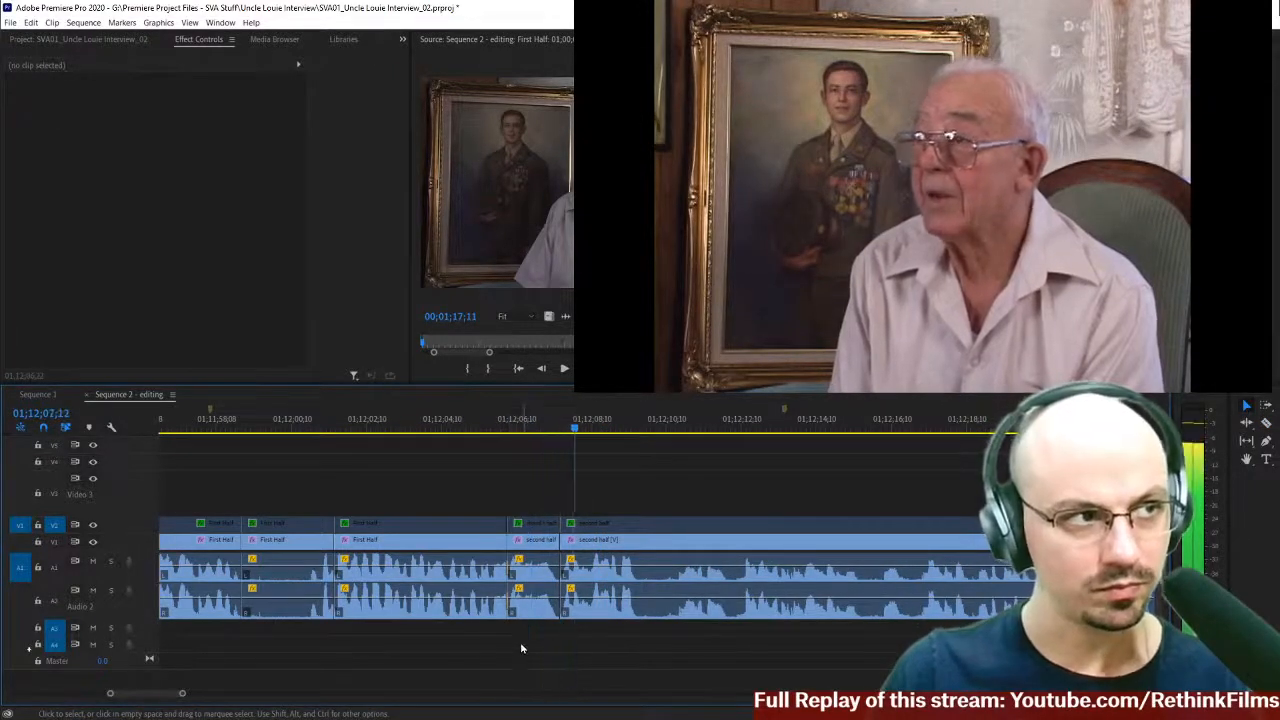
- Cut the second half clip at 01;12;08;10, remove the short piece before that cut with its gap, and replay the join
{"action": "left_click", "coordinate": [563, 432]}
{"action": "key", "text": "="}
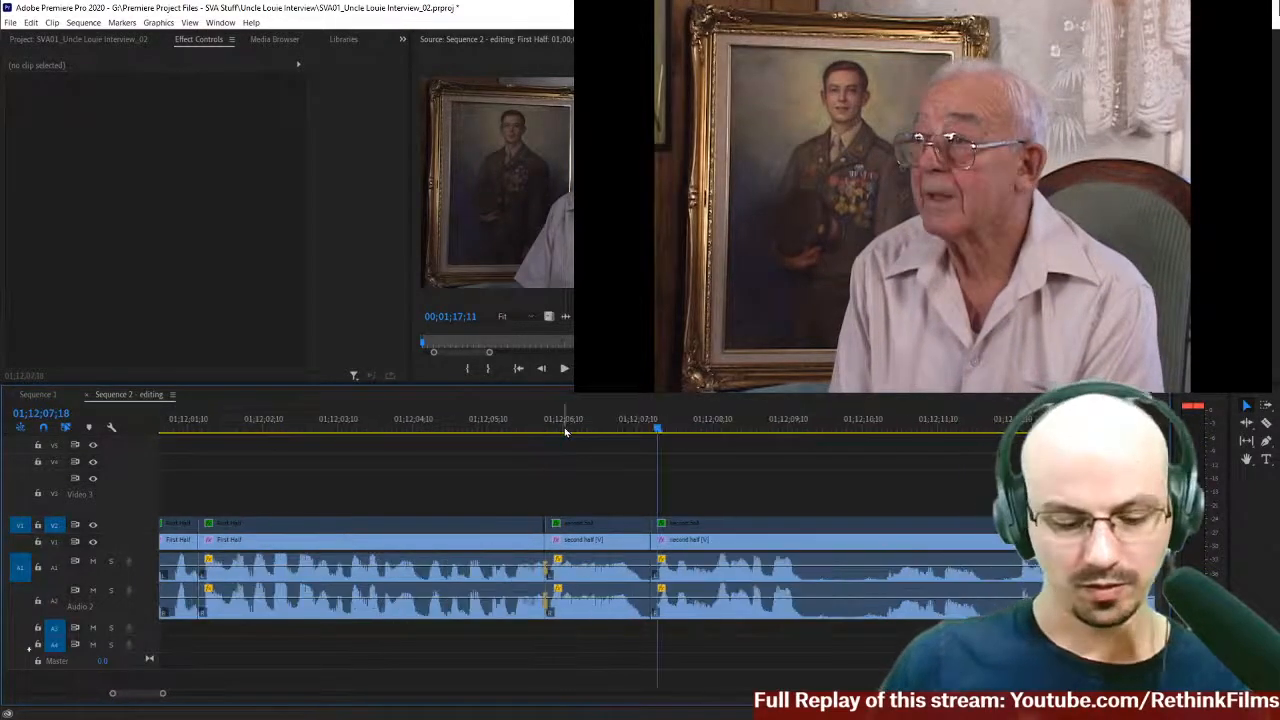
{"action": "key", "text": "space"}
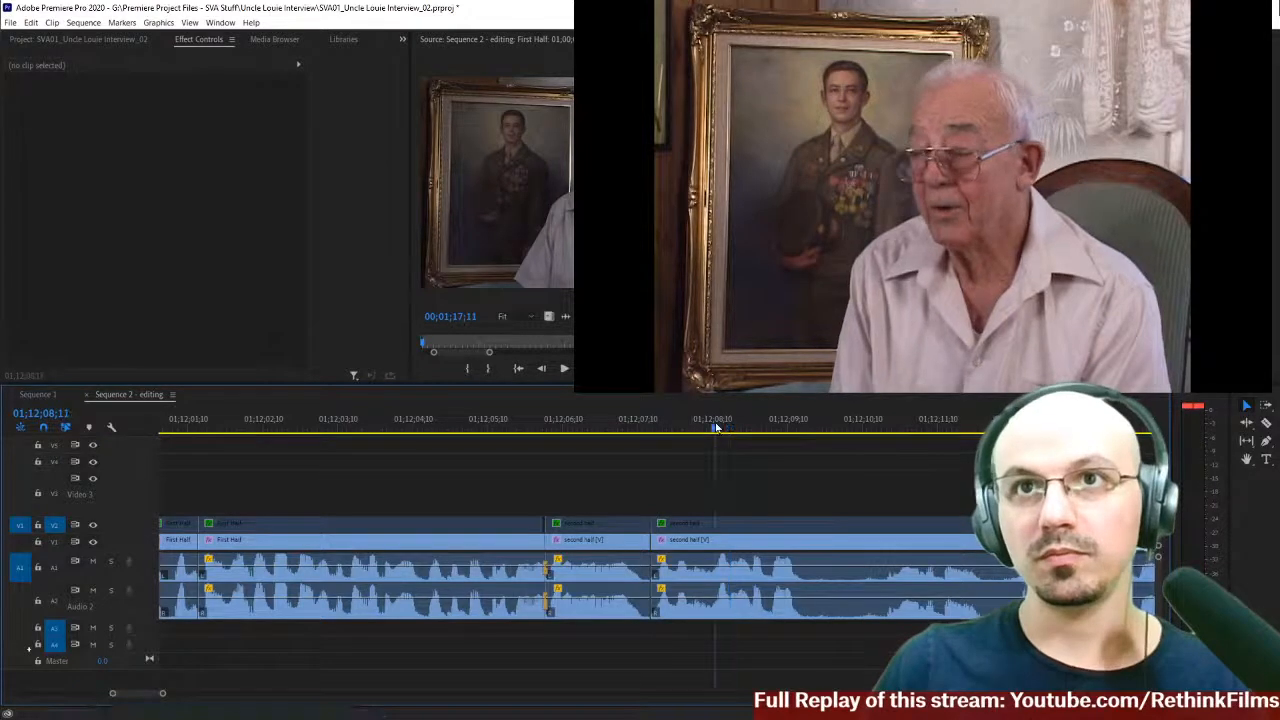
{"action": "key", "text": "Left"}
{"action": "key", "text": "Left"}
{"action": "key", "text": "c"}
{"action": "left_click", "coordinate": [716, 540]}
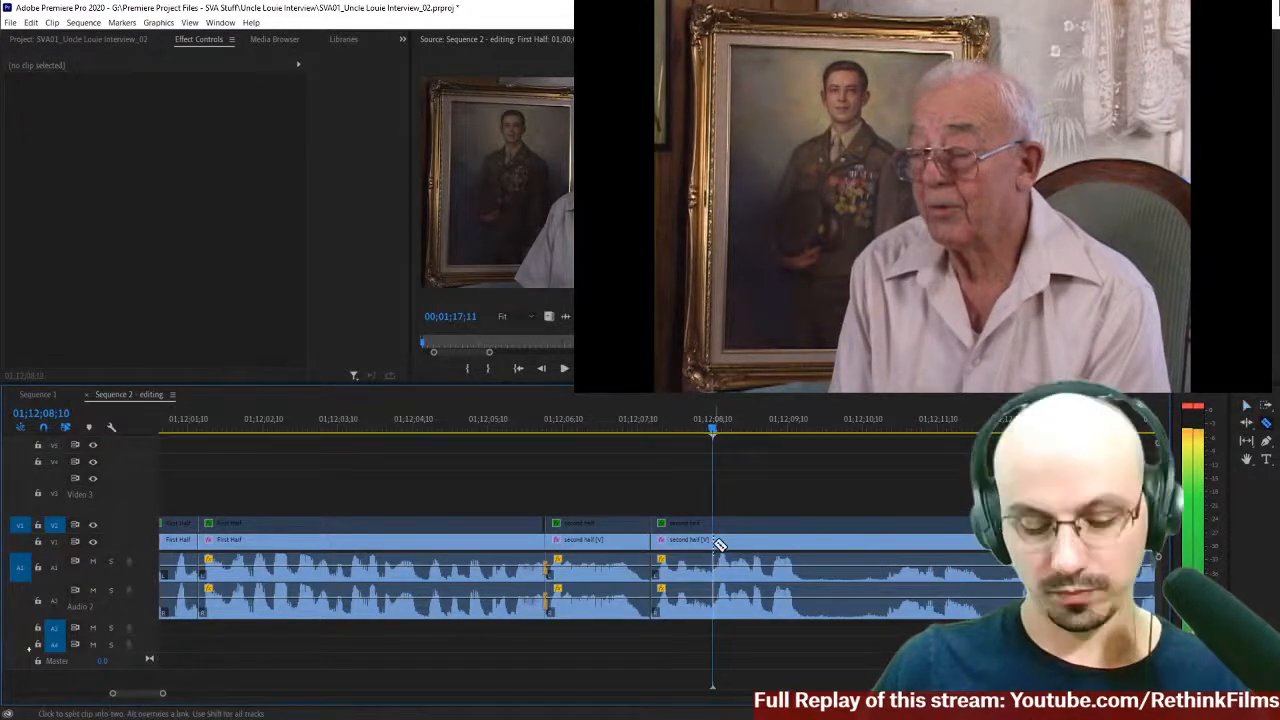
{"action": "key", "text": "space"}
{"action": "key", "text": "space"}
{"action": "key", "text": "v"}
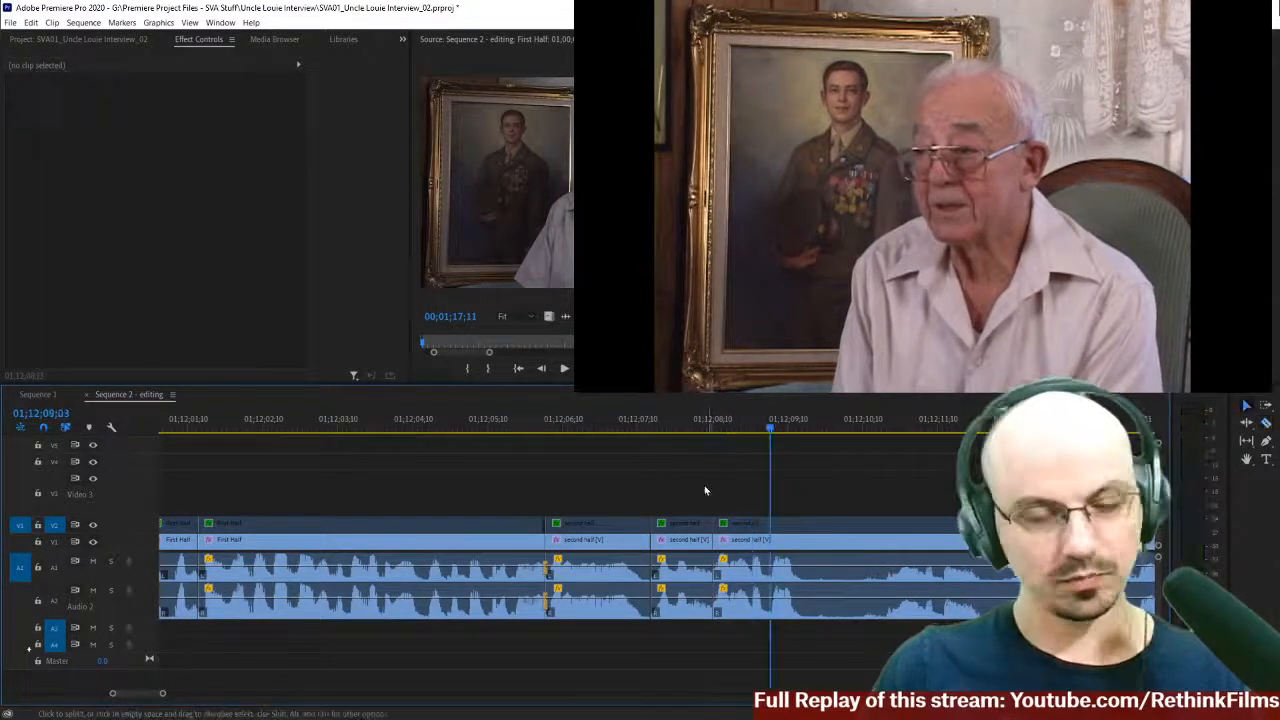
{"action": "left_click_drag", "start_coordinate": [689, 483], "coordinate": [687, 613]}
{"action": "key", "text": "Delete"}
{"action": "left_click", "coordinate": [685, 545]}
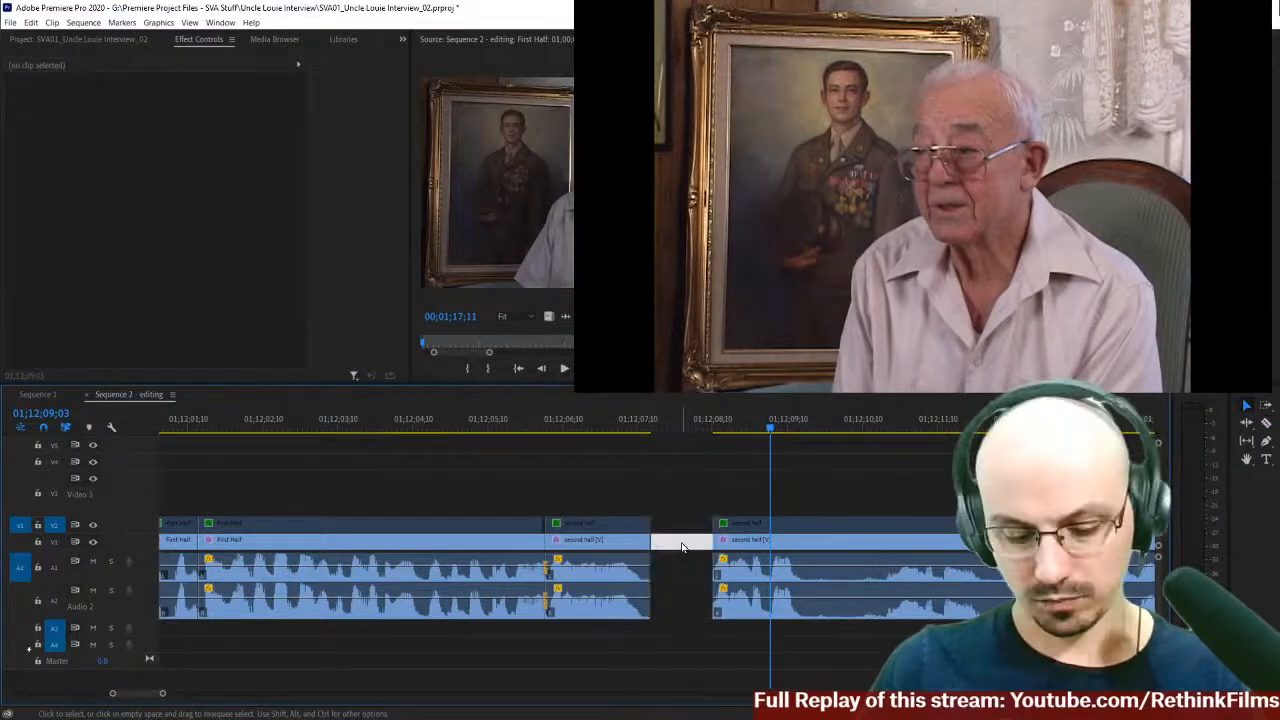
{"action": "key", "text": "Delete"}
{"action": "left_click", "coordinate": [521, 432]}
{"action": "key", "text": "space"}
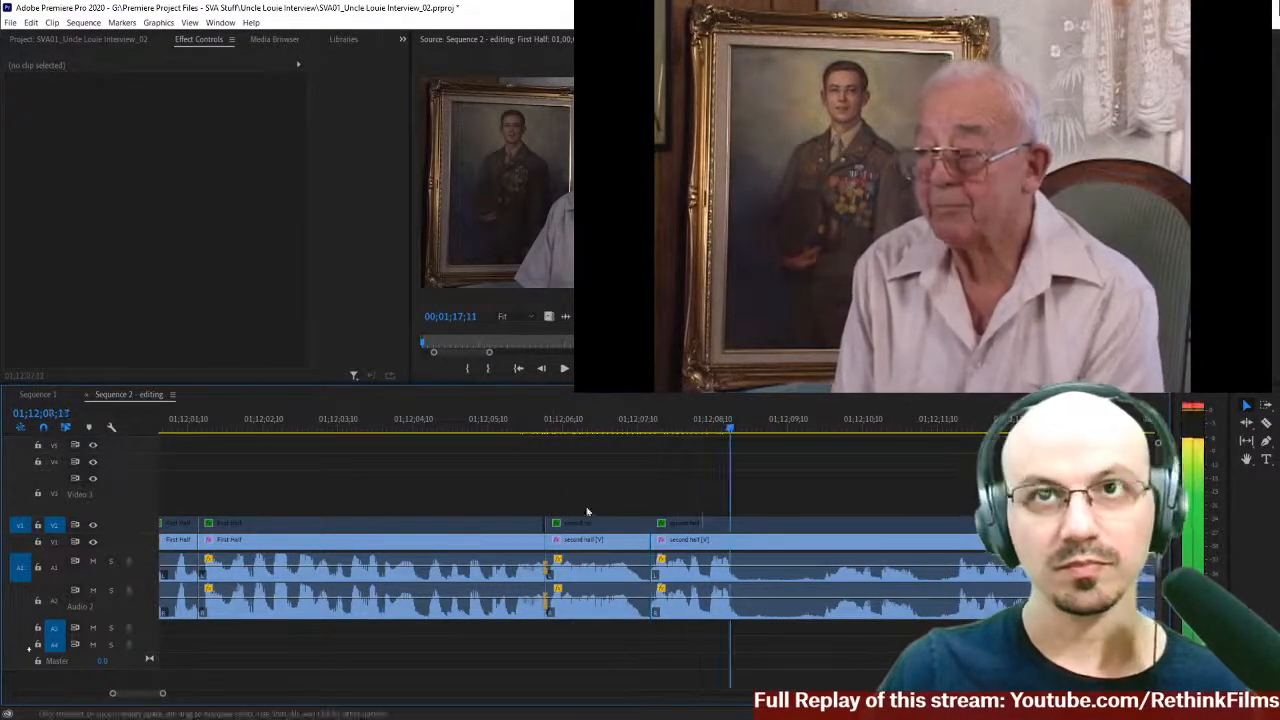
- Play on from 01;12;08;08 and cut the second half clip at the end of the phrase, at 01;12;08;21
{"action": "left_click", "coordinate": [709, 430]}
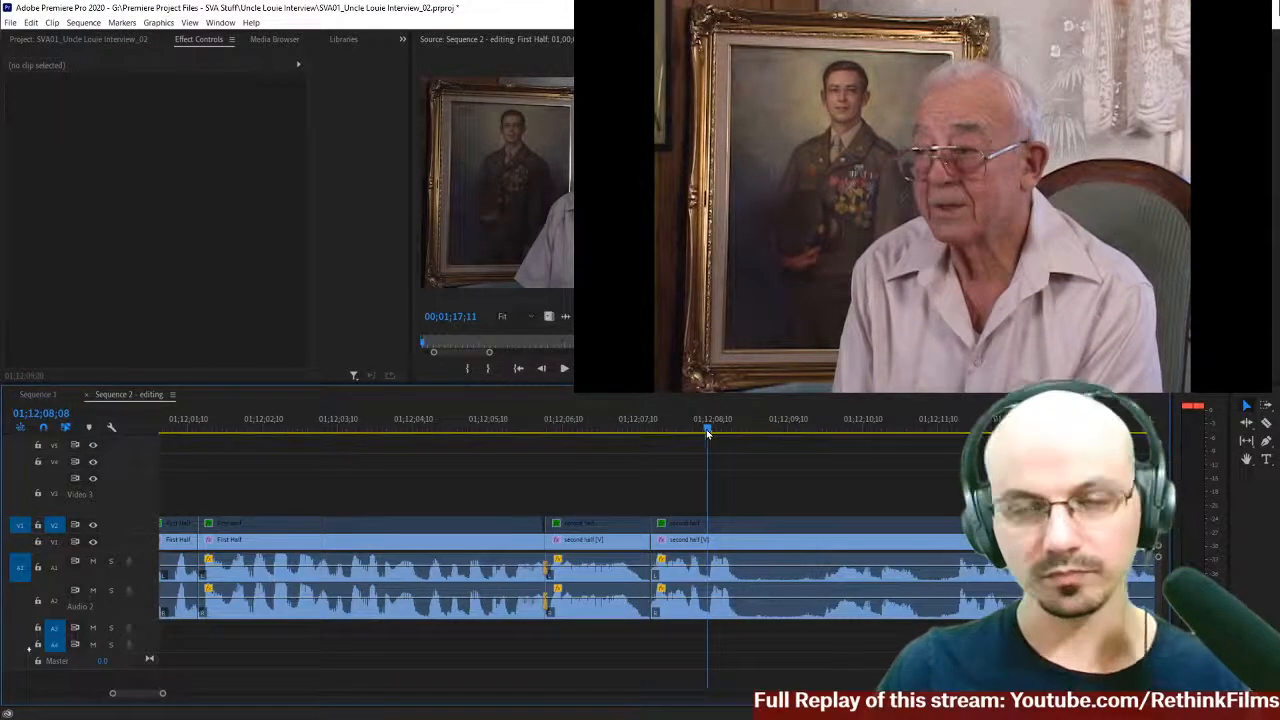
{"action": "key", "text": "space"}
{"action": "key", "text": "space"}
{"action": "key", "text": "c"}
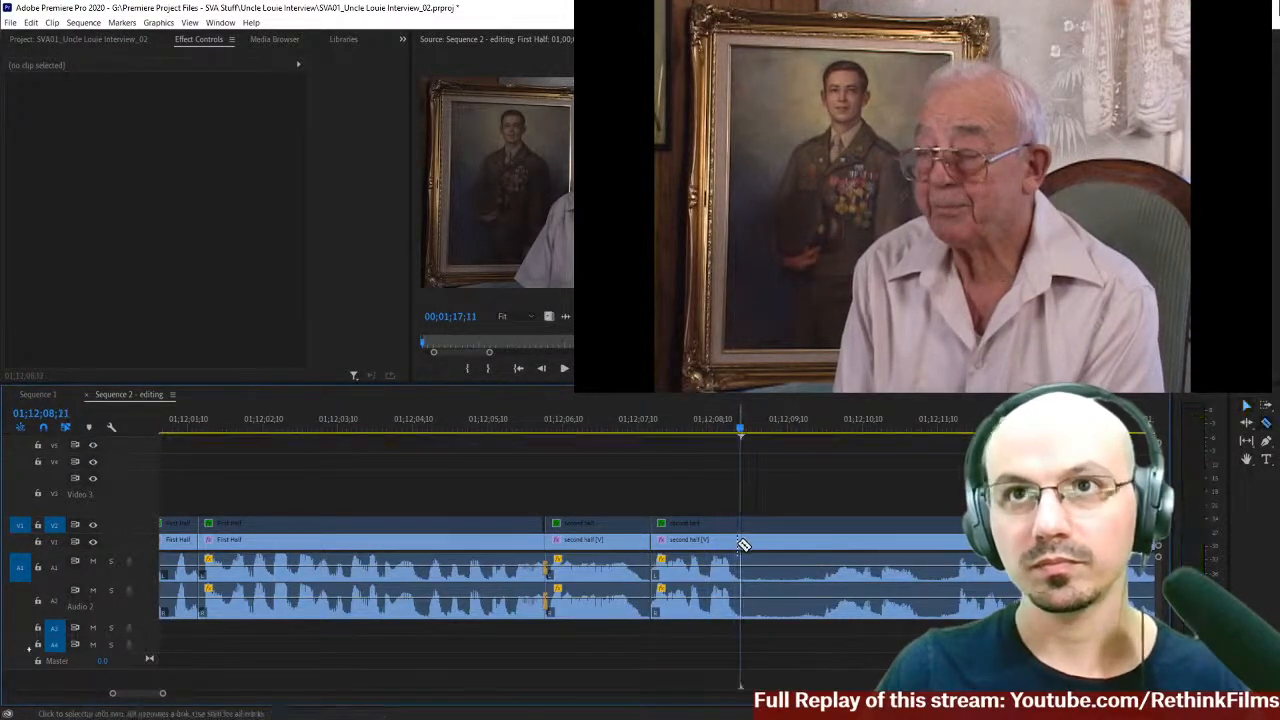
{"action": "left_click", "coordinate": [740, 551]}
- Cut the second half clip at 01;12;11;17, remove the section back to the 01;12;08;21 cut with its gap, and replay
{"action": "key", "text": "space"}
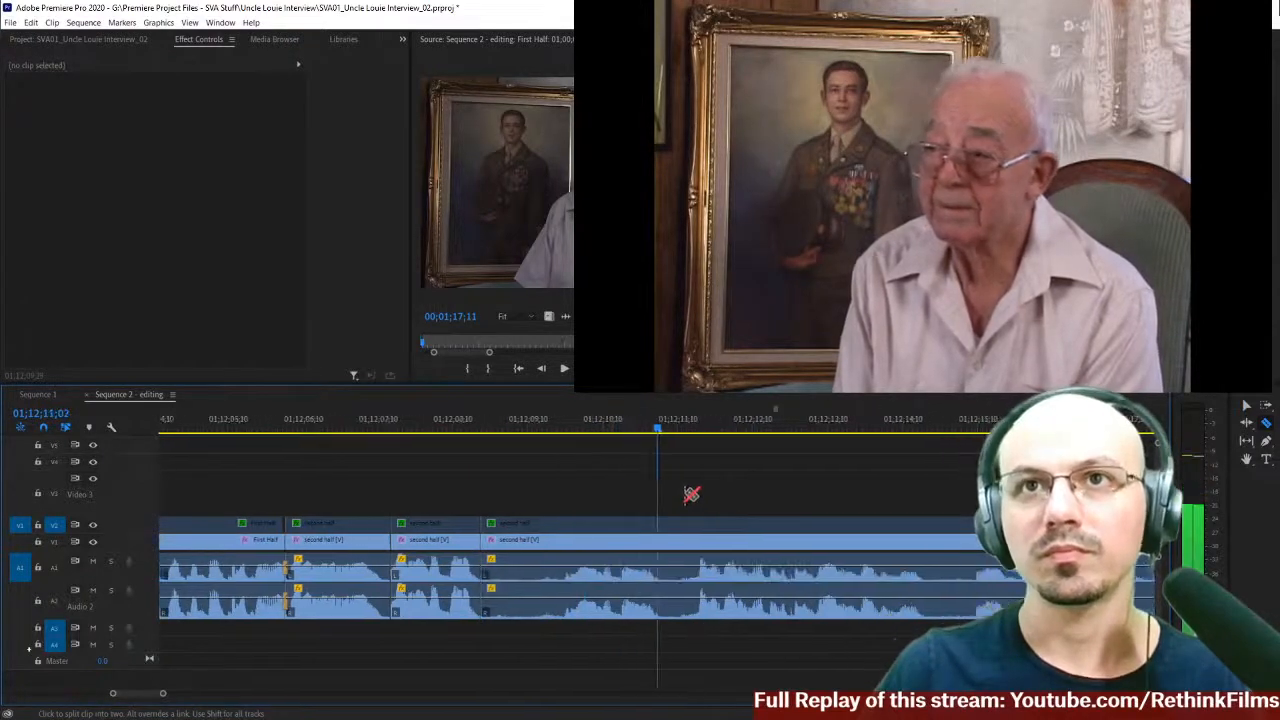
{"action": "left_click", "coordinate": [694, 429]}
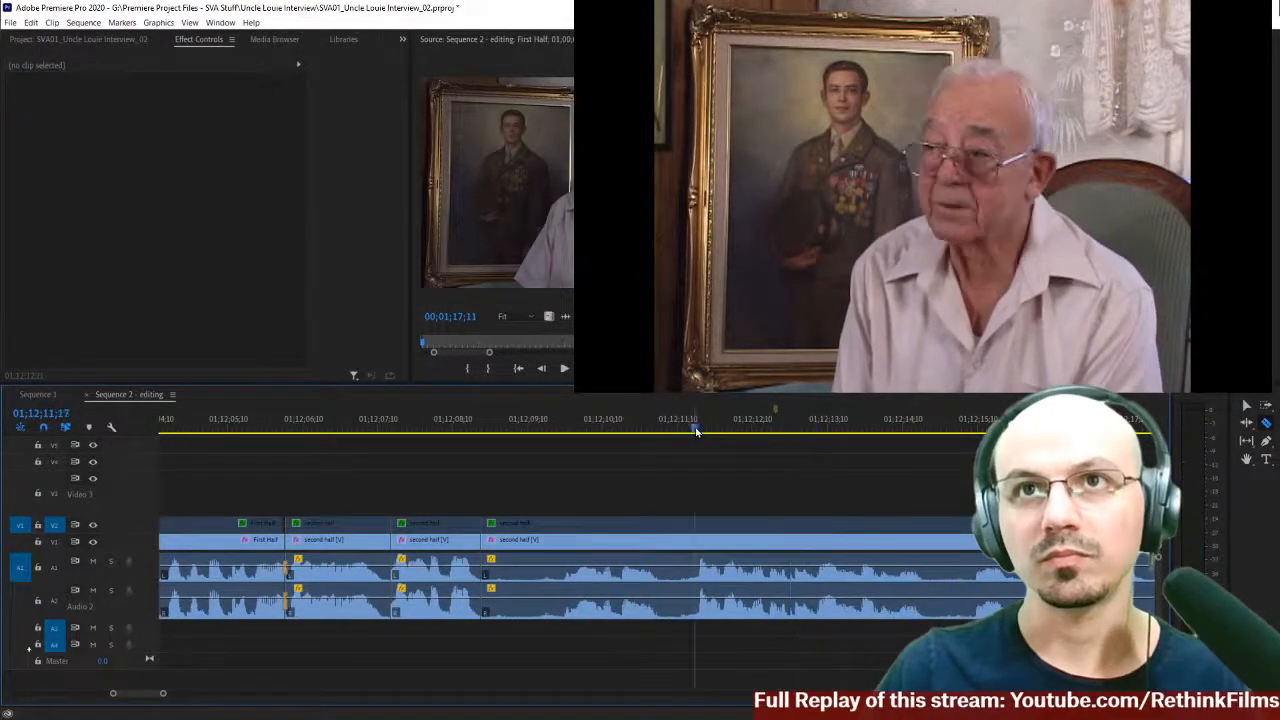
{"action": "left_click", "coordinate": [696, 540]}
{"action": "left_click", "coordinate": [695, 526]}
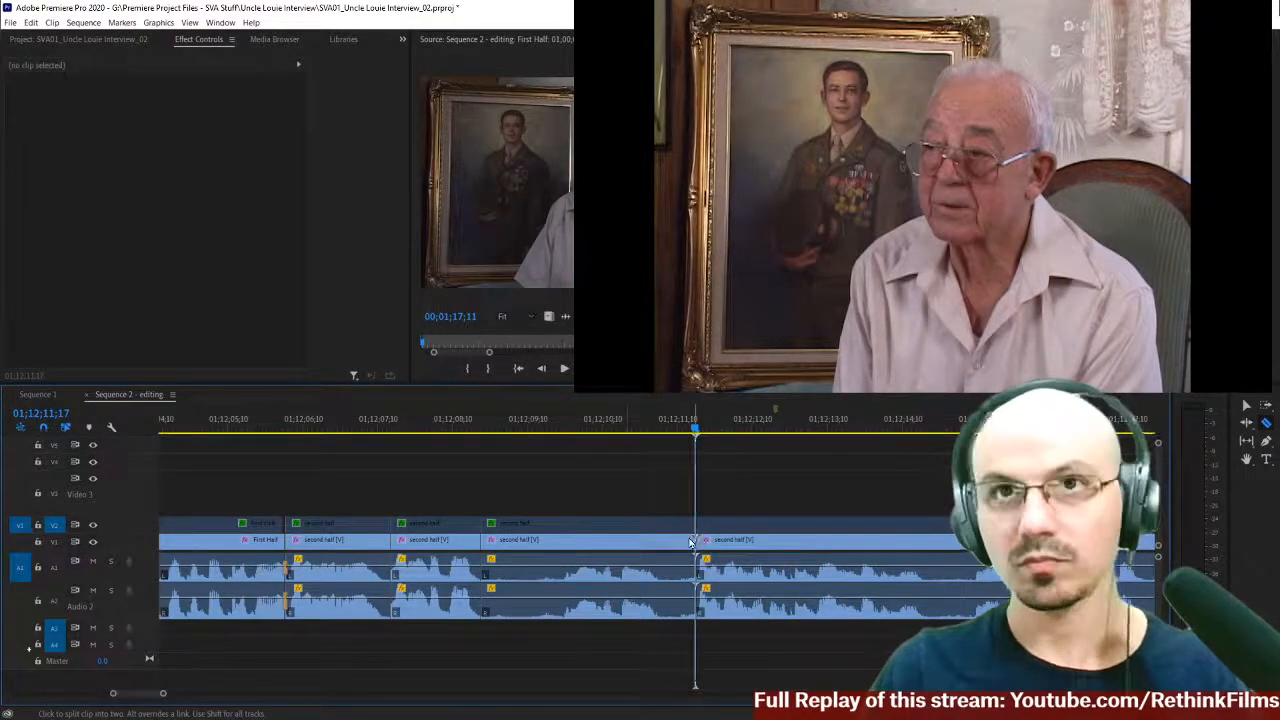
{"action": "key", "text": "v"}
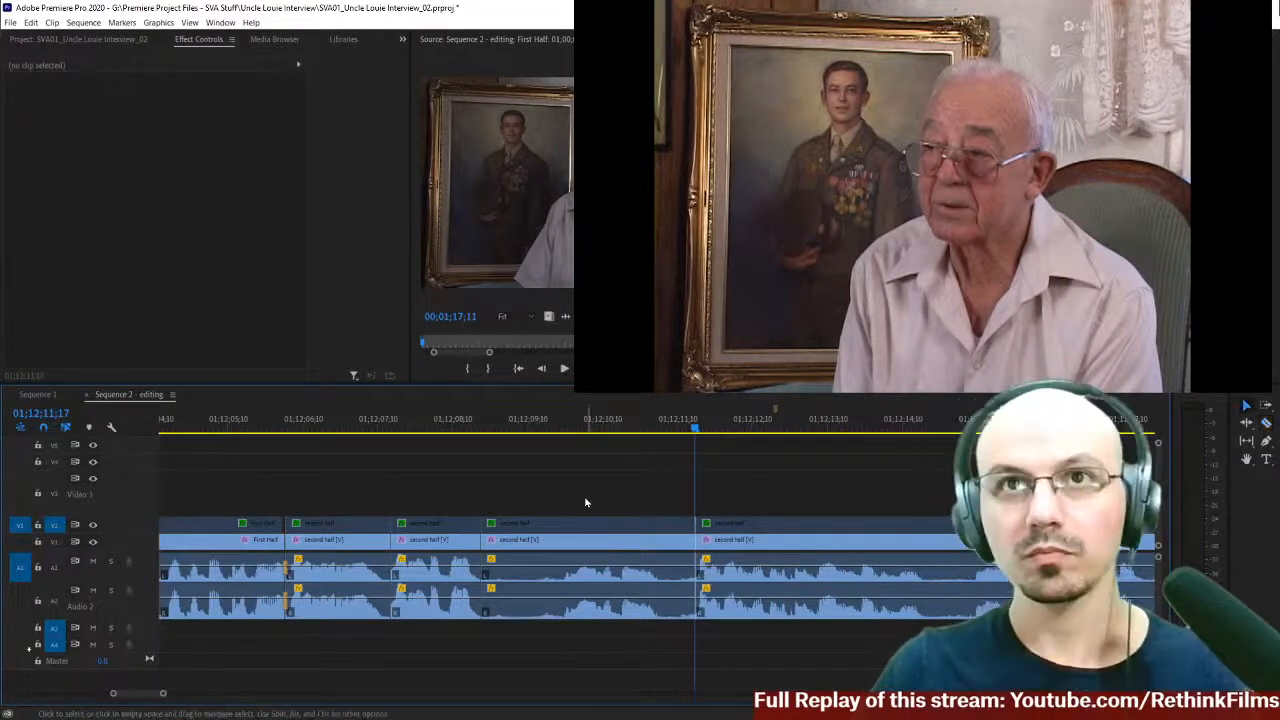
{"action": "left_click", "coordinate": [590, 530]}
{"action": "key", "text": "Delete"}
{"action": "left_click", "coordinate": [573, 543]}
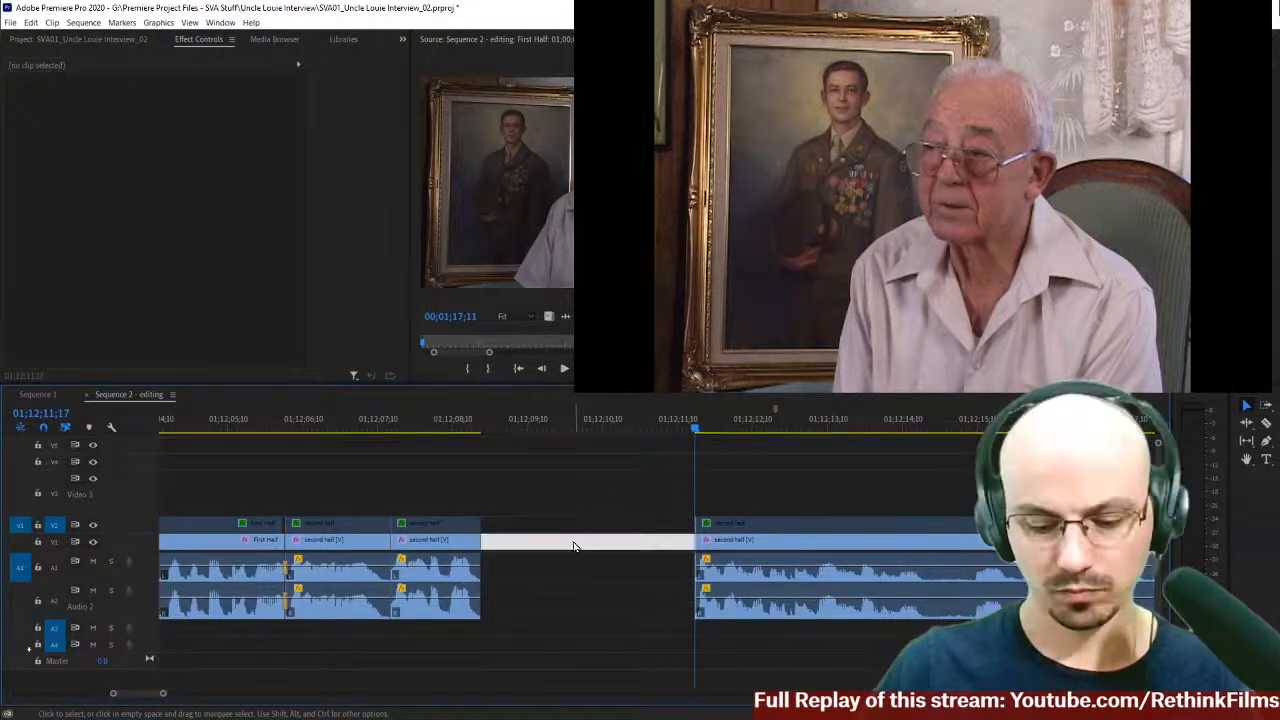
{"action": "key", "text": "Delete"}
{"action": "left_click", "coordinate": [267, 430]}
{"action": "key", "text": "space"}
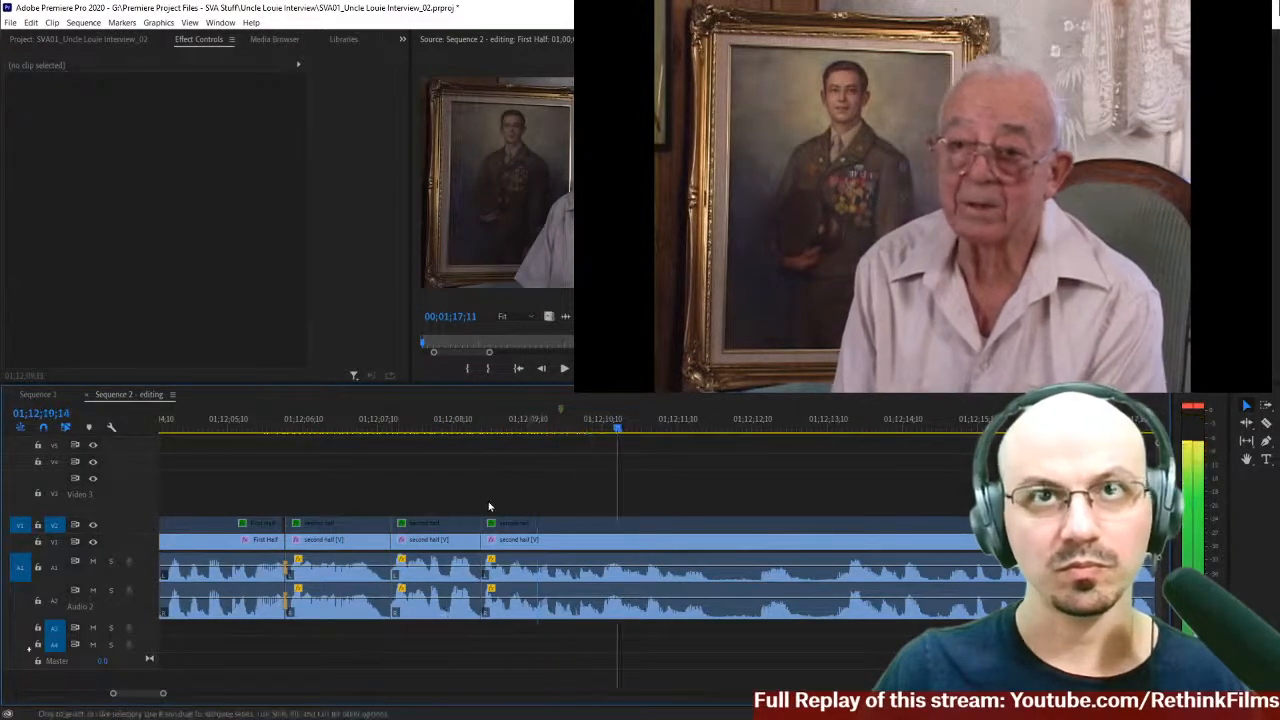
- Replay the new joins in the second half clips several times and check how the speech flows across the cuts
{"action": "left_click", "coordinate": [478, 425]}
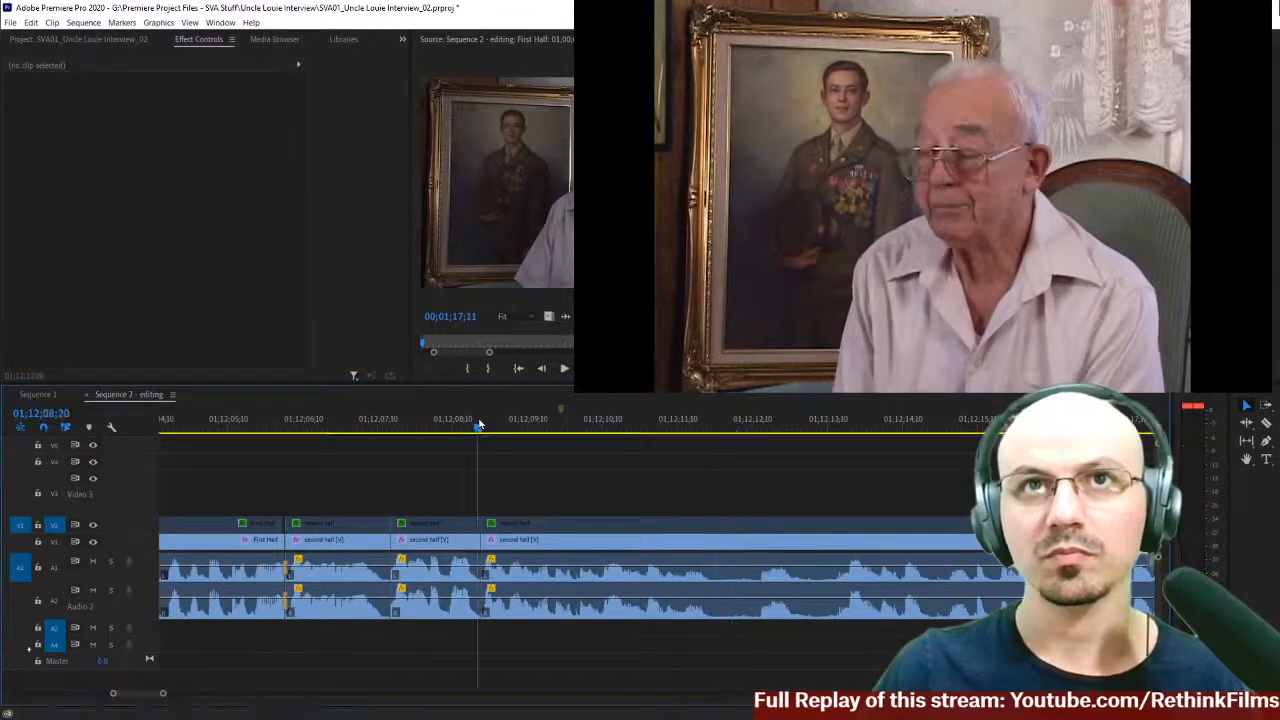
{"action": "key", "text": "space"}
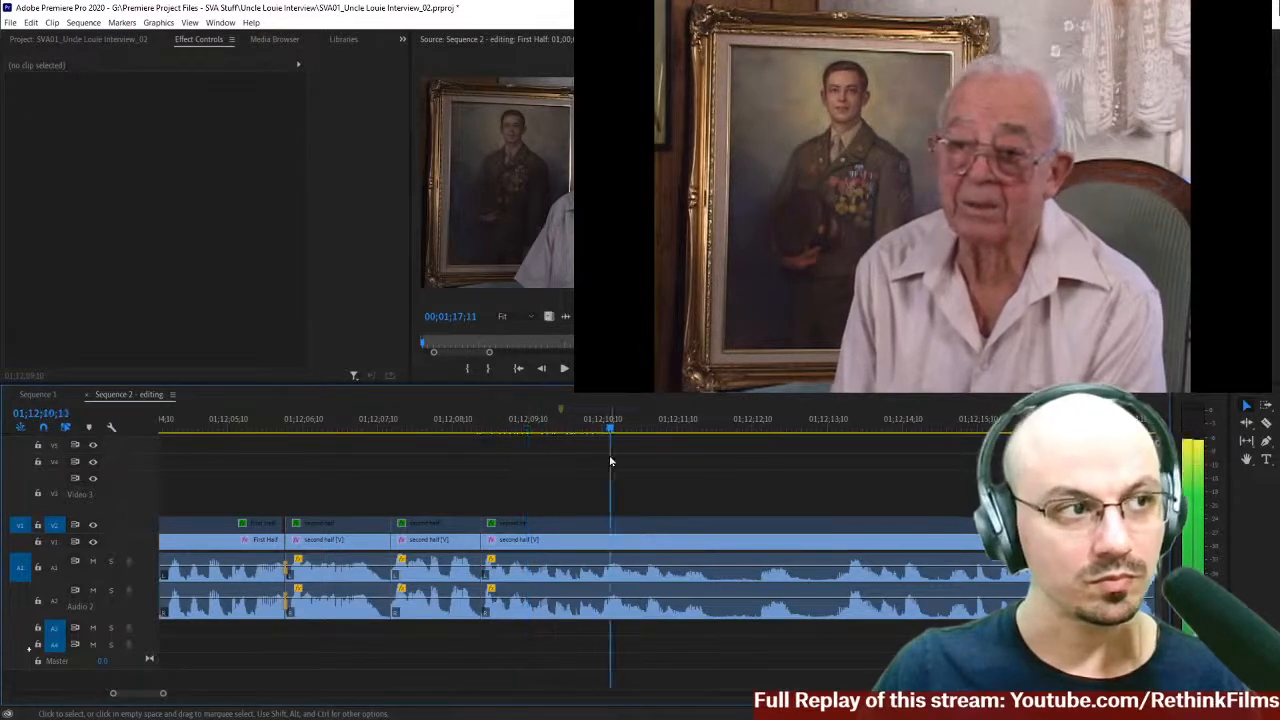
{"action": "key", "text": "space"}
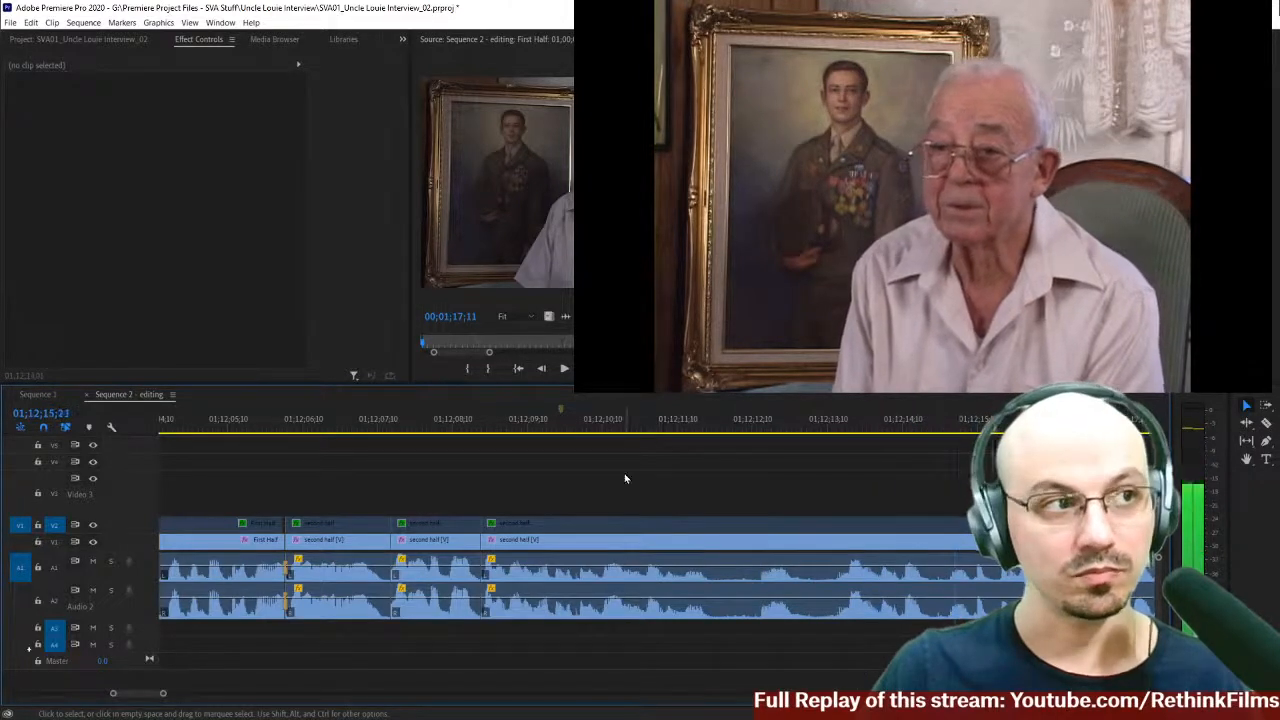
{"action": "key", "text": "space"}
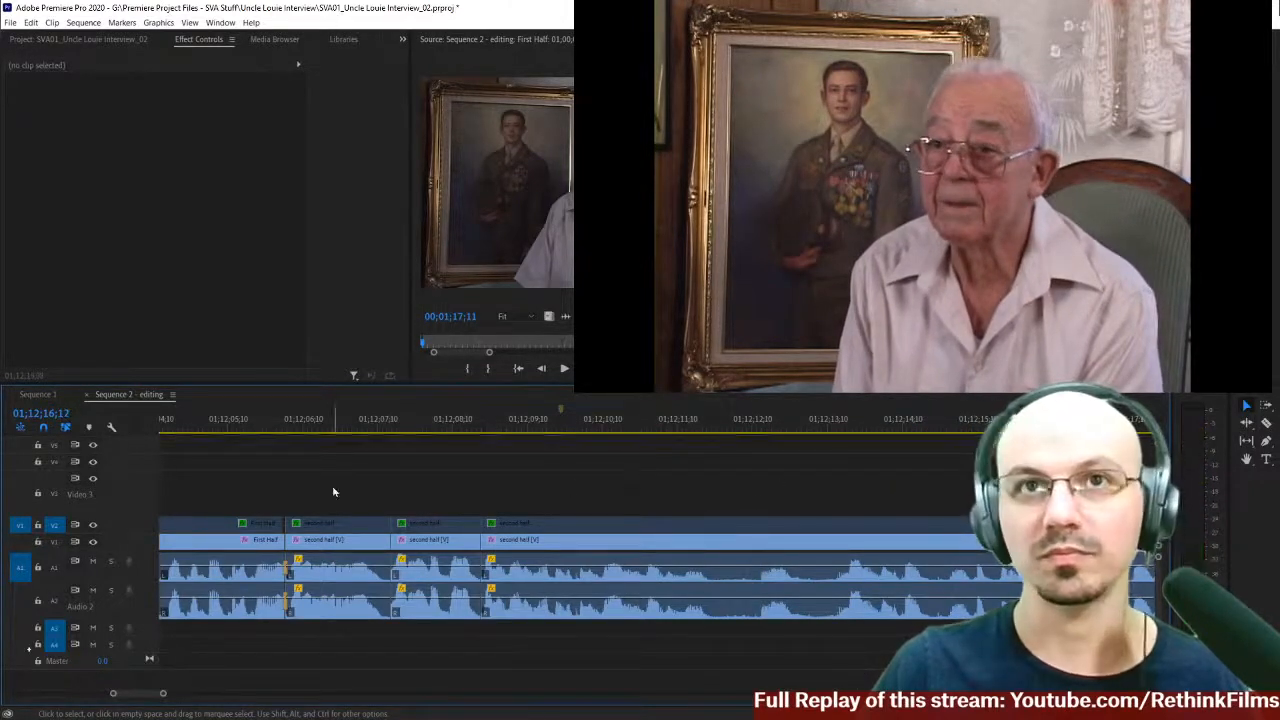
{"action": "key", "text": "minus"}
{"action": "left_click", "coordinate": [398, 428]}
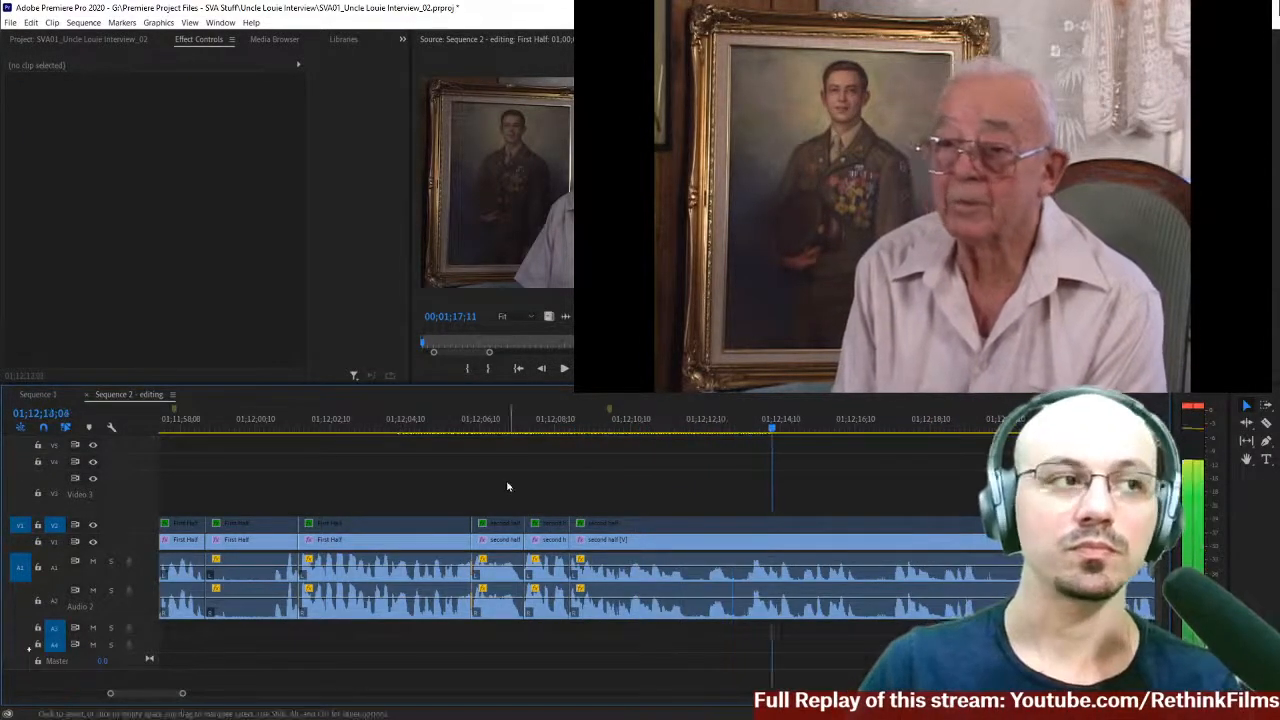
{"action": "left_click", "coordinate": [564, 427]}
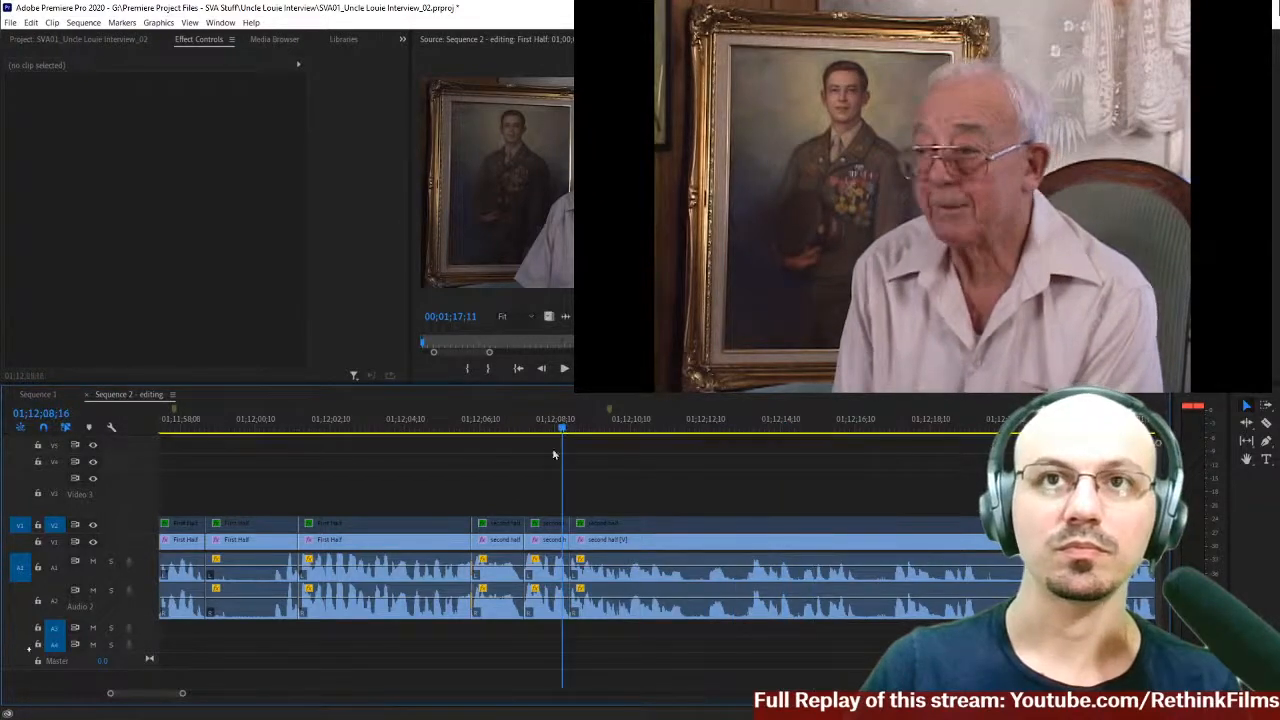
{"action": "left_click", "coordinate": [423, 424]}
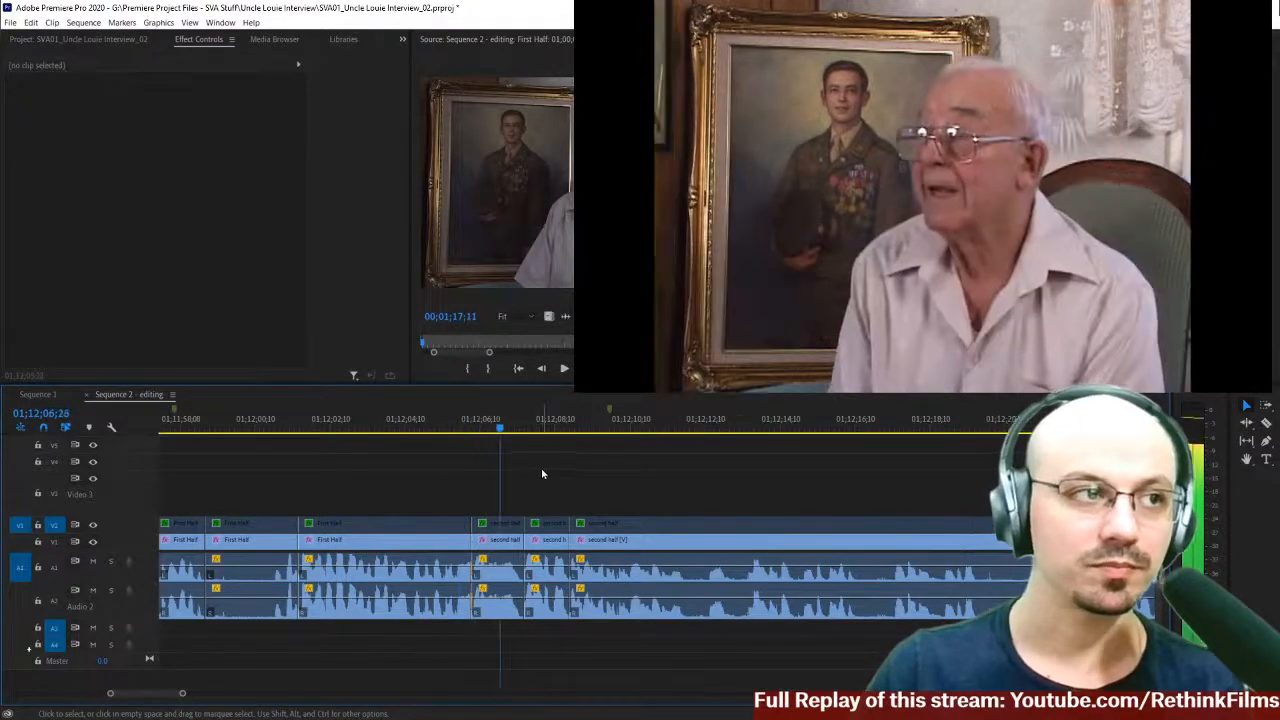
{"action": "right_click", "coordinate": [481, 572]}
{"action": "left_click", "coordinate": [550, 566]}
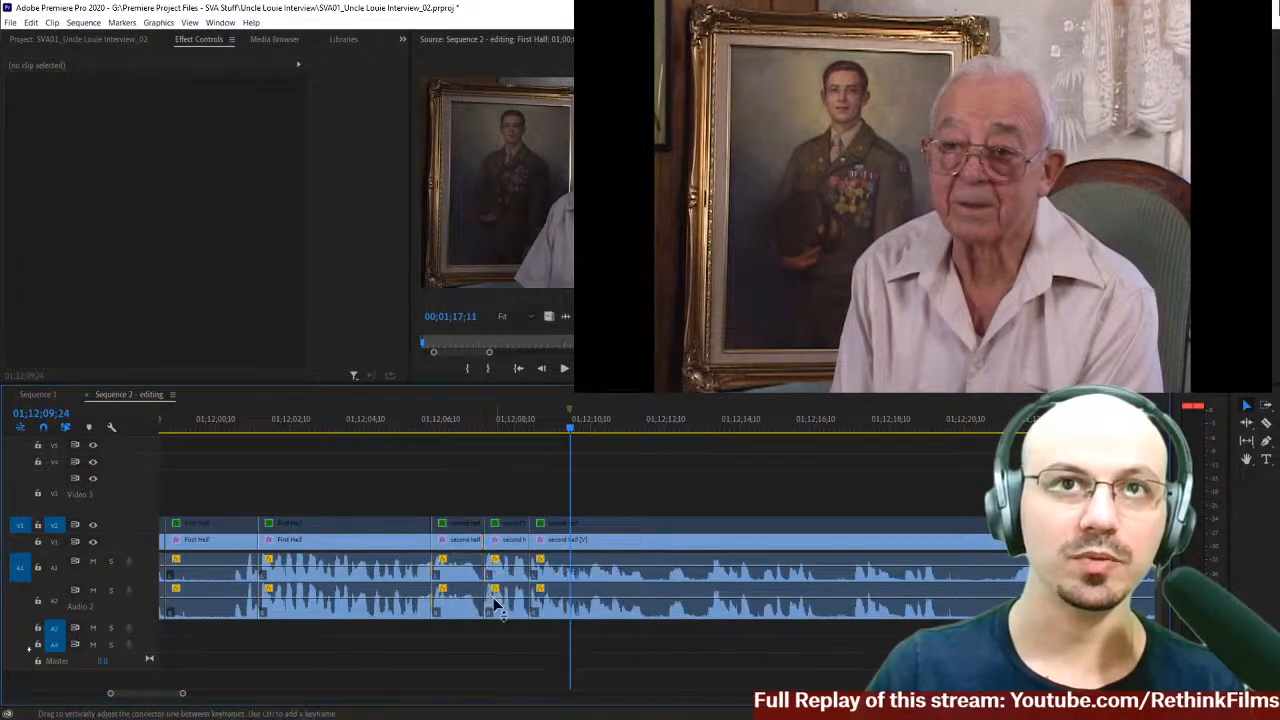
{"action": "right_click", "coordinate": [477, 603]}
{"action": "left_click", "coordinate": [450, 552]}
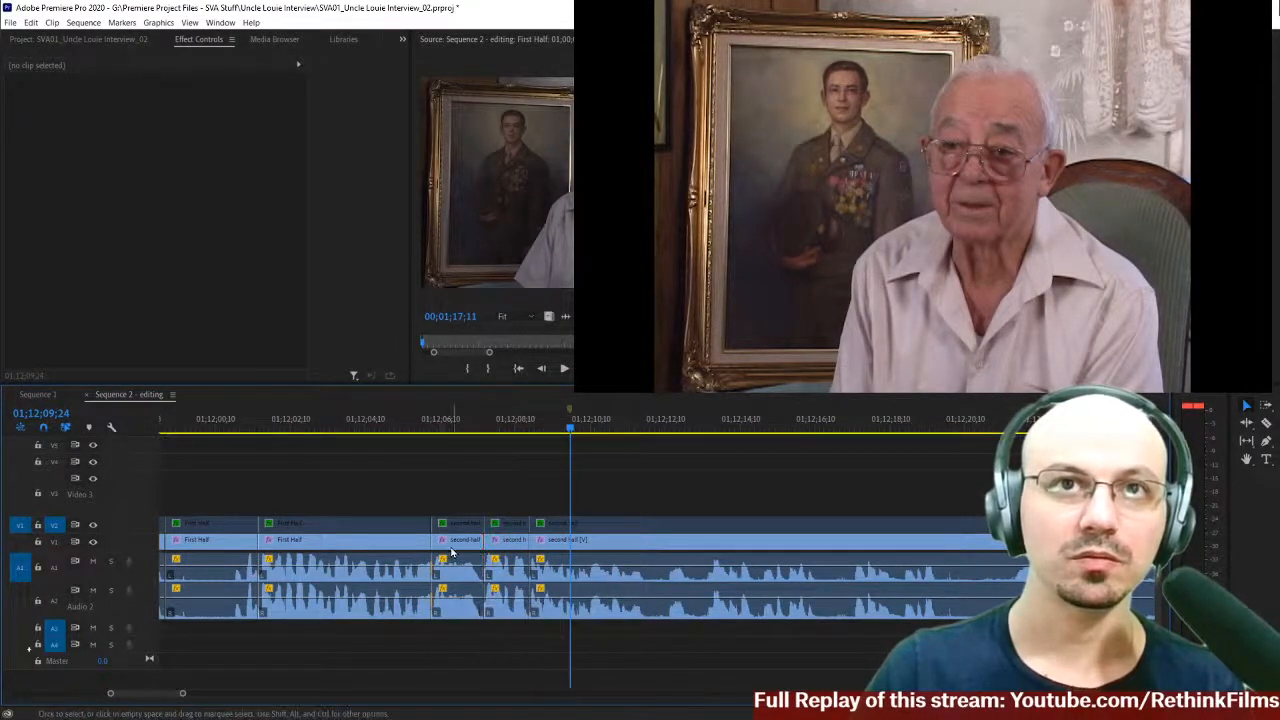
{"action": "left_click", "coordinate": [450, 552]}
{"action": "left_click", "coordinate": [500, 551]}
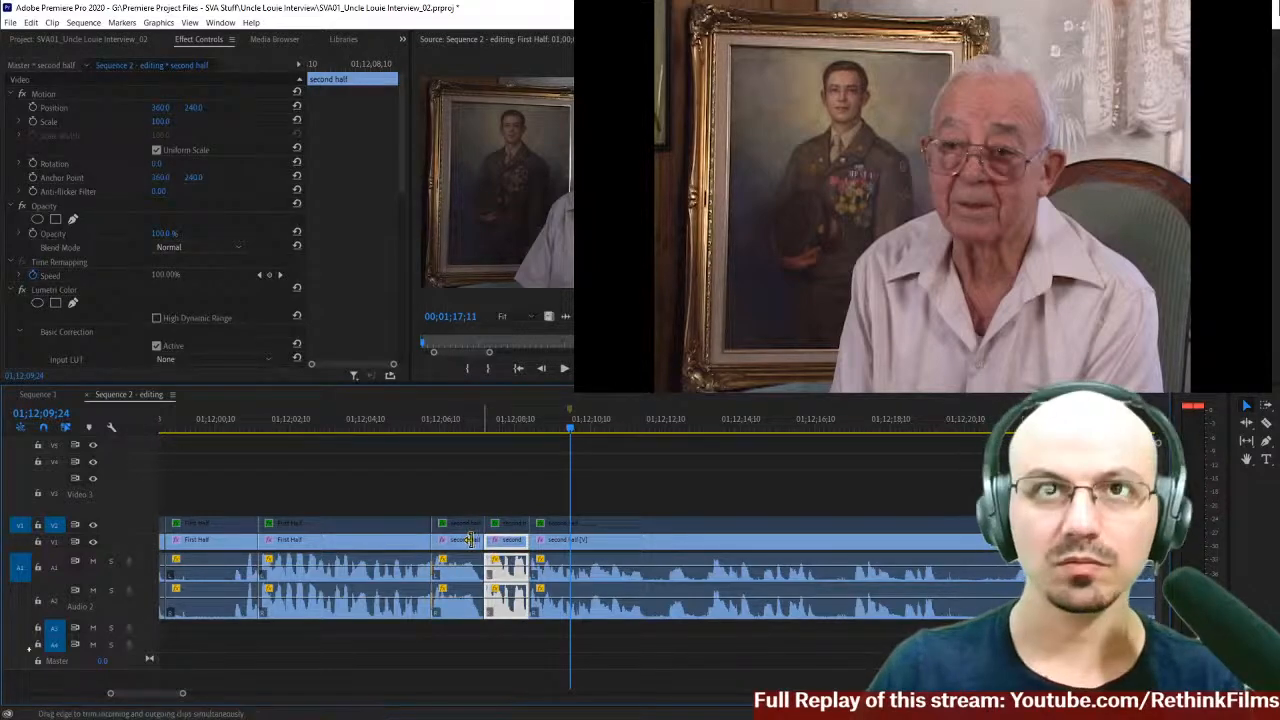
{"action": "left_click", "coordinate": [472, 545]}
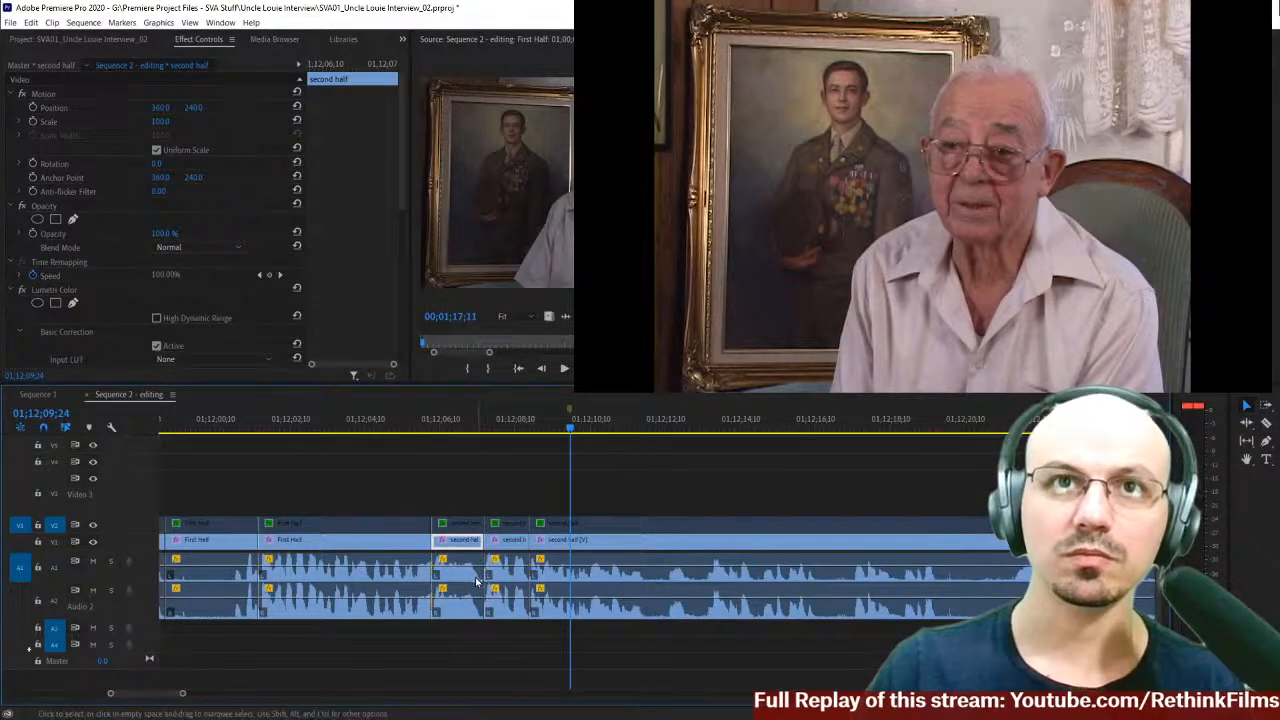
{"action": "right_click", "coordinate": [475, 577]}
{"action": "left_click", "coordinate": [487, 640]}
- Apply the default Constant Power transition to the A1 cut between the first two second half pieces, with a 1-frame duration
{"action": "right_click", "coordinate": [488, 574]}
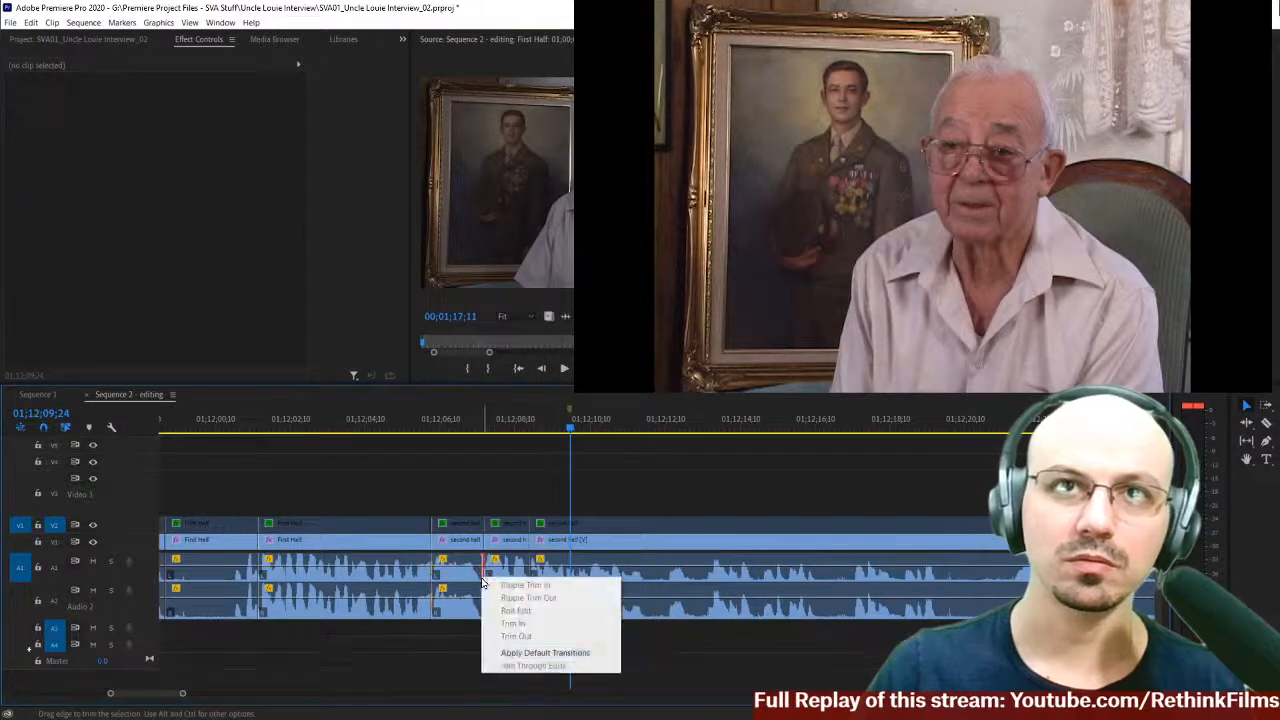
{"action": "left_click", "coordinate": [503, 650]}
{"action": "right_click", "coordinate": [476, 571]}
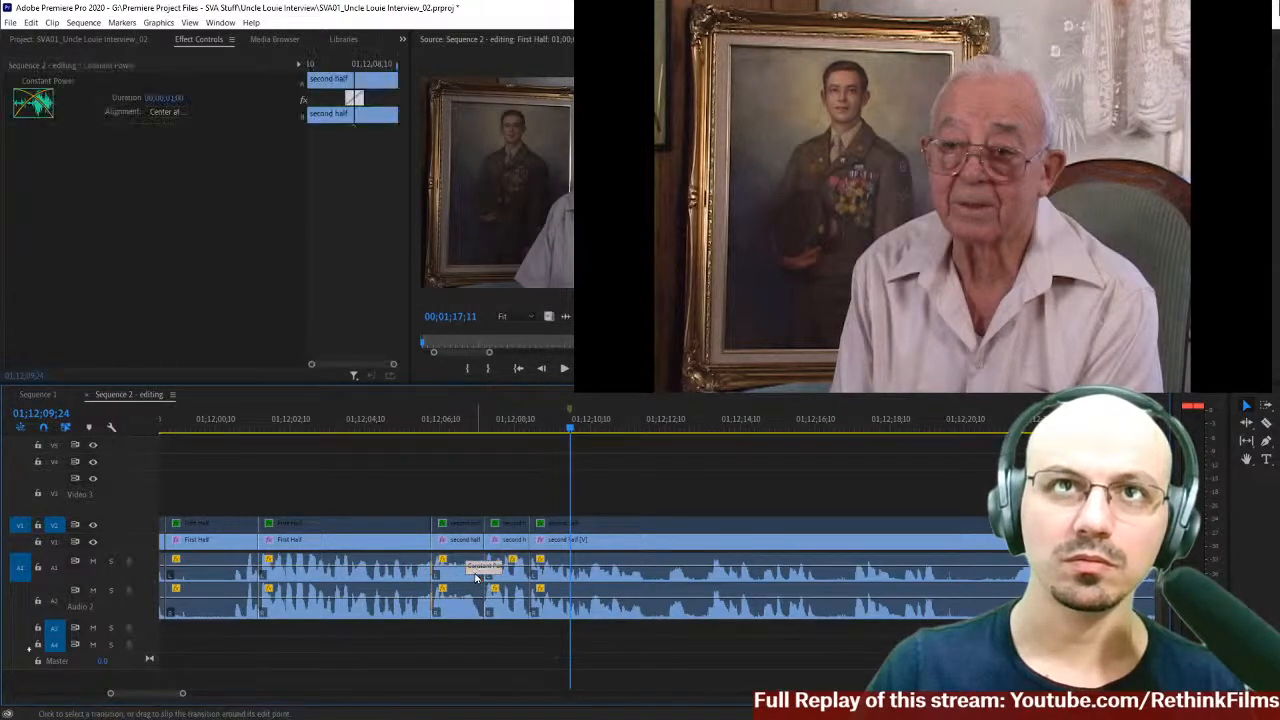
{"action": "left_click", "coordinate": [491, 583]}
{"action": "key", "text": "Return"}
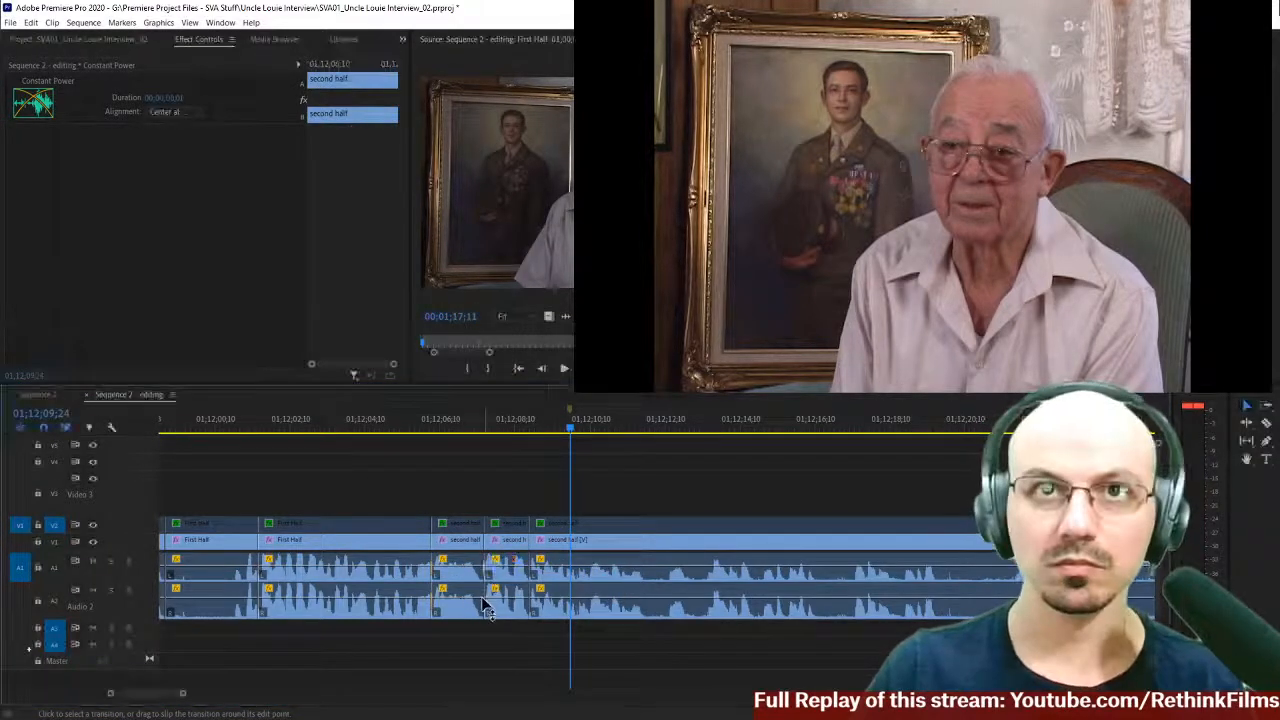
- Apply the default Constant Power transition to the A2 cut between the first two second half pieces with a 1-frame duration, and replay
{"action": "right_click", "coordinate": [482, 602]}
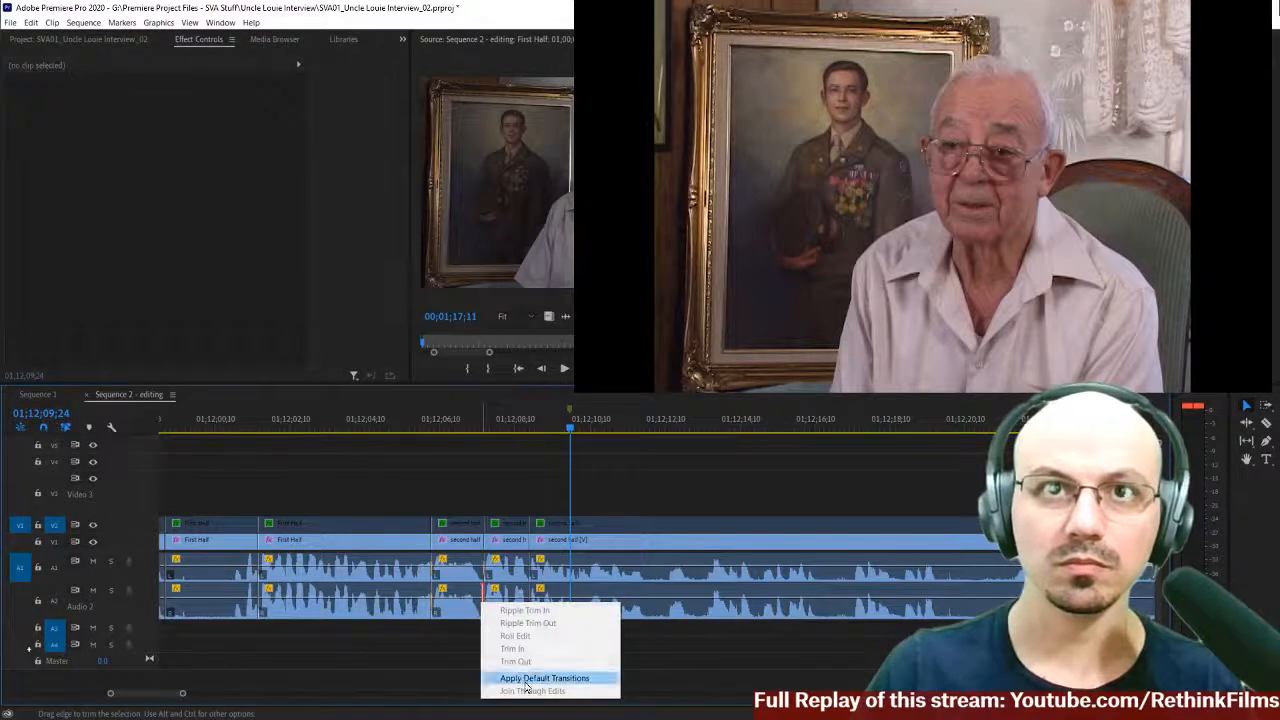
{"action": "left_click", "coordinate": [526, 679]}
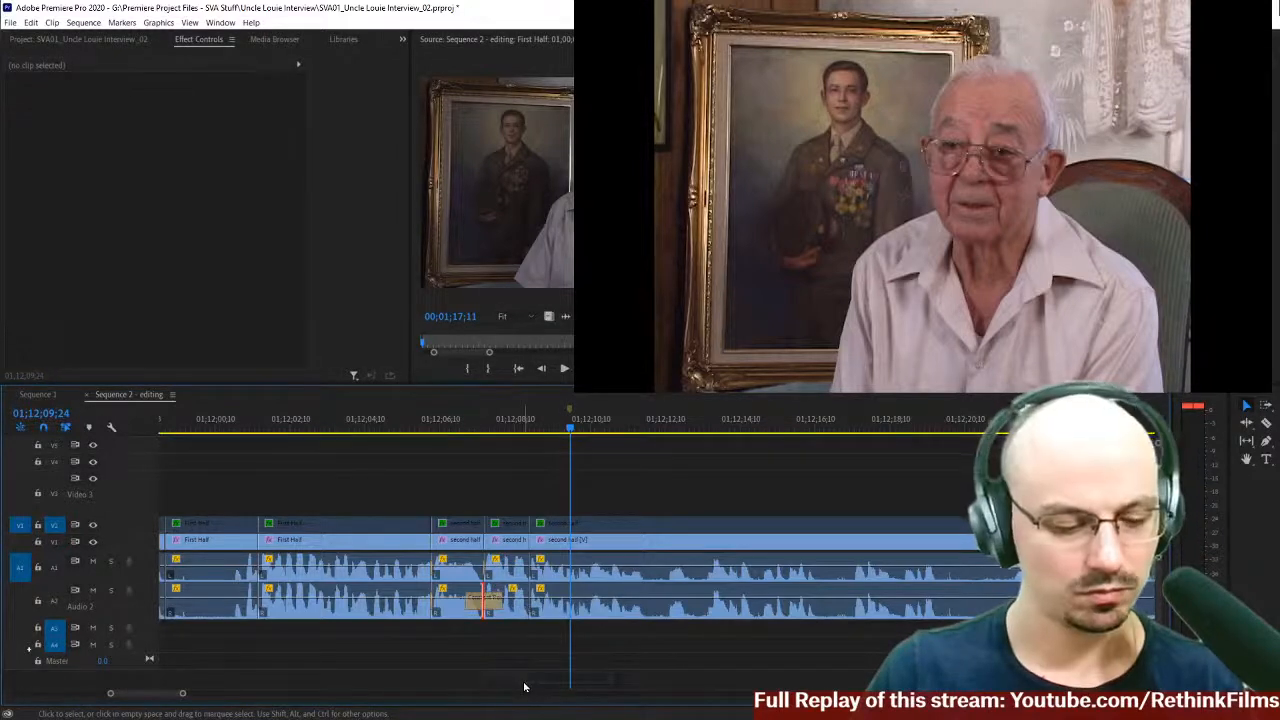
{"action": "left_click", "coordinate": [476, 612]}
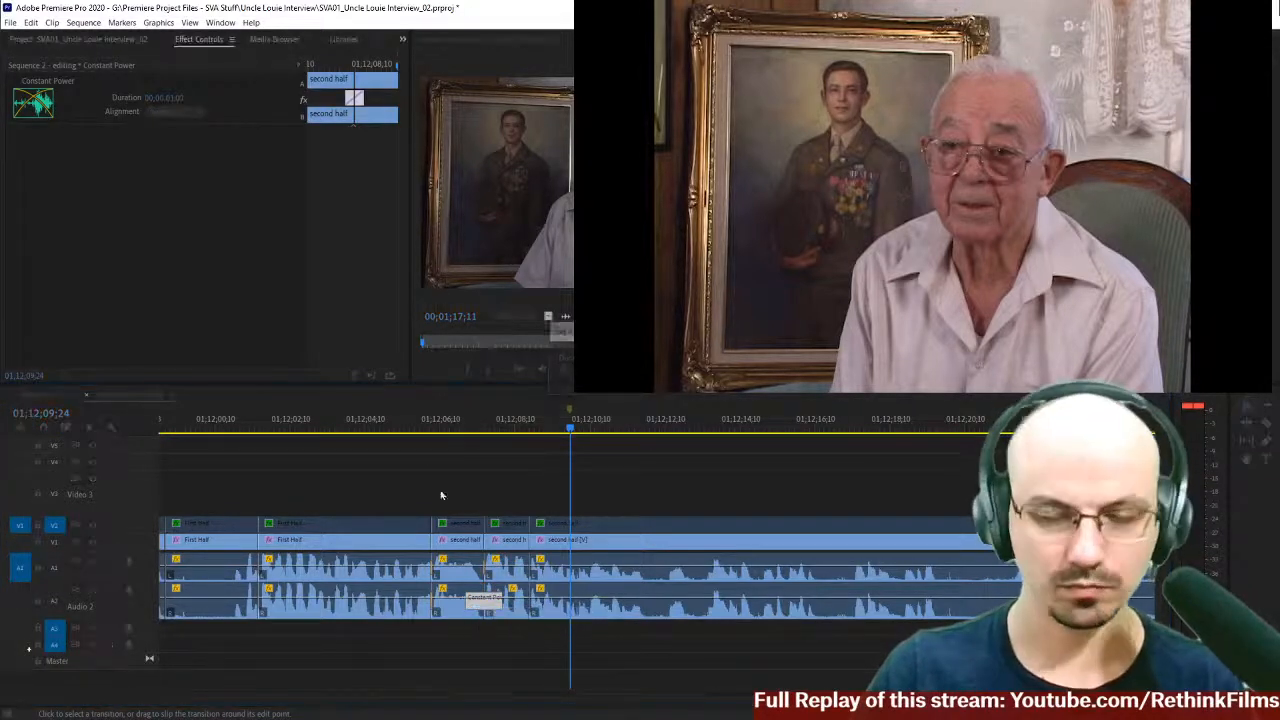
{"action": "left_click", "coordinate": [398, 427]}
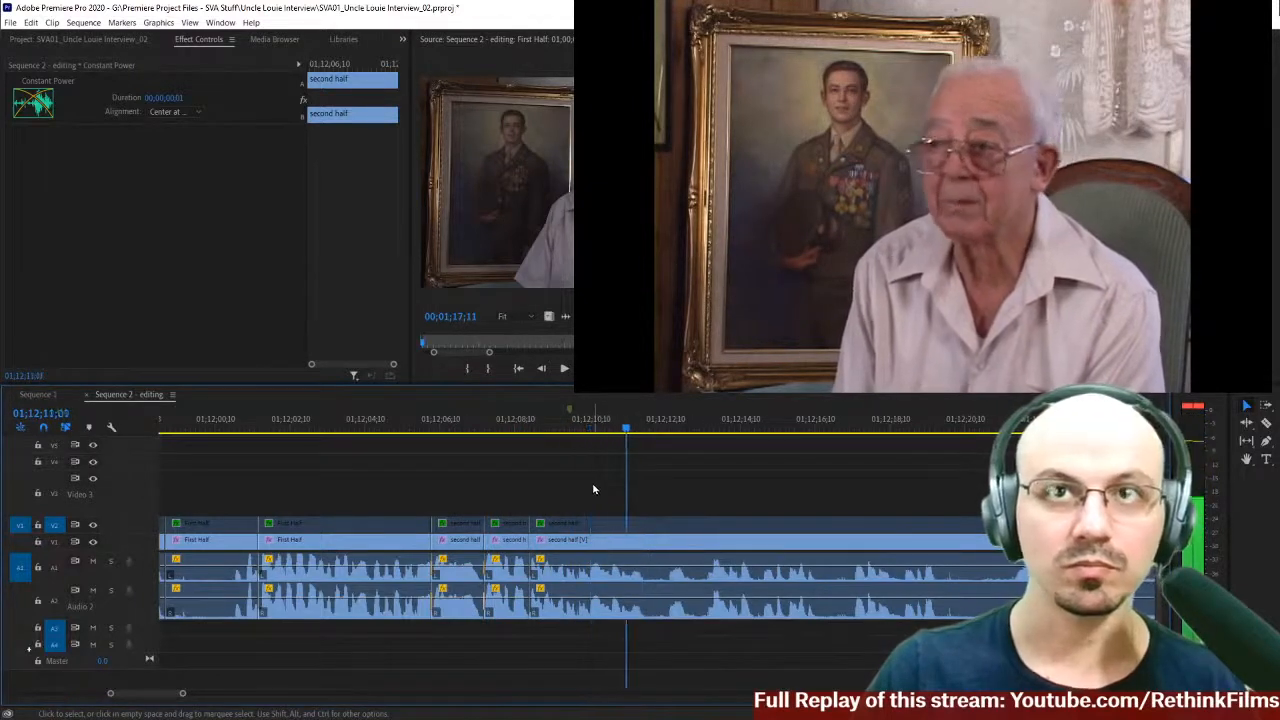
- Replay from about 01;12;09;16 and cut the last second half clip where the next pause starts
{"action": "left_click", "coordinate": [563, 427]}
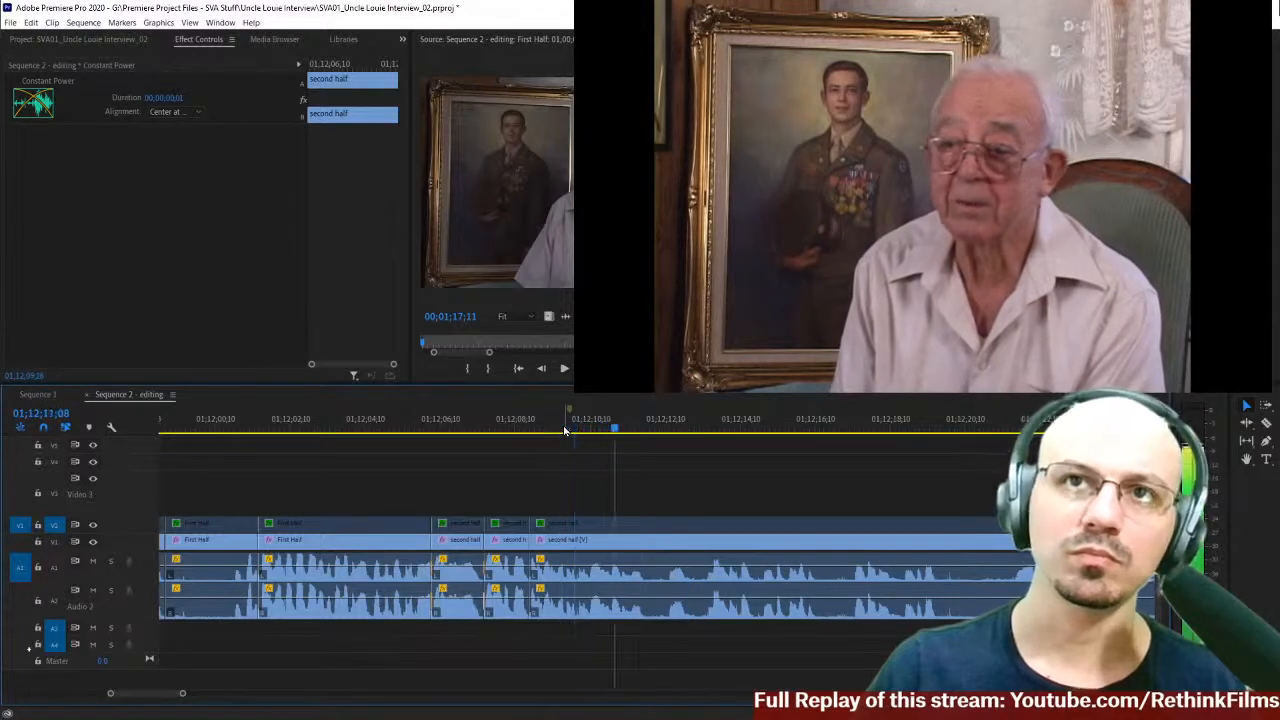
{"action": "left_click", "coordinate": [539, 428]}
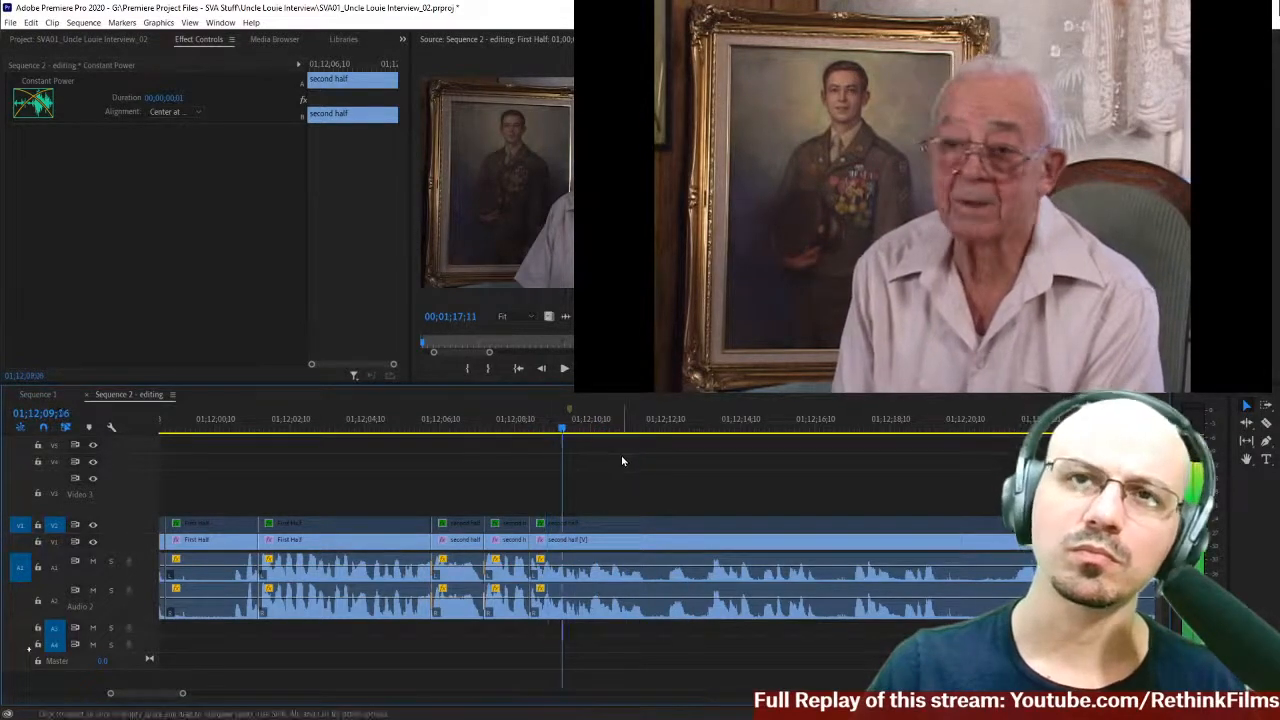
{"action": "left_click", "coordinate": [560, 430]}
{"action": "key", "text": "c"}
{"action": "left_click", "coordinate": [596, 543]}
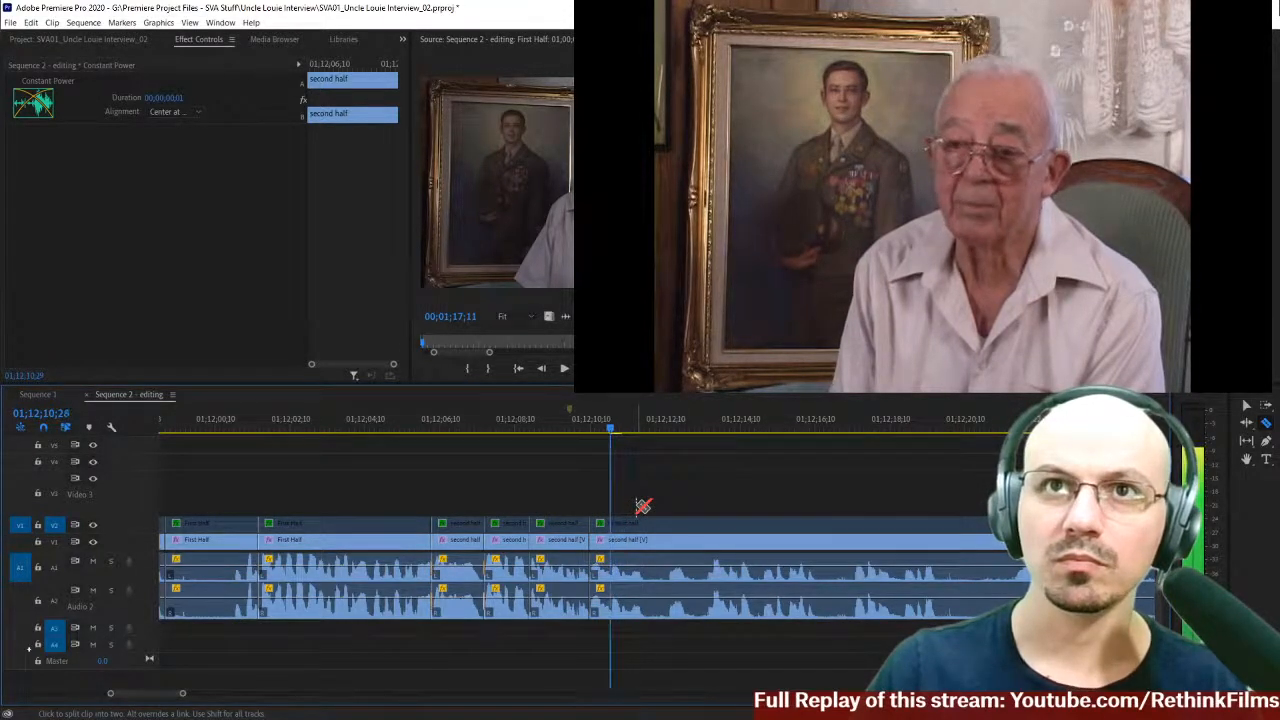
- Cut the second half clip at 01;12;10;26, remove the section back to the previous cut with its gap, and replay
{"action": "left_click", "coordinate": [612, 527]}
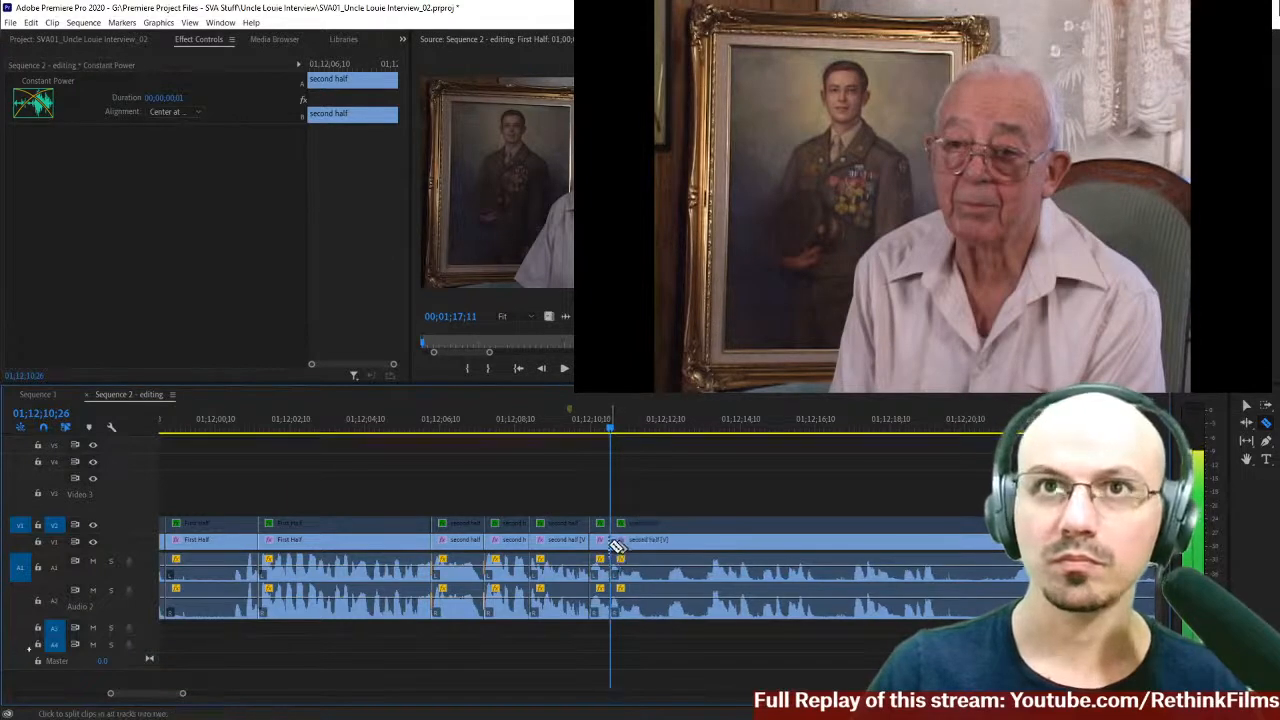
{"action": "key", "text": "v"}
{"action": "left_click", "coordinate": [601, 553]}
{"action": "key", "text": "Delete"}
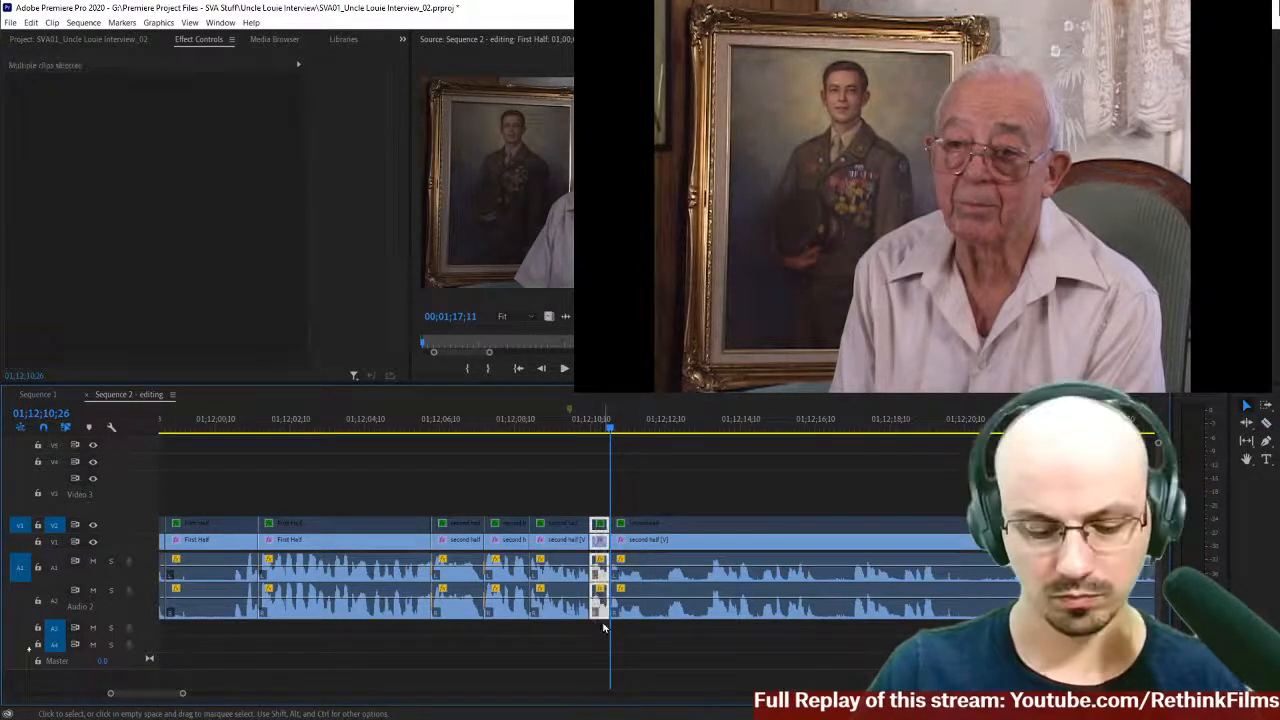
{"action": "left_click", "coordinate": [596, 543]}
{"action": "key", "text": "Delete"}
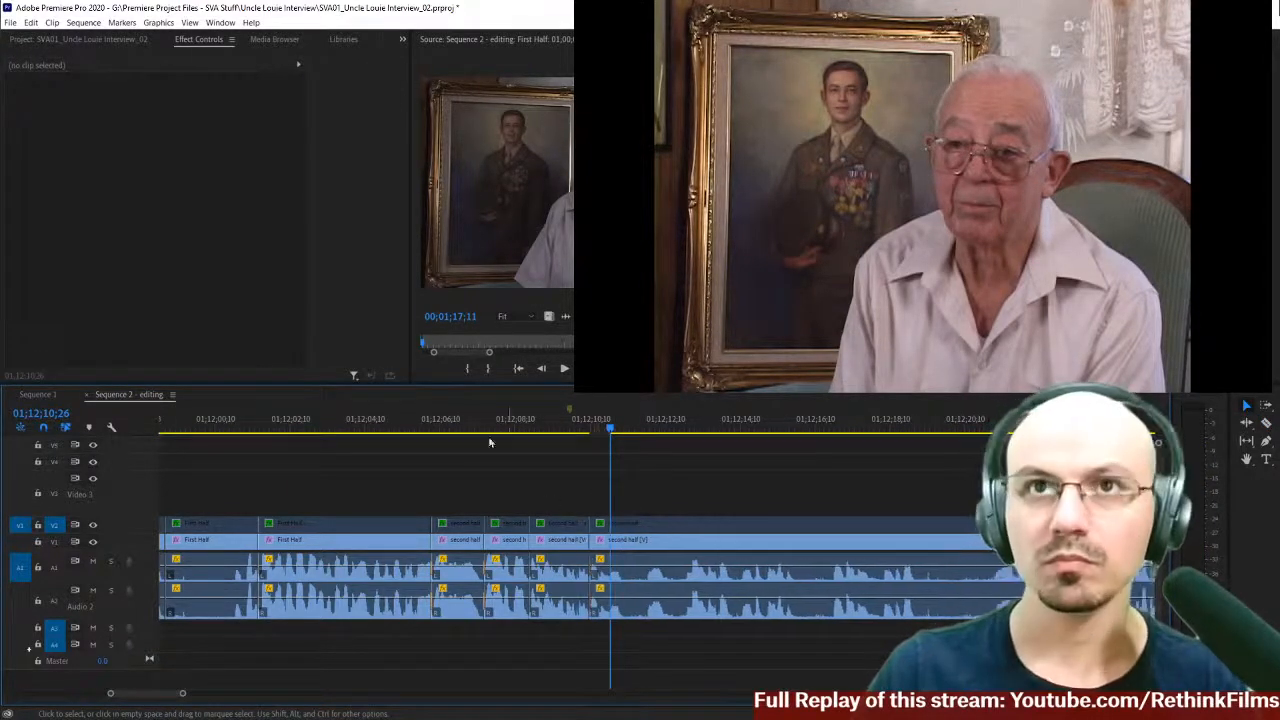
{"action": "left_click", "coordinate": [456, 422]}
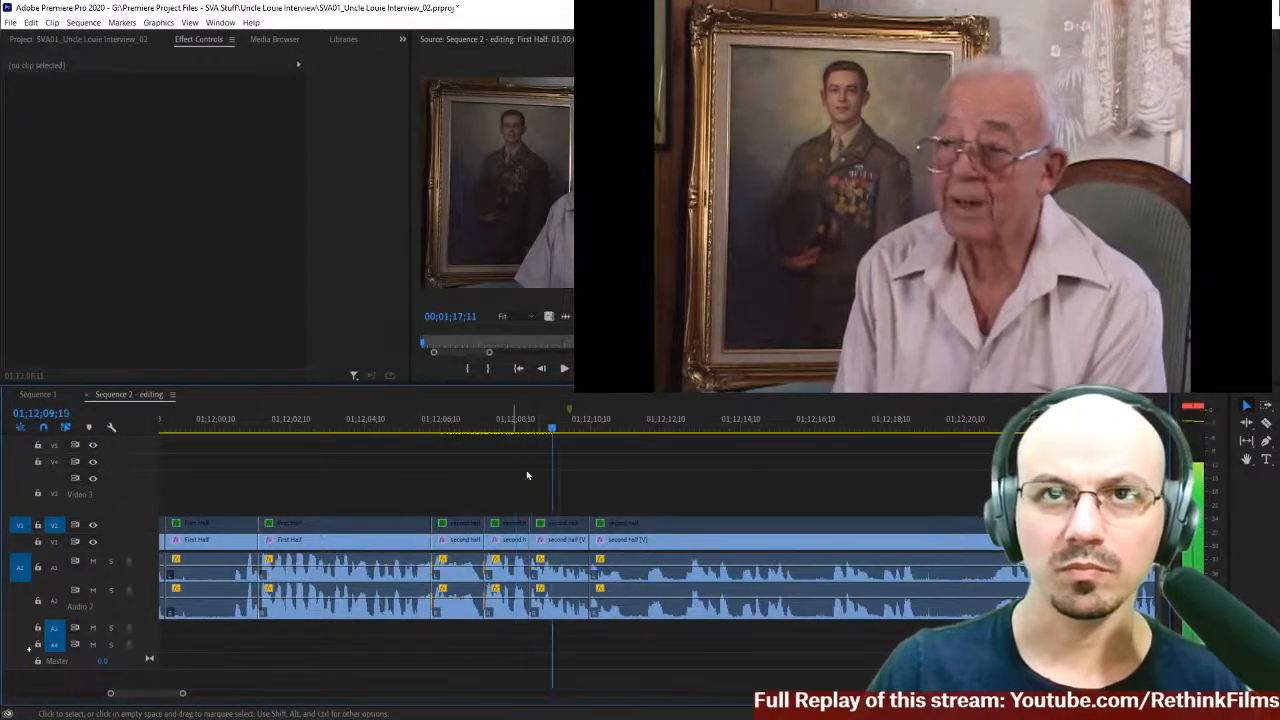
- Replay the speech after the new join and cut the second half clip at about 01;12;10;26
{"action": "left_click", "coordinate": [601, 428]}
{"action": "key", "text": "space"}
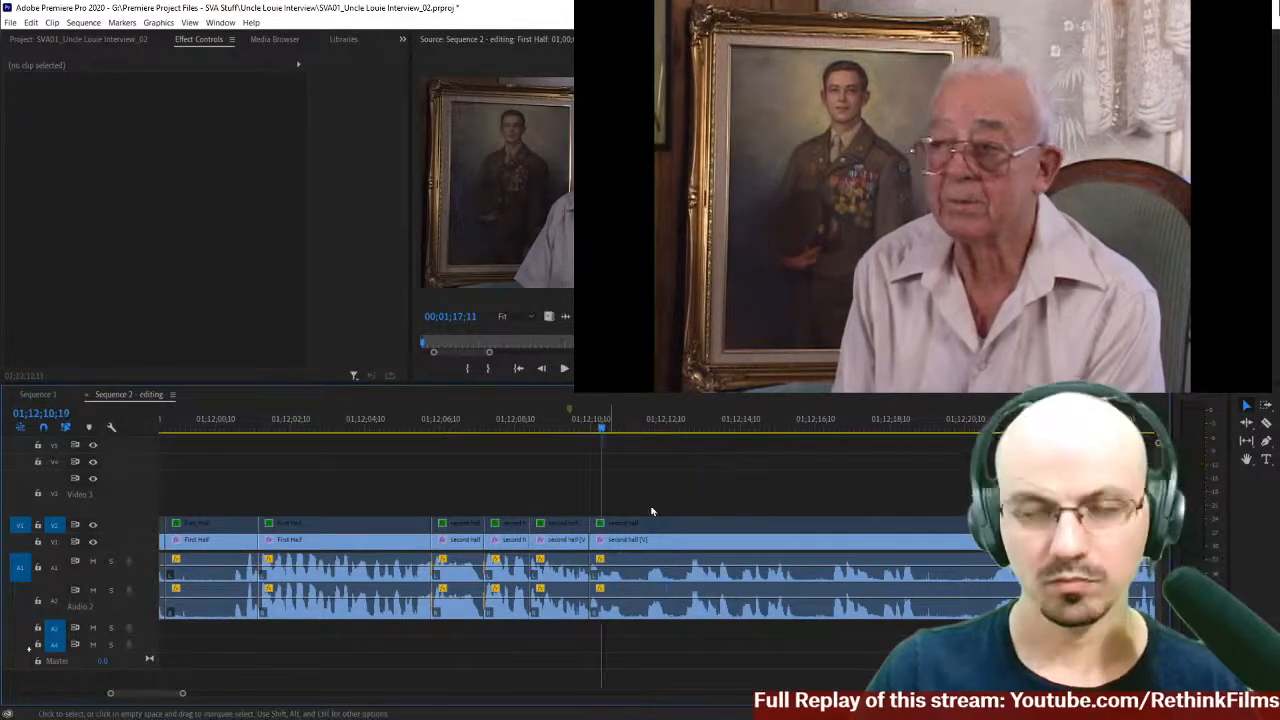
{"action": "key", "text": "space"}
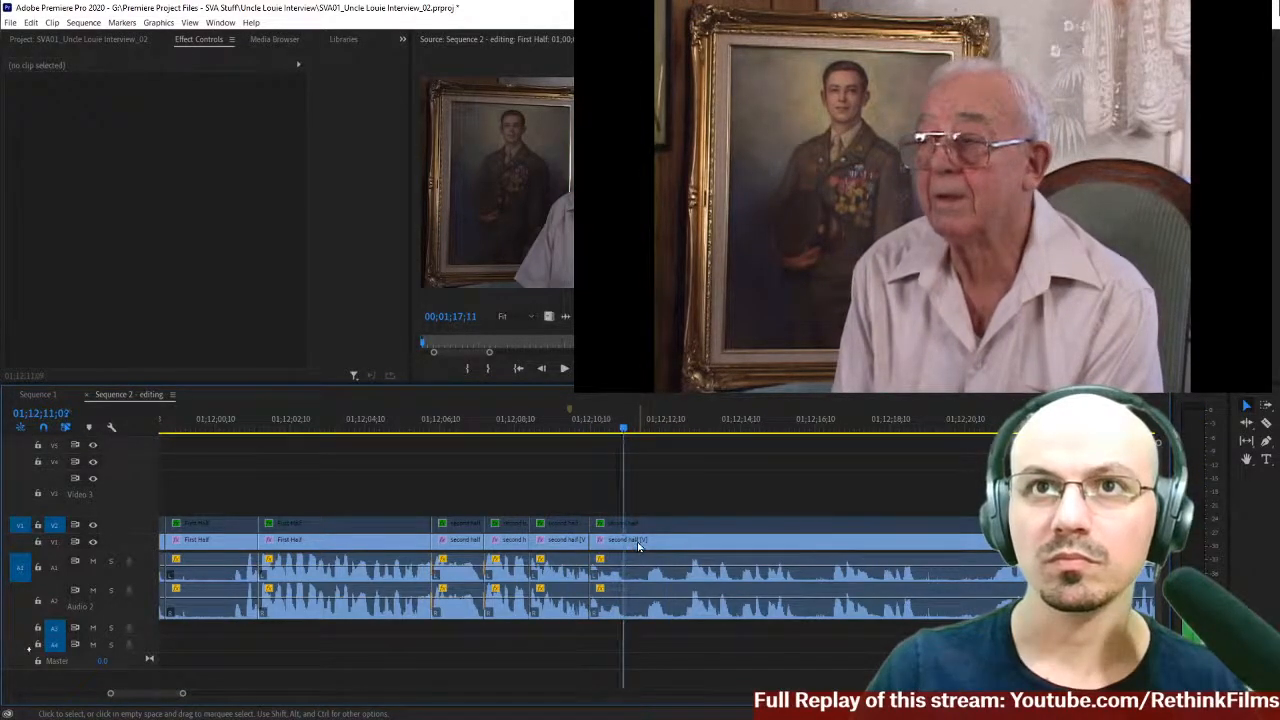
{"action": "left_click", "coordinate": [581, 426]}
{"action": "key", "text": "space"}
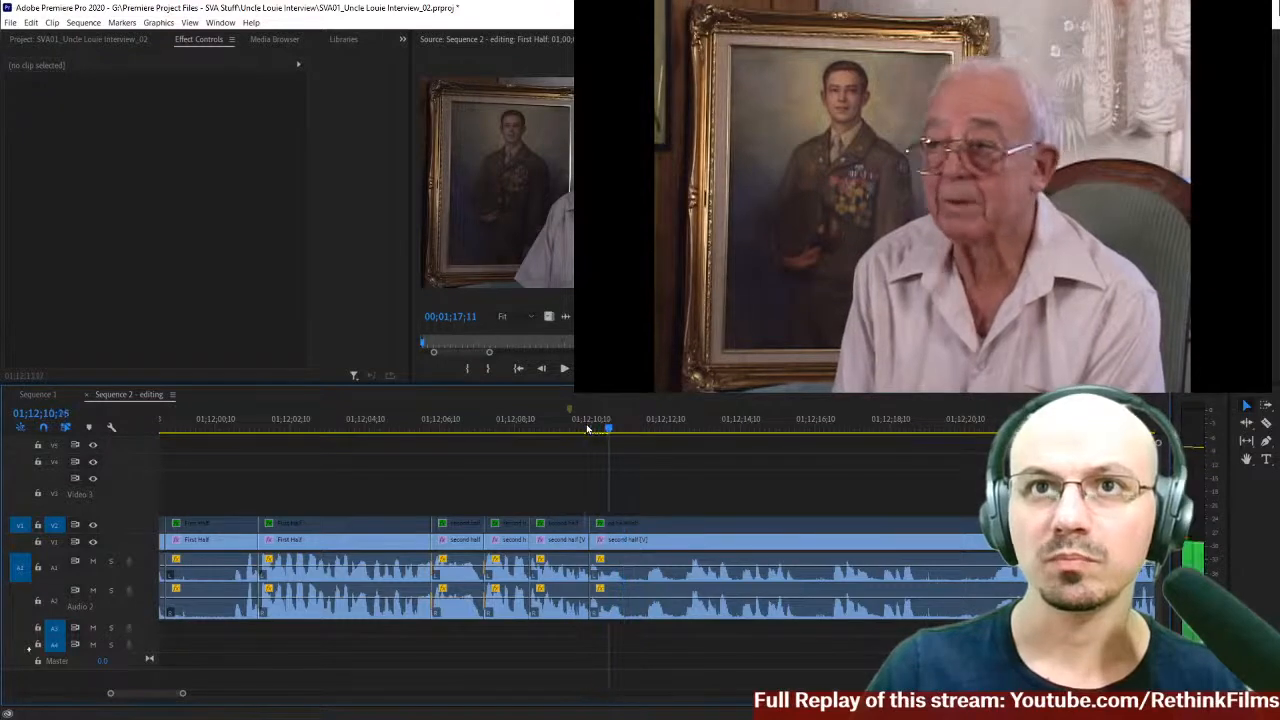
{"action": "key", "text": "c"}
{"action": "left_click", "coordinate": [618, 546]}
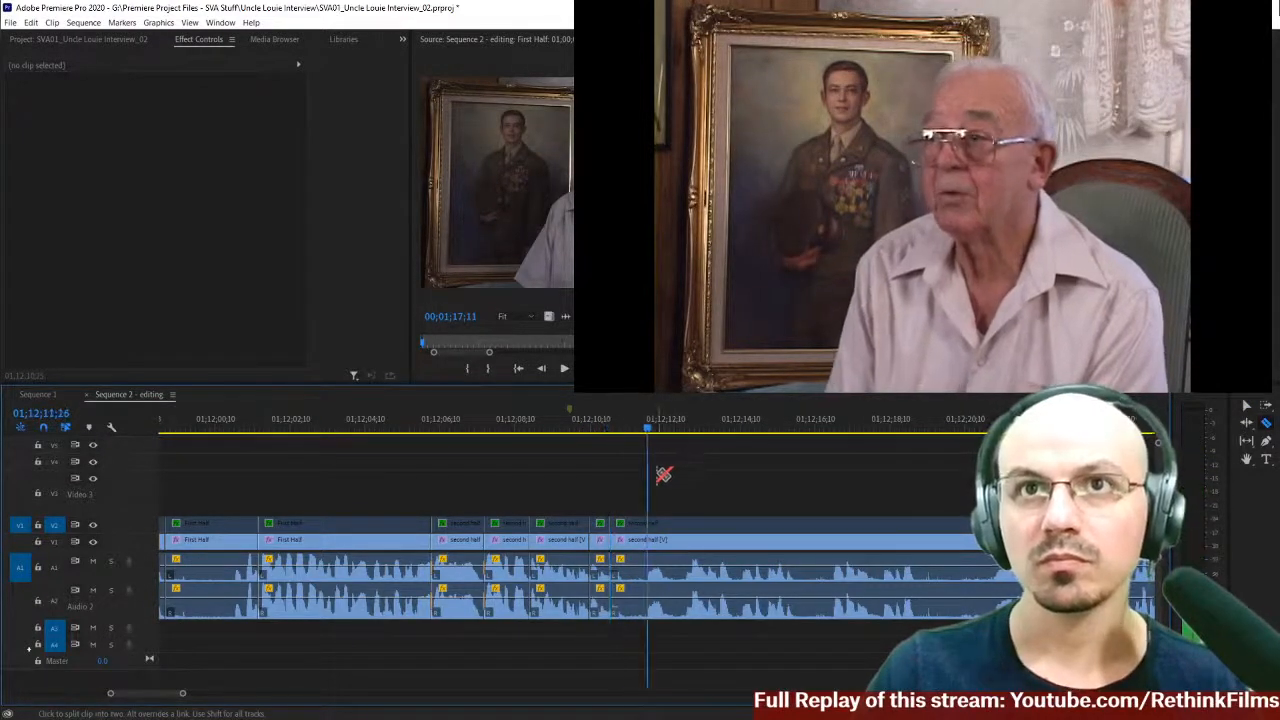
- Cut the second half clip at 01;12;11;25 and remove the section back to the previous cut together with its gap
{"action": "left_click", "coordinate": [647, 546]}
{"action": "key", "text": "v"}
{"action": "left_click_drag", "start_coordinate": [623, 487], "coordinate": [623, 630]}
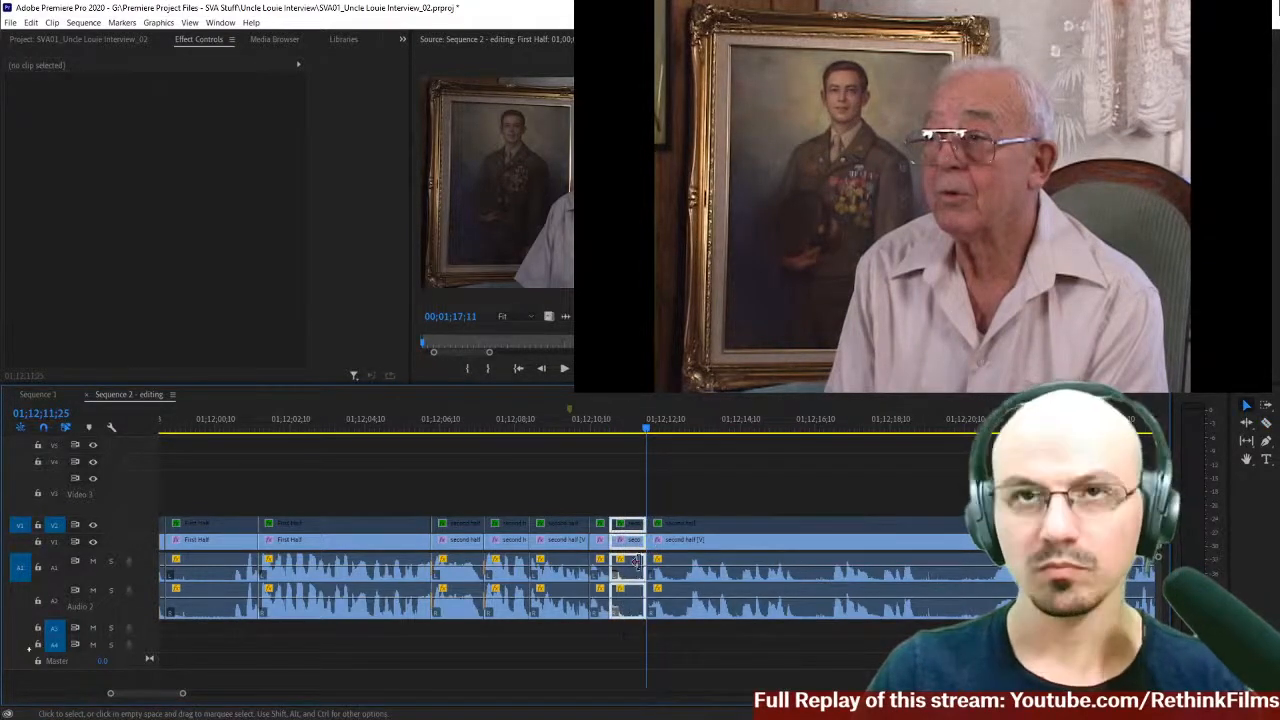
{"action": "key", "text": "Delete"}
{"action": "left_click", "coordinate": [629, 548]}
{"action": "key", "text": "Delete"}
- Replay from 01;12;05;06 and shift all clips from the third second half piece onward 15 frames later
{"action": "left_click", "coordinate": [398, 428]}
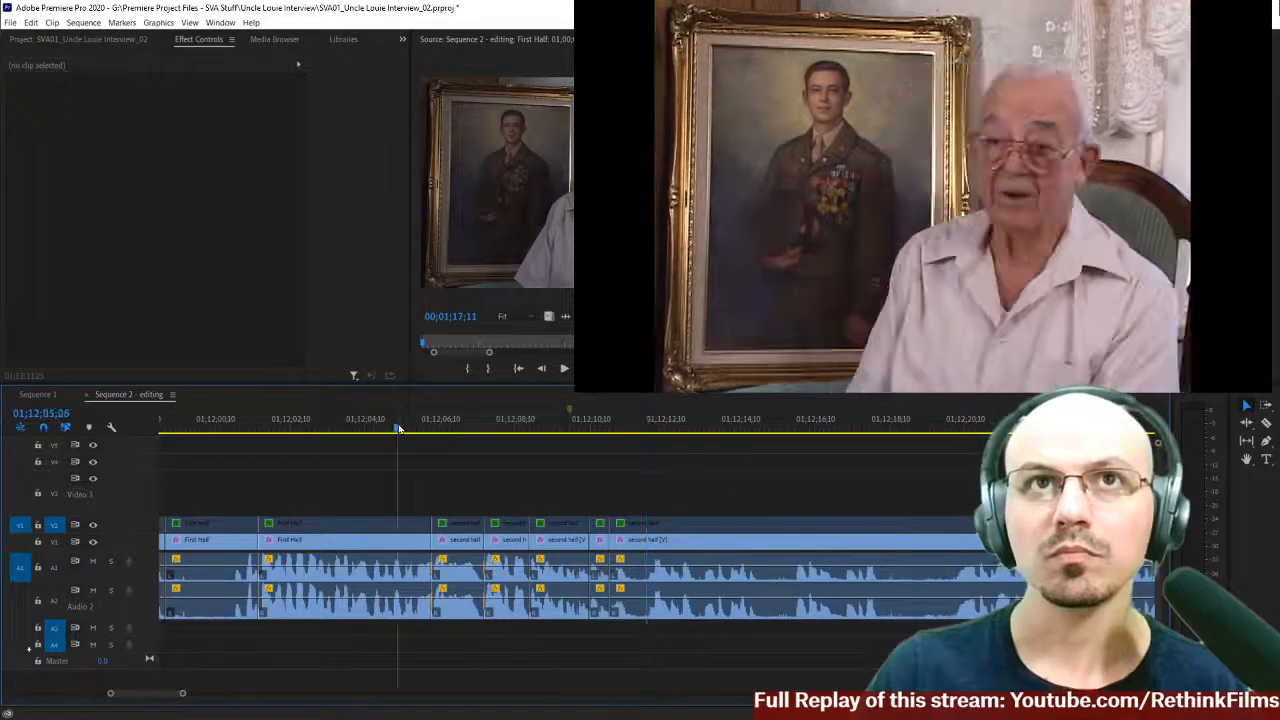
{"action": "key", "text": "space"}
{"action": "key", "text": "="}
{"action": "scroll", "coordinate": [646, 506], "scroll_direction": "down", "scroll_amount": 2}
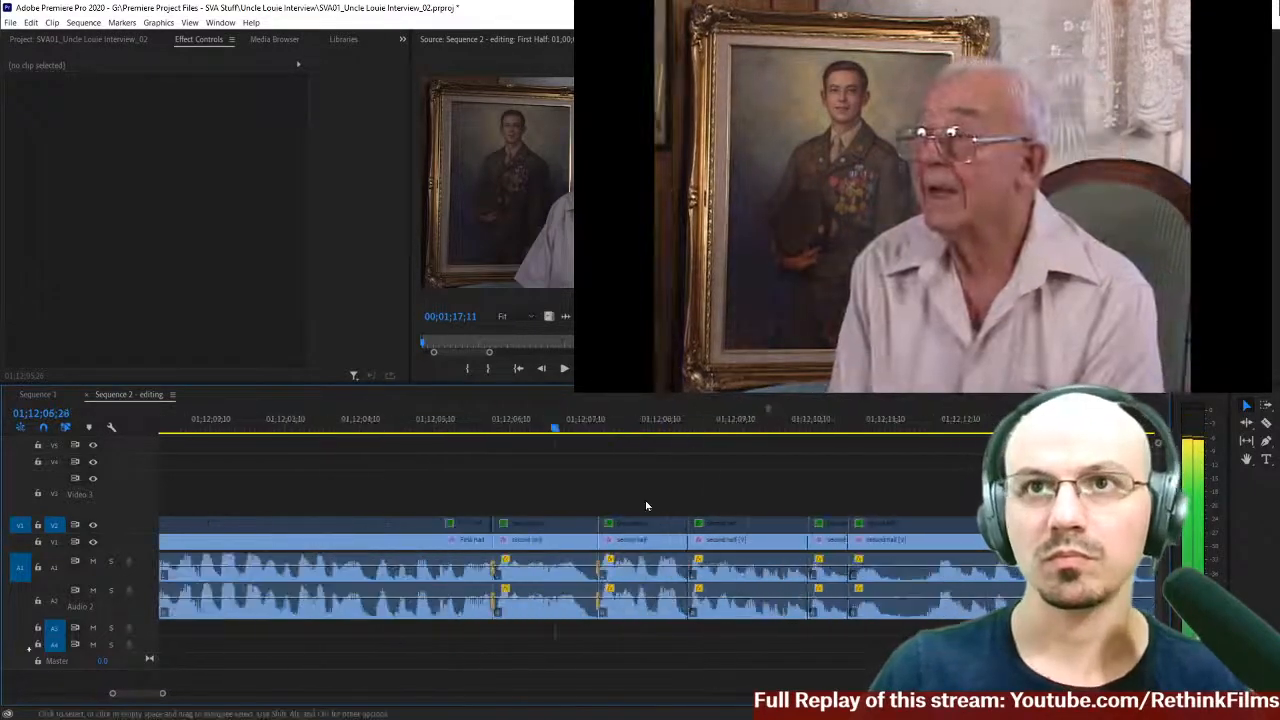
{"action": "scroll", "coordinate": [646, 506], "scroll_direction": "down", "scroll_amount": 2}
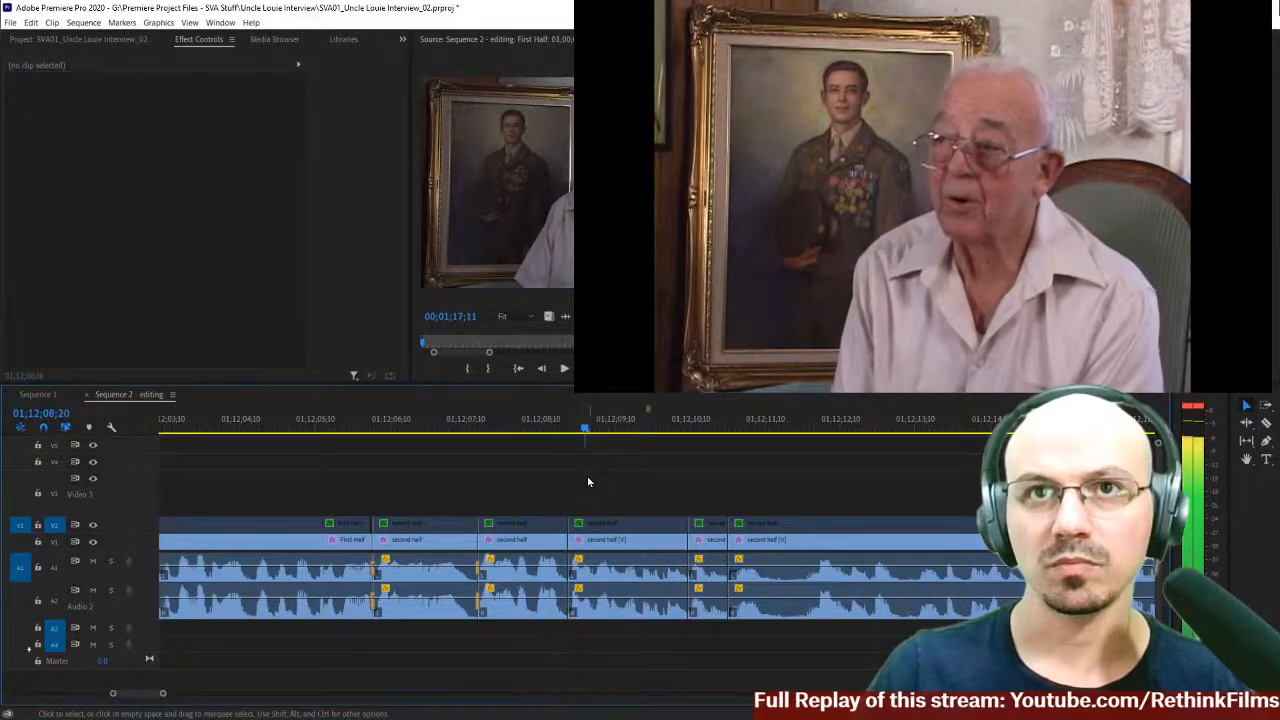
{"action": "key", "text": "space"}
{"action": "left_click", "coordinate": [612, 530]}
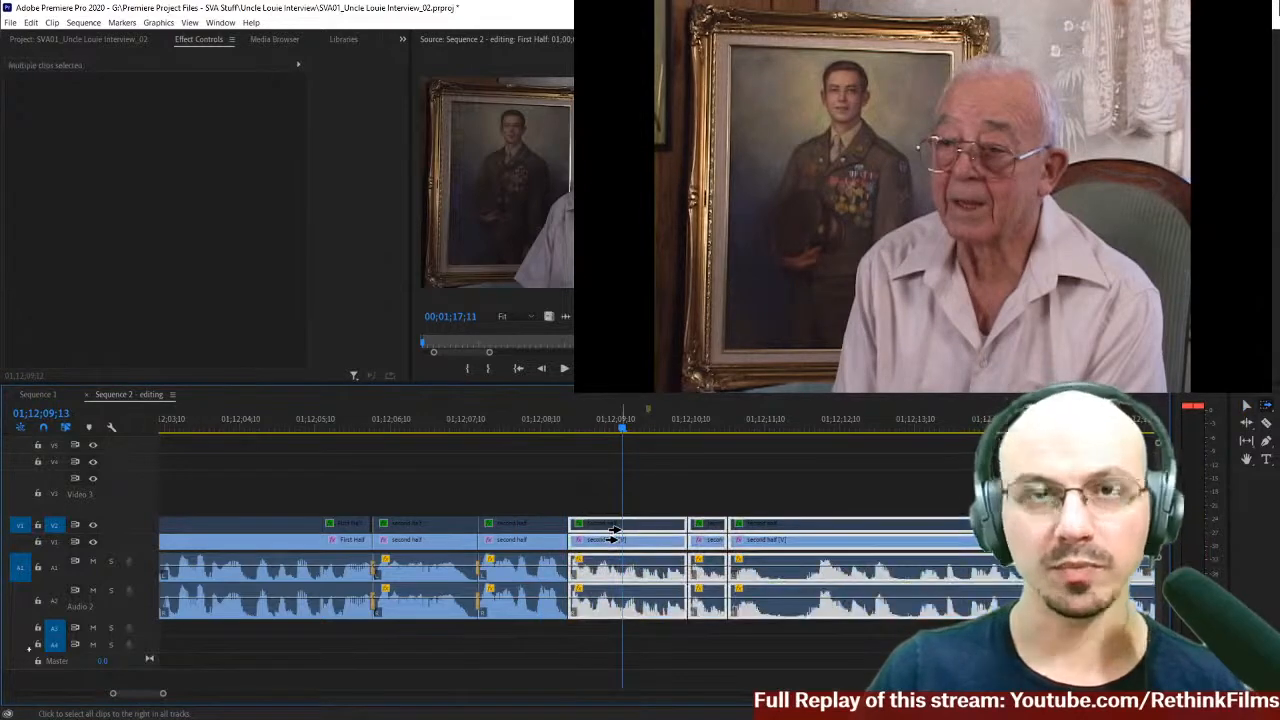
{"action": "left_click_drag", "start_coordinate": [632, 548], "coordinate": [669, 548]}
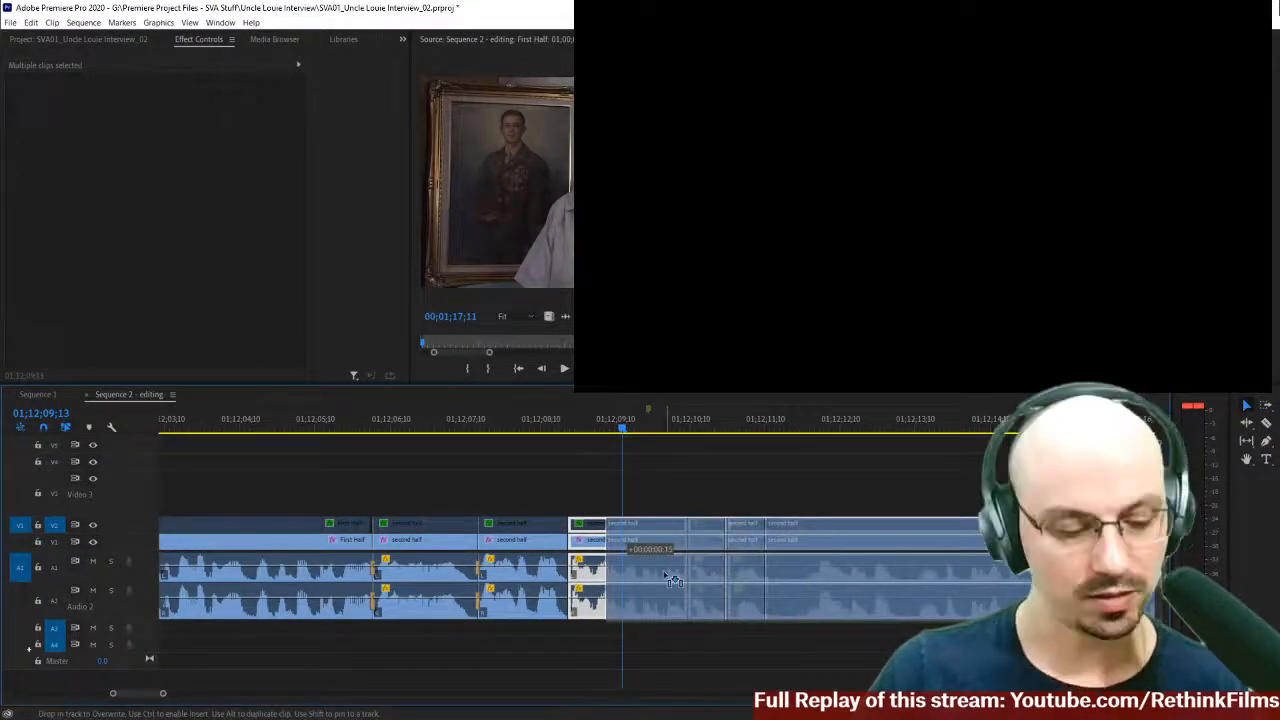
- Extend the start of the shifted second half piece earlier, set it to 01;12;09;03 after replaying, and close the gap before it
{"action": "left_click_drag", "start_coordinate": [600, 598], "coordinate": [573, 539]}
{"action": "left_click", "coordinate": [578, 427]}
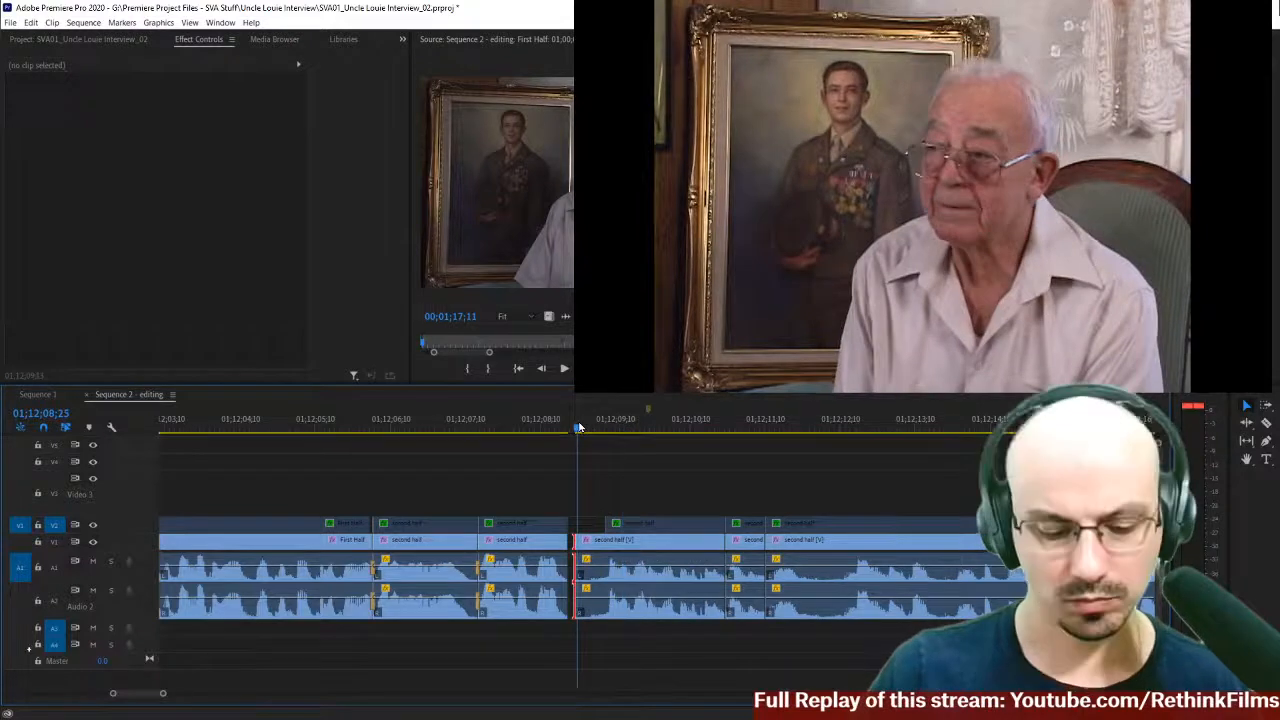
{"action": "key", "text": "space"}
{"action": "left_click", "coordinate": [586, 428]}
{"action": "key", "text": "space"}
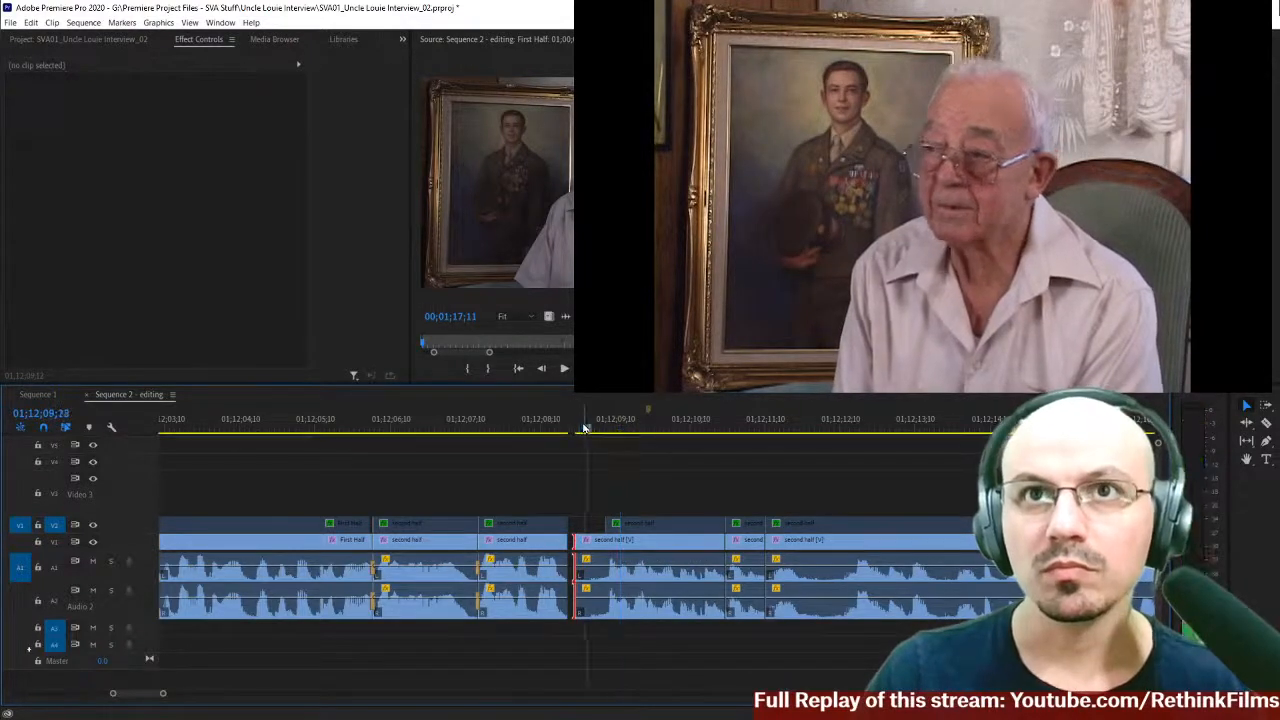
{"action": "left_click_drag", "start_coordinate": [577, 547], "coordinate": [600, 543]}
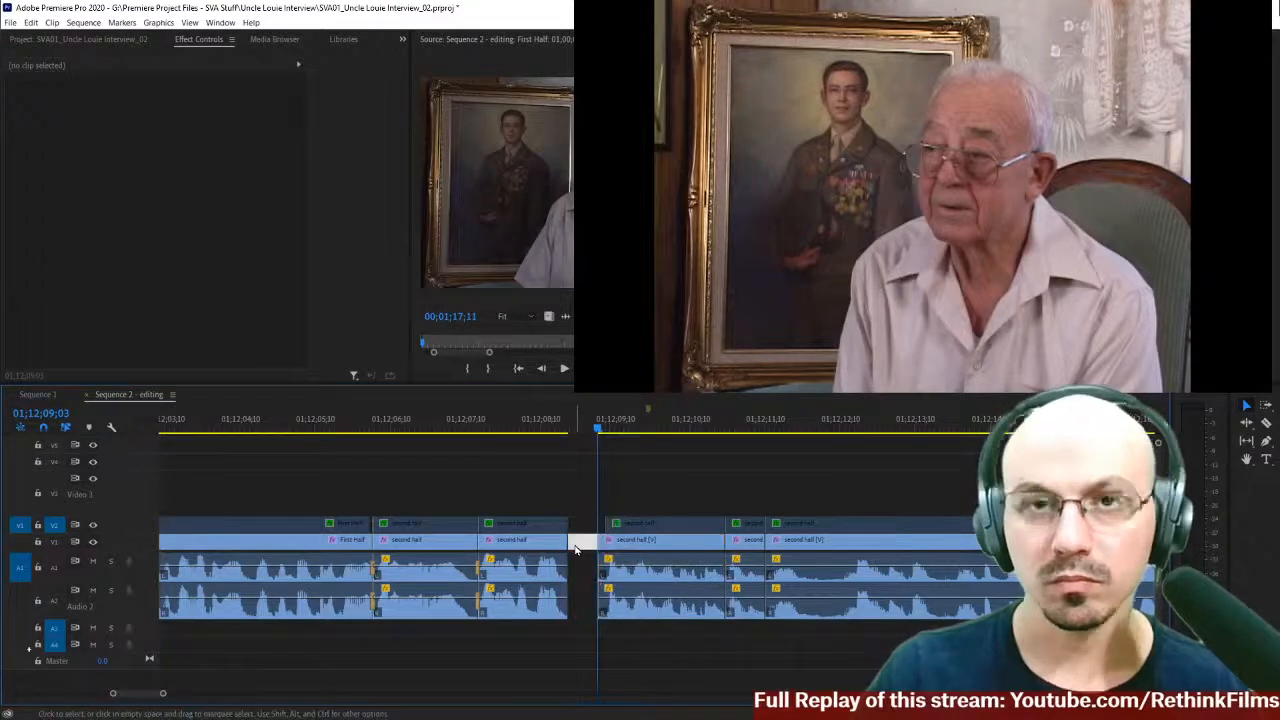
{"action": "key", "text": "Delete"}
- Replay the reworked joins, play on through the last second half clip, and cut it at 01;12;18;10
{"action": "left_click", "coordinate": [290, 430]}
{"action": "key", "text": "space"}
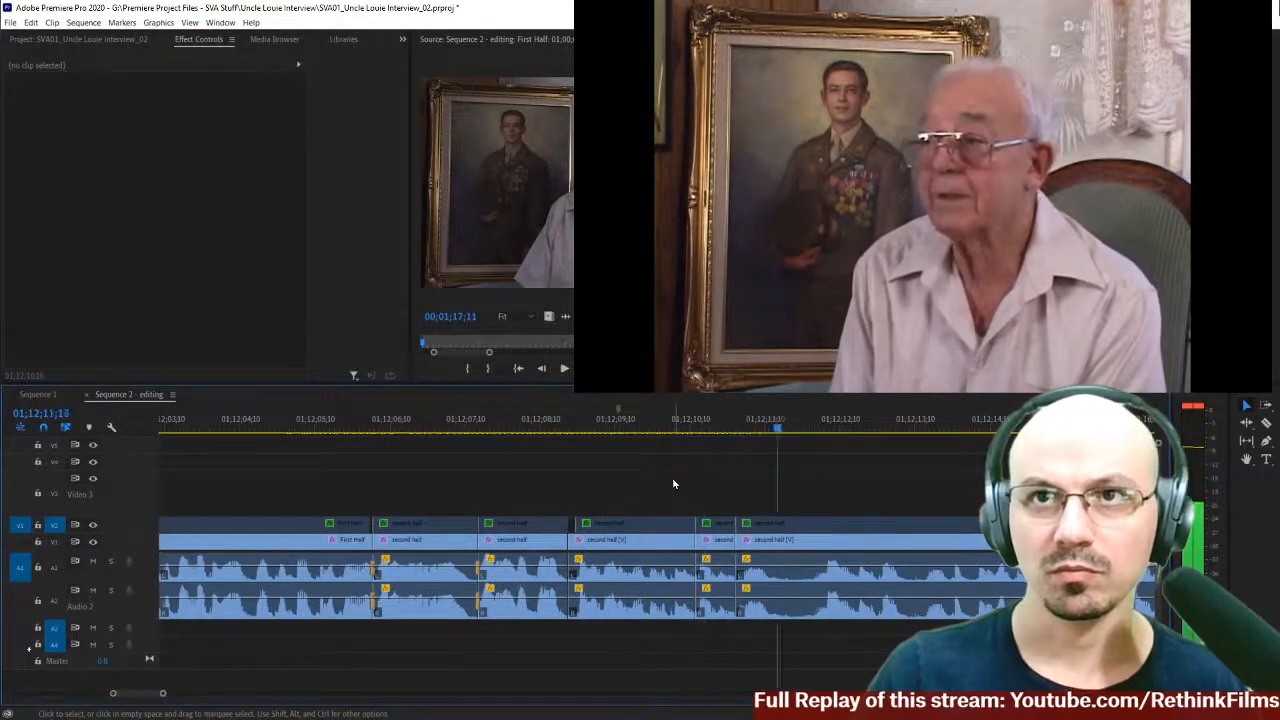
{"action": "left_click", "coordinate": [732, 430]}
{"action": "key", "text": "space"}
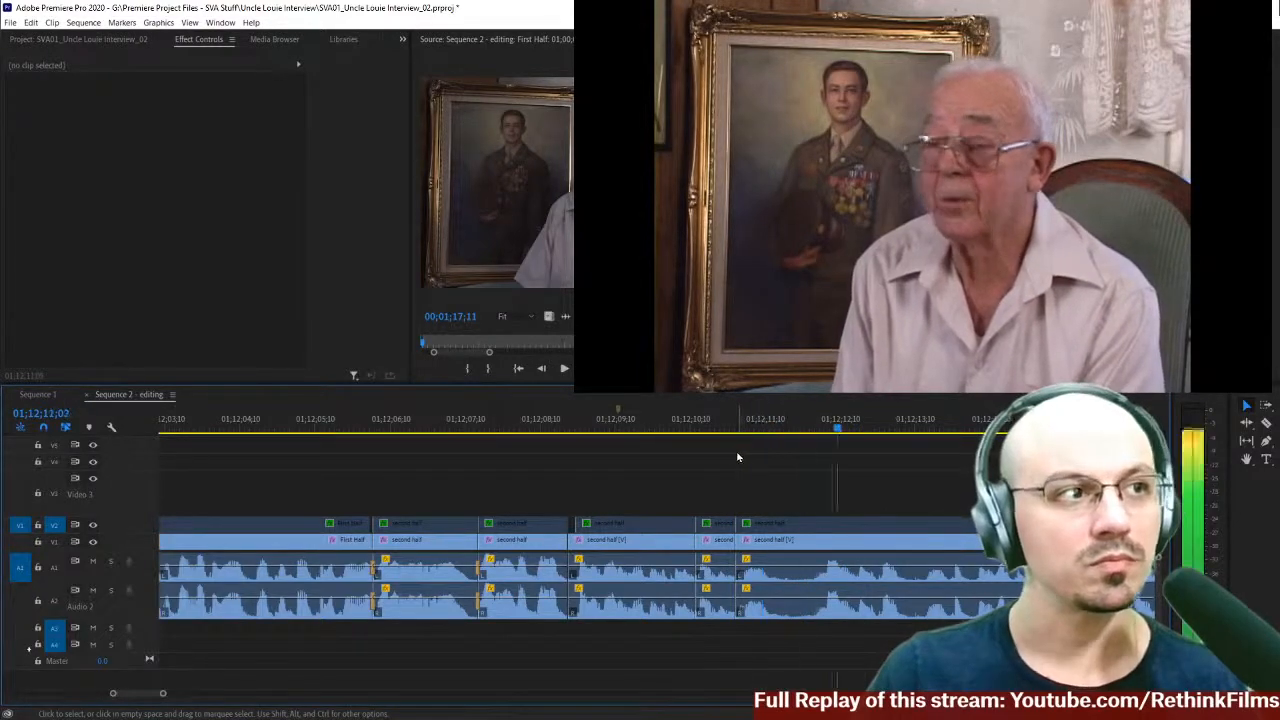
{"action": "key", "text": "minus"}
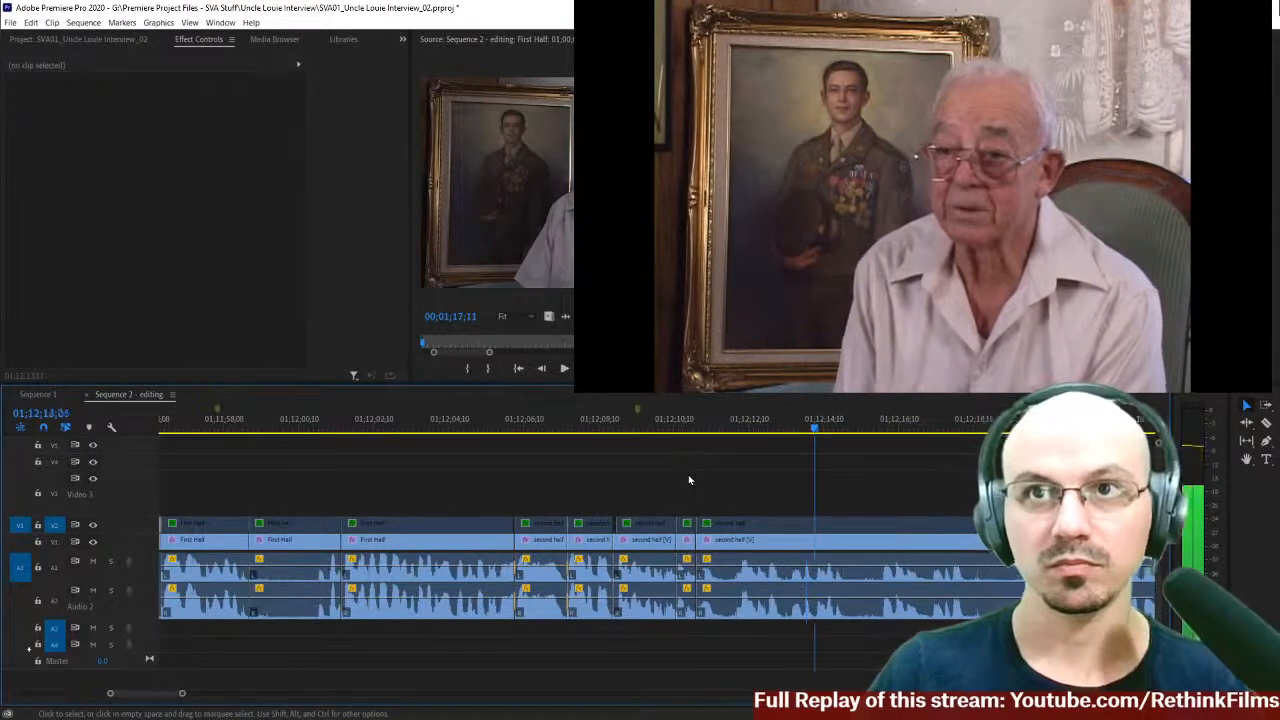
{"action": "scroll", "coordinate": [689, 480], "scroll_direction": "down", "scroll_amount": 2}
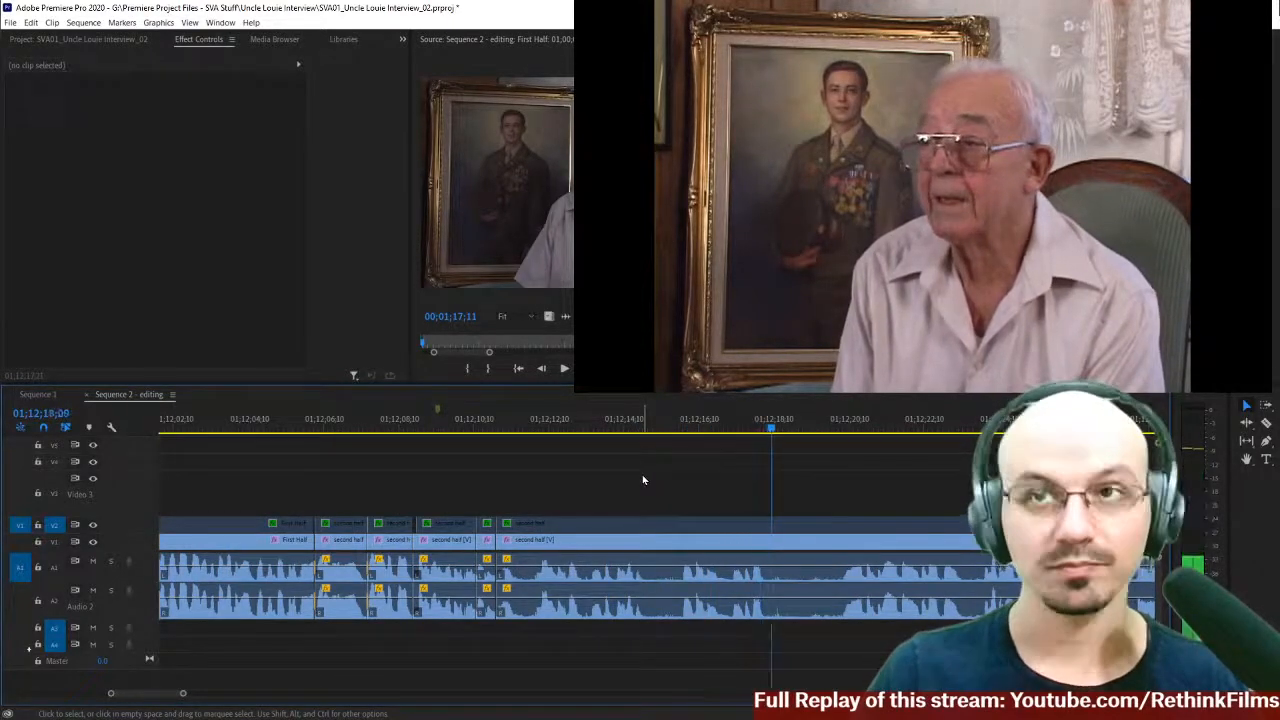
{"action": "key", "text": "c"}
{"action": "left_click", "coordinate": [775, 540]}
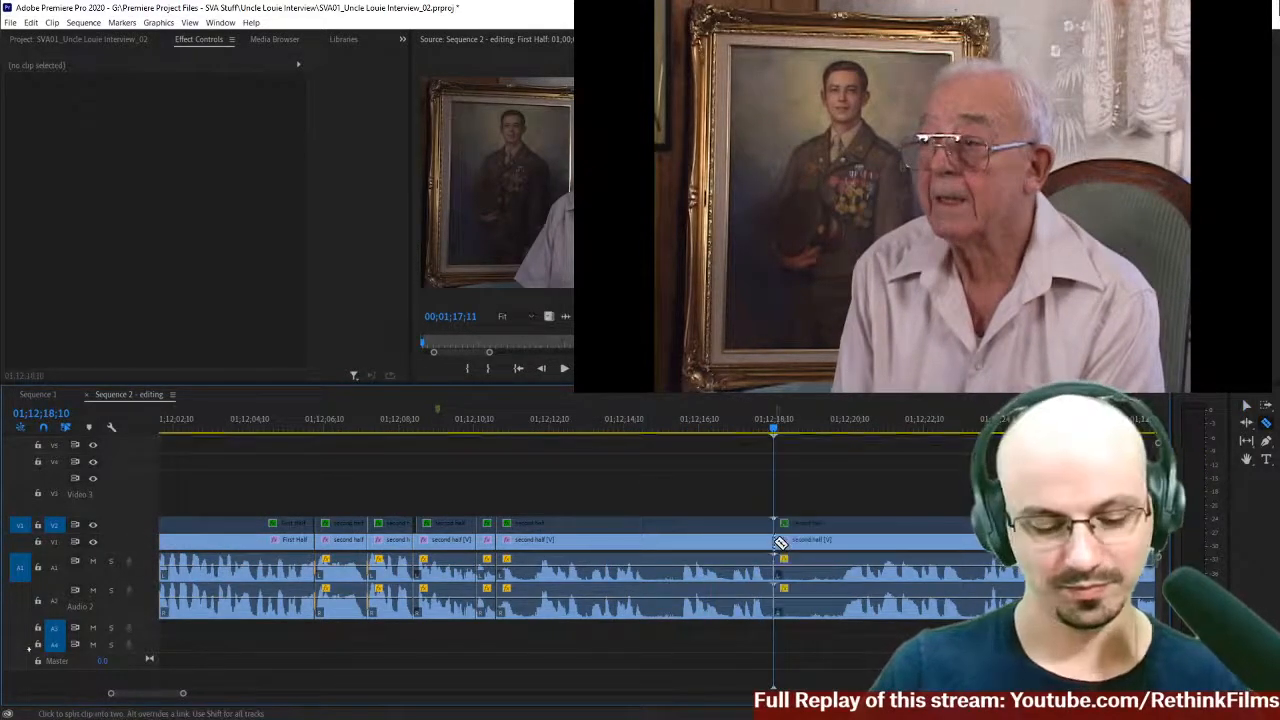
- Cut the second half clip at 01;12;20;02, remove the pause back to the 01;12;18;10 cut with its gap, and replay
{"action": "scroll", "coordinate": [730, 538], "scroll_direction": "down", "scroll_amount": 2}
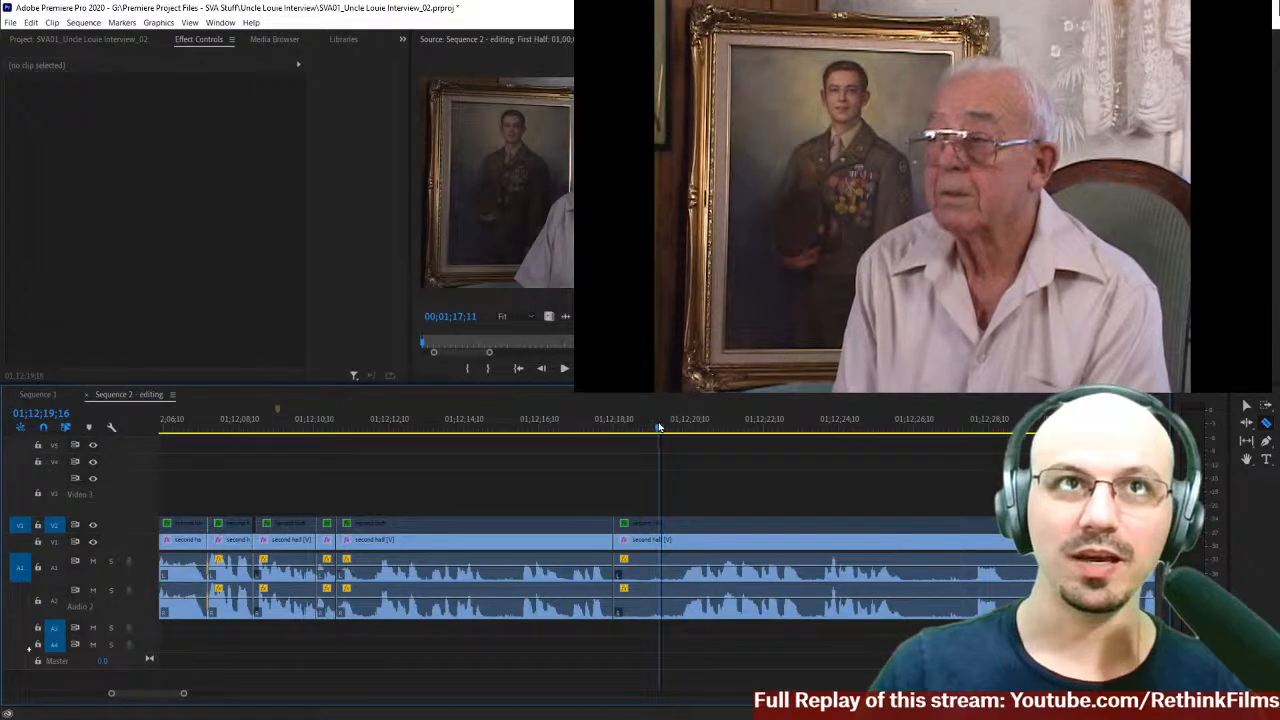
{"action": "scroll", "coordinate": [569, 469], "scroll_direction": "up", "scroll_amount": 2}
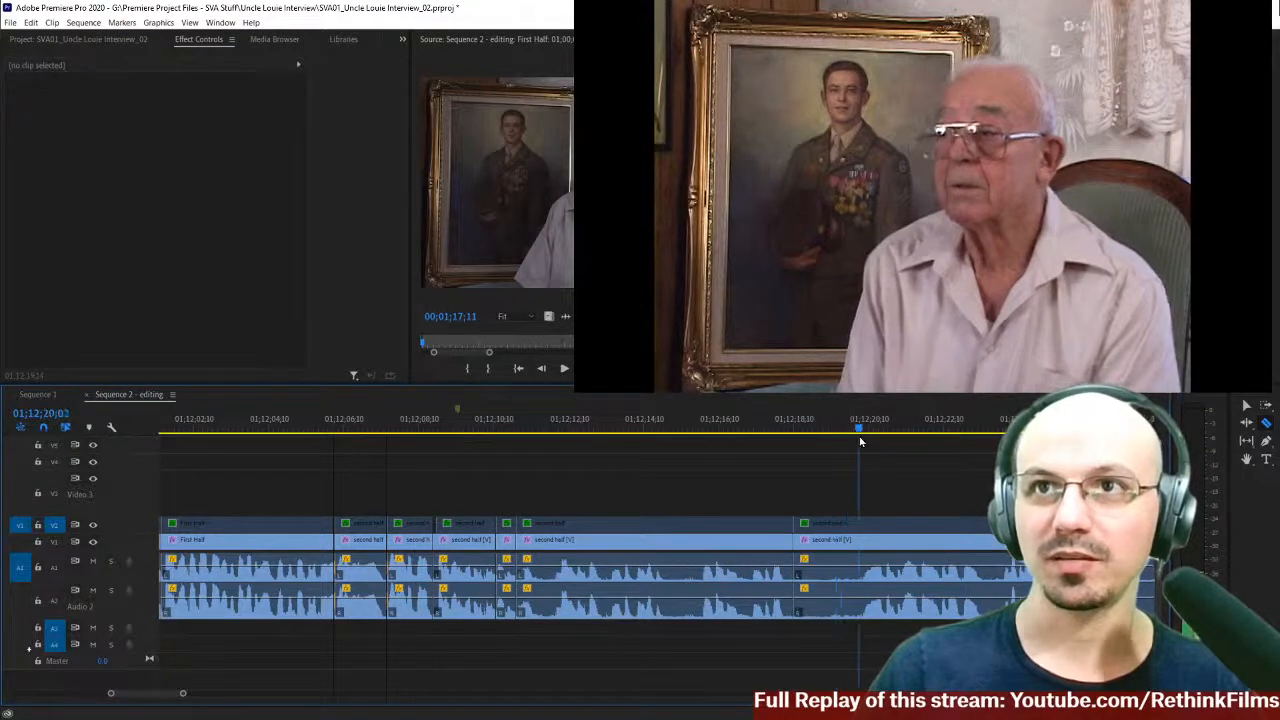
{"action": "left_click", "coordinate": [864, 550]}
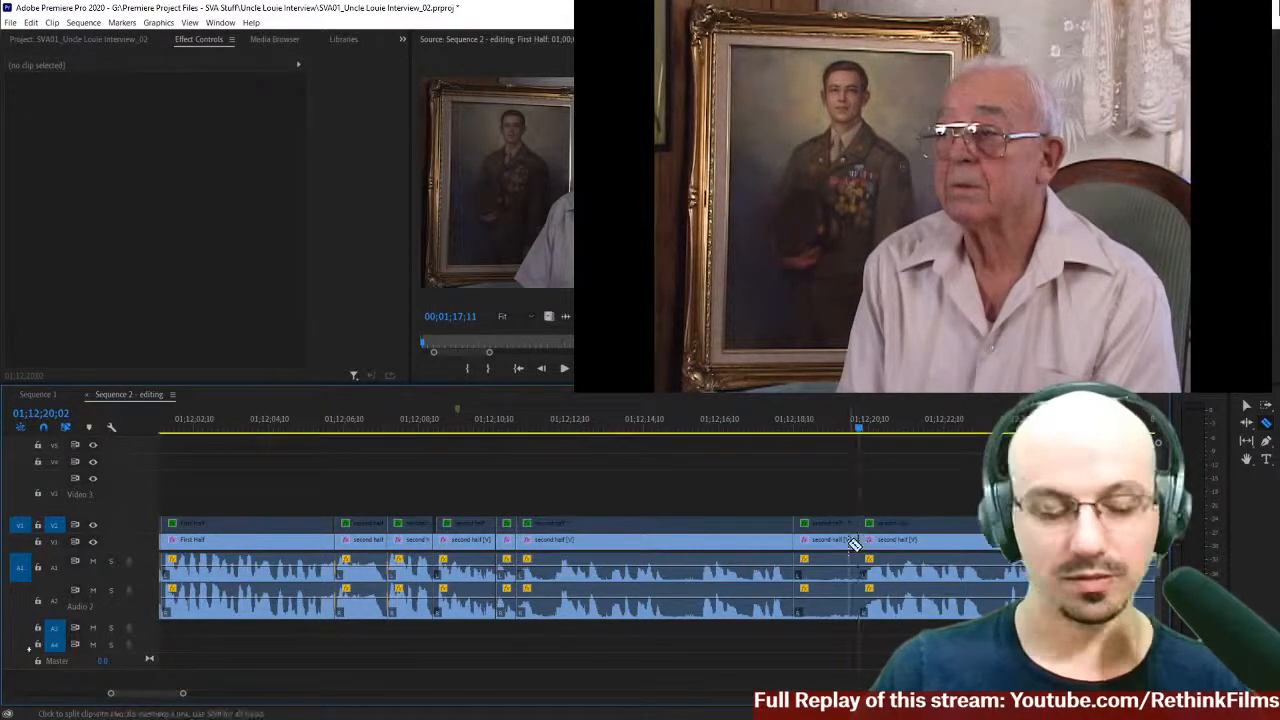
{"action": "key", "text": "v"}
{"action": "left_click_drag", "start_coordinate": [809, 482], "coordinate": [822, 645]}
{"action": "key", "text": "Delete"}
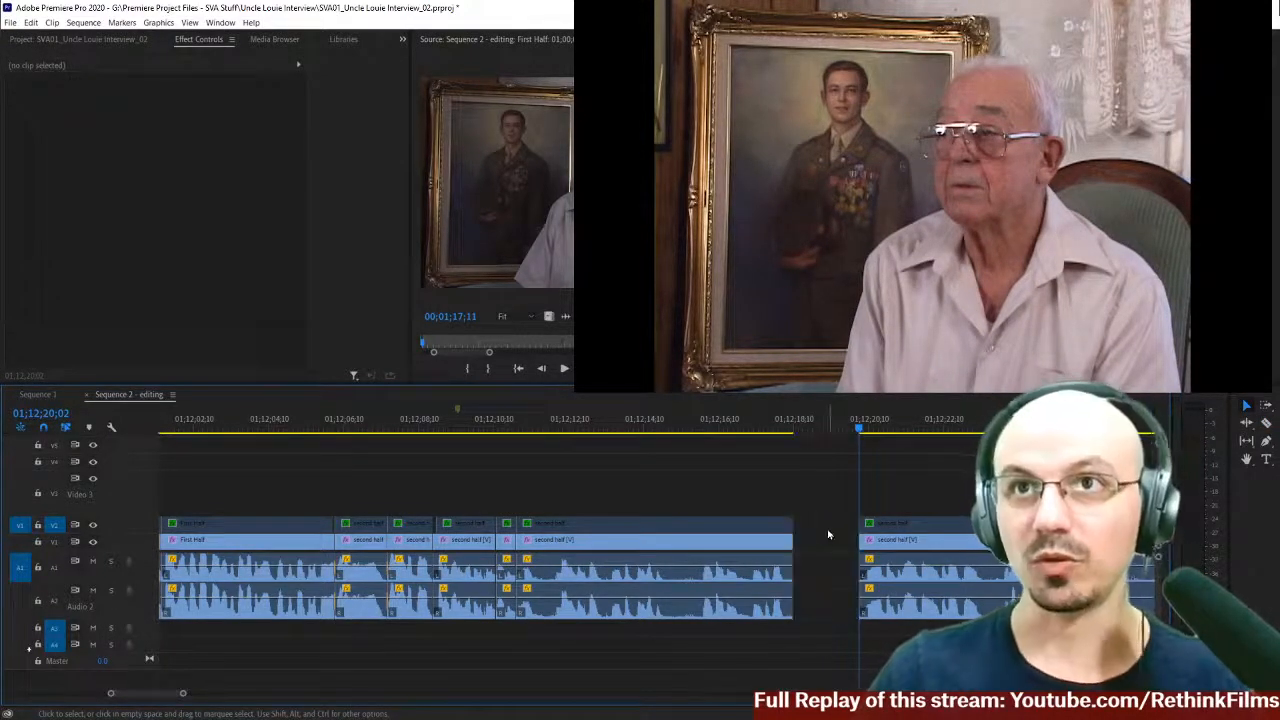
{"action": "left_click", "coordinate": [818, 545]}
{"action": "key", "text": "Delete"}
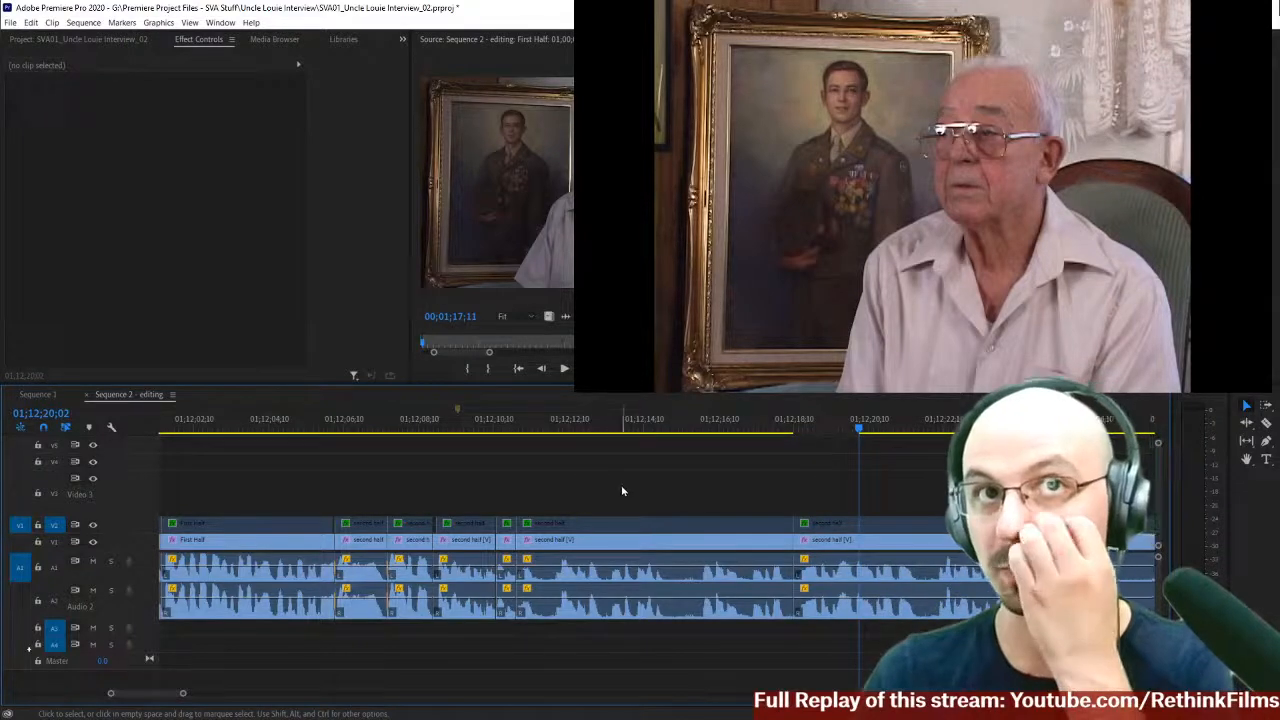
{"action": "left_click", "coordinate": [316, 429]}
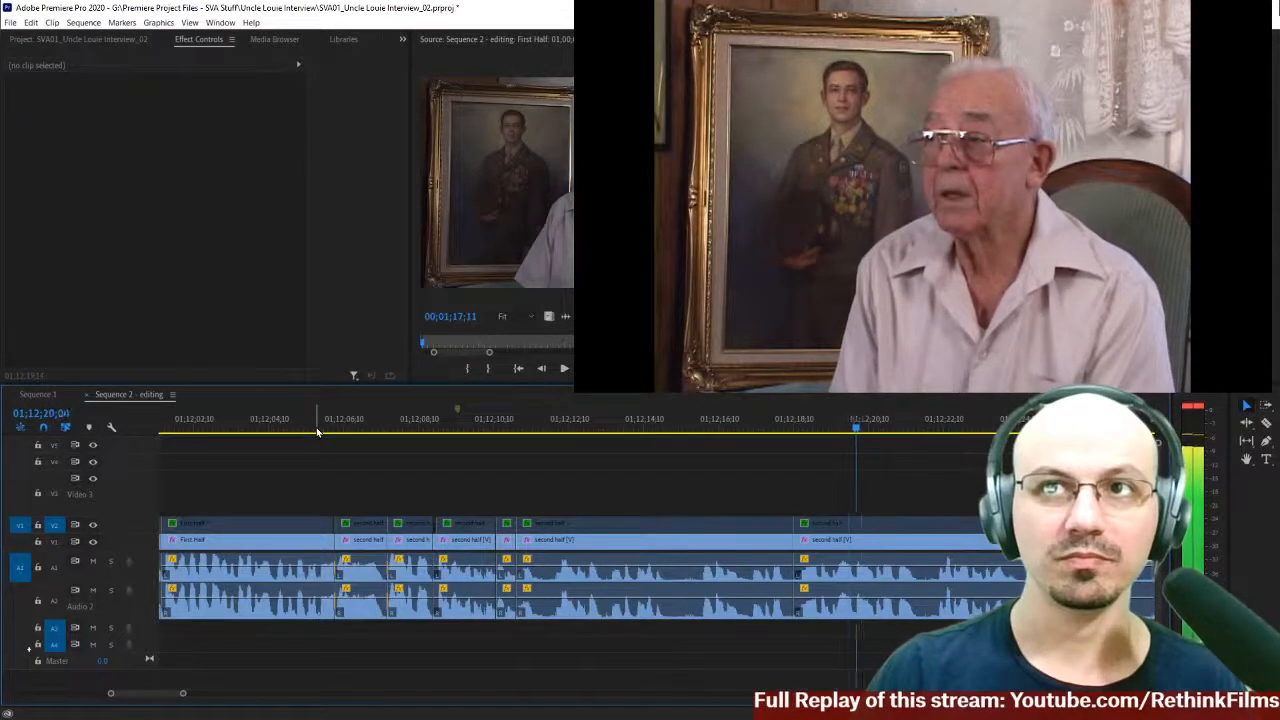
- Cut the last second half clip at 01;12;19;14, delete the short piece before the cut and close the gap
{"action": "left_click", "coordinate": [804, 431]}
{"action": "scroll", "coordinate": [705, 477], "scroll_direction": "down", "scroll_amount": 3}
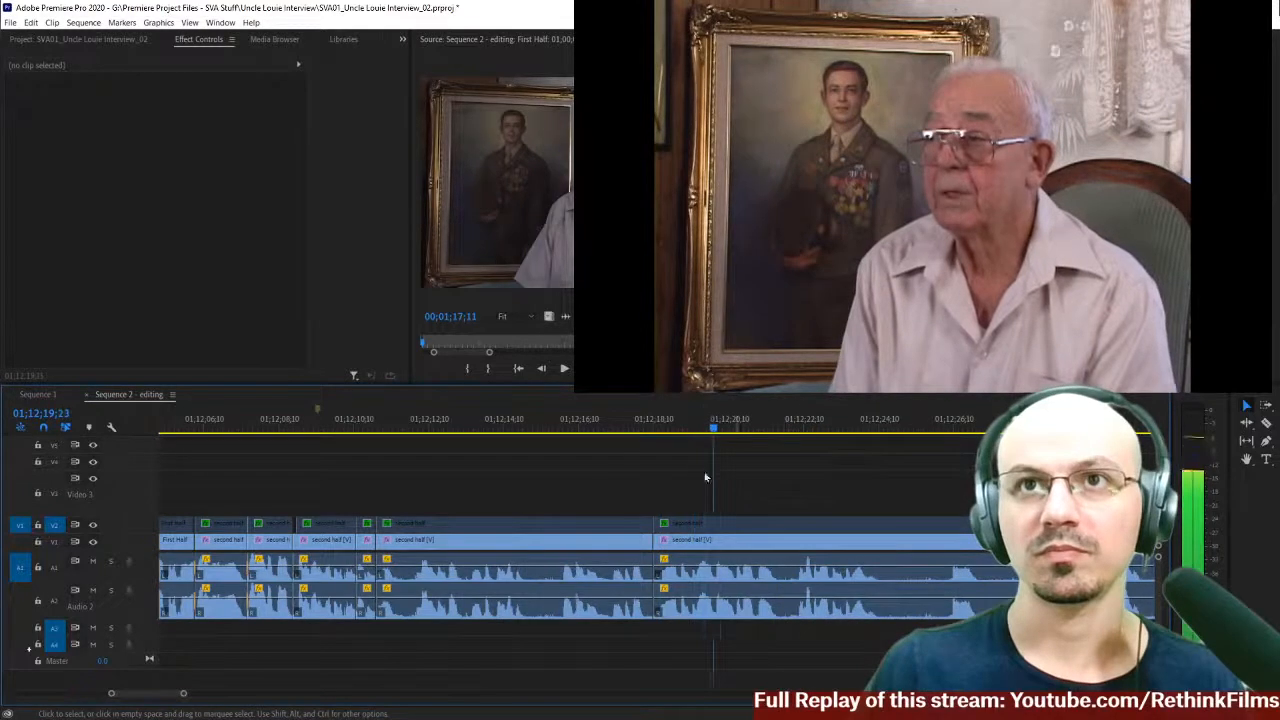
{"action": "left_click", "coordinate": [688, 431]}
{"action": "key", "text": "space"}
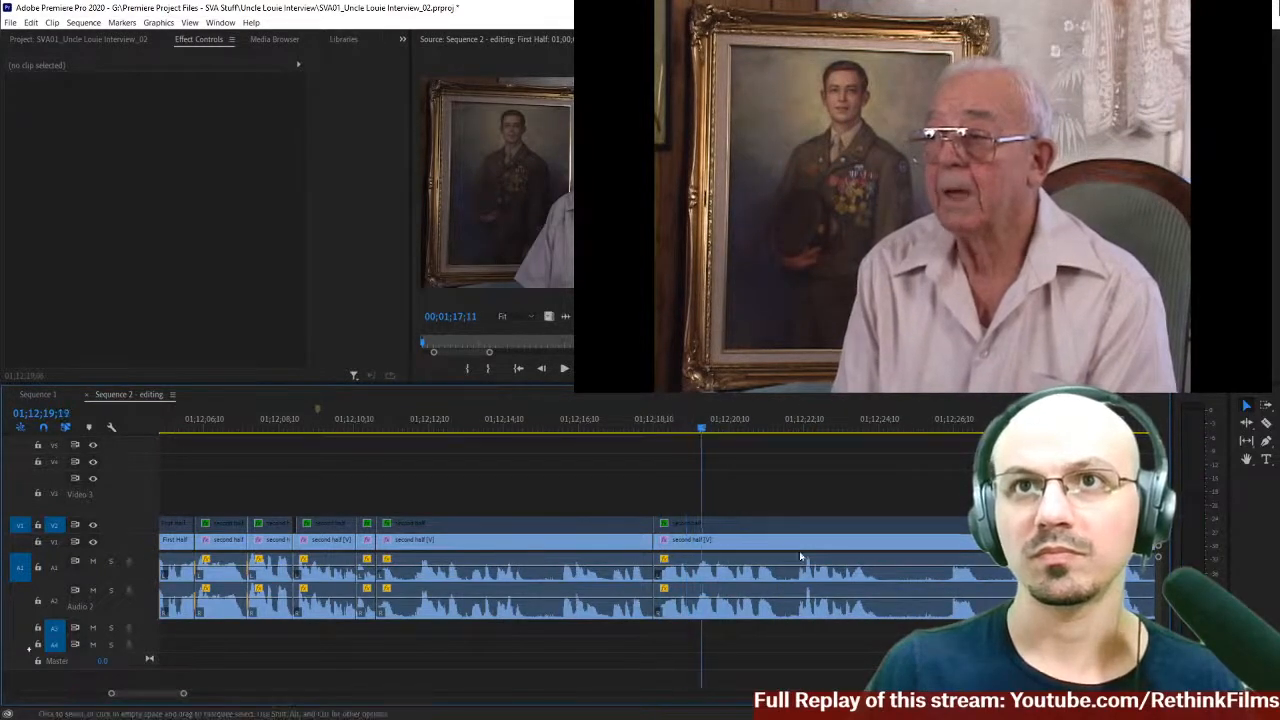
{"action": "key", "text": "Right"}
{"action": "key", "text": "c"}
{"action": "left_click", "coordinate": [704, 547]}
{"action": "key", "text": "v"}
{"action": "left_click", "coordinate": [676, 580]}
{"action": "key", "text": "Delete"}
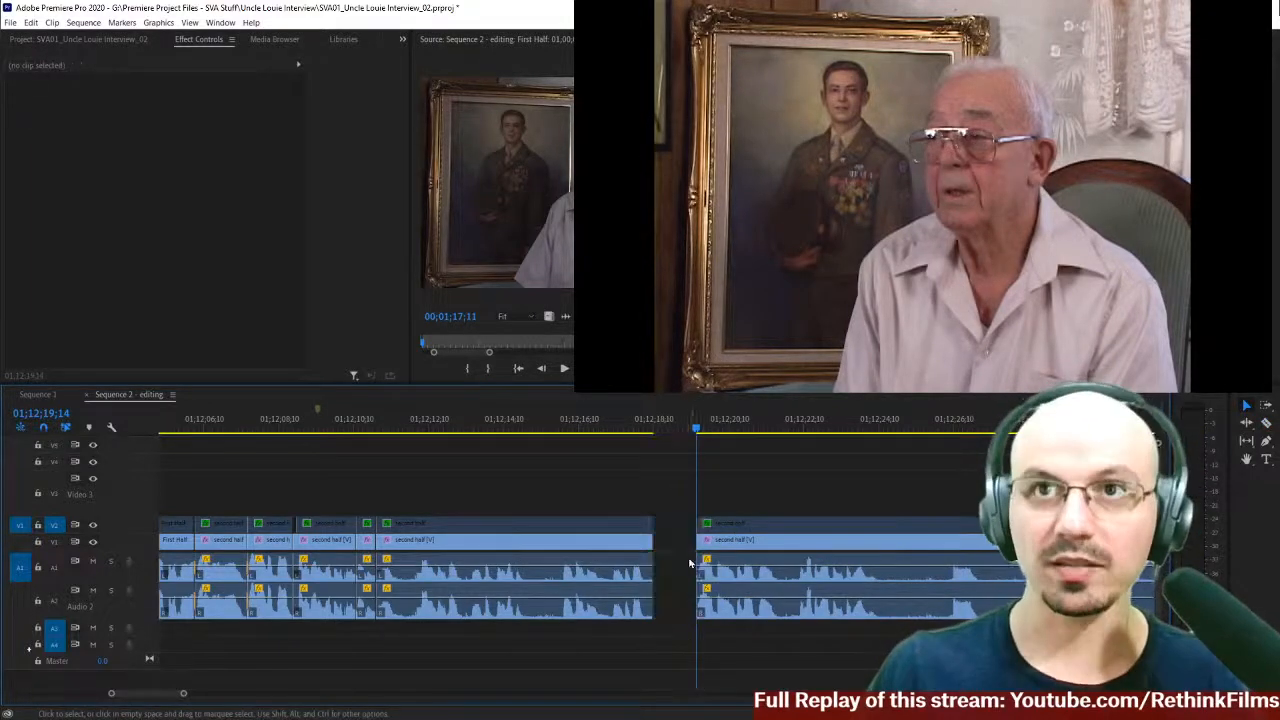
{"action": "left_click", "coordinate": [678, 543]}
{"action": "key", "text": "Delete"}
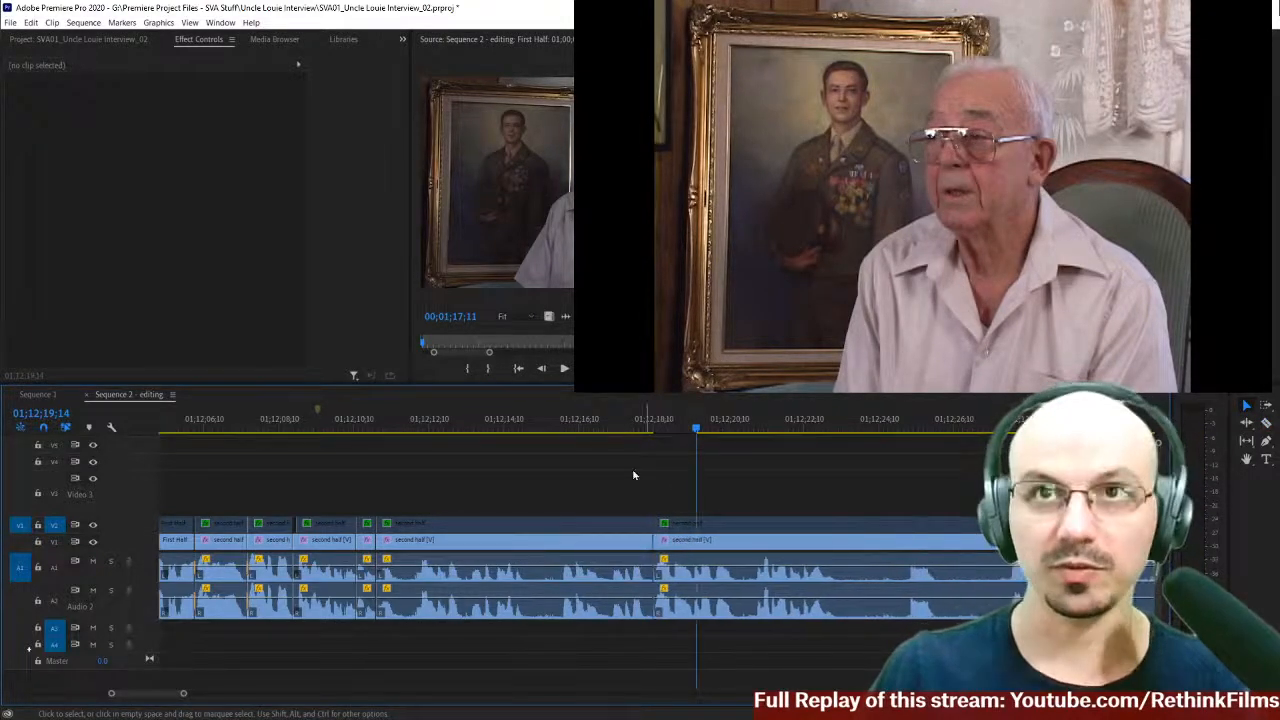
- Replay the new join from about 01;12;15;16 and cut the last second half clip at about 01;12;23;06
{"action": "left_click", "coordinate": [548, 420]}
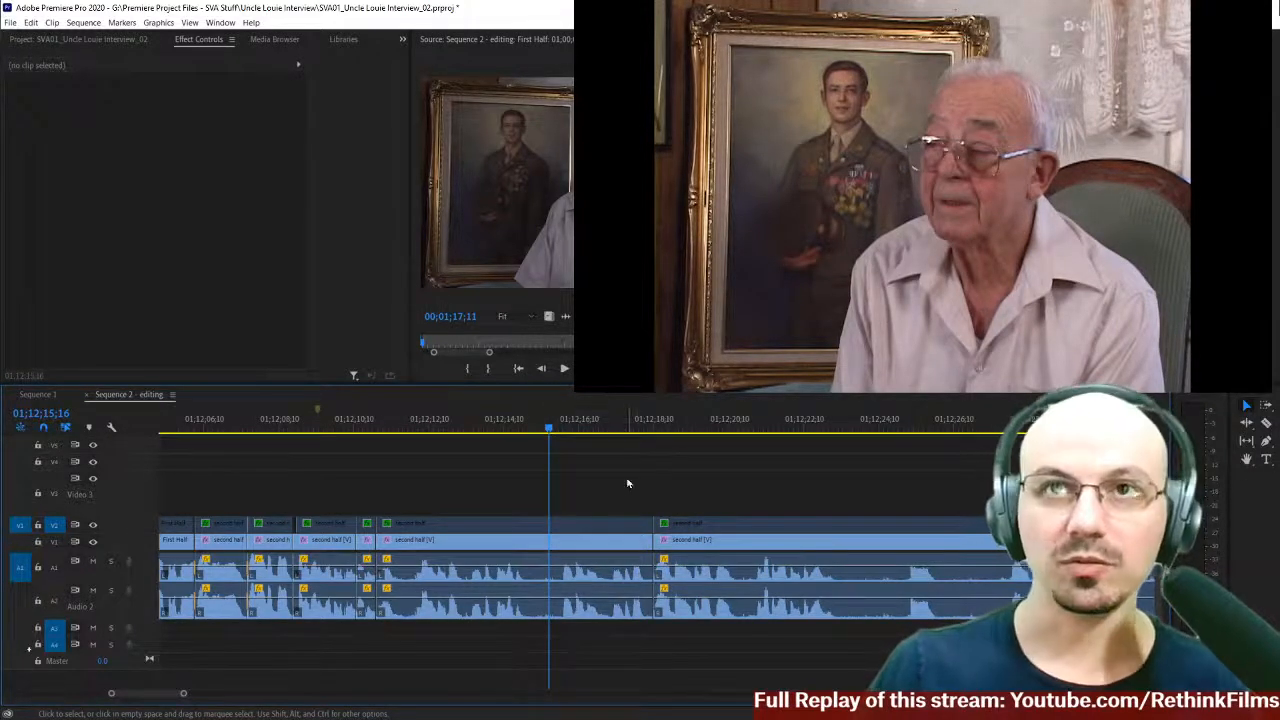
{"action": "left_click", "coordinate": [601, 428]}
{"action": "key", "text": "space"}
{"action": "scroll", "coordinate": [652, 475], "scroll_direction": "down", "scroll_amount": 2}
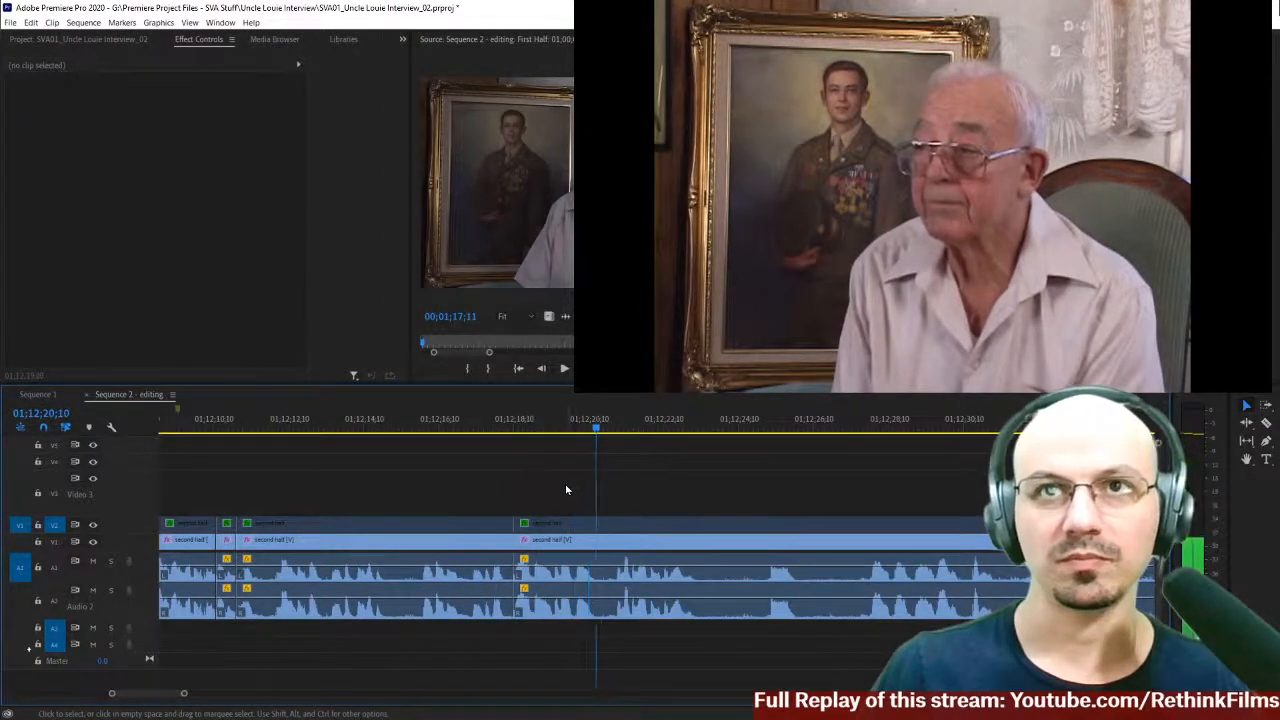
{"action": "key", "text": "c"}
{"action": "left_click", "coordinate": [700, 538]}
{"action": "scroll", "coordinate": [750, 491], "scroll_direction": "right", "scroll_amount": 2}
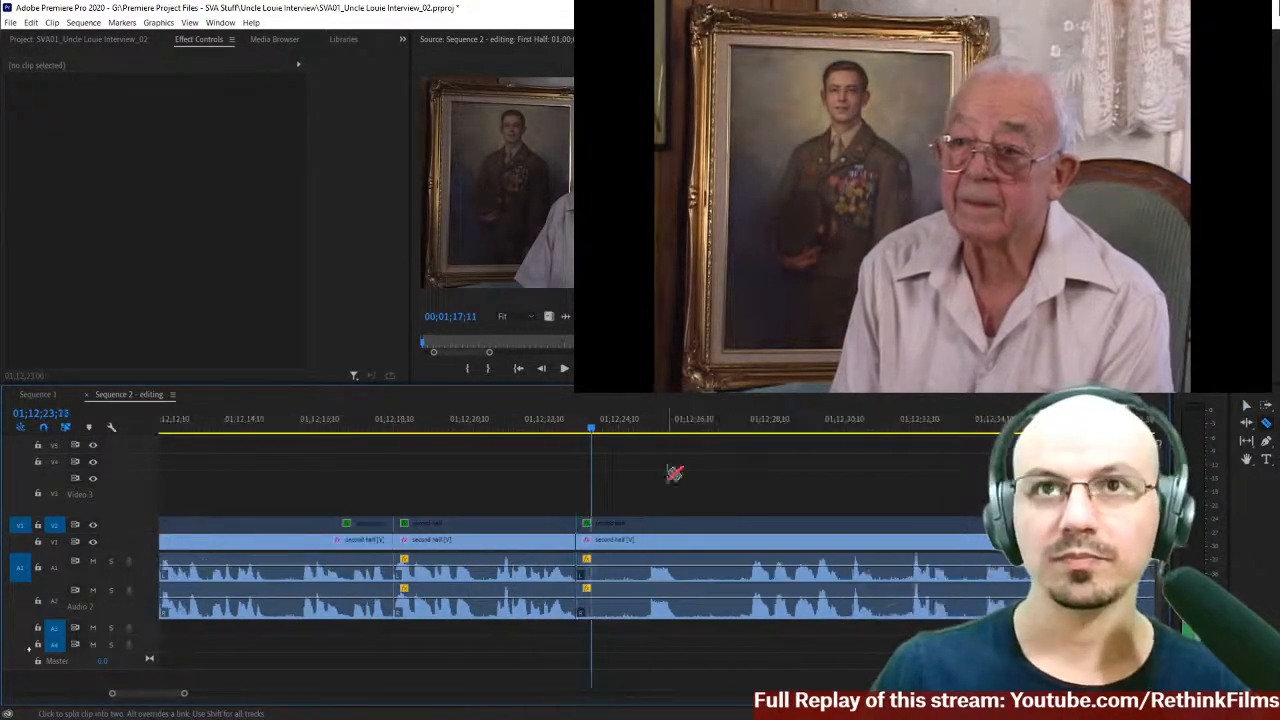
- Play on past the new cut, then replay across it and listen to the following section
{"action": "scroll", "coordinate": [670, 472], "scroll_direction": "right", "scroll_amount": 2}
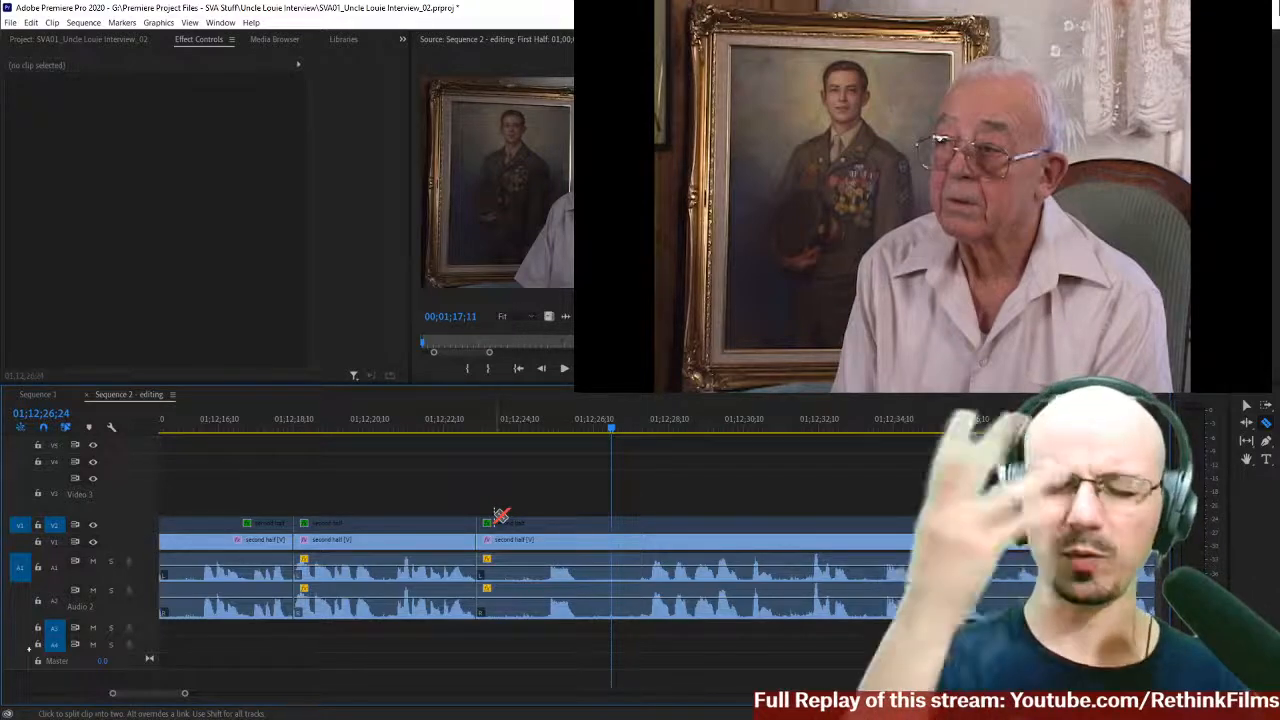
{"action": "key", "text": "space"}
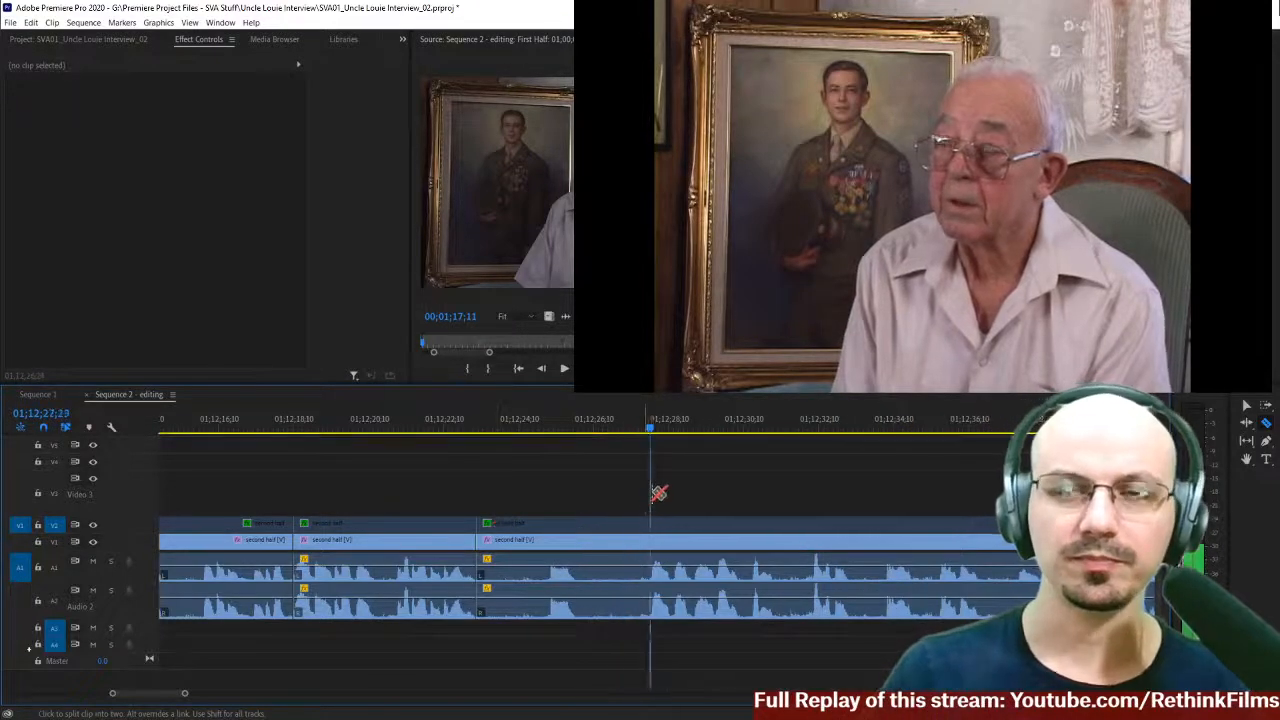
{"action": "left_click", "coordinate": [408, 426]}
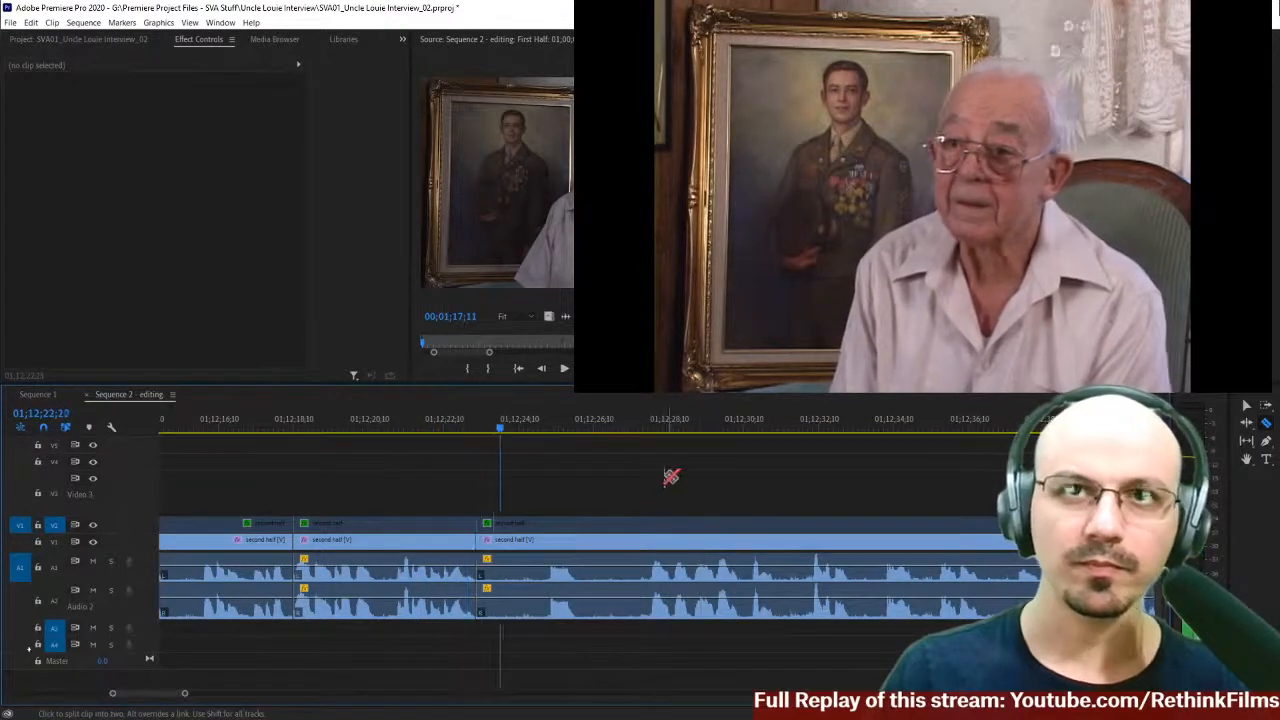
{"action": "scroll", "coordinate": [676, 495], "scroll_direction": "down", "scroll_amount": 3}
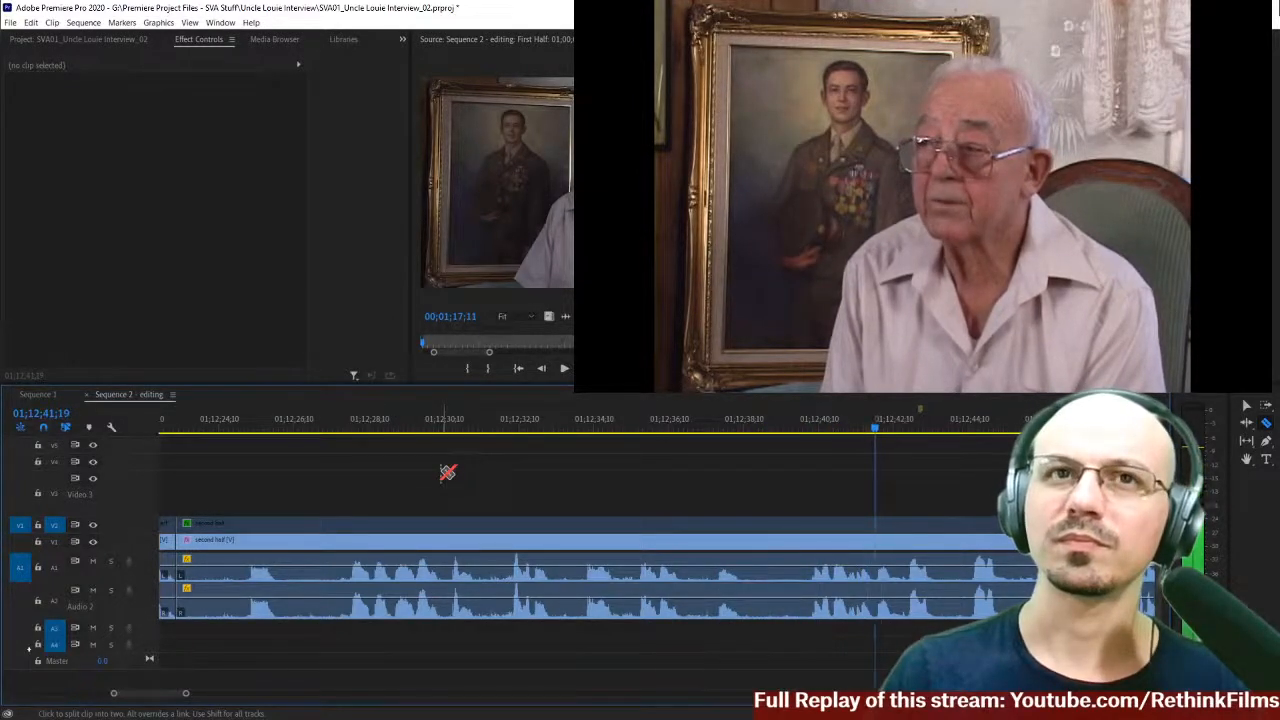
- Cut the last second half clip at about 01;12;27 and delete the piece between this cut and the previous one
{"action": "key", "text": "minus"}
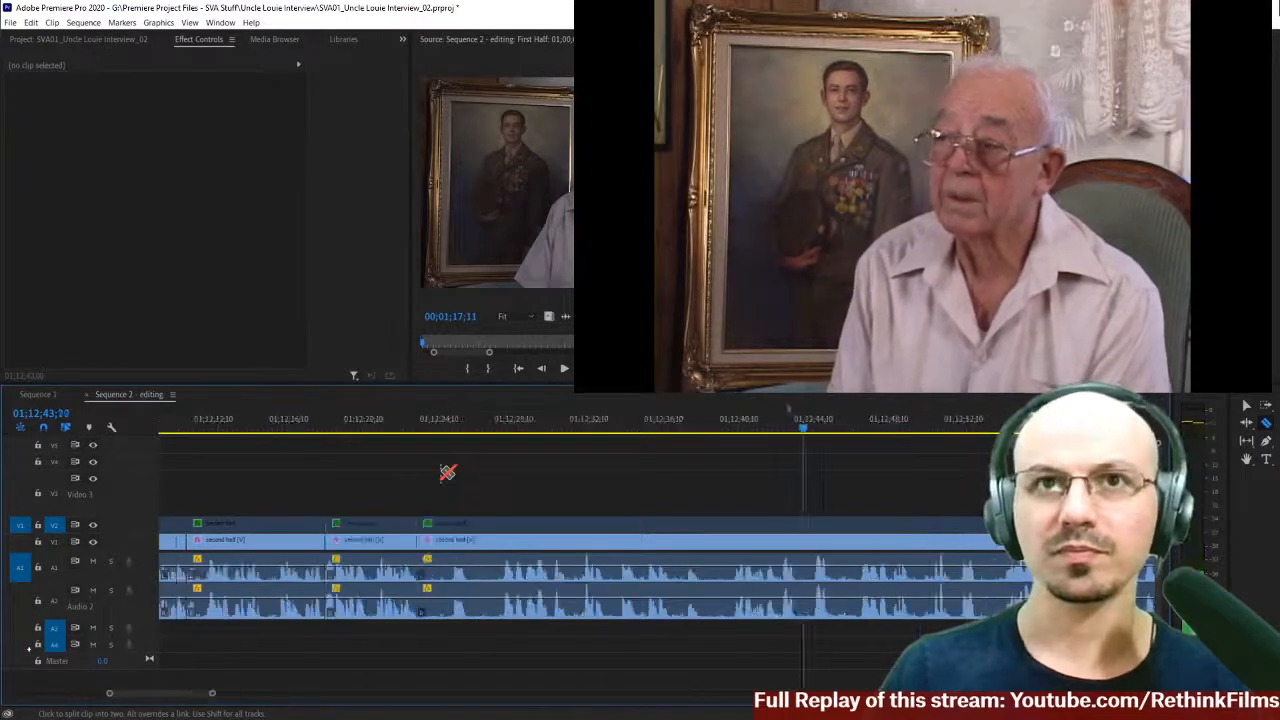
{"action": "left_click", "coordinate": [497, 541]}
{"action": "left_click", "coordinate": [453, 432]}
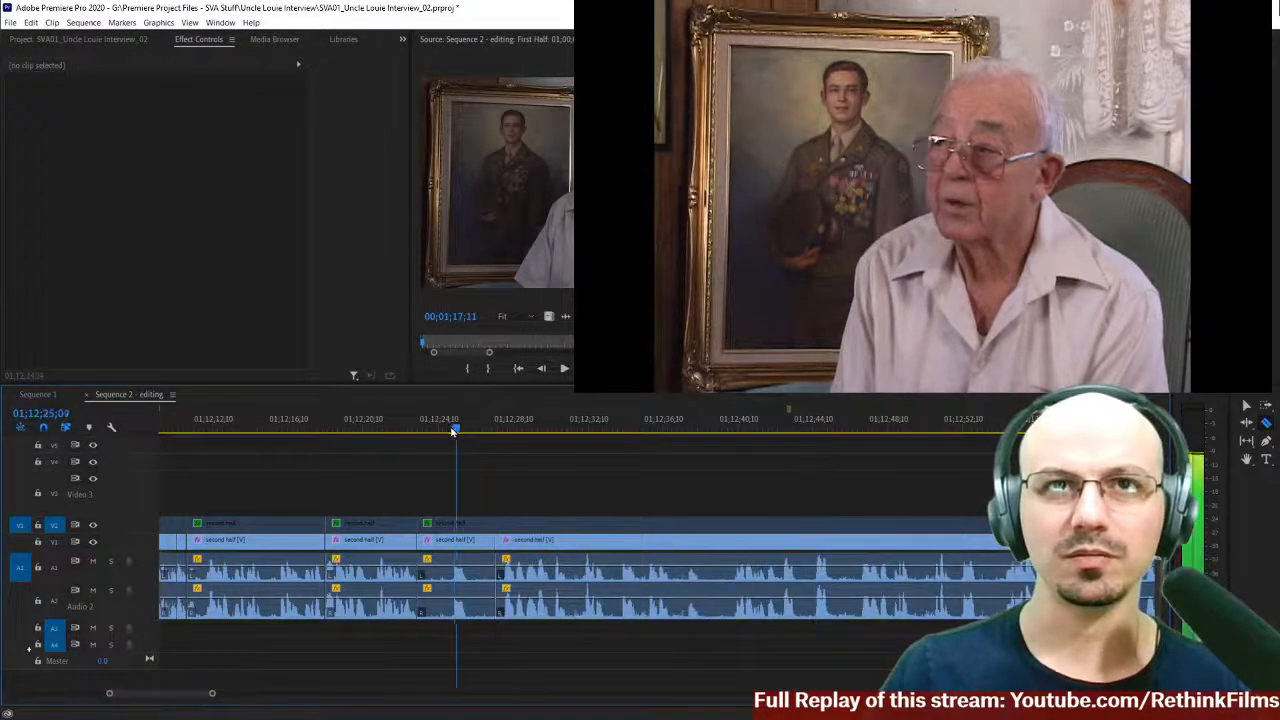
{"action": "key", "text": "v"}
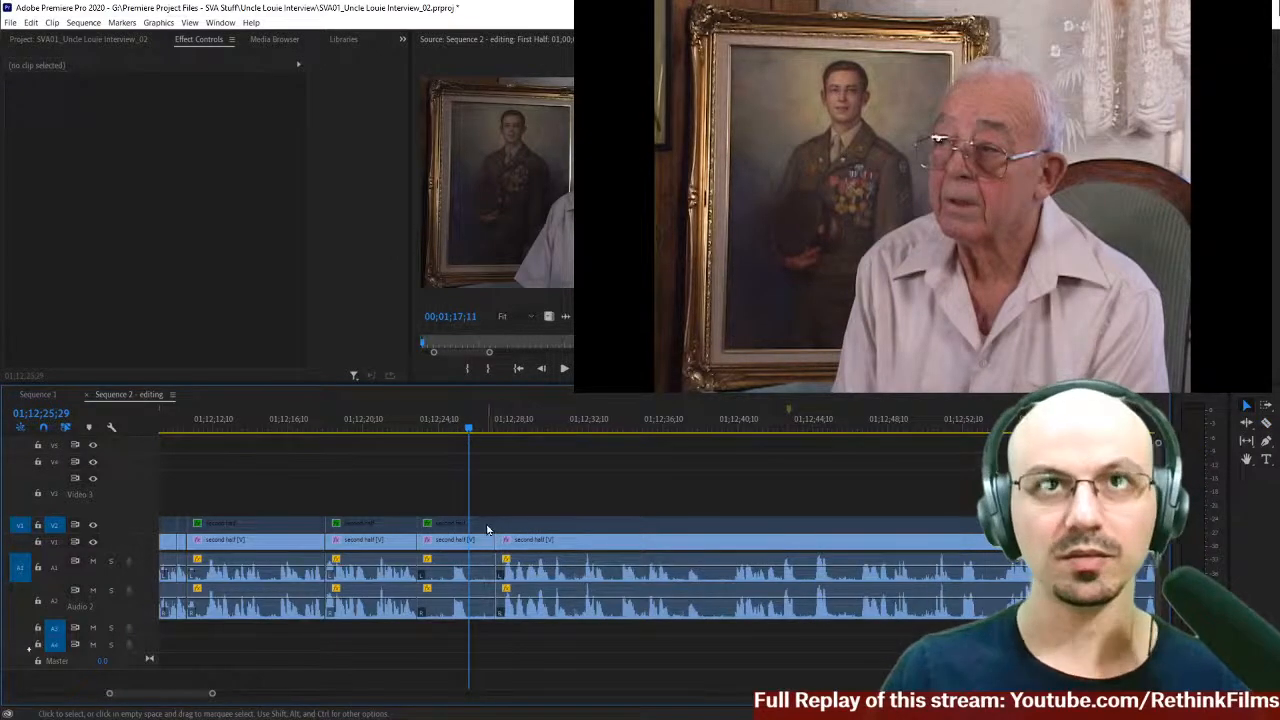
{"action": "key", "text": "c"}
{"action": "key", "text": "v"}
{"action": "left_click", "coordinate": [465, 595]}
{"action": "key", "text": "Delete"}
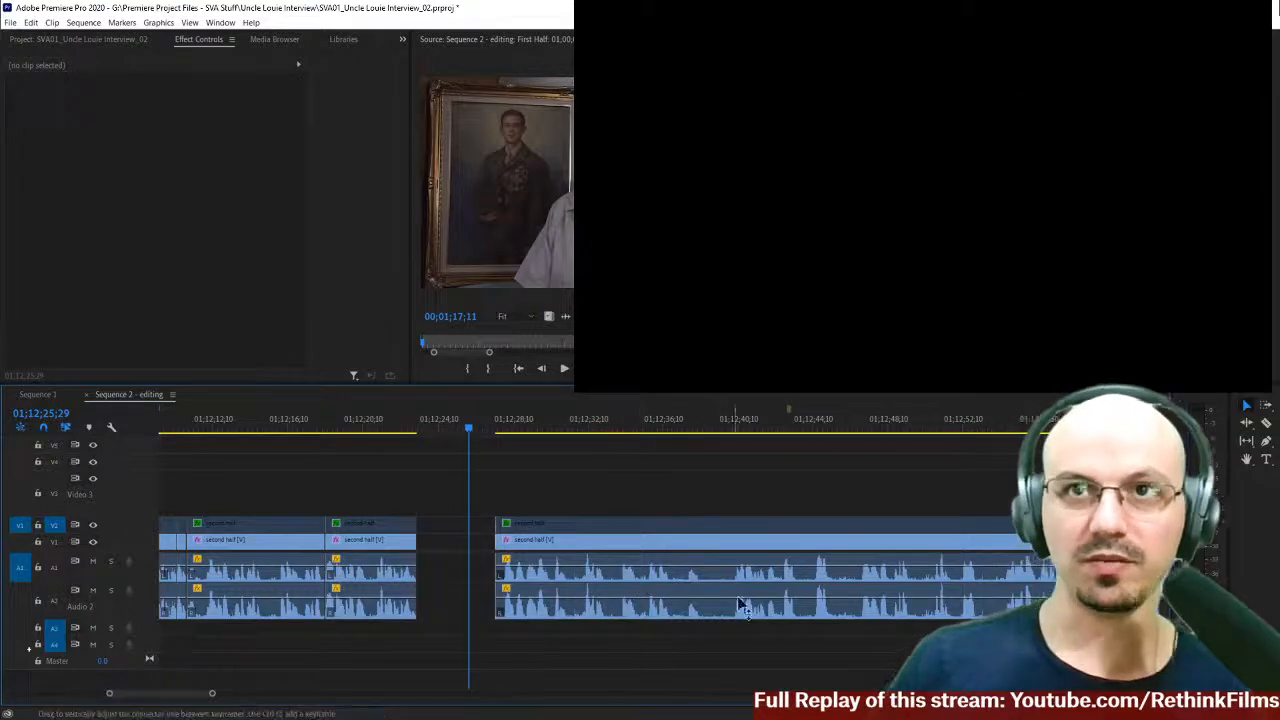
- Play through the remaining second half clip and cut it at 01;13;01;18
{"action": "scroll", "coordinate": [780, 524], "scroll_direction": "down", "scroll_amount": 3}
{"action": "key", "text": "space"}
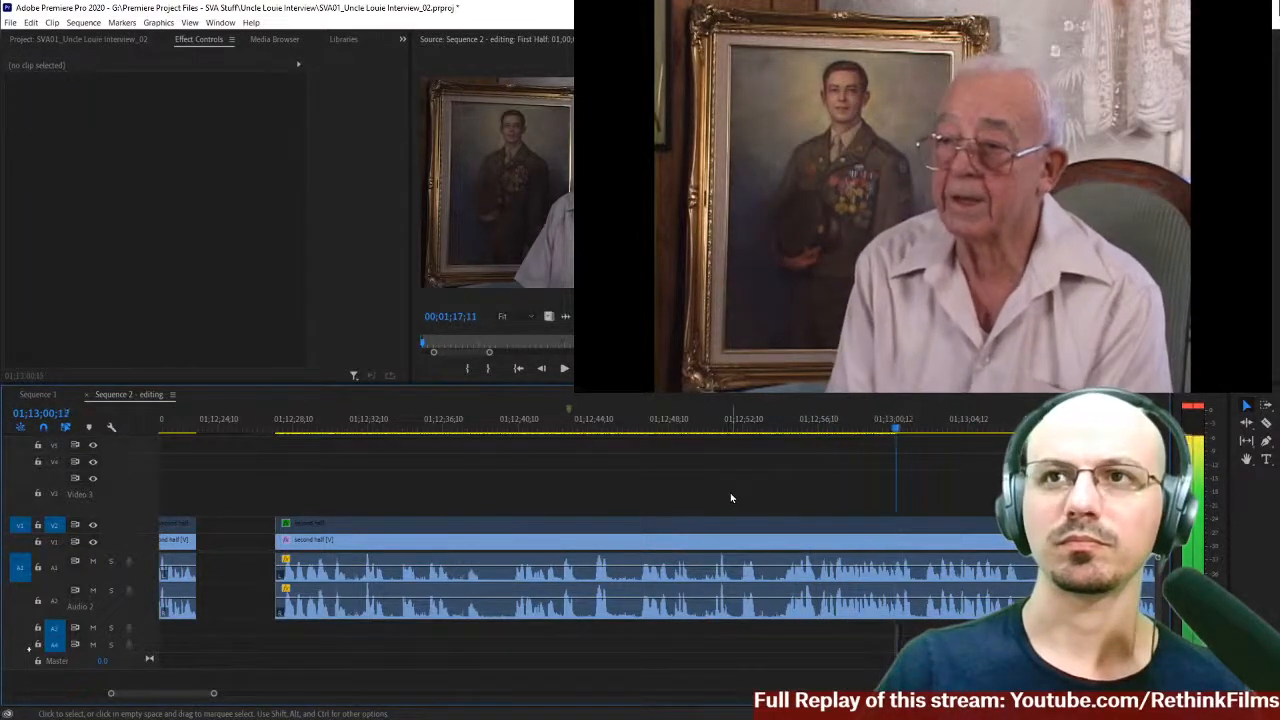
{"action": "key", "text": "space"}
{"action": "key", "text": "c"}
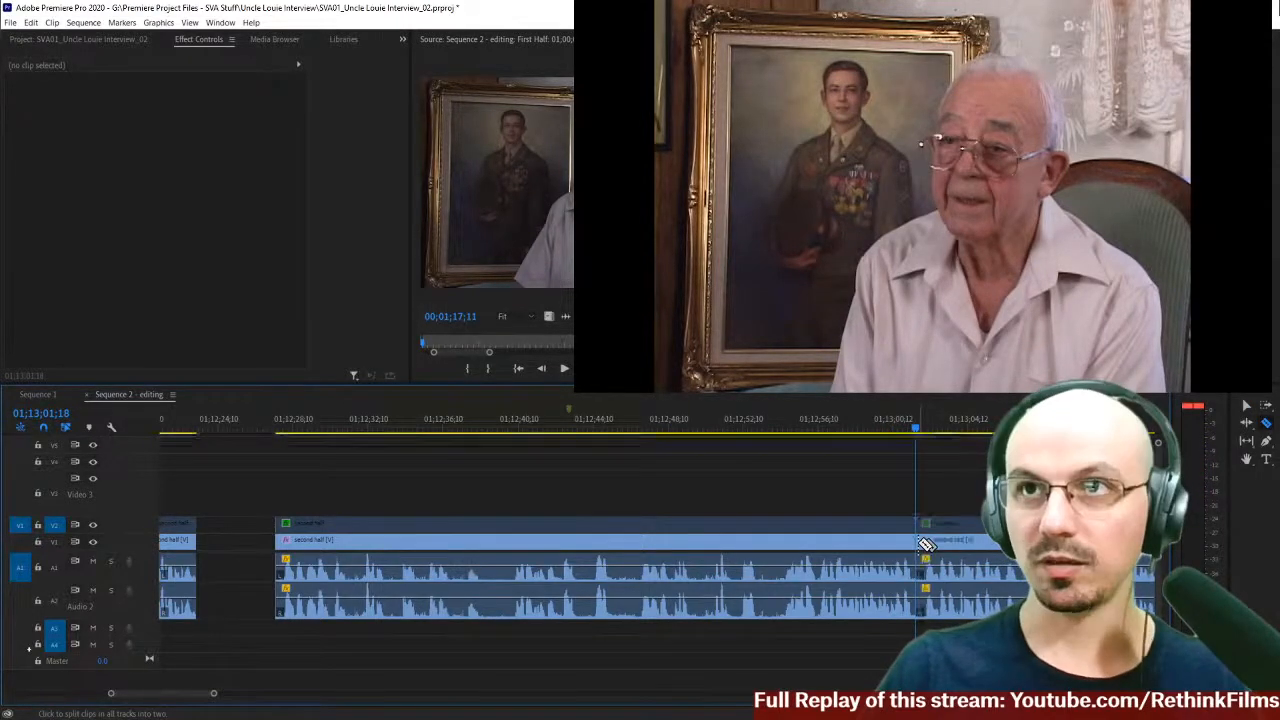
{"action": "key", "text": "v"}
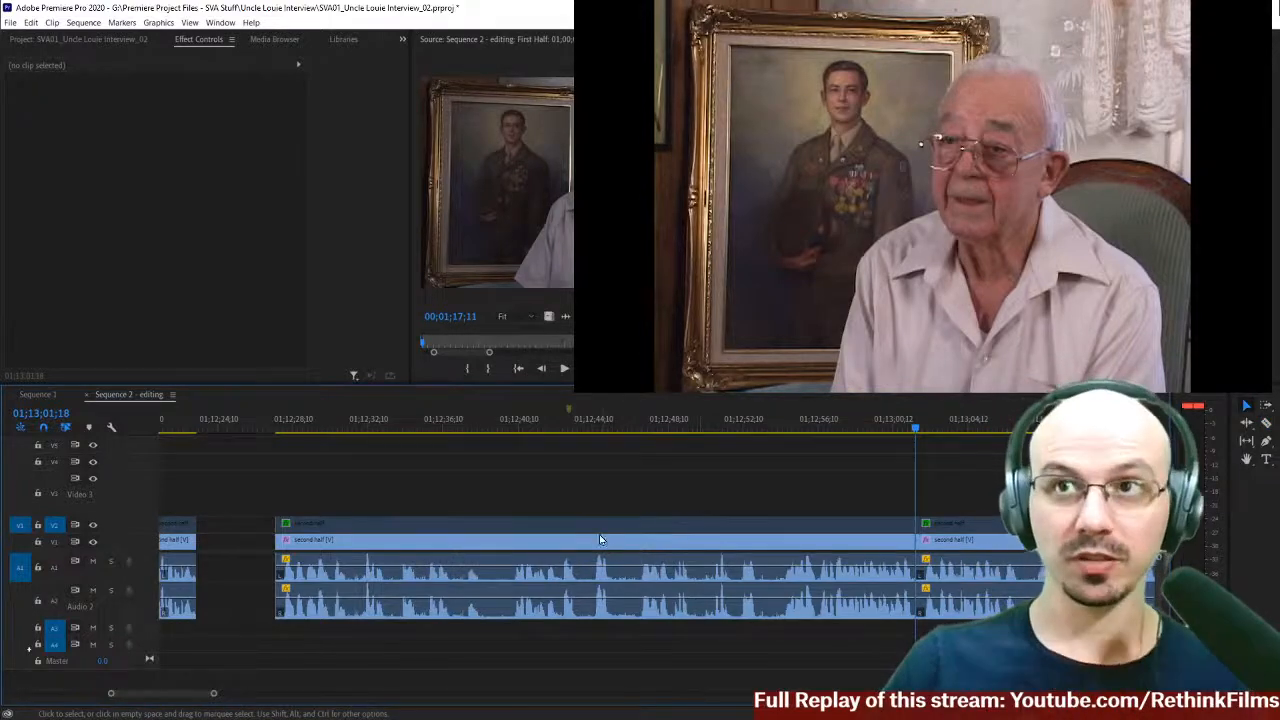
- Shift all clips after the deleted piece about 35 seconds later, making room for a copy of the first piece
{"action": "key", "text": "a"}
{"action": "left_click", "coordinate": [457, 537]}
{"action": "key", "text": "v"}
{"action": "left_click_drag", "start_coordinate": [452, 547], "coordinate": [1117, 547]}
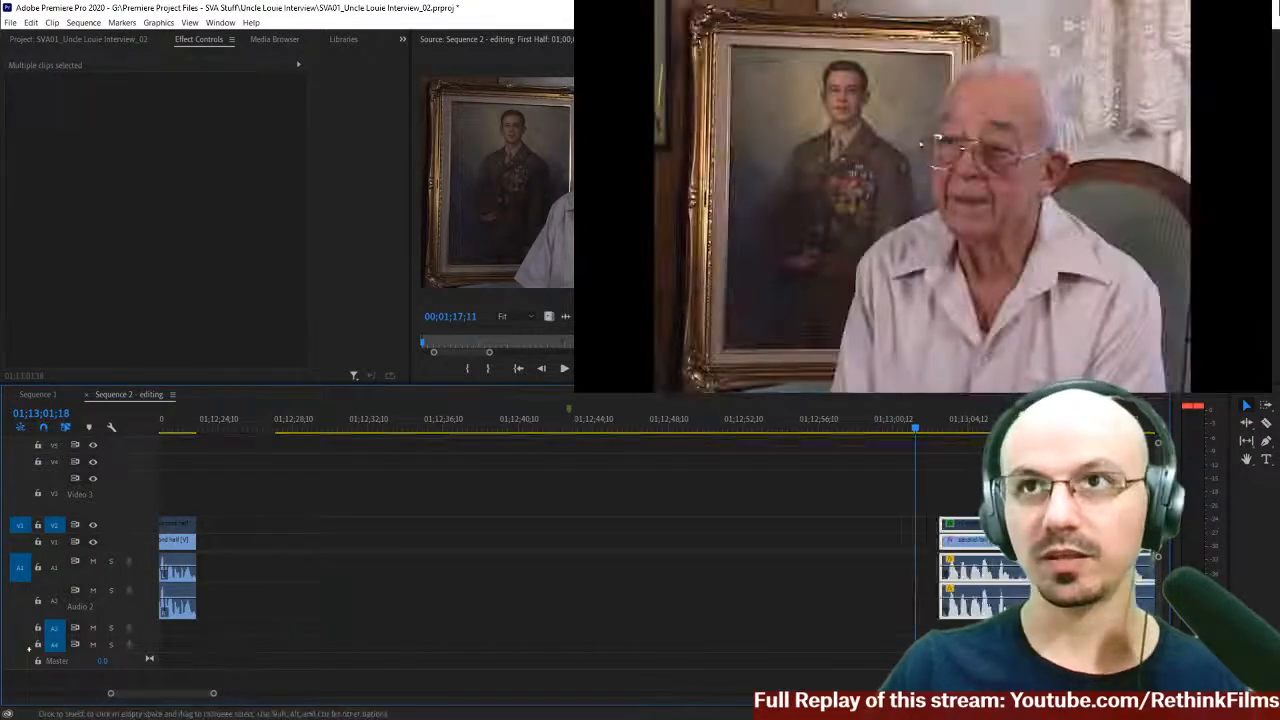
- Paste a copy of the first shifted piece just after the earlier clips and move it down onto their video and audio tracks
{"action": "left_click", "coordinate": [977, 491]}
{"action": "left_click_drag", "start_coordinate": [929, 492], "coordinate": [1011, 591]}
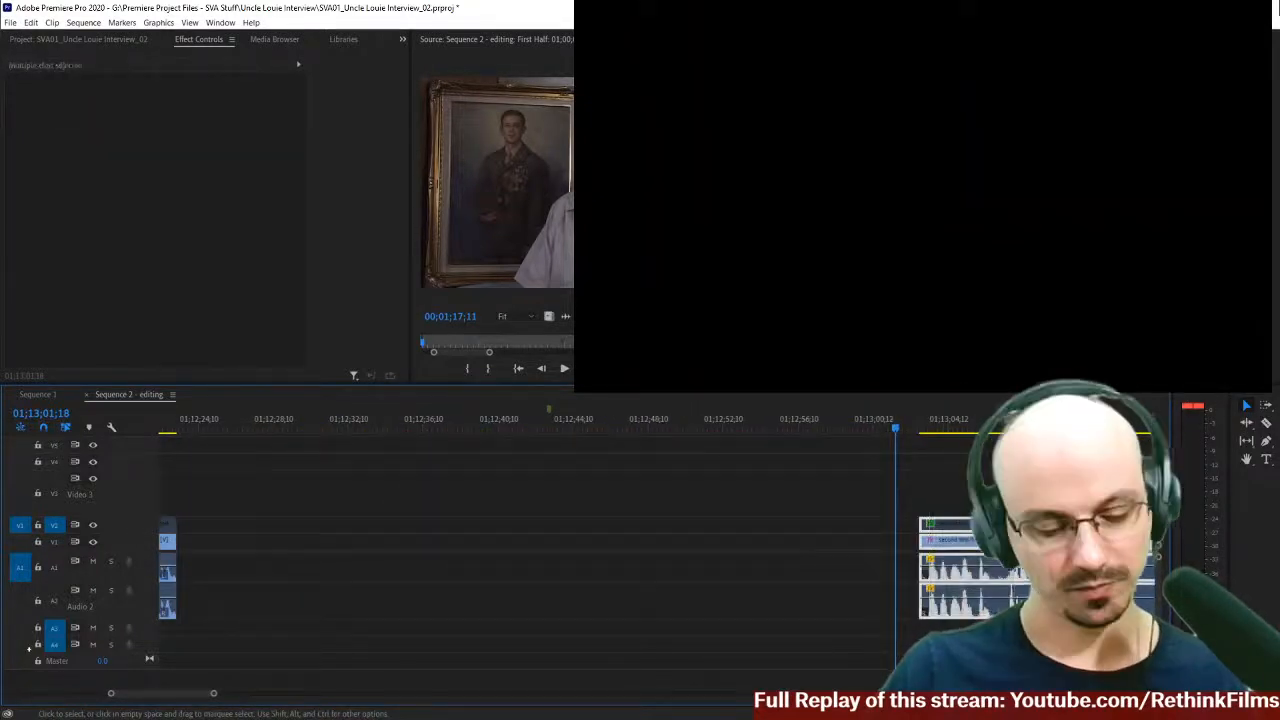
{"action": "scroll", "coordinate": [165, 432], "scroll_direction": "up", "scroll_amount": 1}
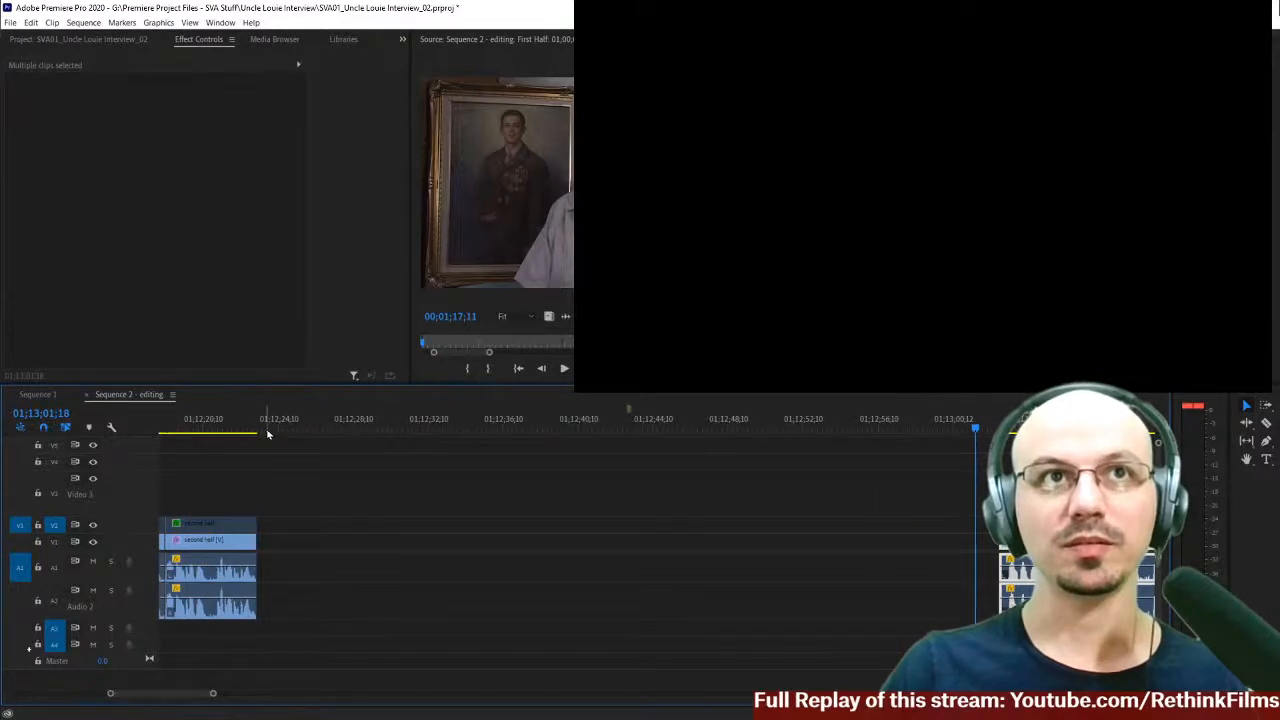
{"action": "key", "text": "ctrl+v"}
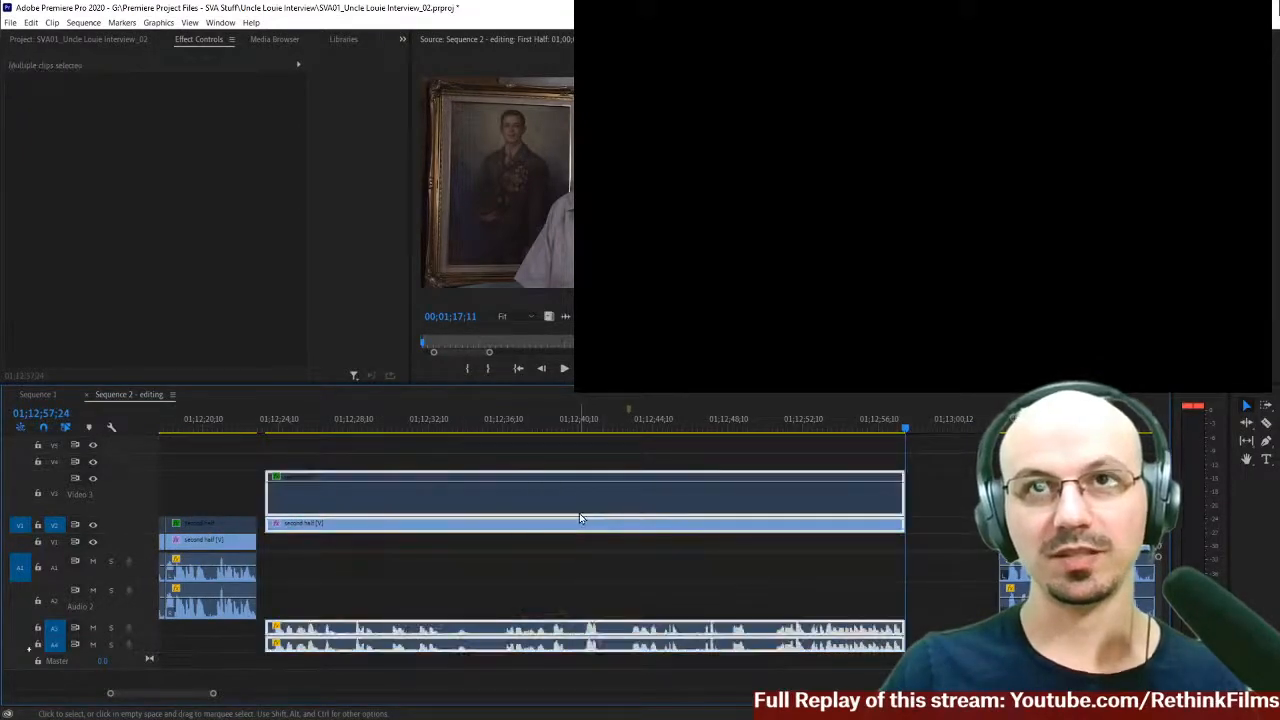
{"action": "left_click_drag", "start_coordinate": [580, 516], "coordinate": [583, 548]}
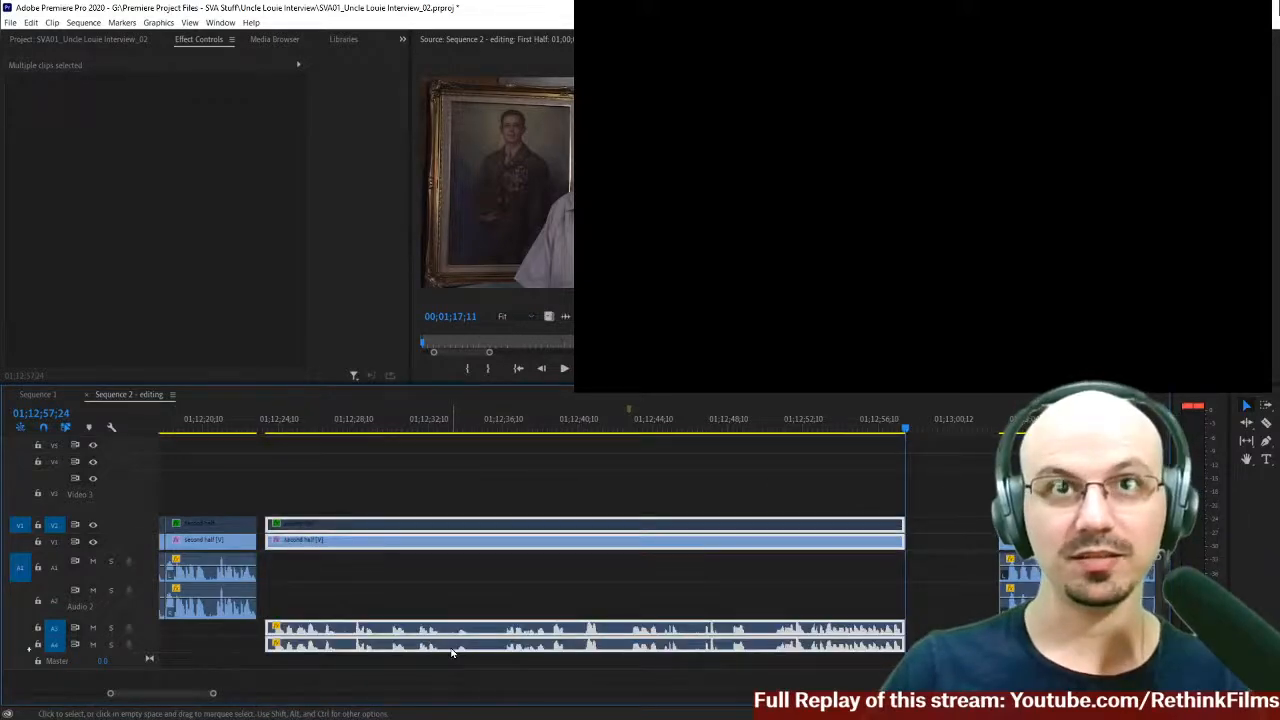
{"action": "left_click_drag", "start_coordinate": [455, 580], "coordinate": [460, 566]}
{"action": "scroll", "coordinate": [509, 493], "scroll_direction": "down", "scroll_amount": 4}
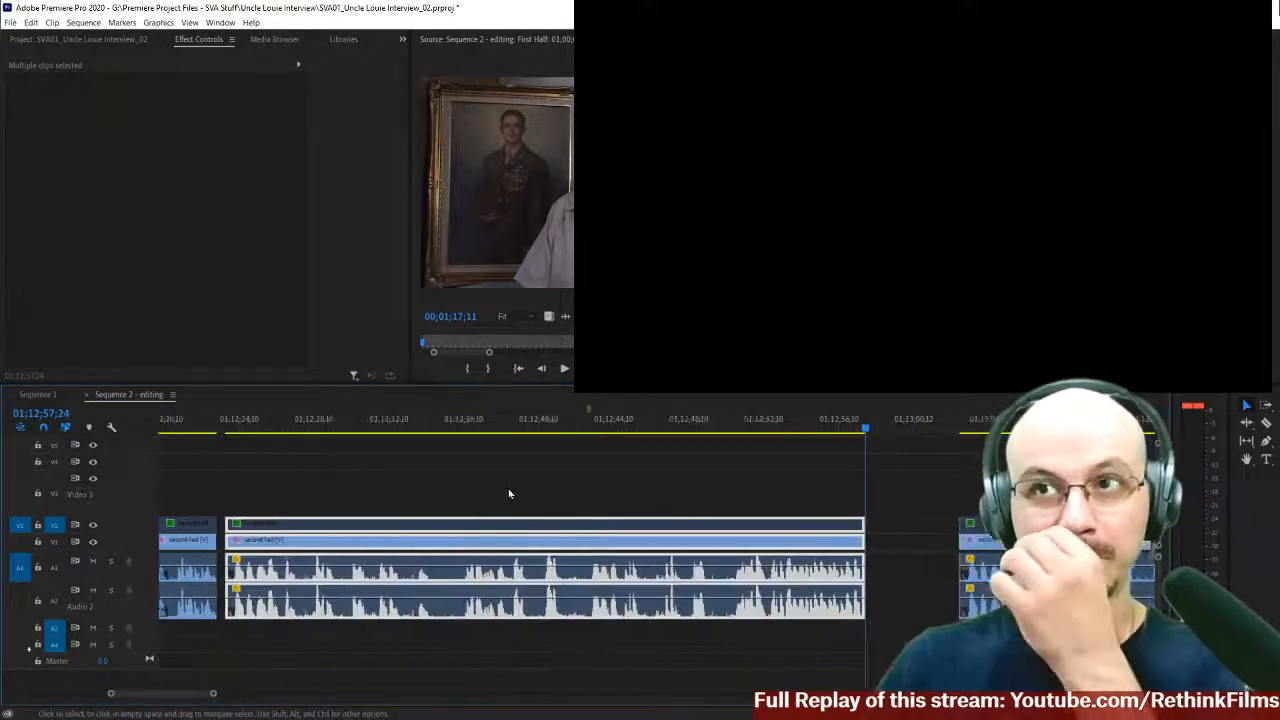
- Close the gap after the pasted piece and shift the following clips slightly later, leaving a gap of under one second
{"action": "left_click", "coordinate": [772, 545]}
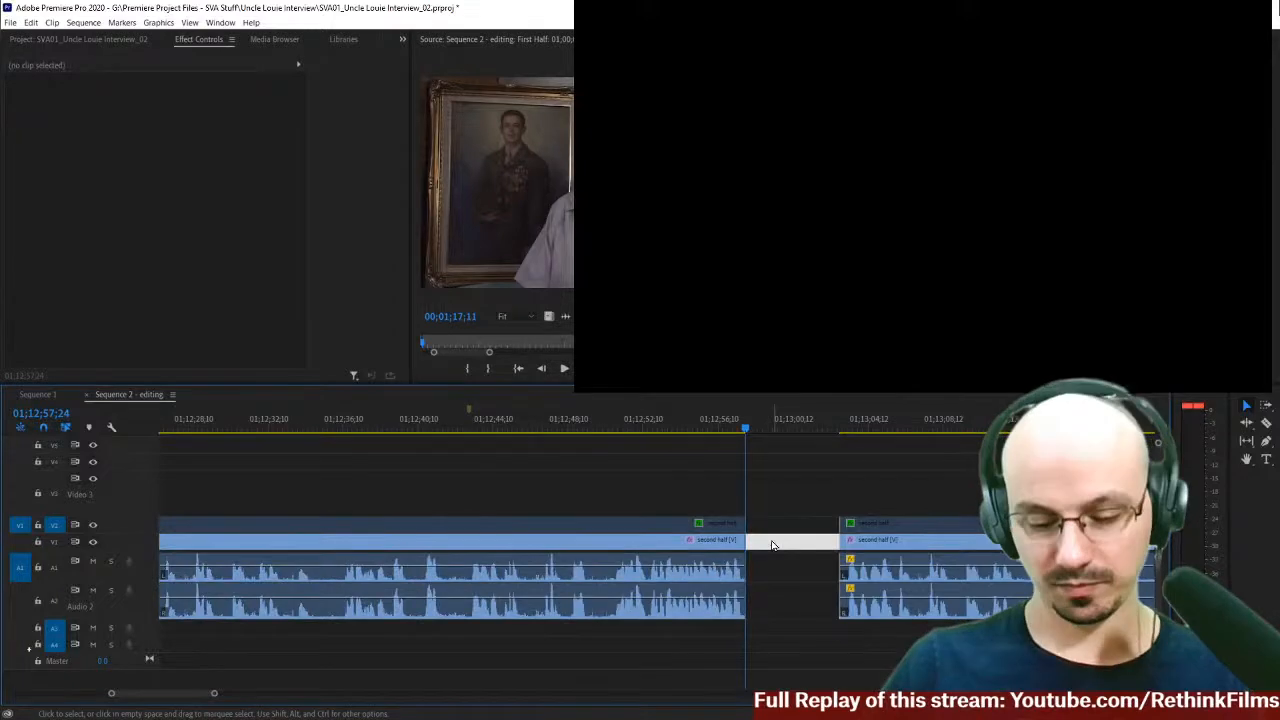
{"action": "key", "text": "Delete"}
{"action": "key", "text": "a"}
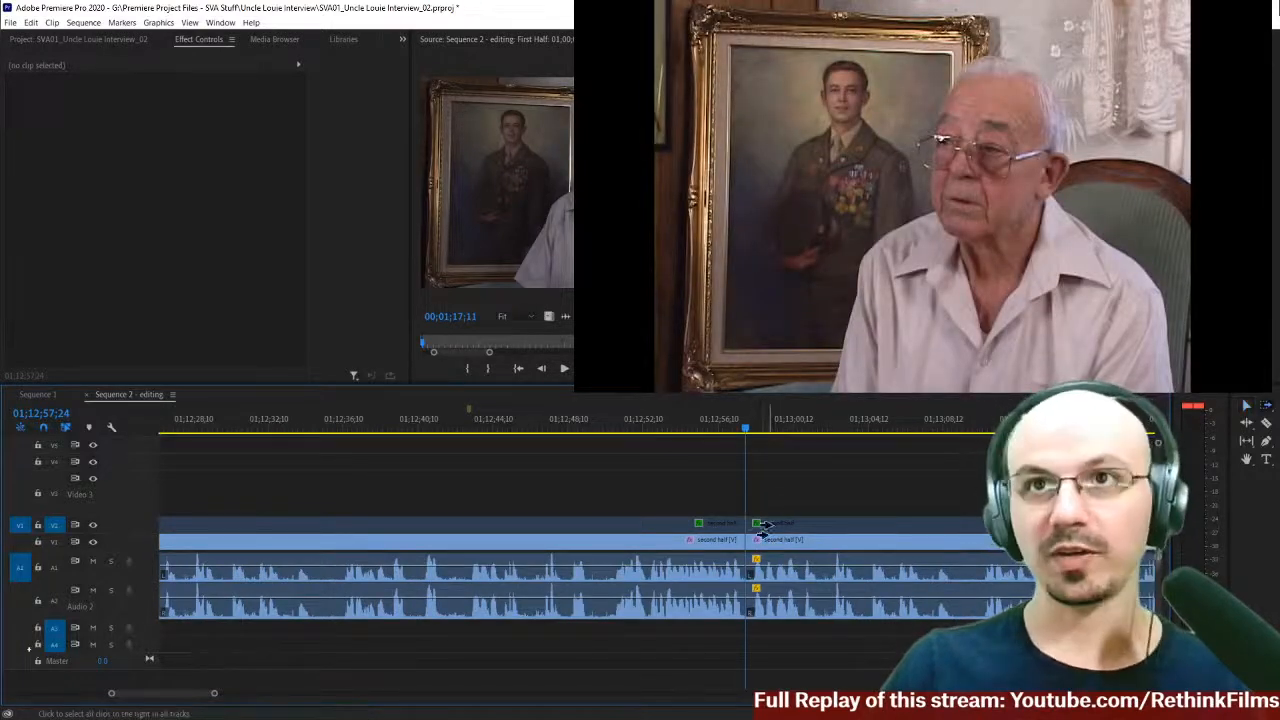
{"action": "left_click_drag", "start_coordinate": [772, 540], "coordinate": [804, 553]}
{"action": "scroll", "coordinate": [600, 497], "scroll_direction": "up", "scroll_amount": 2}
{"action": "key", "text": "v"}
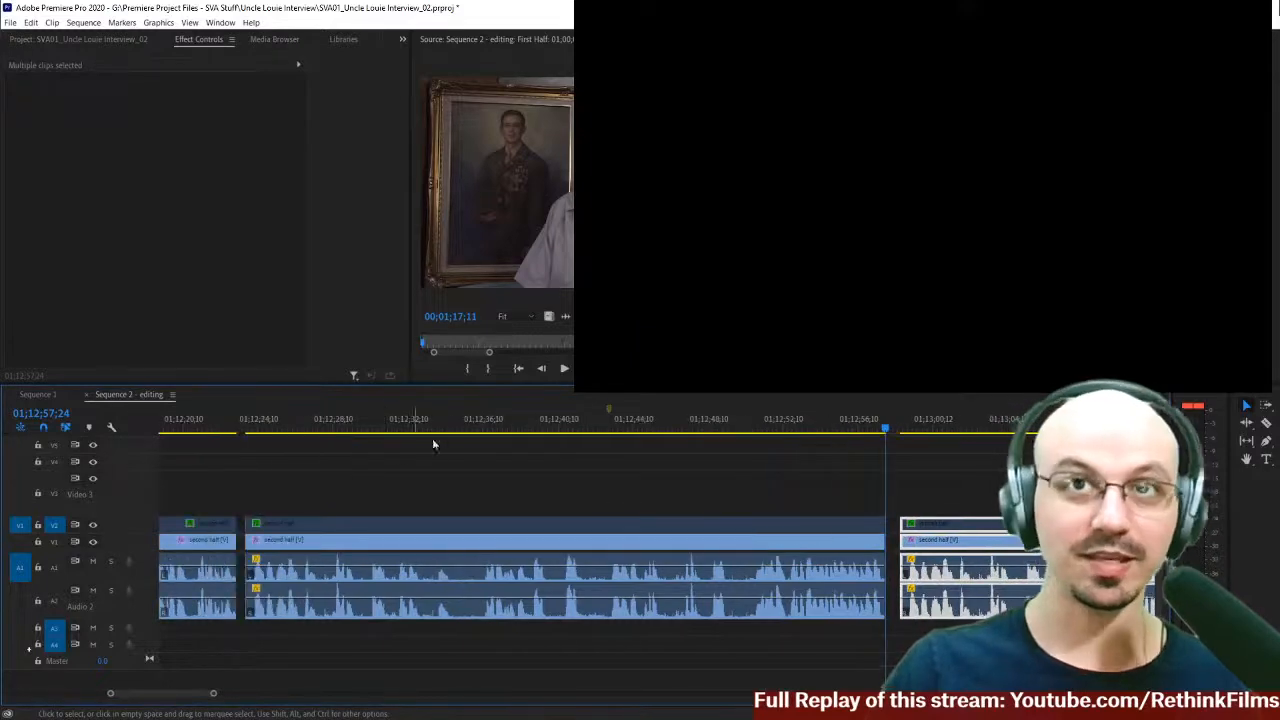
- Return to the start of the pasted piece and play it from 01;12;23;15
{"action": "scroll", "coordinate": [29, 648], "scroll_direction": "down", "scroll_amount": 3}
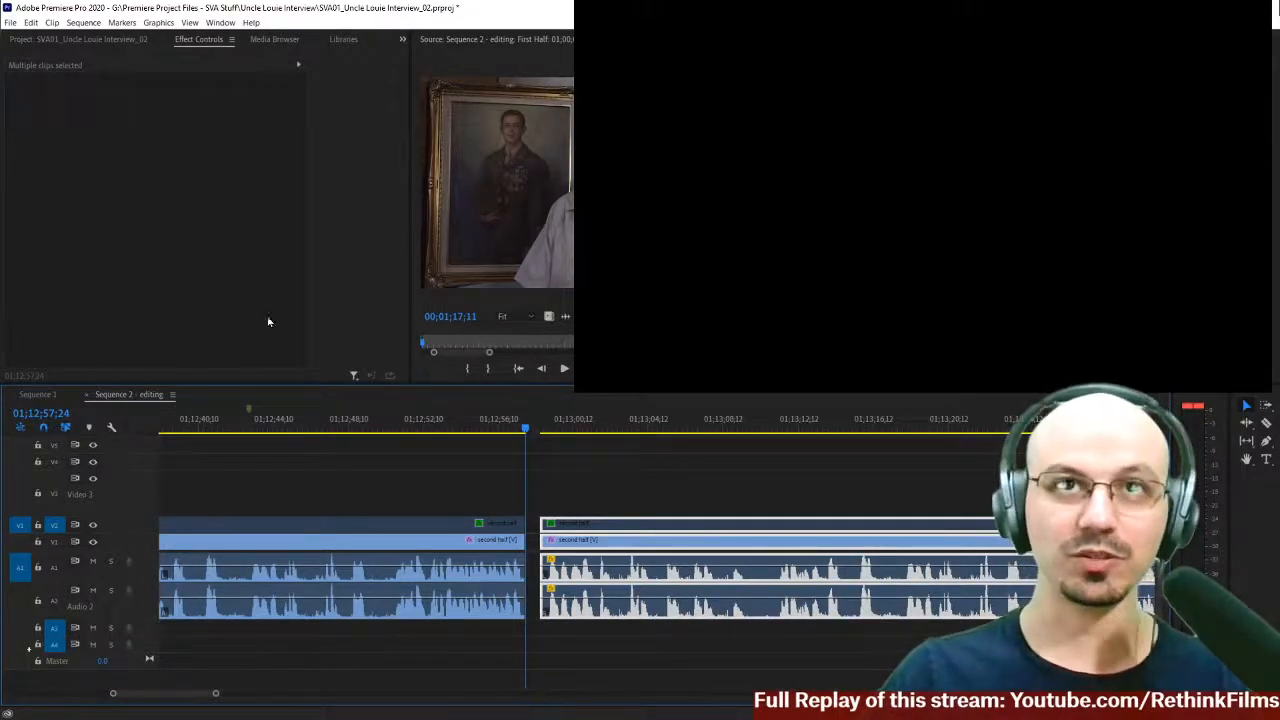
{"action": "scroll", "coordinate": [358, 501], "scroll_direction": "up", "scroll_amount": 10}
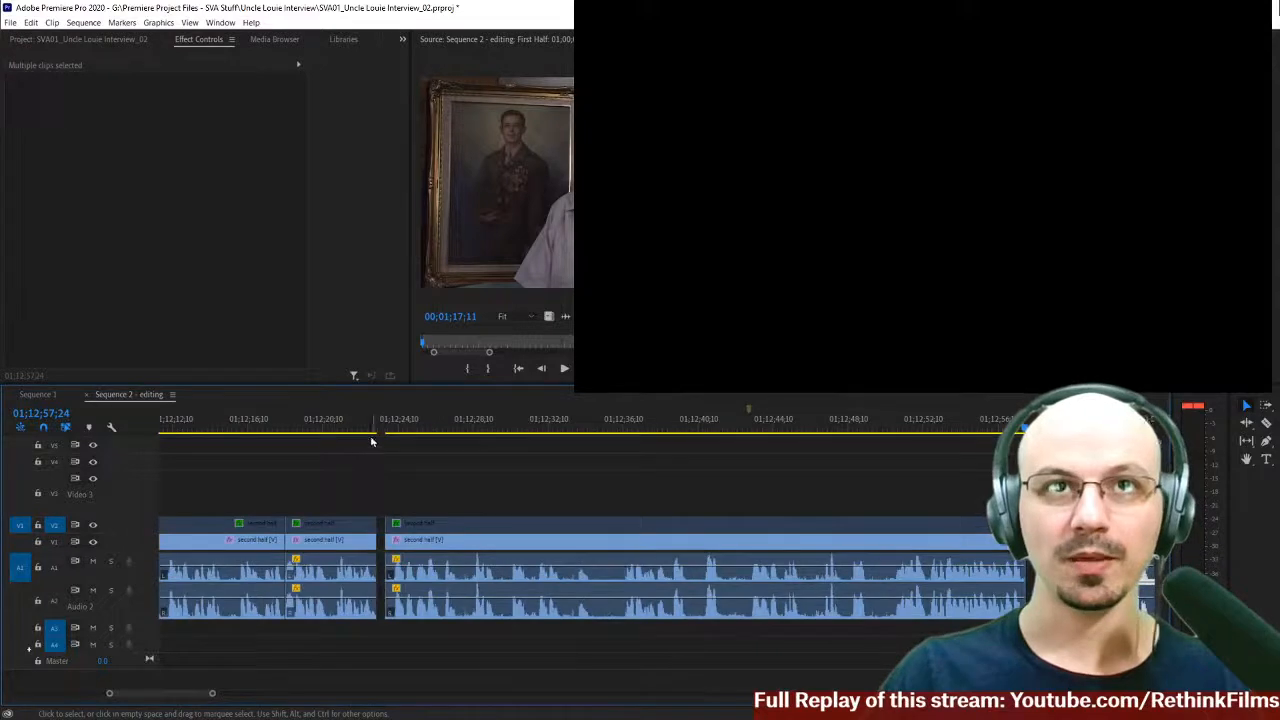
{"action": "left_click", "coordinate": [383, 428]}
{"action": "key", "text": "equal"}
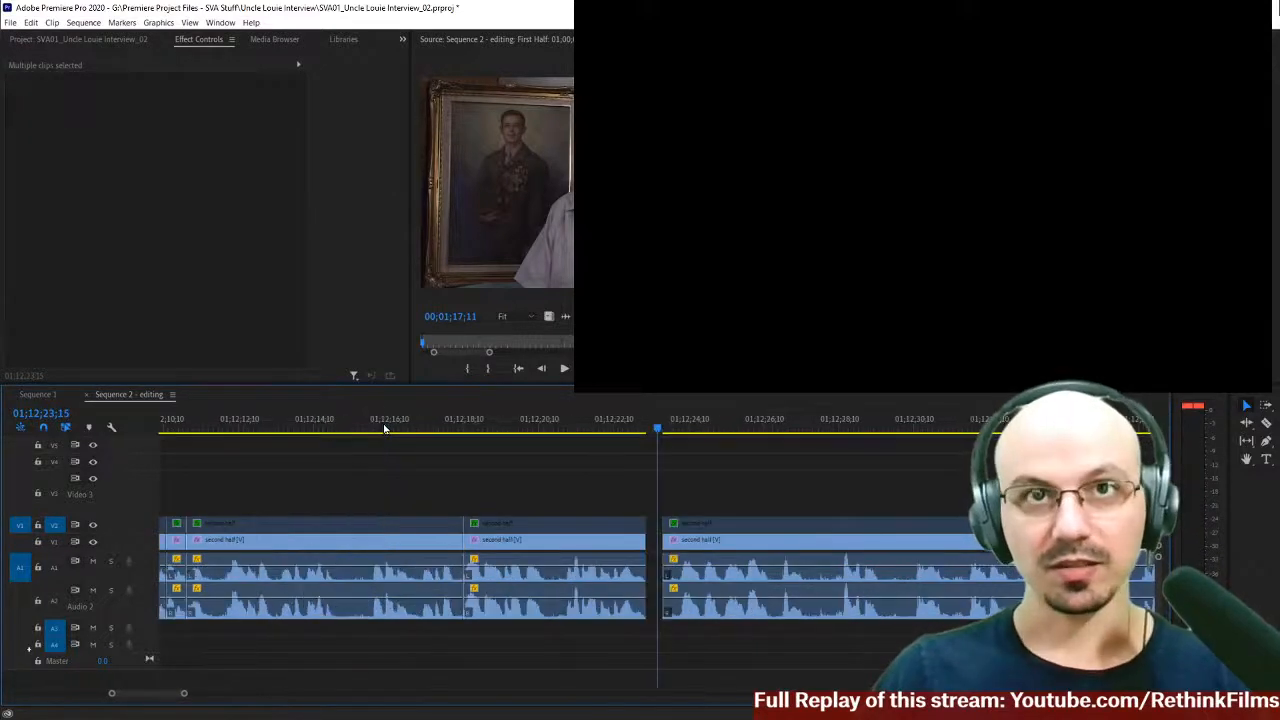
{"action": "key", "text": "space"}
{"action": "scroll", "coordinate": [677, 517], "scroll_direction": "down", "scroll_amount": 3}
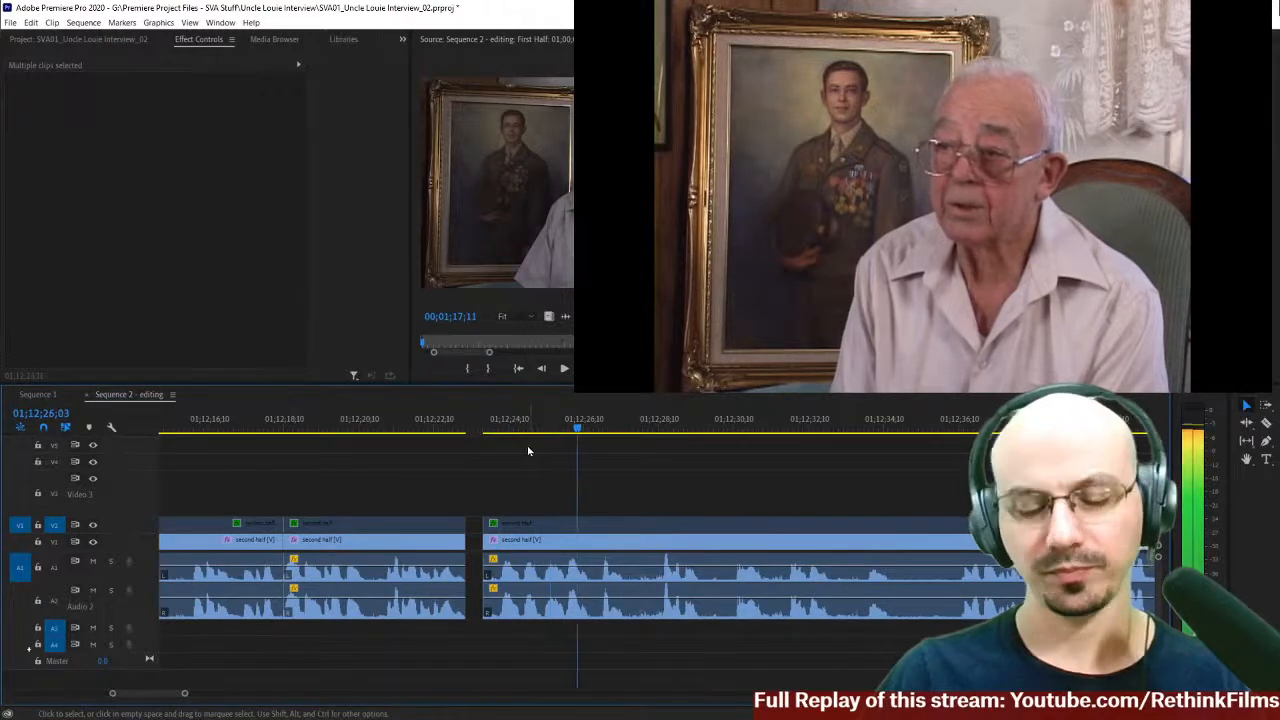
- Cut the second half interview clips on all tracks at 01;12;24;20, between the first two spoken words after the gap
{"action": "key", "text": "equal"}
{"action": "key", "text": "equal"}
{"action": "left_click", "coordinate": [314, 426]}
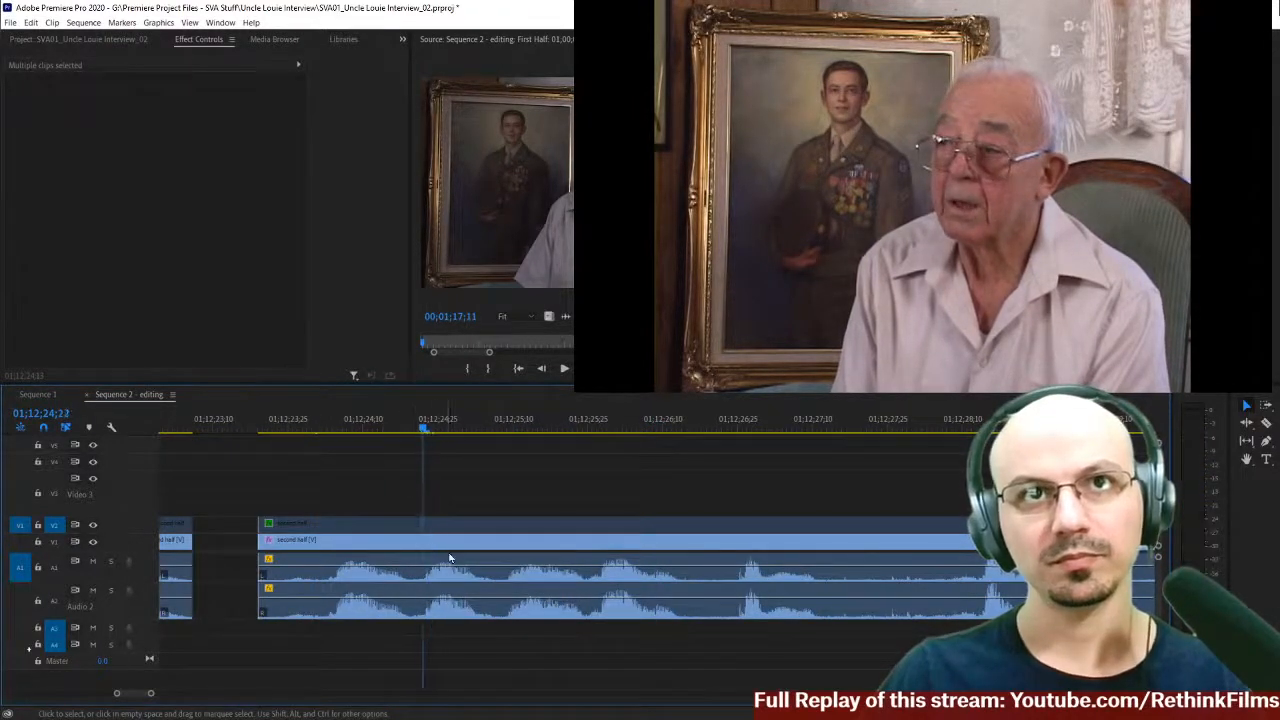
{"action": "key", "text": "c"}
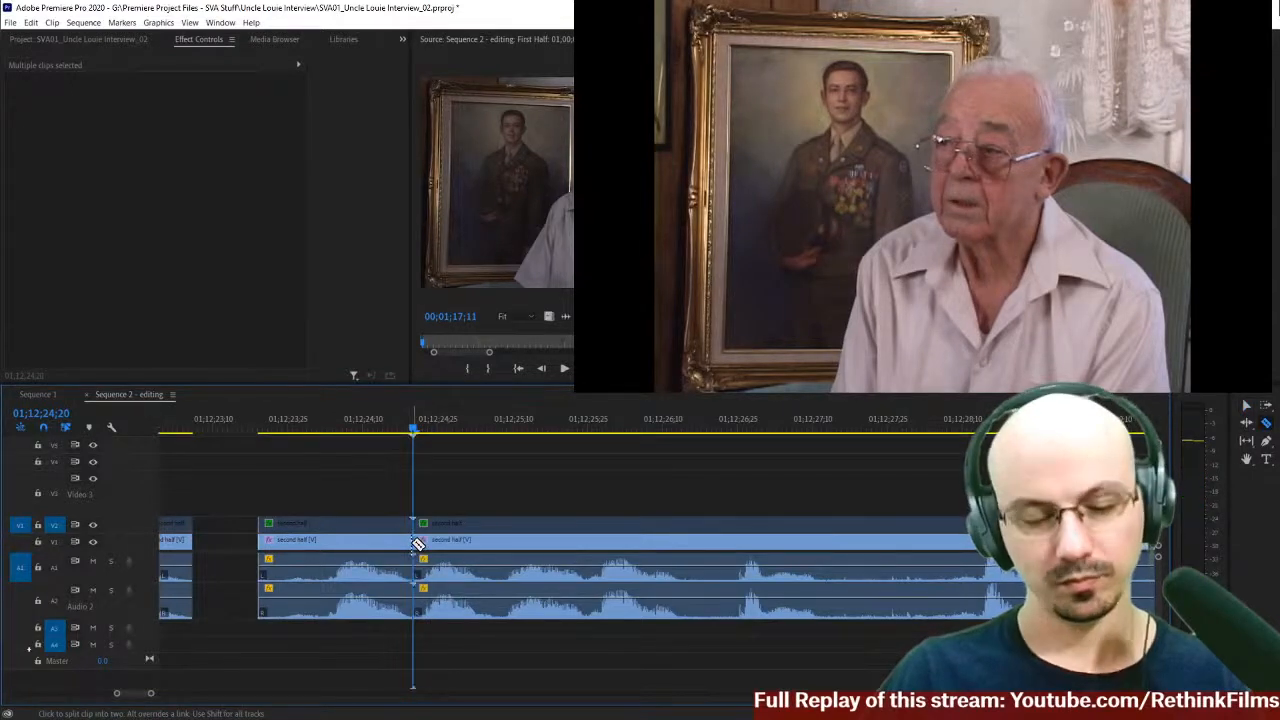
{"action": "left_click", "coordinate": [430, 530], "text": "shift"}
- Find the end of the following word by playback and split all tracks at 01;12;25;04
{"action": "left_click", "coordinate": [433, 426]}
{"action": "key", "text": "space"}
{"action": "key", "text": "space"}
{"action": "key", "text": "Left"}
{"action": "key", "text": "Left"}
{"action": "key", "text": "Left"}
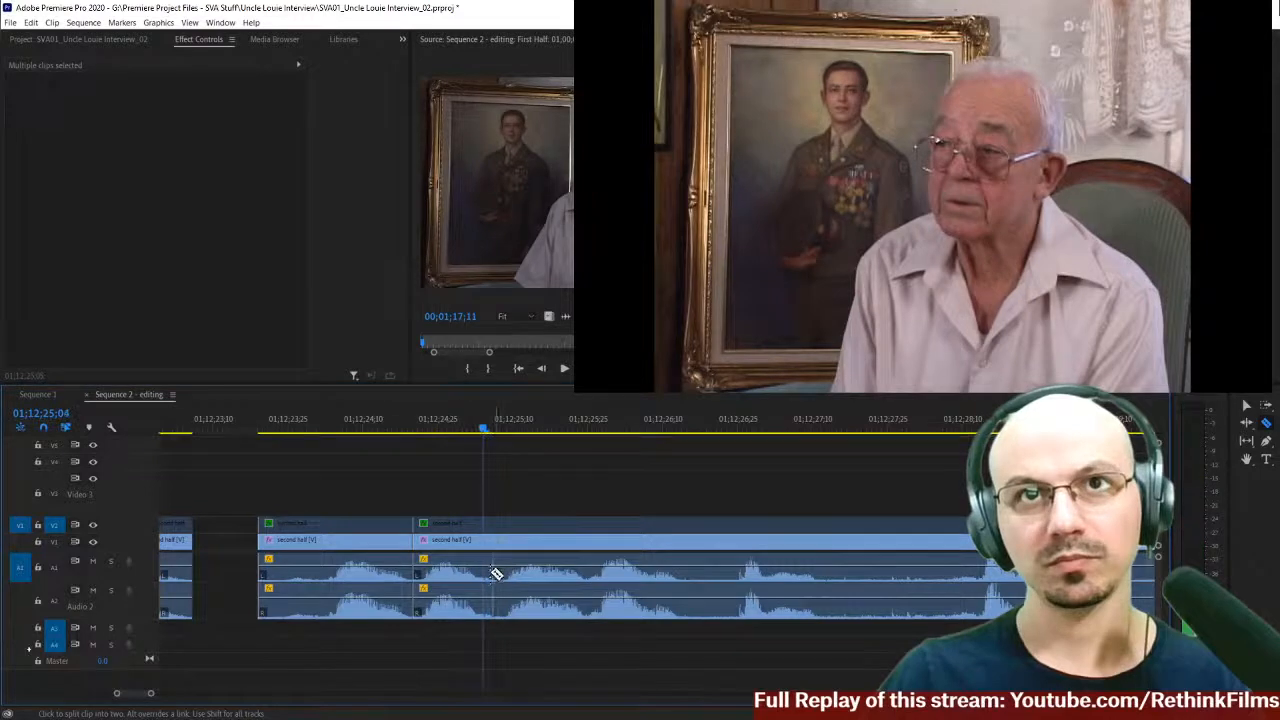
{"action": "left_click", "coordinate": [484, 541]}
- Split all tracks once more after the next audio burst, just before the louder peak, and play past the cut
{"action": "key", "text": "space"}
{"action": "left_click", "coordinate": [519, 427]}
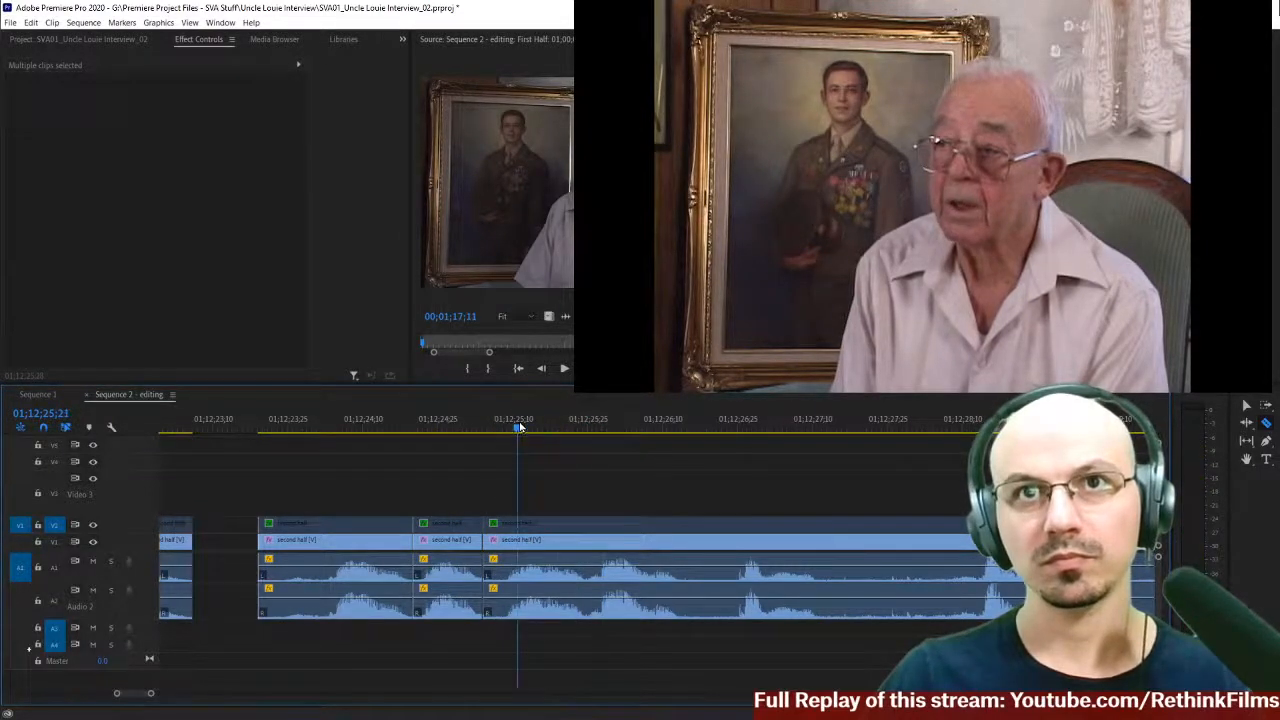
{"action": "left_click", "coordinate": [563, 547]}
{"action": "key", "text": "space"}
{"action": "key", "text": "space"}
{"action": "key", "text": "v"}
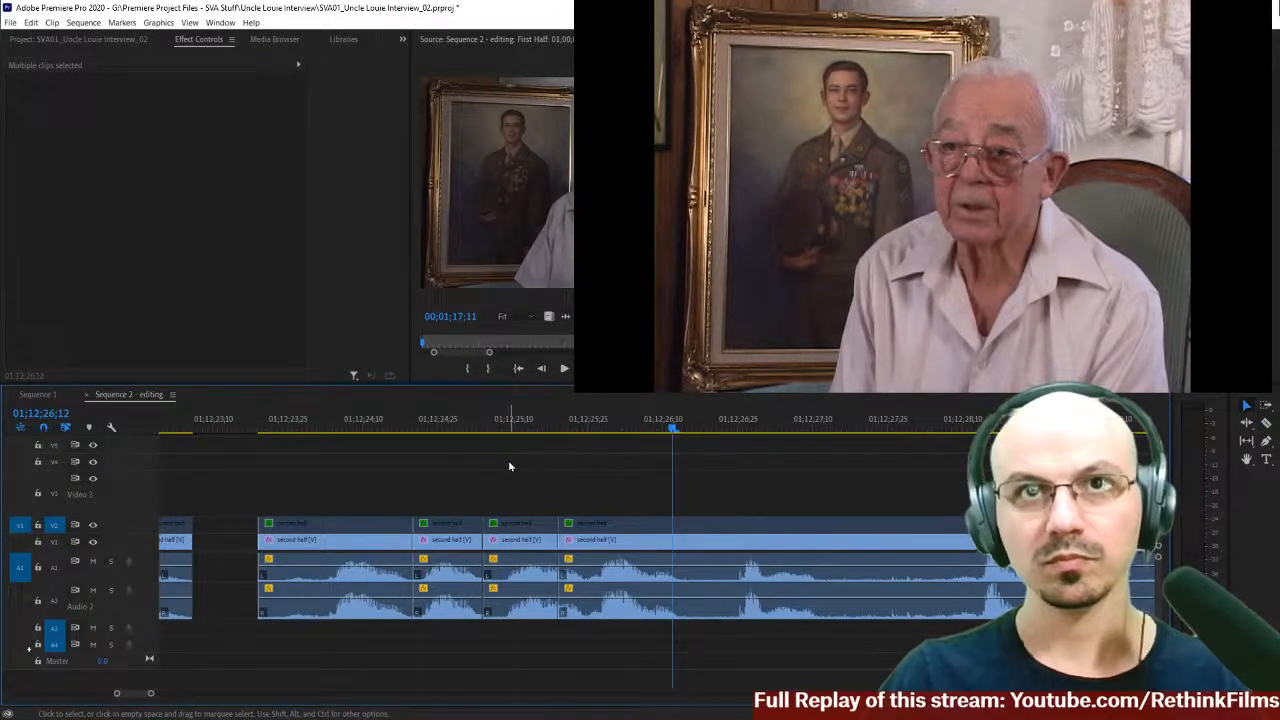
- Delete the segments before 01;12;24;20 and after 01;12;25;04, closing the gap between the two remaining pieces
{"action": "left_click", "coordinate": [515, 545]}
{"action": "key", "text": "Delete"}
{"action": "left_click", "coordinate": [388, 548]}
{"action": "key", "text": "Delete"}
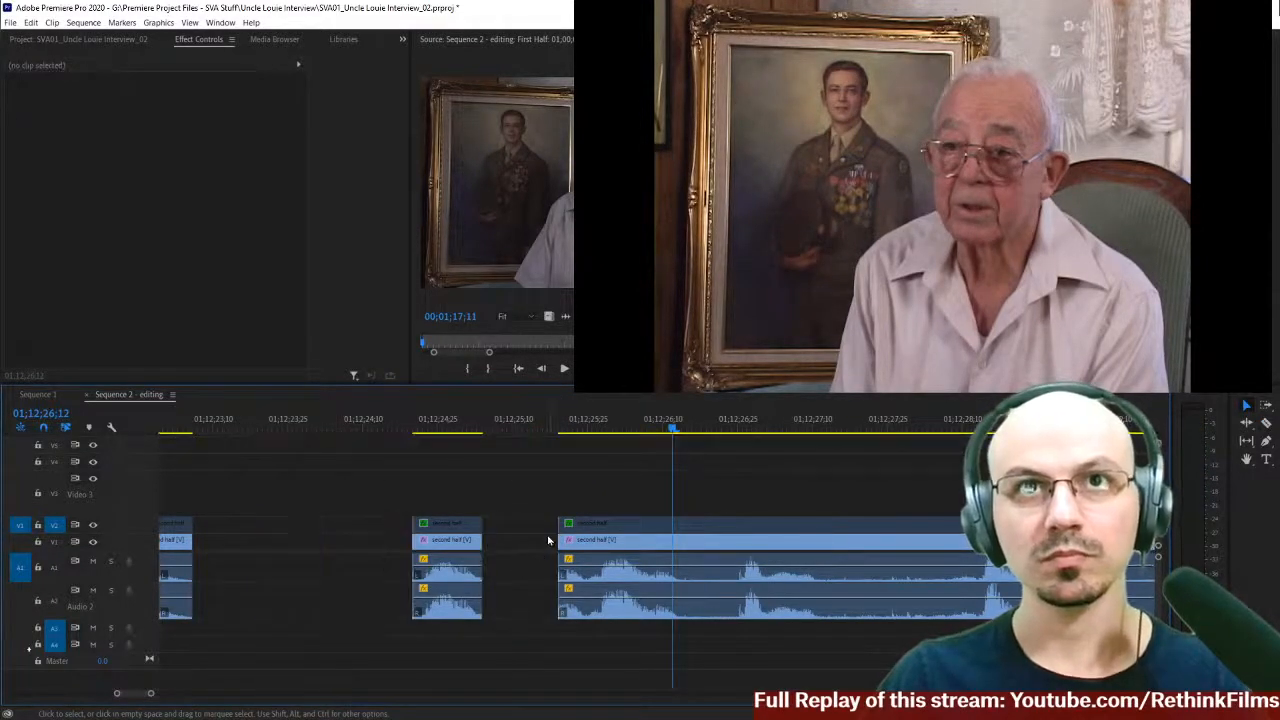
{"action": "key", "text": "Delete"}
- Play through the new join and apply the default transitions to it on the video and audio tracks
{"action": "left_click", "coordinate": [412, 427]}
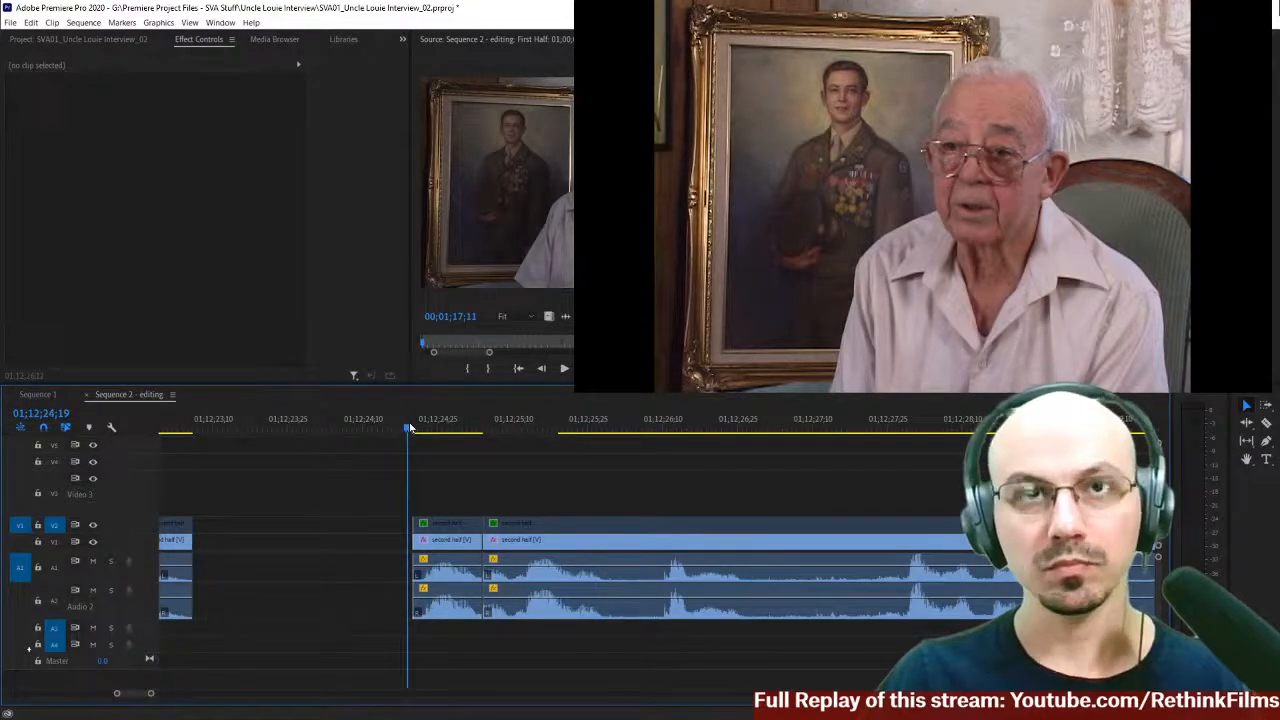
{"action": "key", "text": "space"}
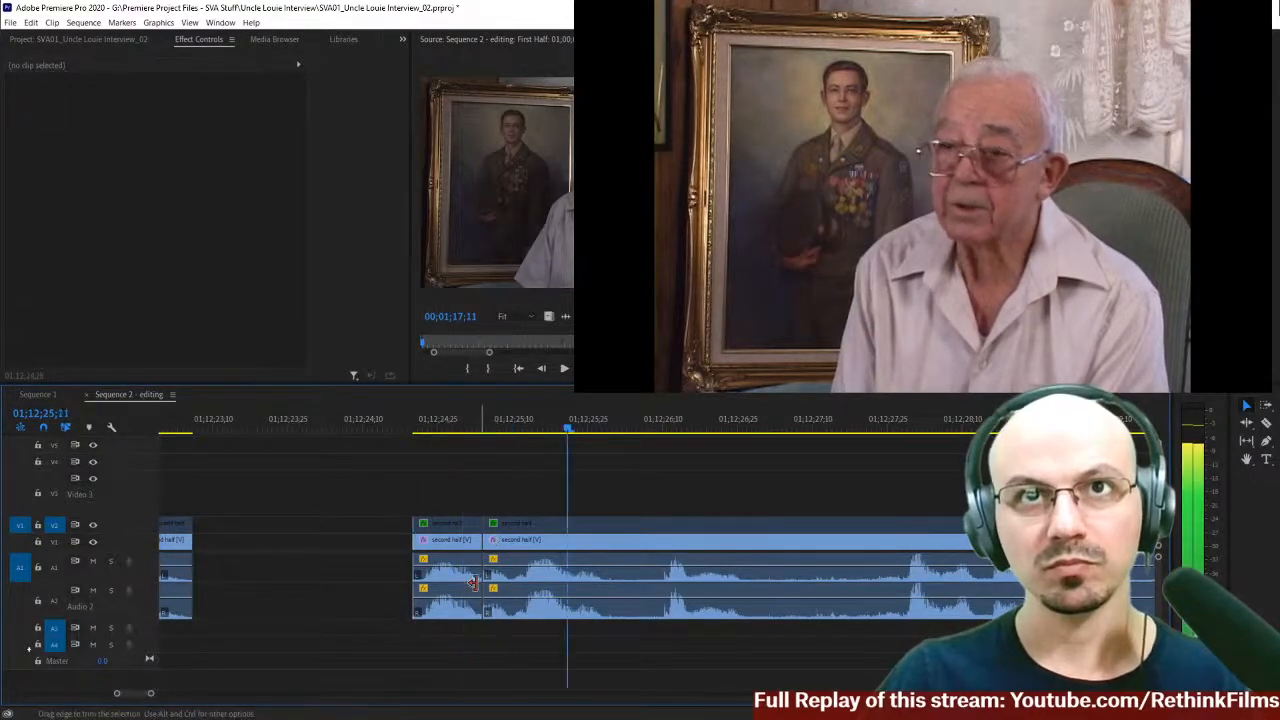
{"action": "key", "text": "space"}
{"action": "right_click", "coordinate": [479, 578]}
{"action": "left_click", "coordinate": [514, 651]}
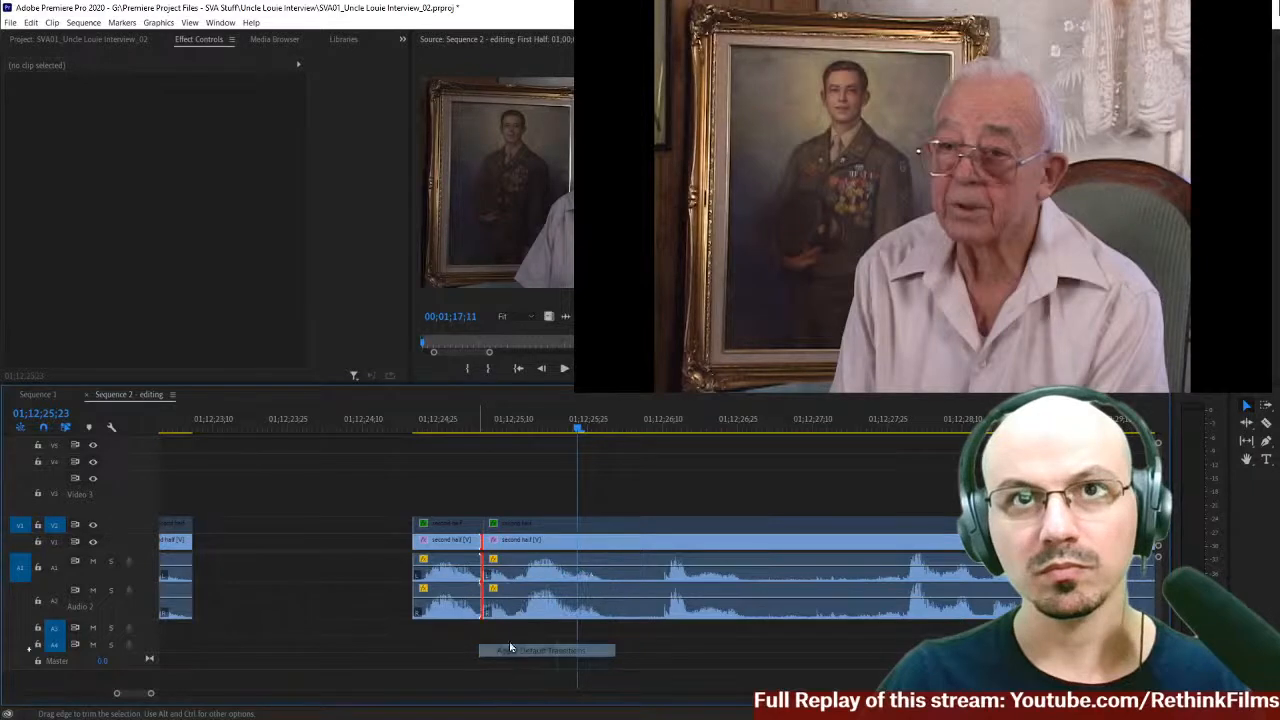
- Shorten both Constant Power audio transitions at the join to a few frames
{"action": "left_click", "coordinate": [440, 571]}
{"action": "right_click", "coordinate": [436, 571]}
{"action": "left_click", "coordinate": [446, 580]}
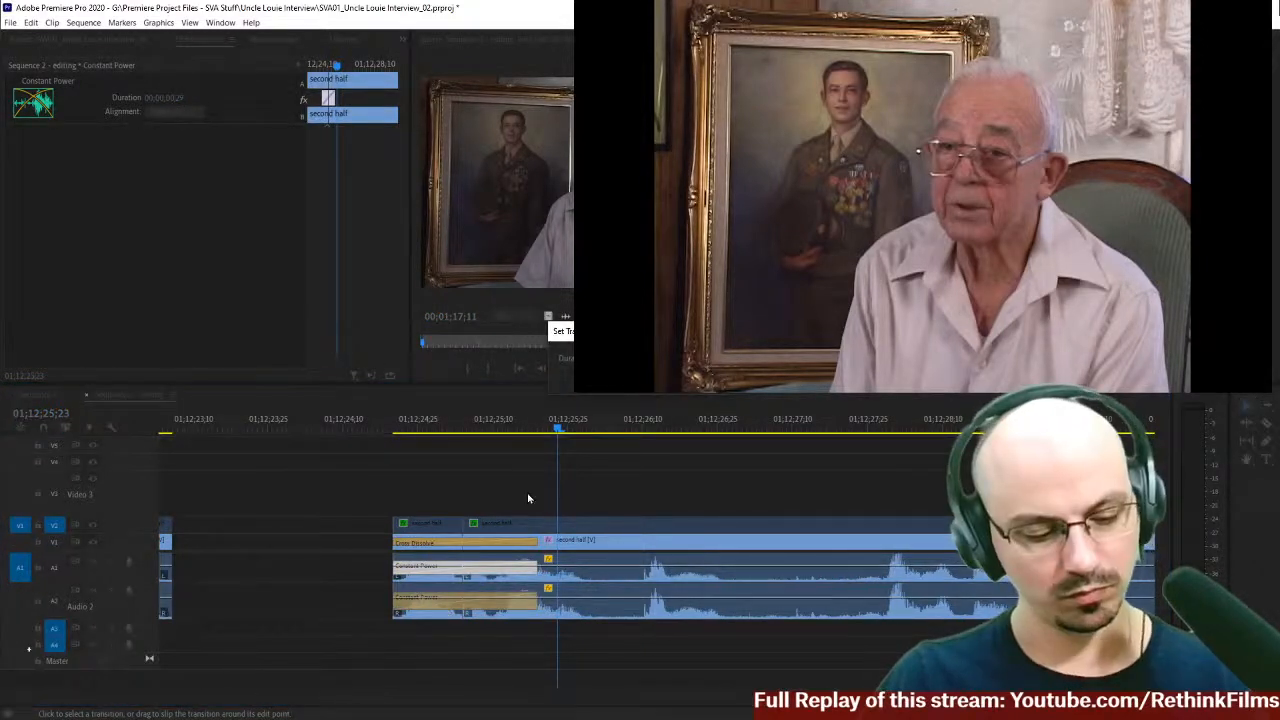
{"action": "key", "text": "Return"}
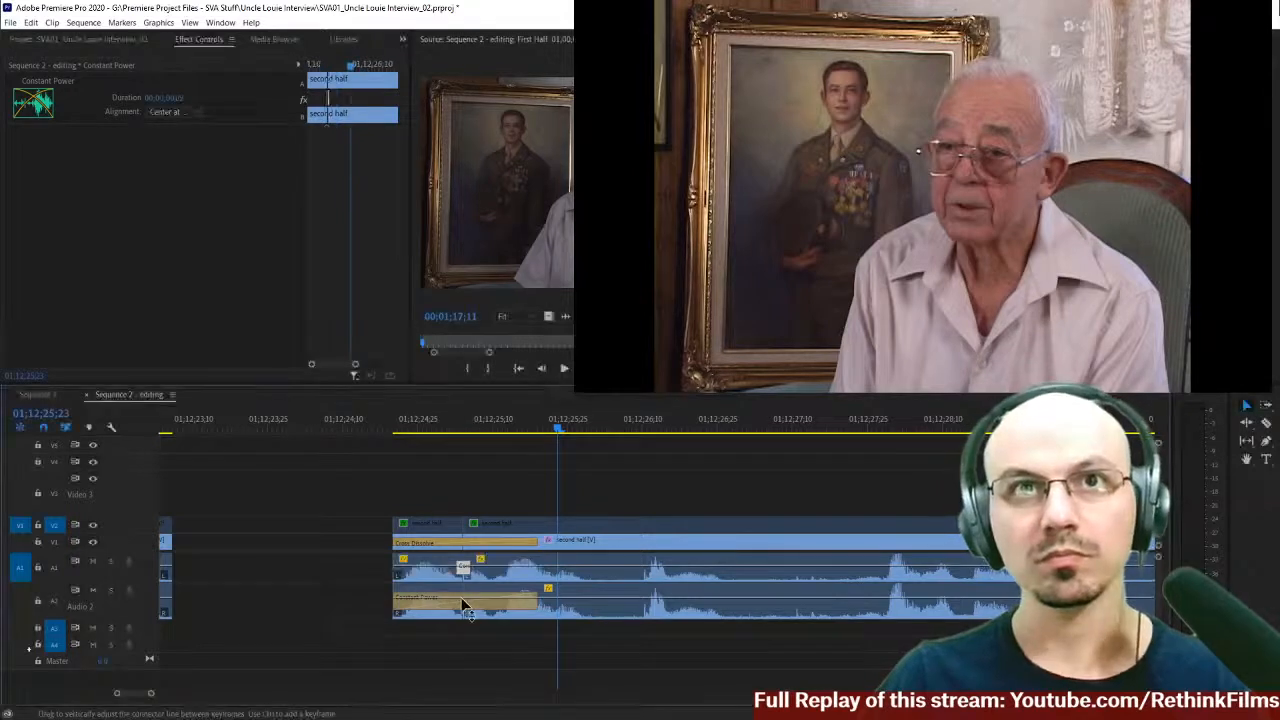
{"action": "right_click", "coordinate": [442, 608]}
{"action": "left_click", "coordinate": [463, 613]}
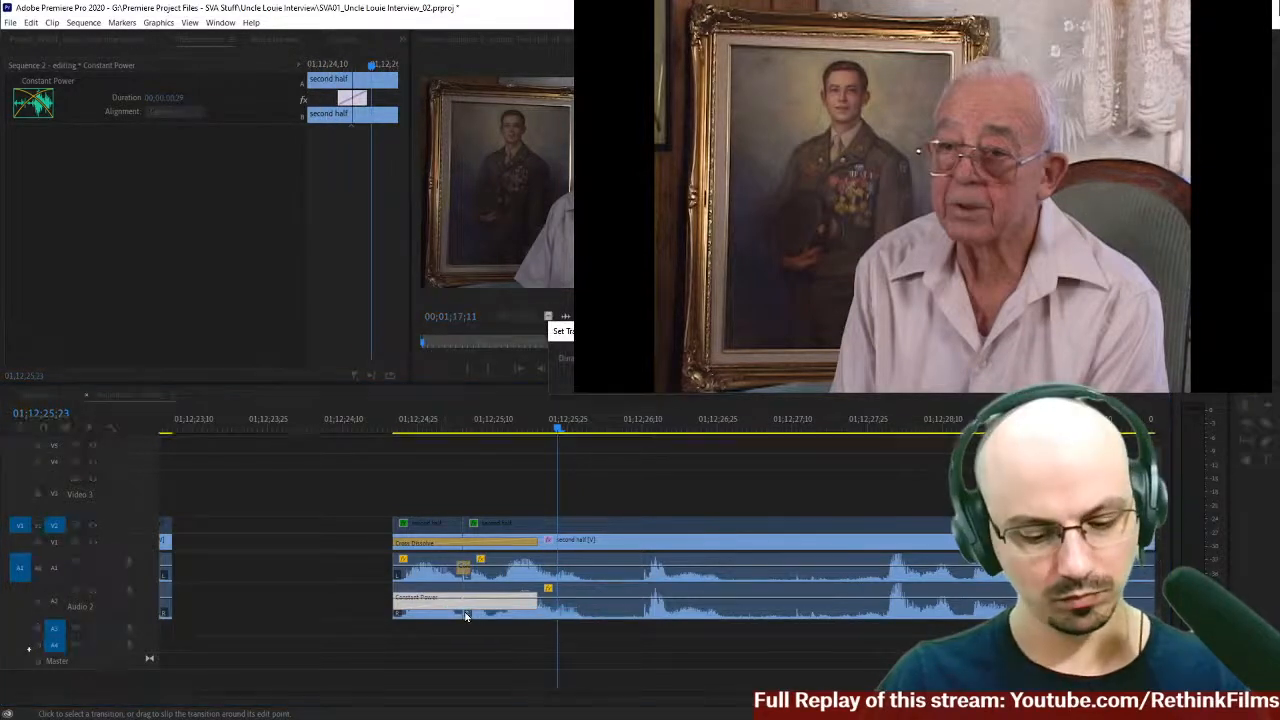
{"action": "key", "text": "Return"}
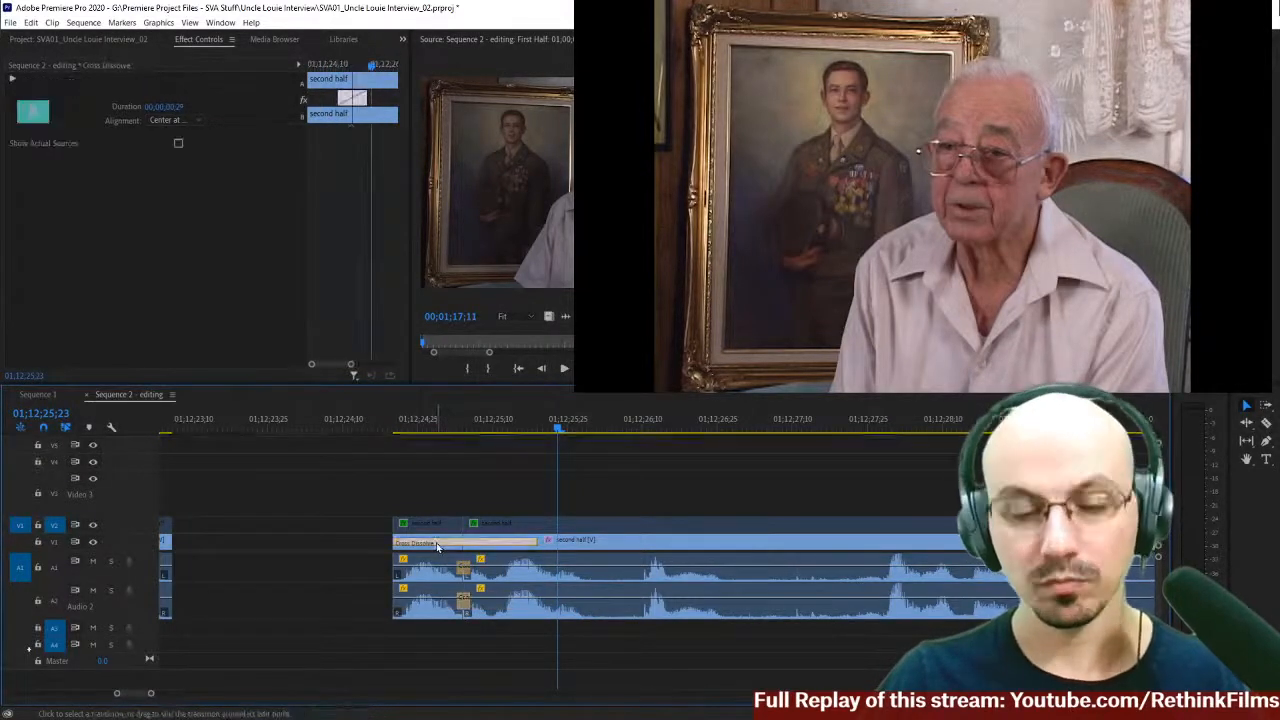
- Delete the Cross Dissolve from the video join and play the section back
{"action": "key", "text": "Delete"}
{"action": "scroll", "coordinate": [400, 465], "scroll_direction": "down", "scroll_amount": 1}
{"action": "left_click", "coordinate": [376, 430]}
{"action": "key", "text": "space"}
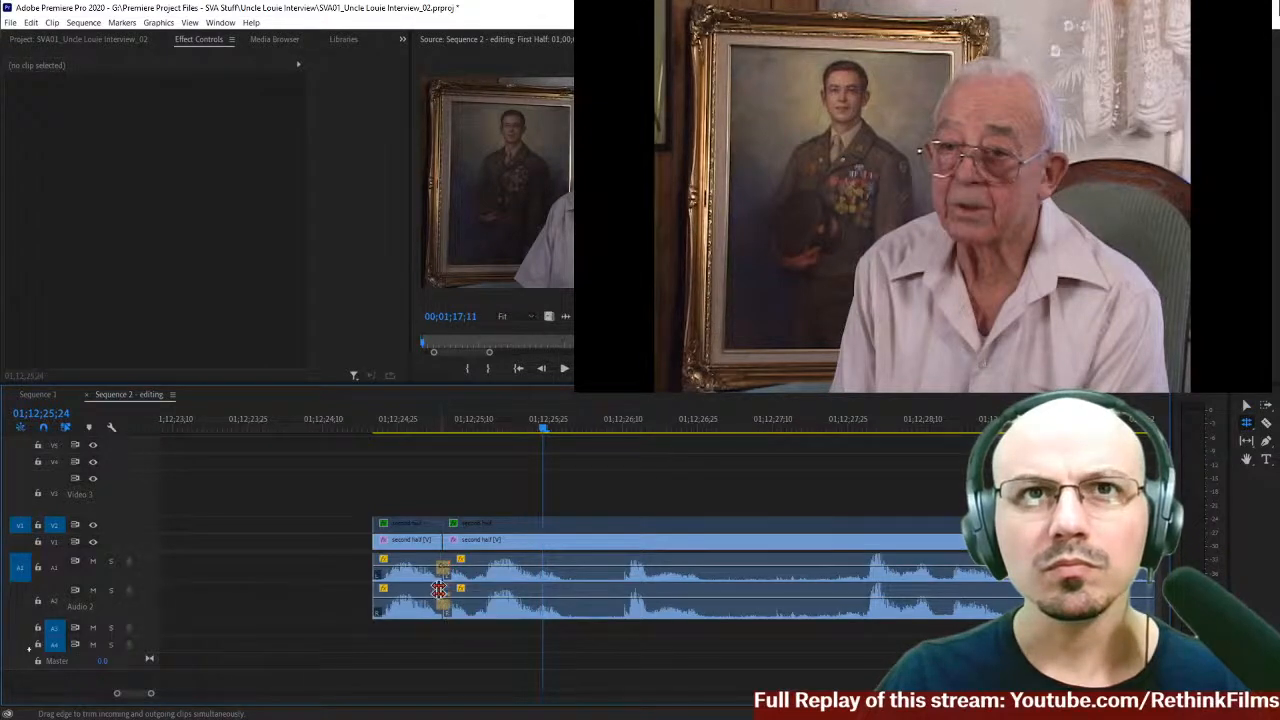
- Roll the edit point between the short piece and the following clip about two frames earlier, and play it back
{"action": "scroll", "coordinate": [442, 590], "scroll_direction": "up", "scroll_amount": 2}
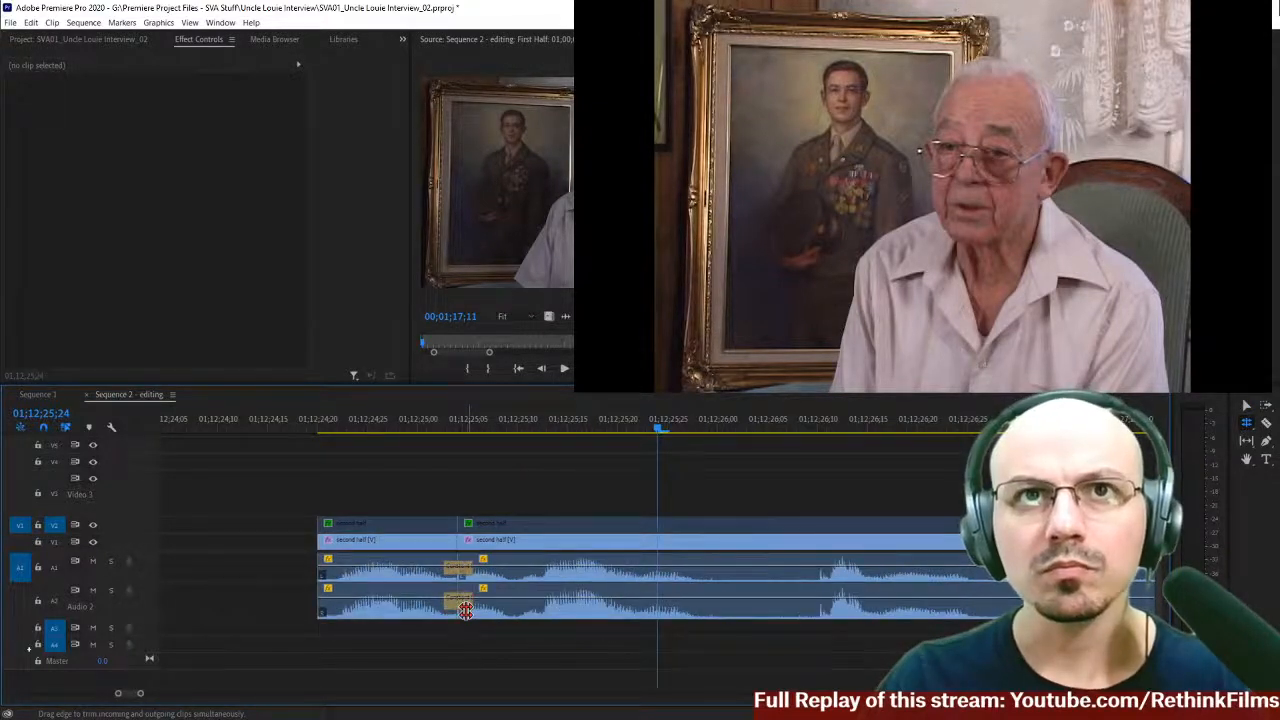
{"action": "left_click_drag", "start_coordinate": [456, 612], "coordinate": [437, 612]}
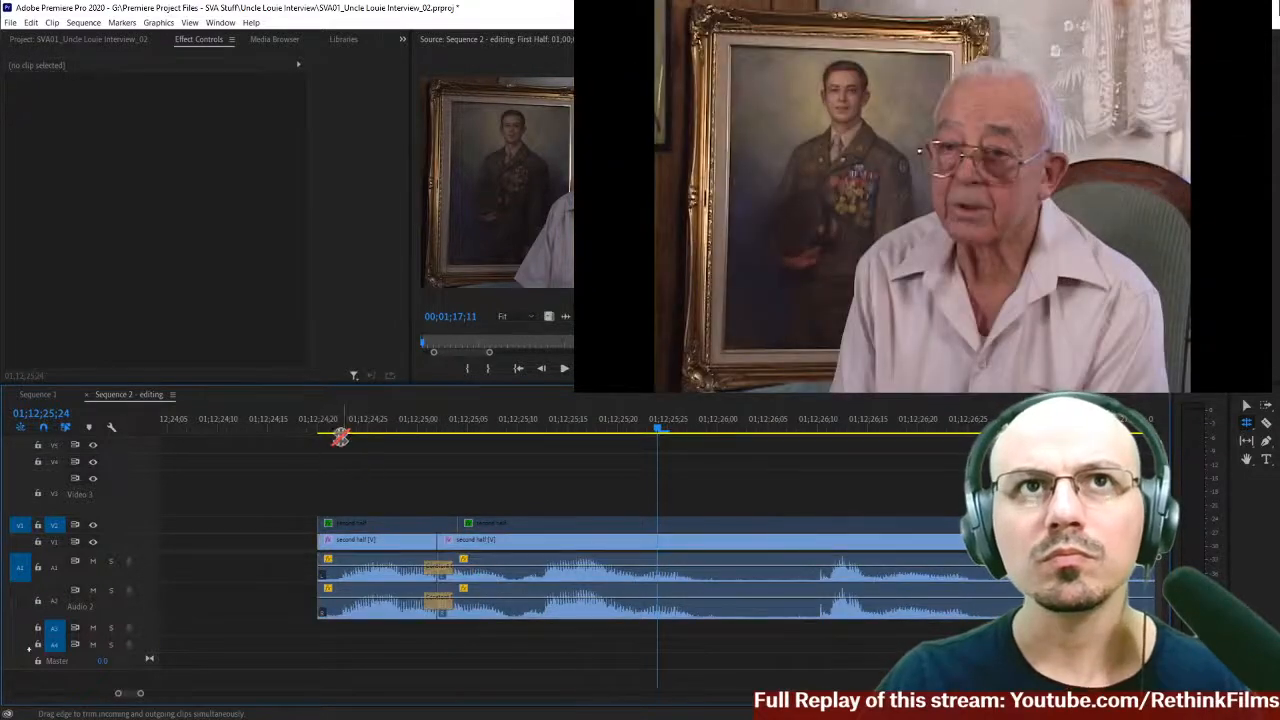
{"action": "left_click", "coordinate": [336, 432]}
{"action": "key", "text": "space"}
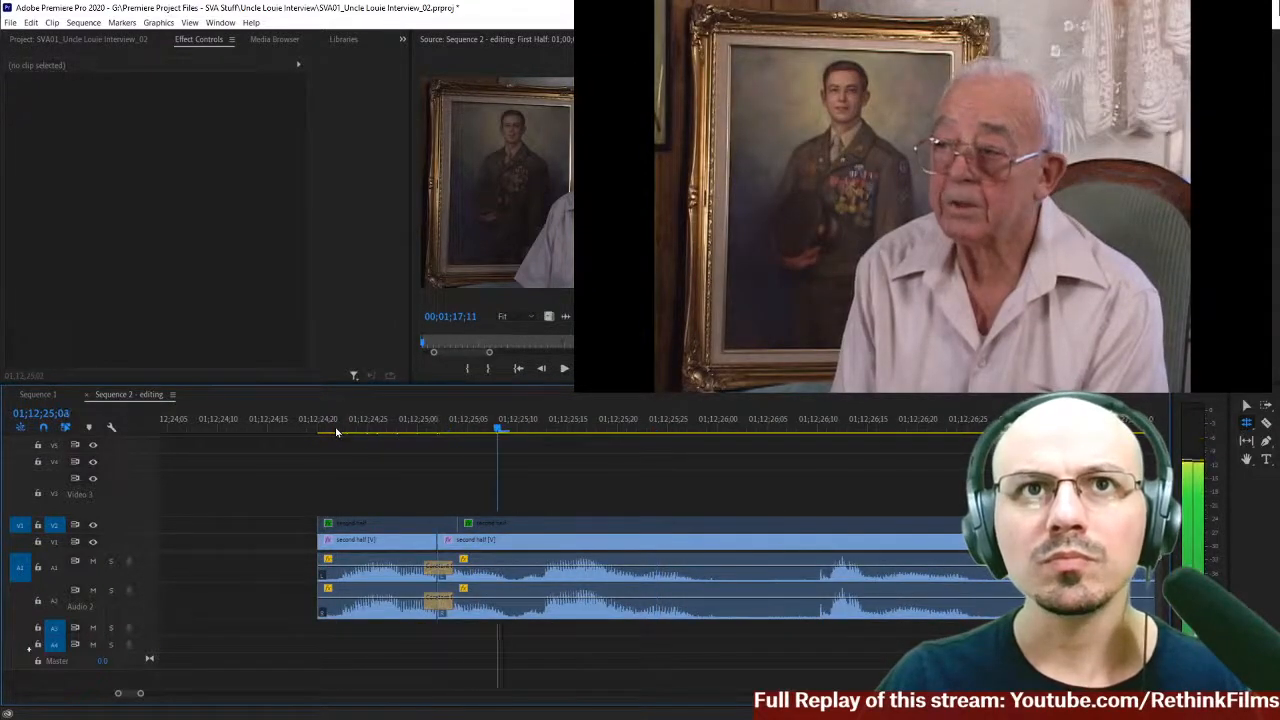
- Delete the Constant Power transitions from both audio tracks at the join
{"action": "left_click", "coordinate": [429, 571]}
{"action": "left_click", "coordinate": [429, 569]}
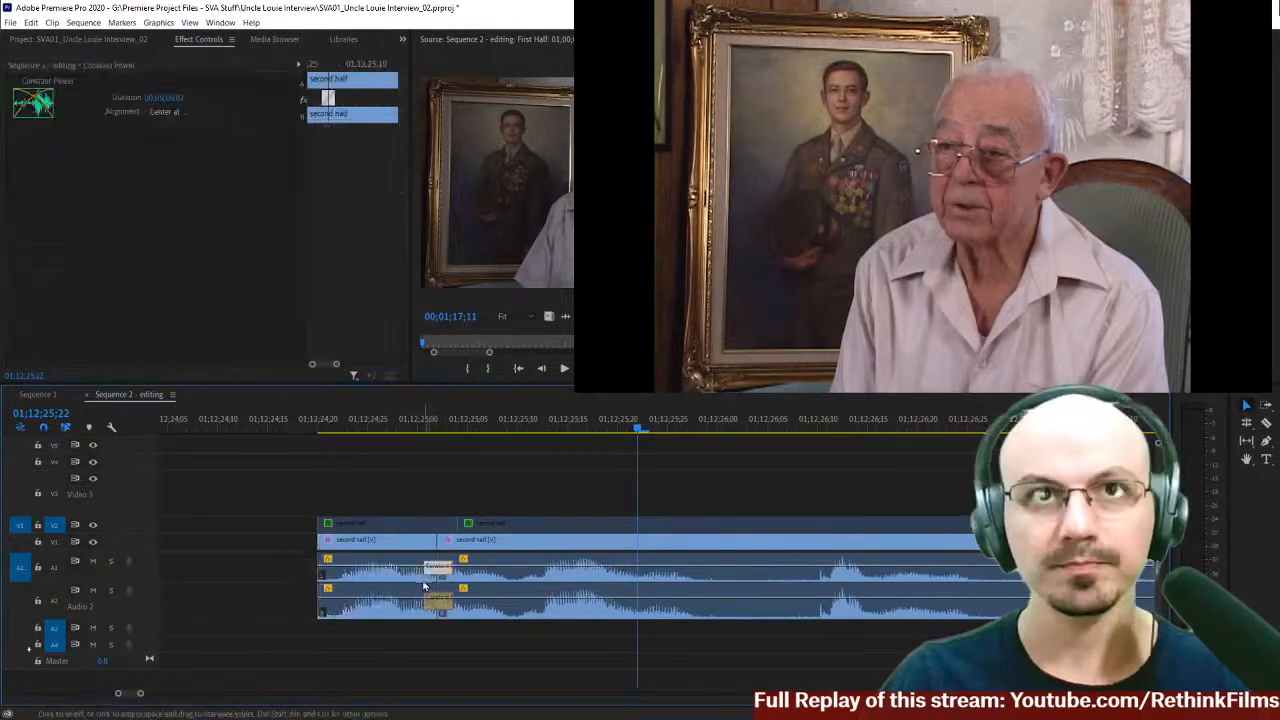
{"action": "key", "text": "Delete"}
{"action": "left_click", "coordinate": [428, 601]}
{"action": "key", "text": "Delete"}
{"action": "key", "text": "Delete"}
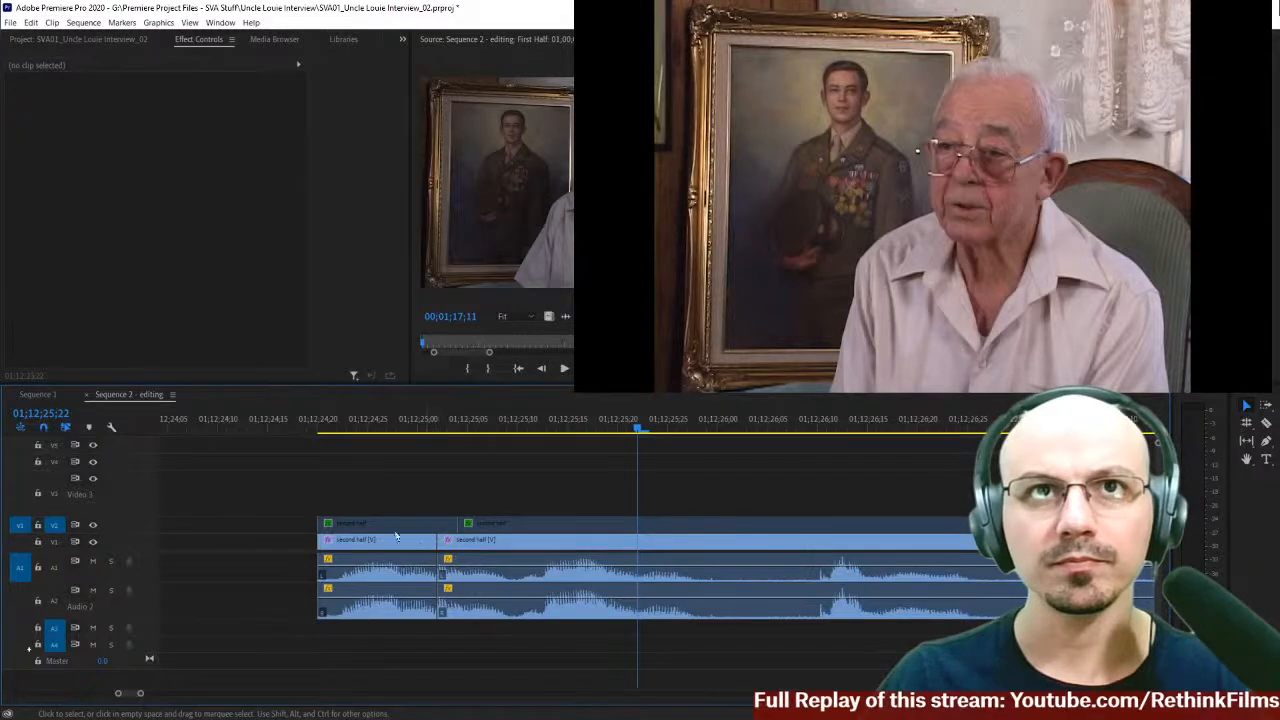
- Move the short piece on all tracks about nine frames earlier and the following clips about six frames earlier, leaving a gap
{"action": "left_click_drag", "start_coordinate": [342, 487], "coordinate": [381, 643]}
{"action": "scroll", "coordinate": [390, 565], "scroll_direction": "down", "scroll_amount": 1}
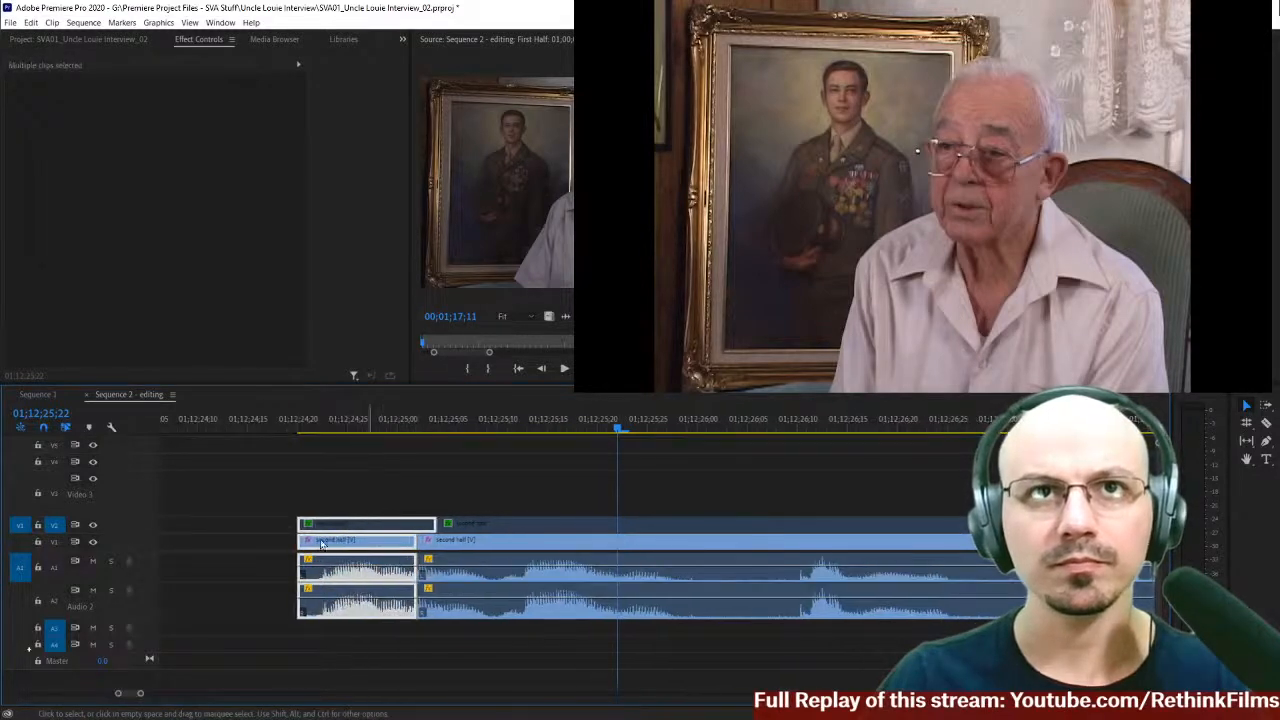
{"action": "left_click_drag", "start_coordinate": [376, 541], "coordinate": [284, 542]}
{"action": "left_click_drag", "start_coordinate": [407, 503], "coordinate": [433, 588]}
{"action": "left_click_drag", "start_coordinate": [409, 546], "coordinate": [358, 546]}
- Play the start of the following clips to locate the unwanted sound's end and split all tracks at 01;12;25;03
{"action": "left_click", "coordinate": [367, 430]}
{"action": "key", "text": "space"}
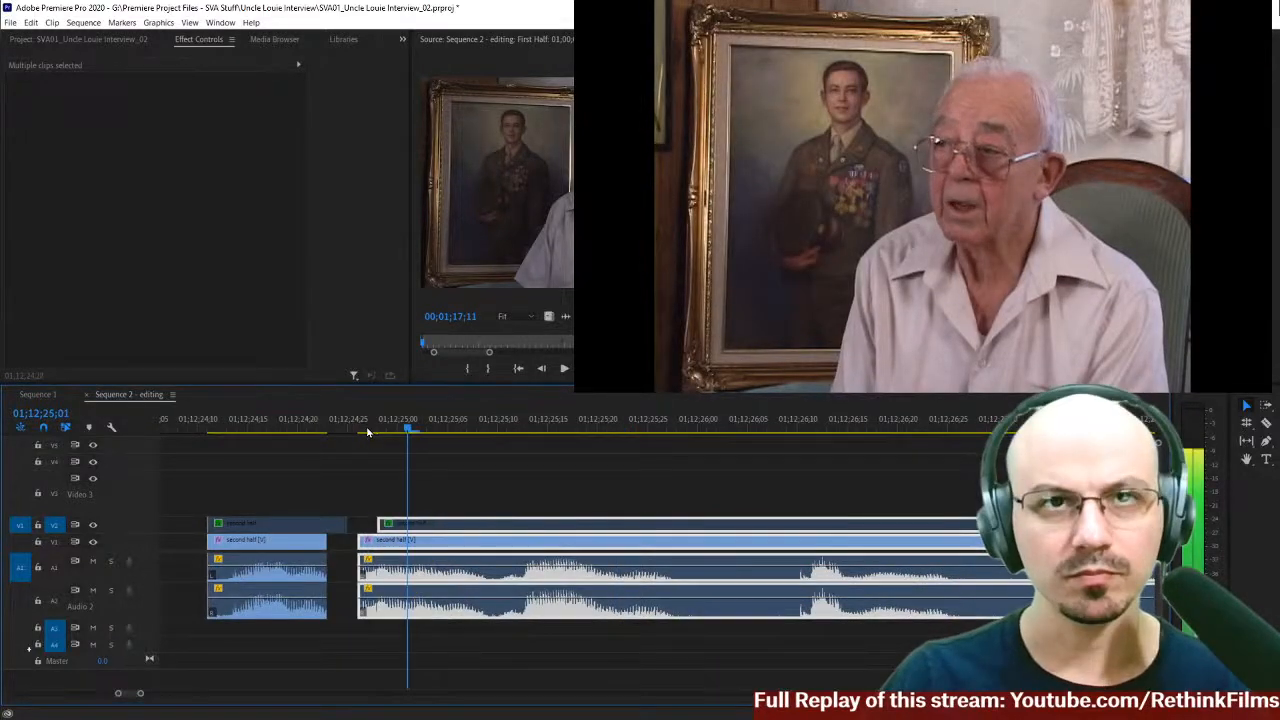
{"action": "left_click", "coordinate": [401, 430]}
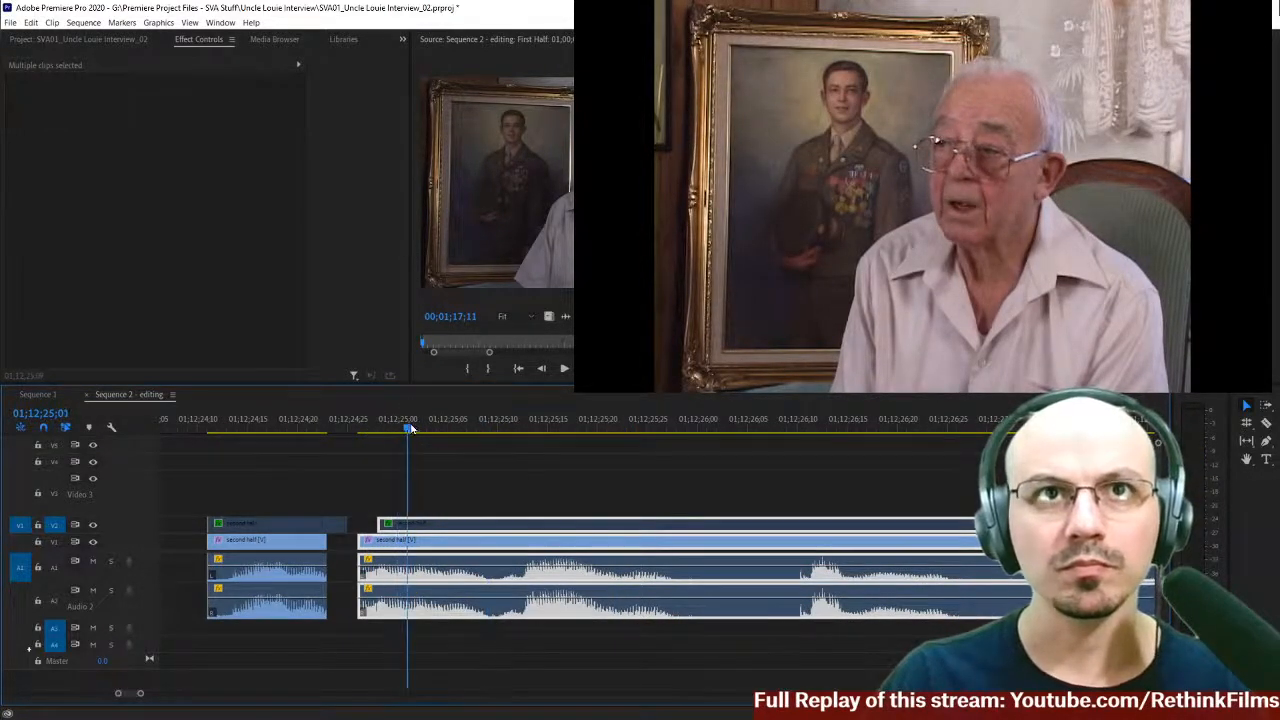
{"action": "key", "text": "space"}
{"action": "key", "text": "space"}
{"action": "left_click_drag", "start_coordinate": [411, 428], "coordinate": [426, 440]}
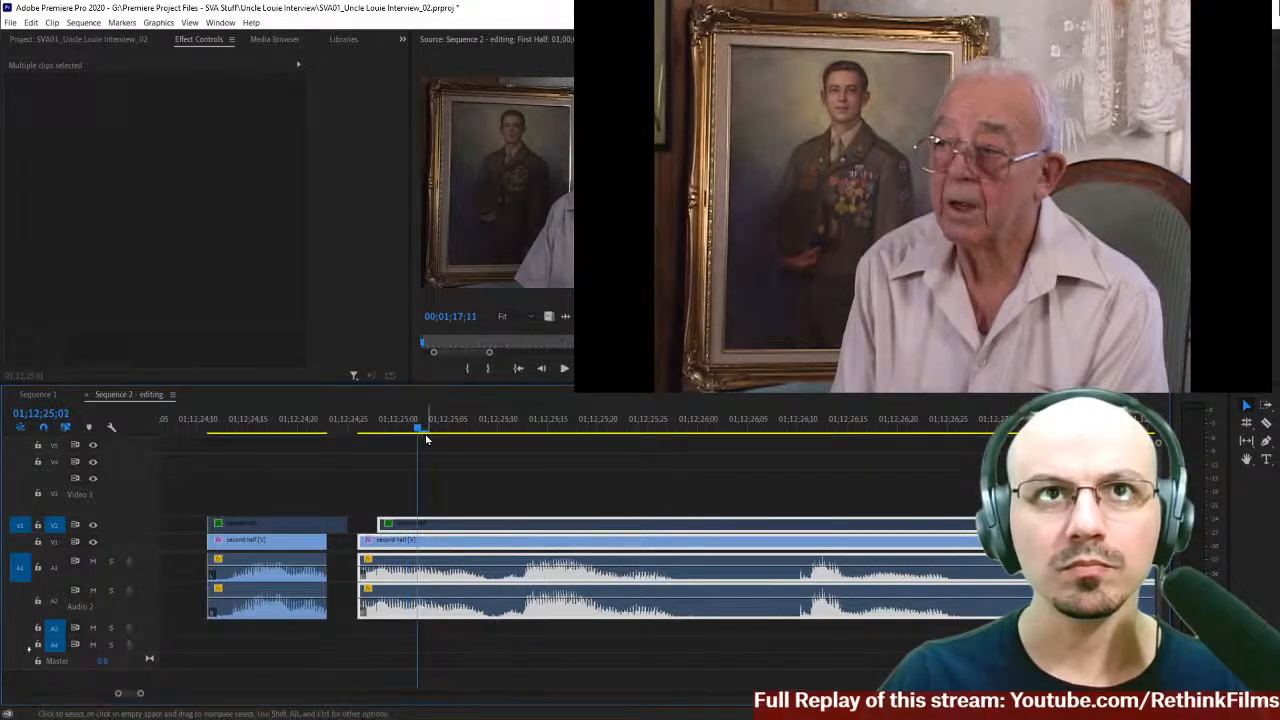
{"action": "key", "text": "Left"}
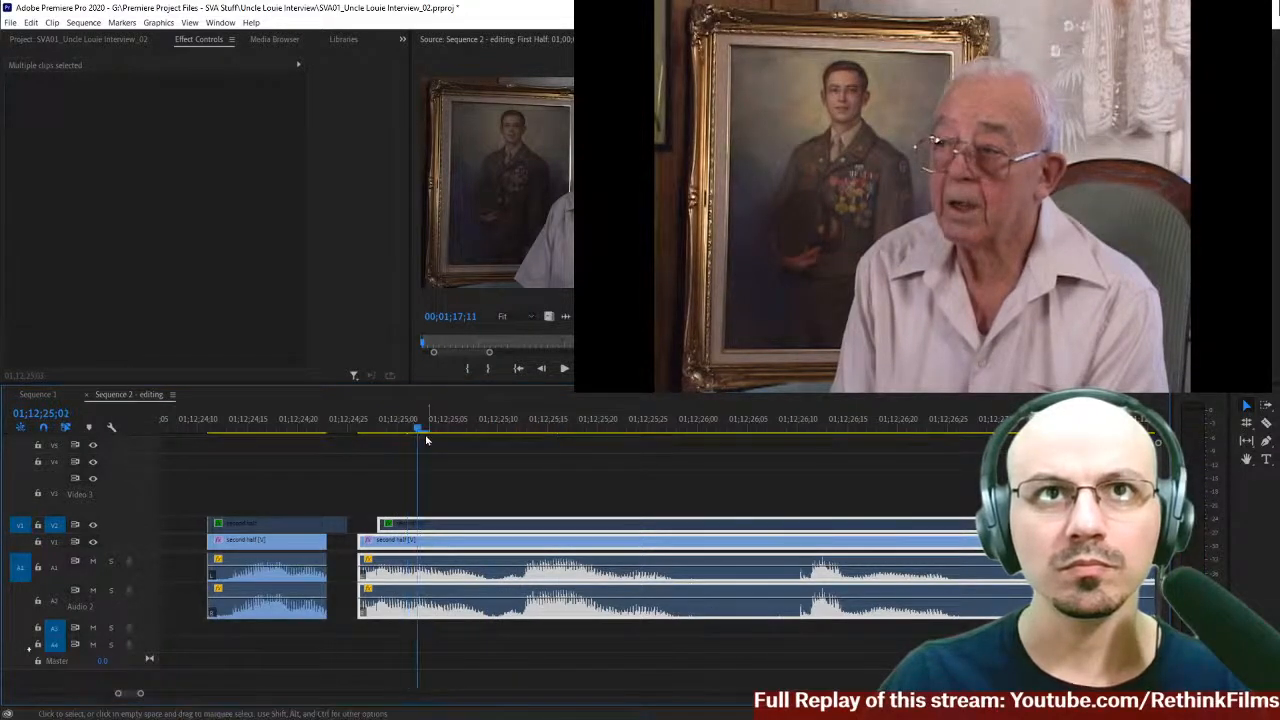
{"action": "key", "text": "space"}
{"action": "key", "text": "space"}
{"action": "key", "text": "space"}
{"action": "key", "text": "space"}
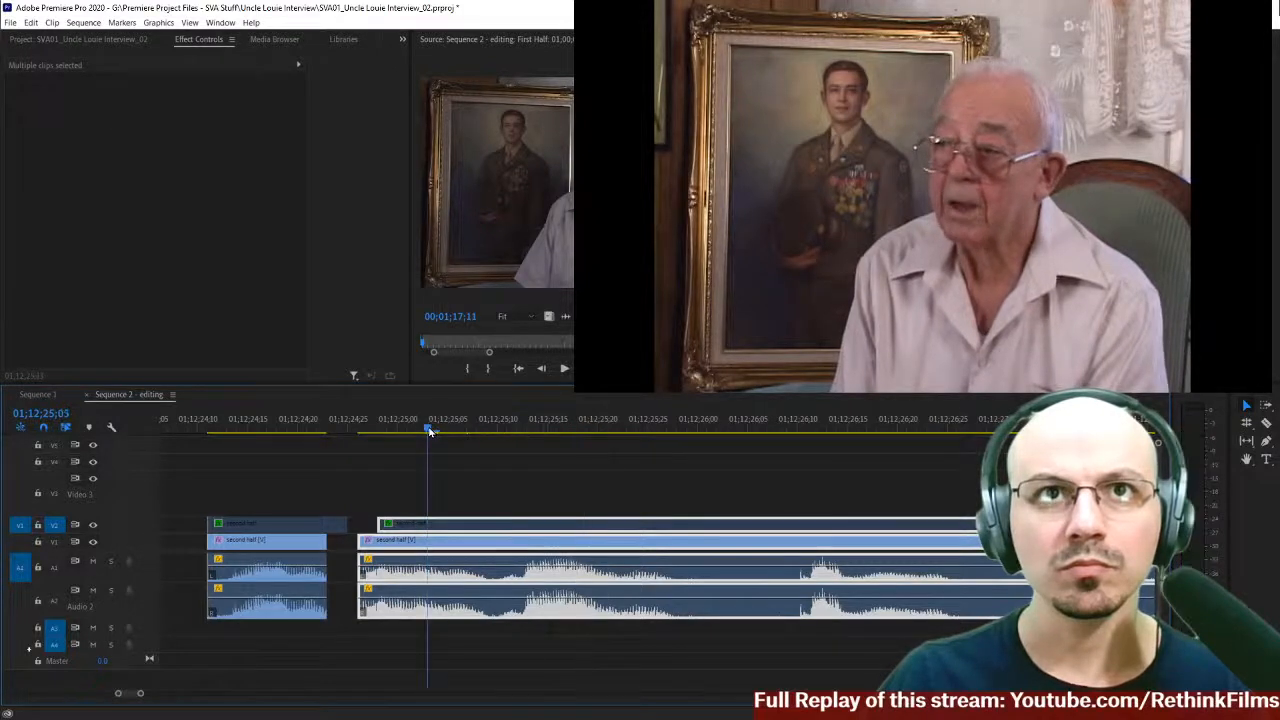
{"action": "key", "text": "space"}
{"action": "key", "text": "space"}
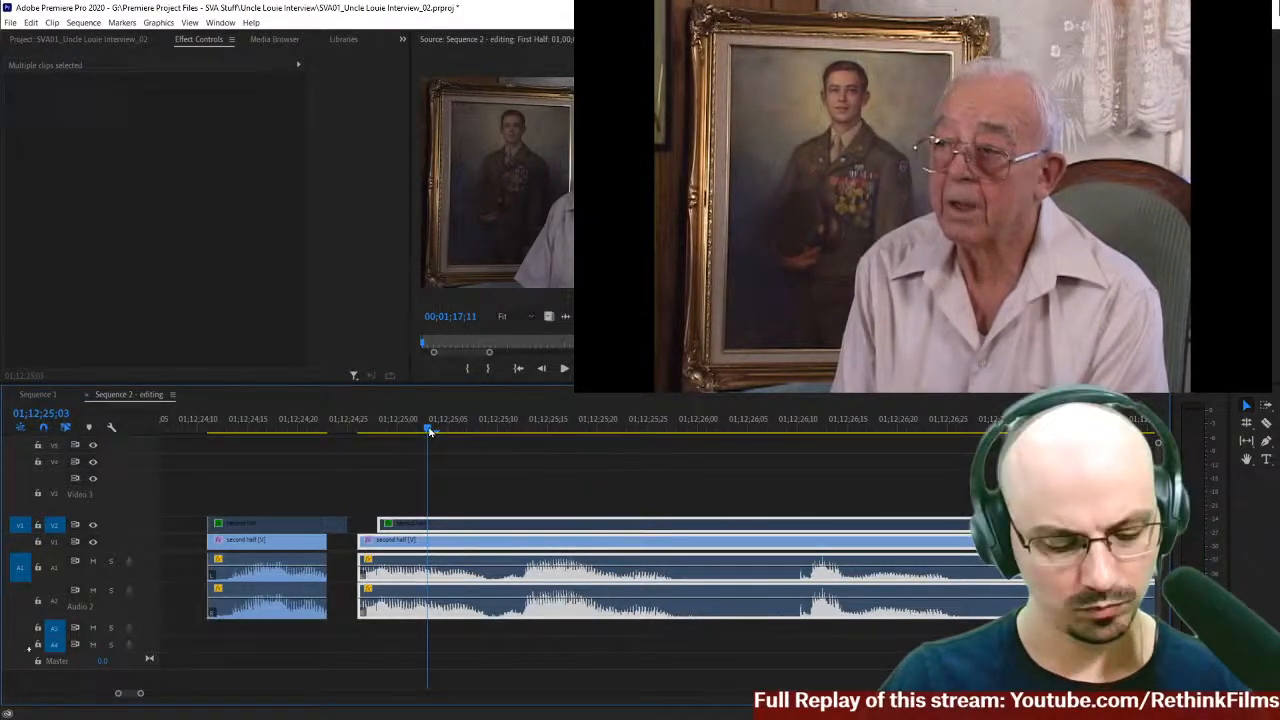
{"action": "key", "text": "c"}
{"action": "left_click", "coordinate": [430, 549]}
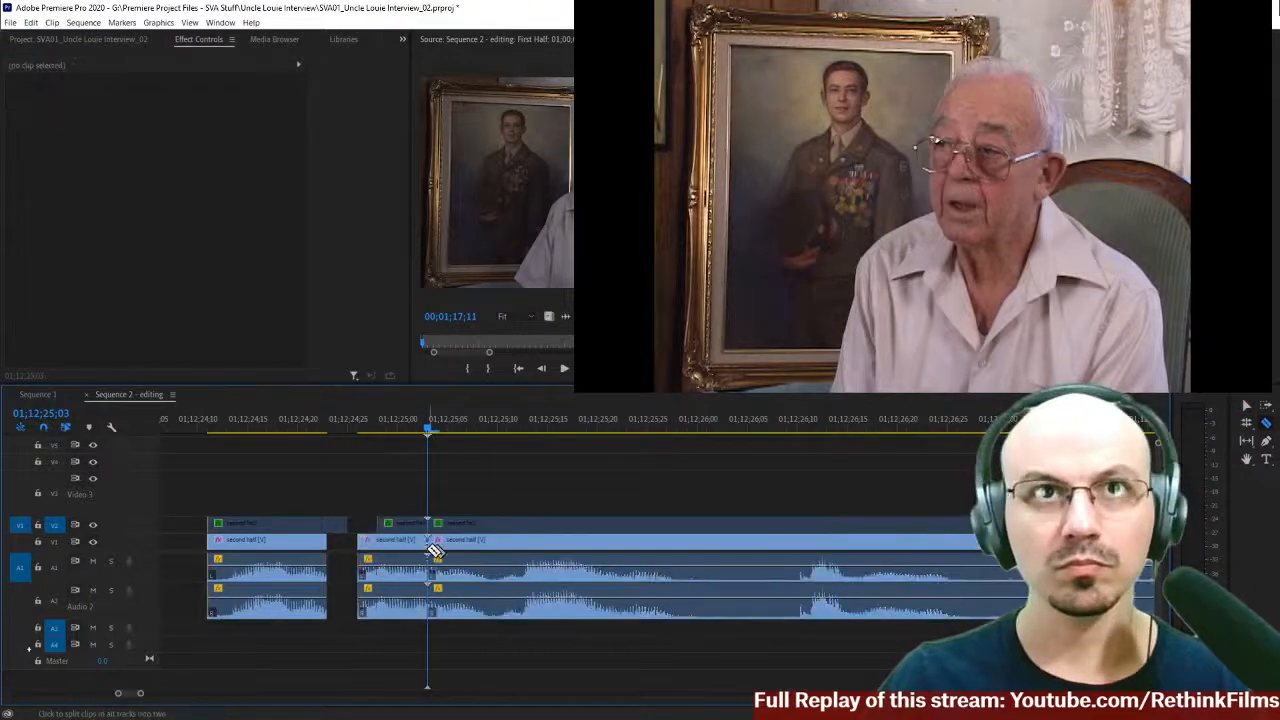
{"action": "key", "text": "v"}
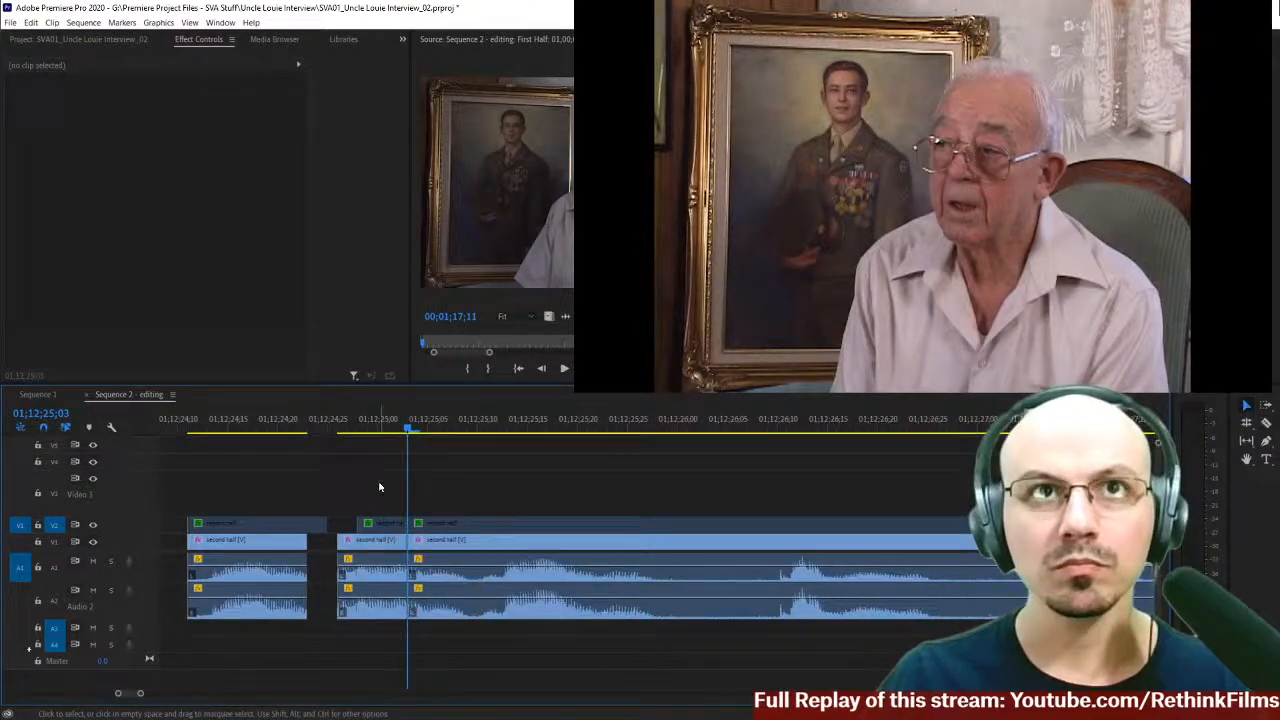
- Delete the leftover segment before 01;12;25;03 on all tracks and trim the overhanging upper video clip to match the short piece
{"action": "left_click_drag", "start_coordinate": [380, 487], "coordinate": [375, 632]}
{"action": "key", "text": "Delete"}
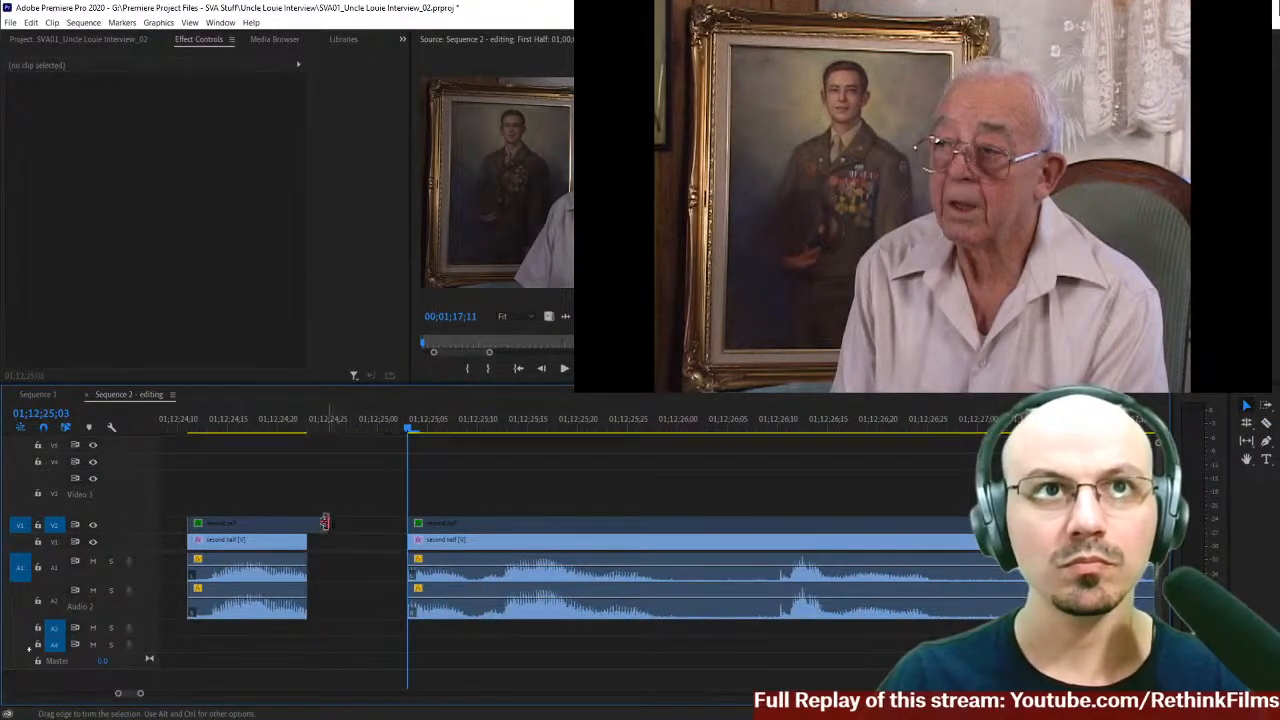
{"action": "left_click", "coordinate": [190, 428]}
{"action": "key", "text": "space"}
{"action": "scroll", "coordinate": [246, 443], "scroll_direction": "down", "scroll_amount": 1}
{"action": "key", "text": "space"}
- Extend the end of the short lower video clip and its audio by about seven frames, and play it back
{"action": "scroll", "coordinate": [392, 492], "scroll_direction": "up", "scroll_amount": 5}
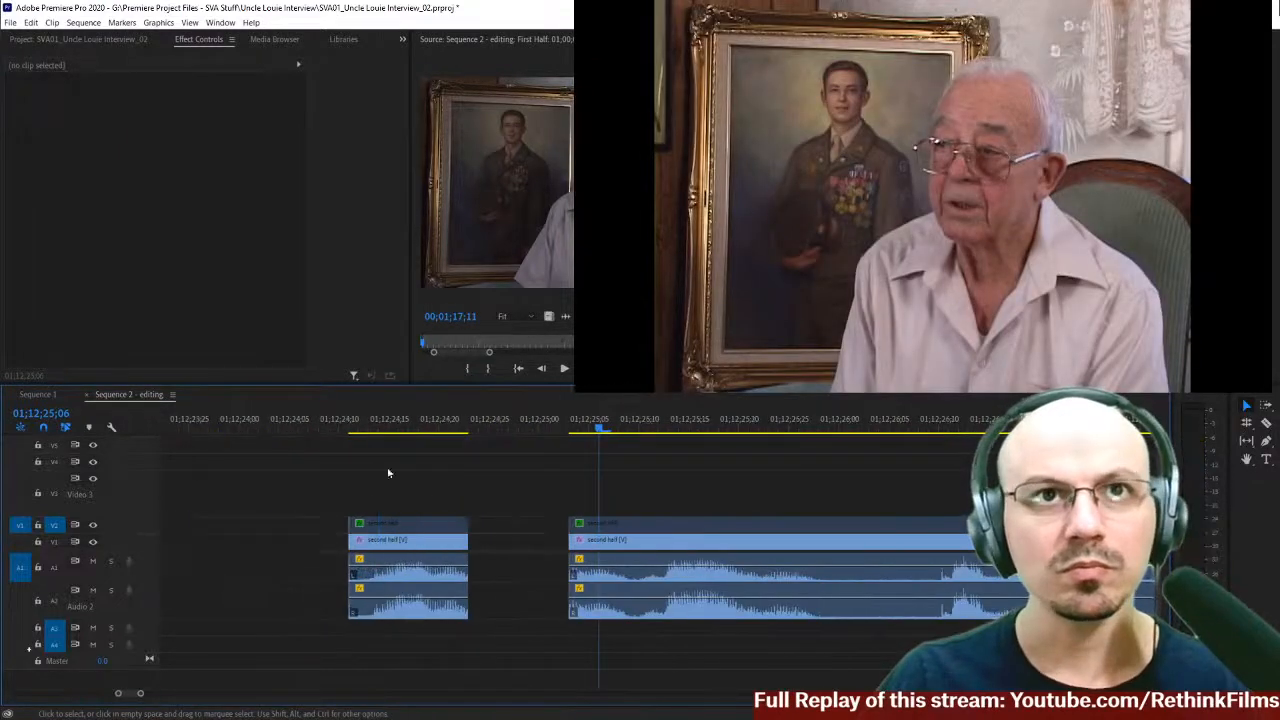
{"action": "scroll", "coordinate": [394, 492], "scroll_direction": "down", "scroll_amount": 1}
{"action": "left_click", "coordinate": [333, 430]}
{"action": "key", "text": "space"}
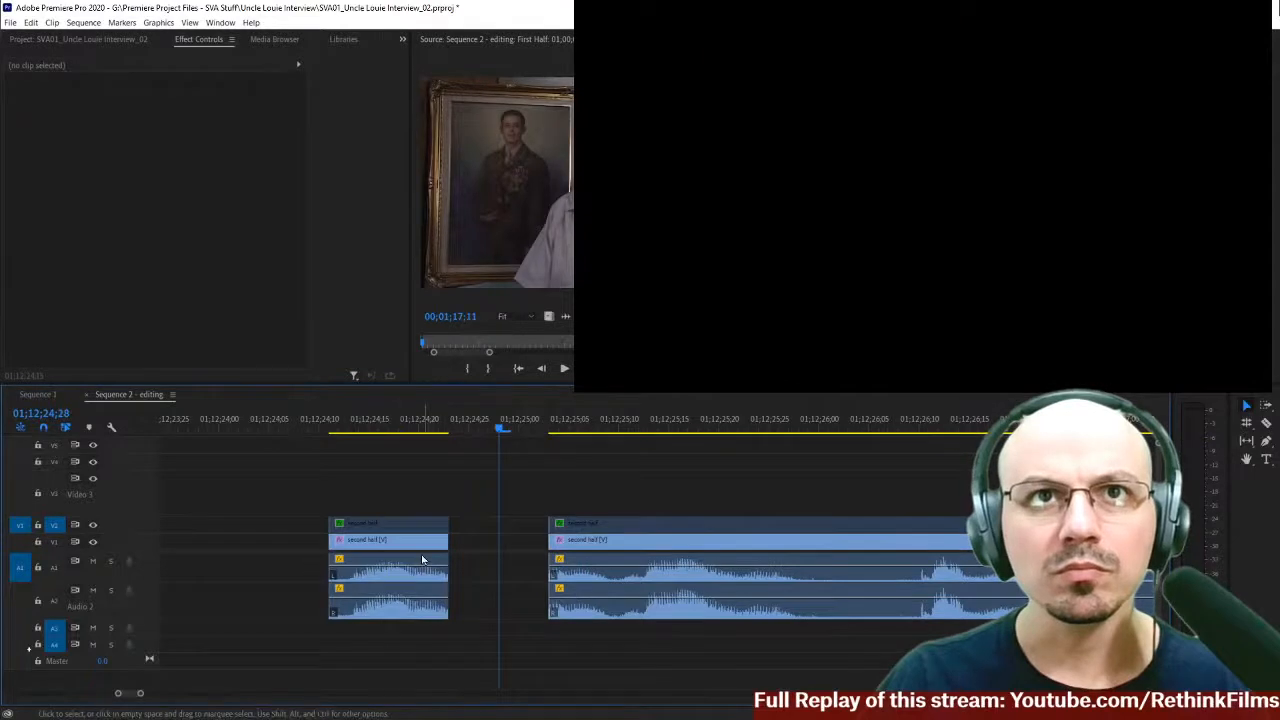
{"action": "left_click_drag", "start_coordinate": [454, 578], "coordinate": [520, 581]}
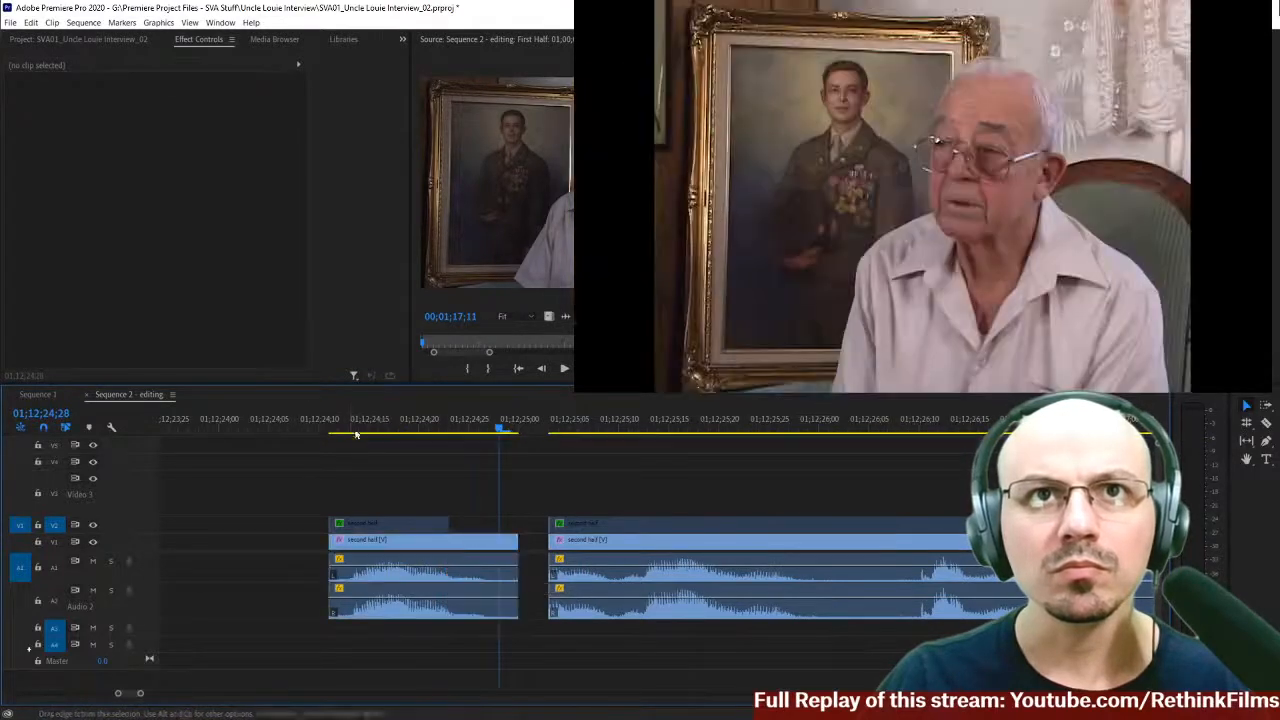
{"action": "left_click", "coordinate": [352, 431]}
{"action": "key", "text": "space"}
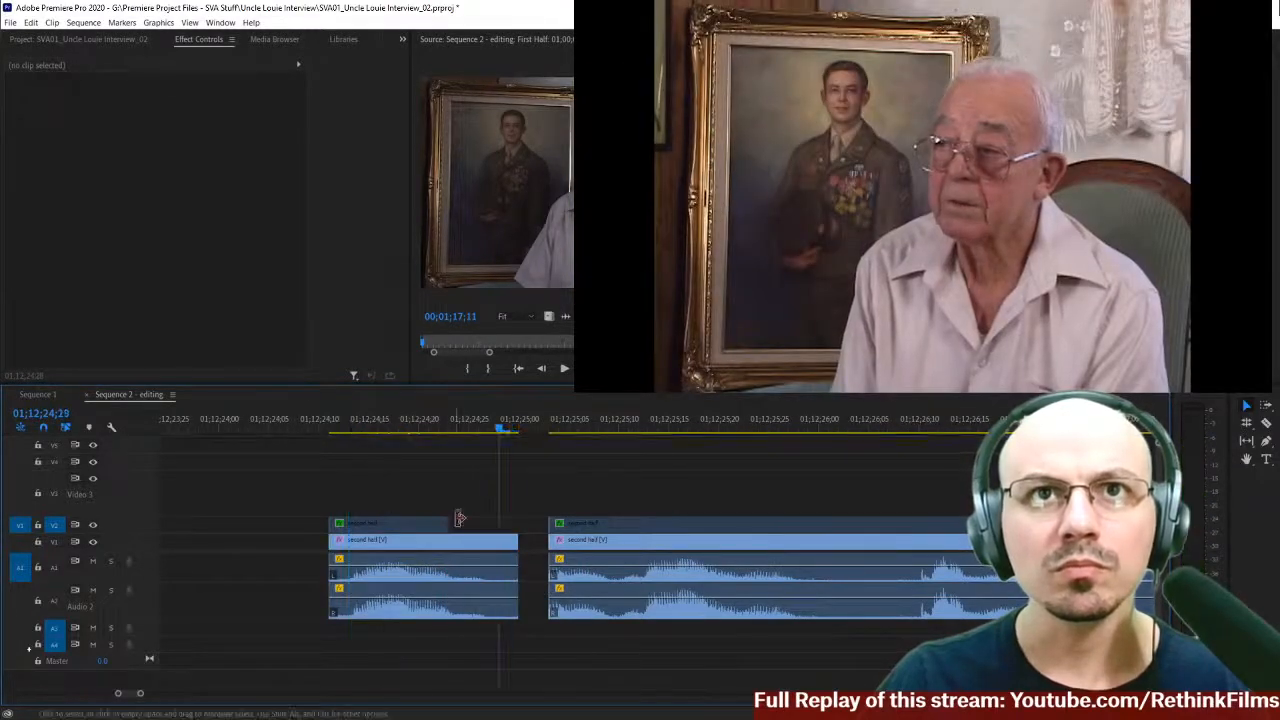
- Trim the end of the short lower video clip and its audio back to 01;12;24;26
{"action": "key", "text": "Left"}
{"action": "key", "text": "Left"}
{"action": "key", "text": "Right"}
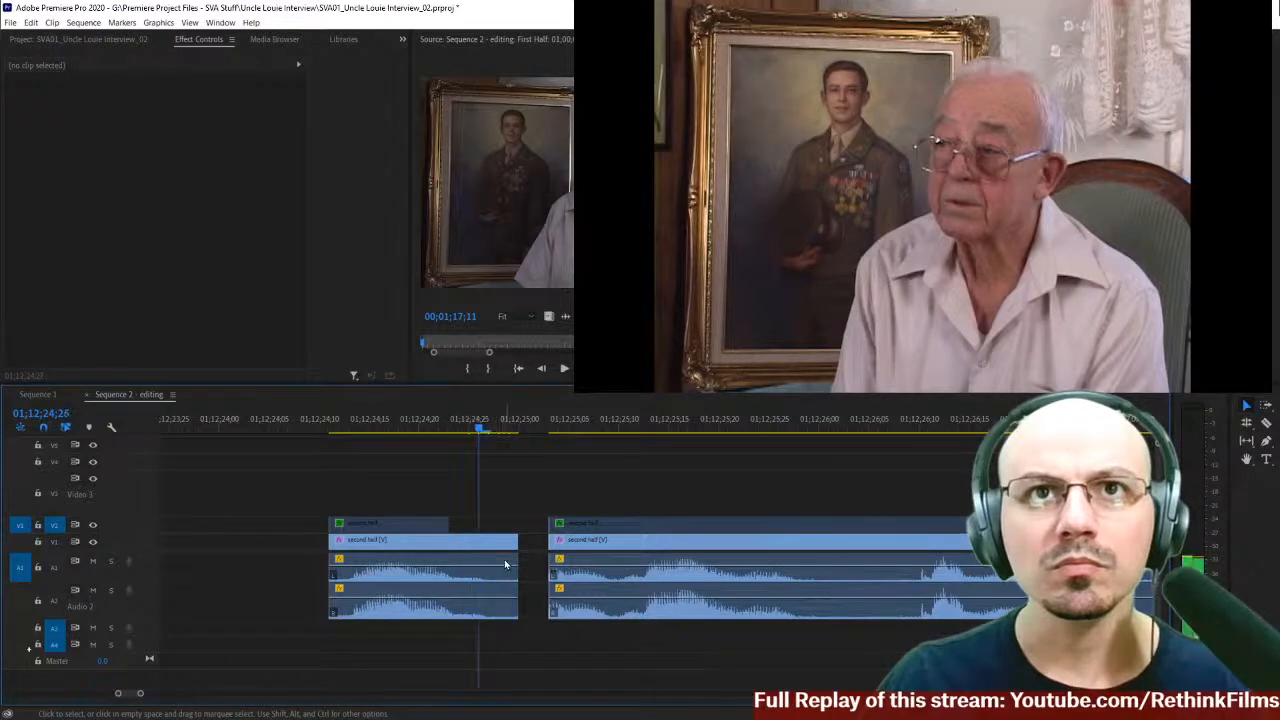
{"action": "left_click", "coordinate": [508, 531]}
{"action": "scroll", "coordinate": [510, 535], "scroll_direction": "right", "scroll_amount": 1}
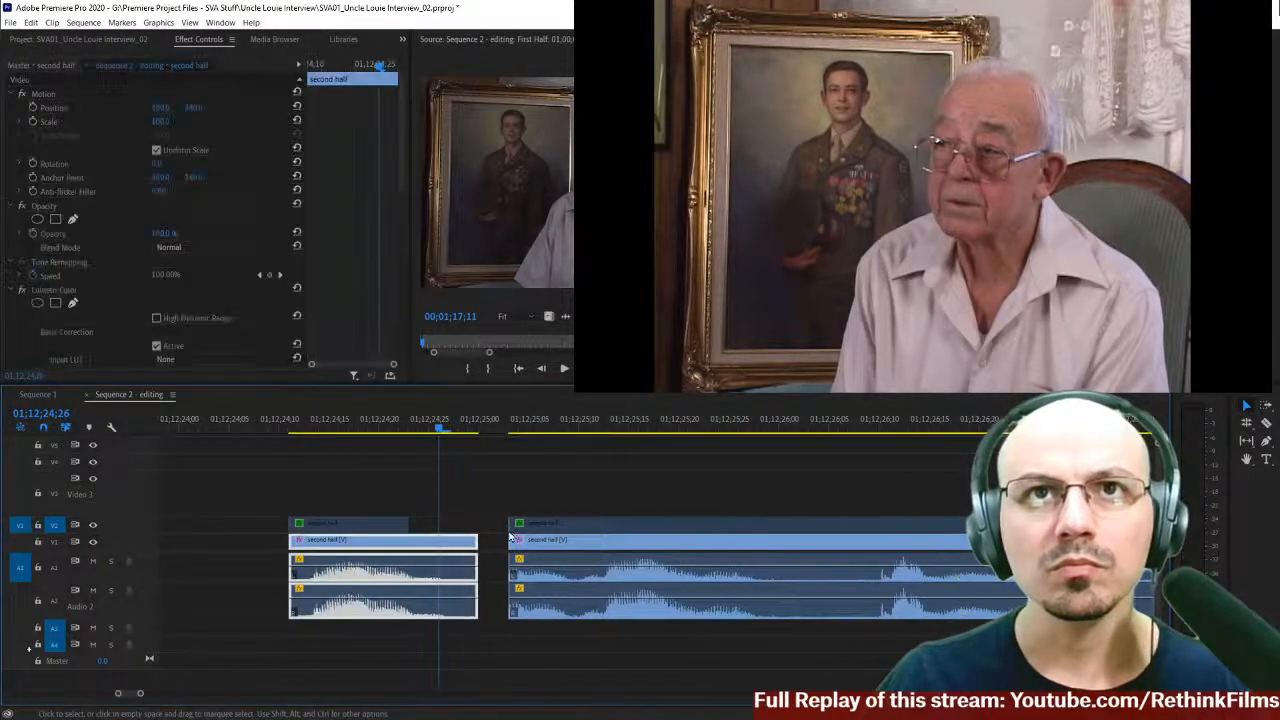
{"action": "left_click_drag", "start_coordinate": [469, 537], "coordinate": [437, 541]}
- Close the gap after the short piece and play back the new join
{"action": "left_click", "coordinate": [481, 548]}
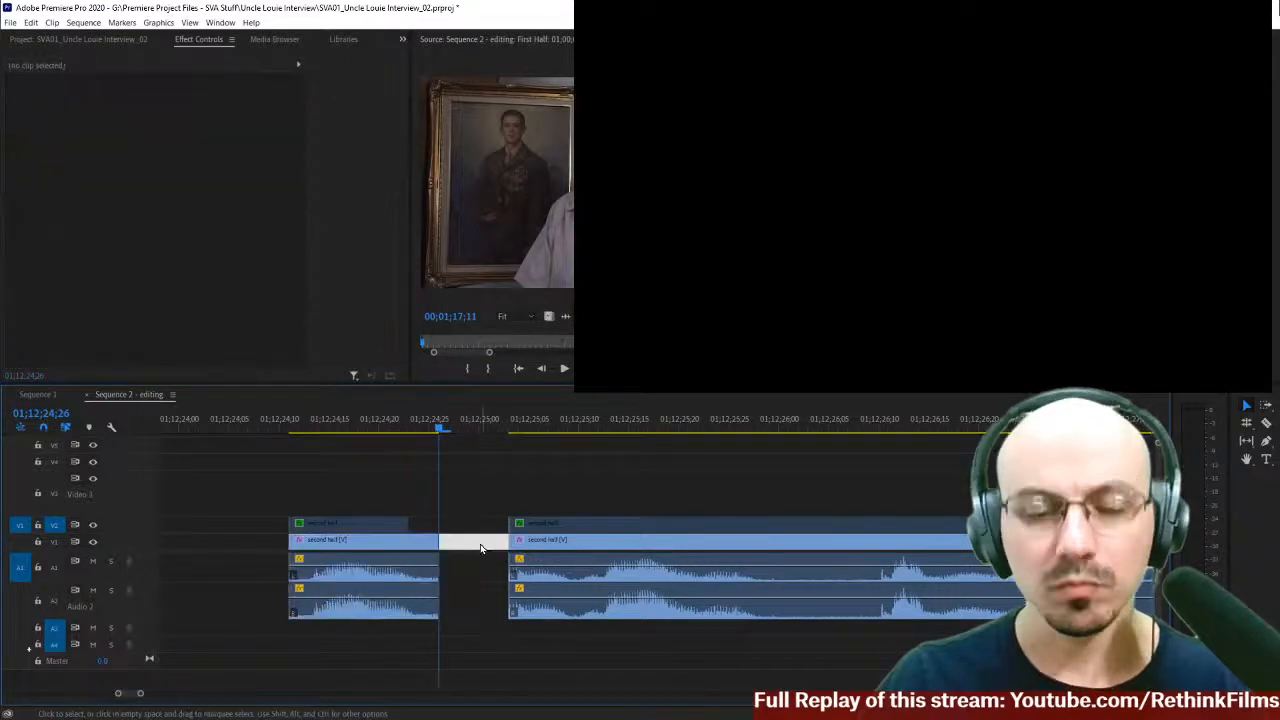
{"action": "key", "text": "Delete"}
{"action": "key", "text": "Up"}
{"action": "key", "text": "space"}
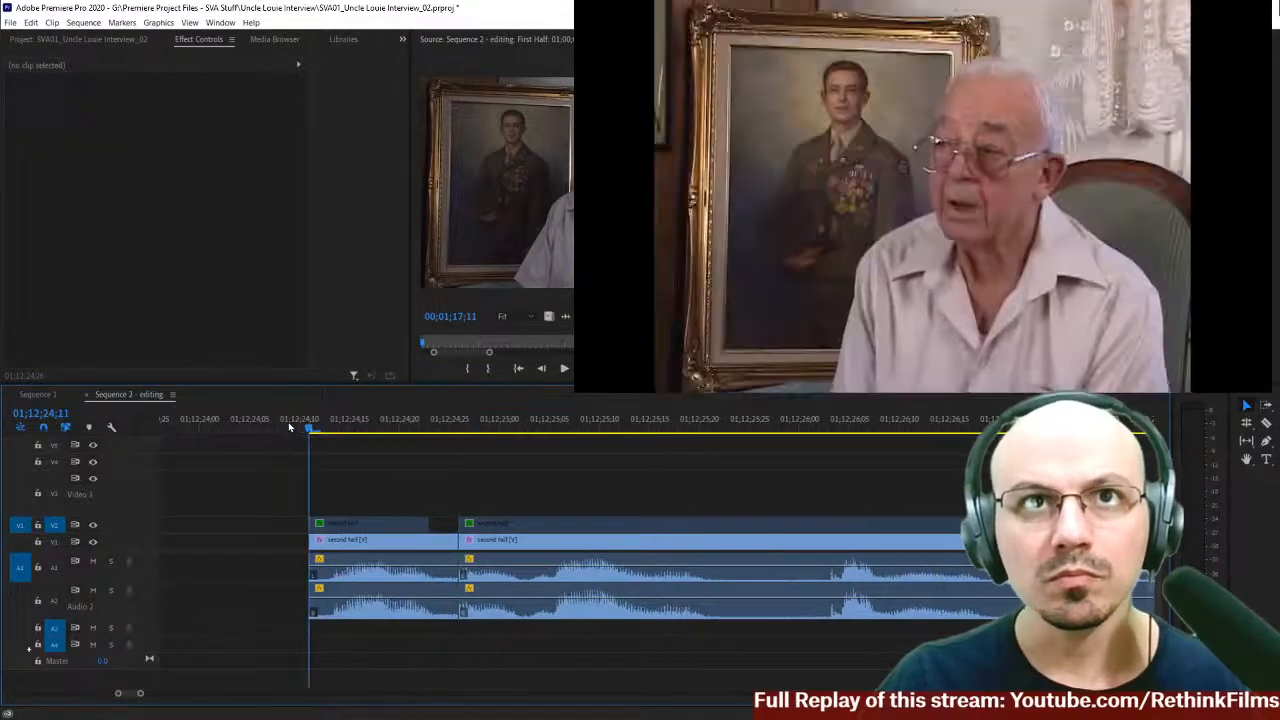
{"action": "scroll", "coordinate": [450, 578], "scroll_direction": "left", "scroll_amount": 1}
- Apply the default transitions at the join and set the first audio track's Constant Power crossfade to 2 frames
{"action": "right_click", "coordinate": [468, 570]}
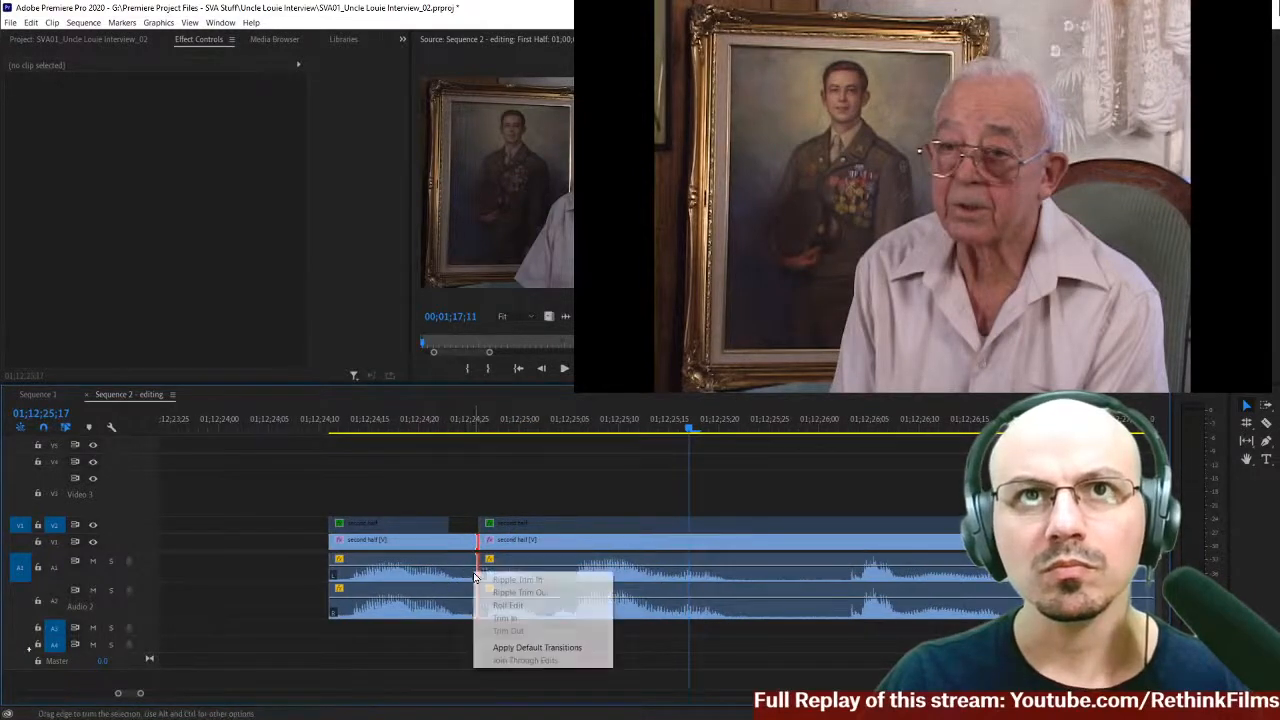
{"action": "left_click", "coordinate": [545, 650]}
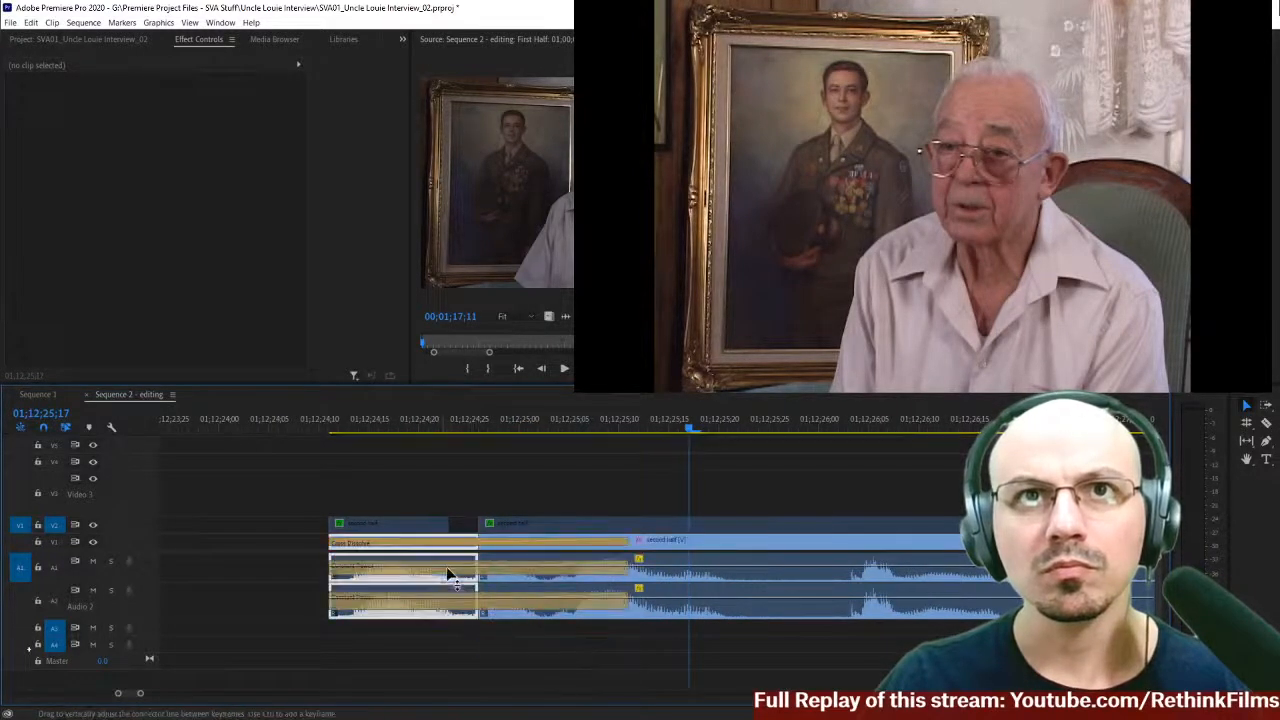
{"action": "left_click", "coordinate": [447, 573]}
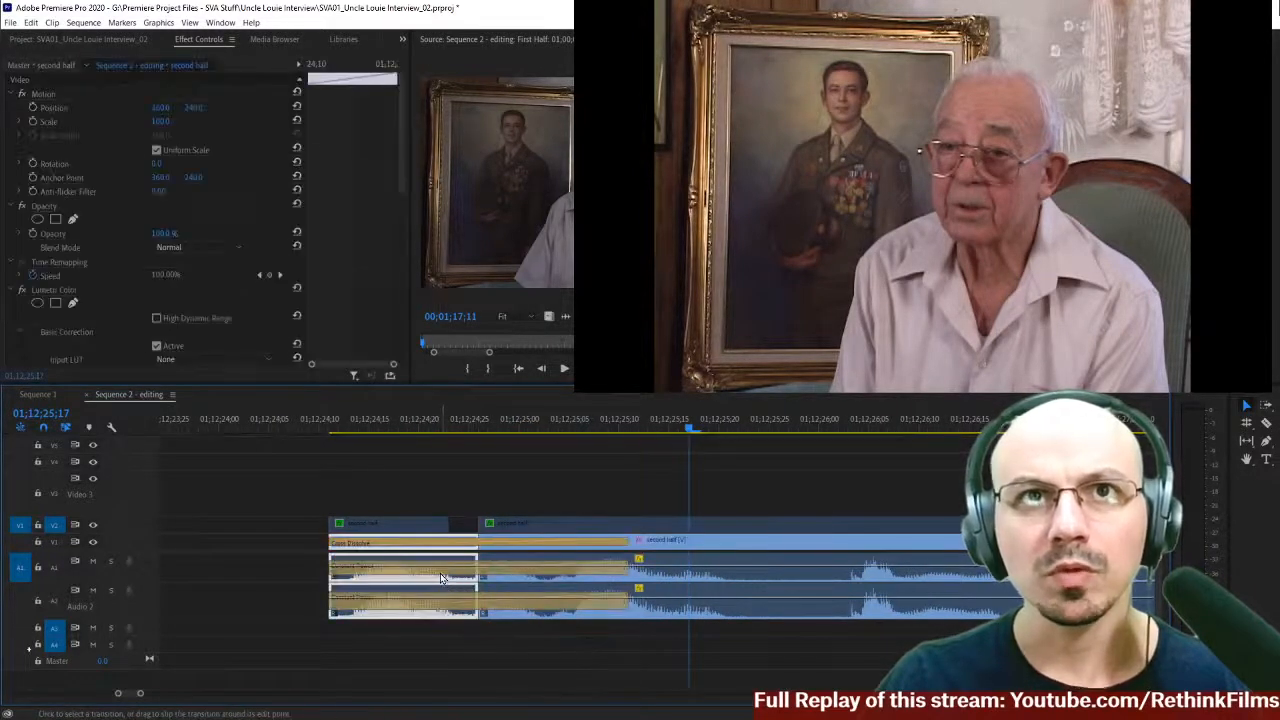
{"action": "left_click", "coordinate": [448, 577]}
{"action": "right_click", "coordinate": [448, 577]}
{"action": "left_click", "coordinate": [455, 582]}
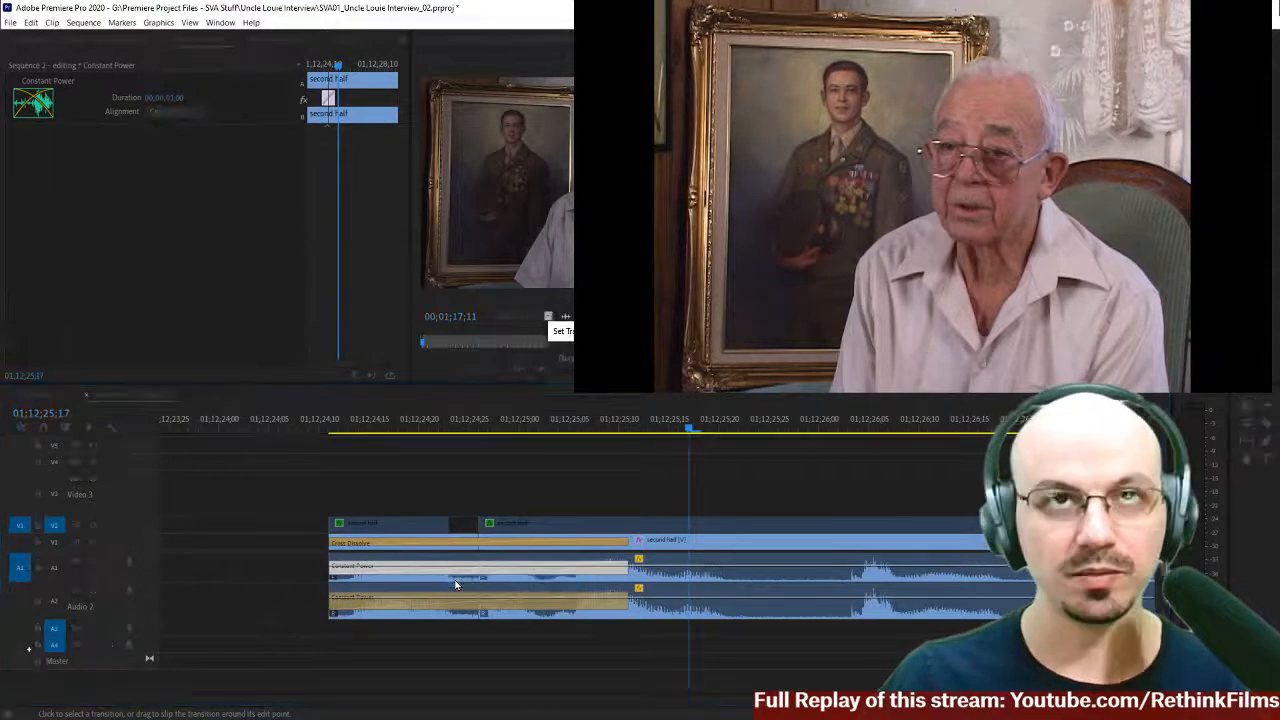
{"action": "type", "text": "2"}
{"action": "key", "text": "Return"}
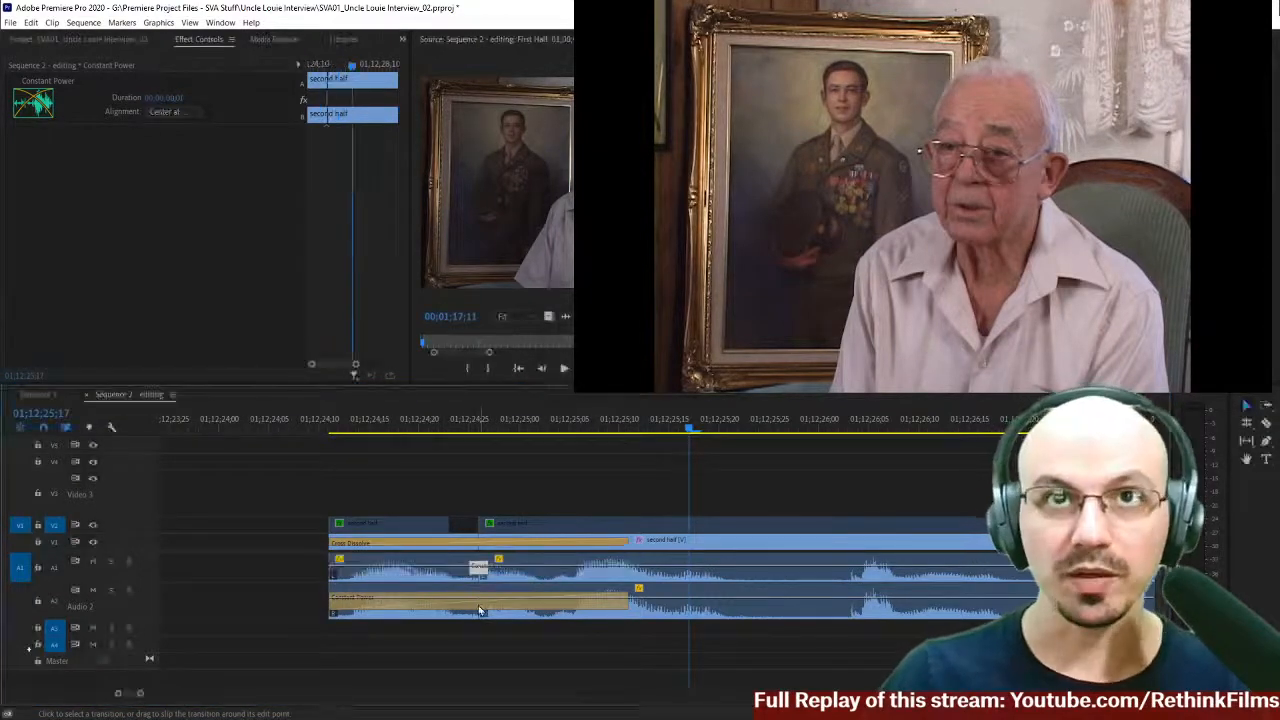
- Set the second audio track's Constant Power crossfade to 2 frames and remove the video Cross Dissolve at the join
{"action": "left_click", "coordinate": [478, 606]}
{"action": "right_click", "coordinate": [476, 608]}
{"action": "left_click", "coordinate": [481, 613]}
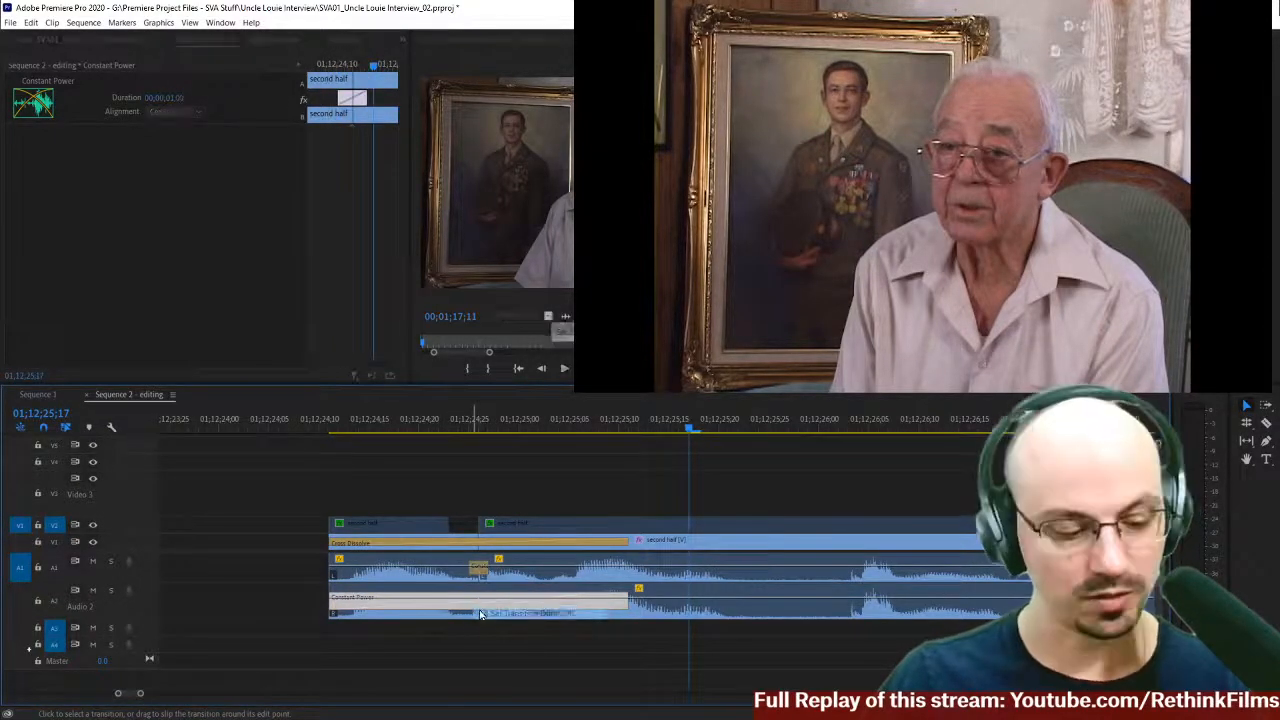
{"action": "type", "text": "2"}
{"action": "key", "text": "Return"}
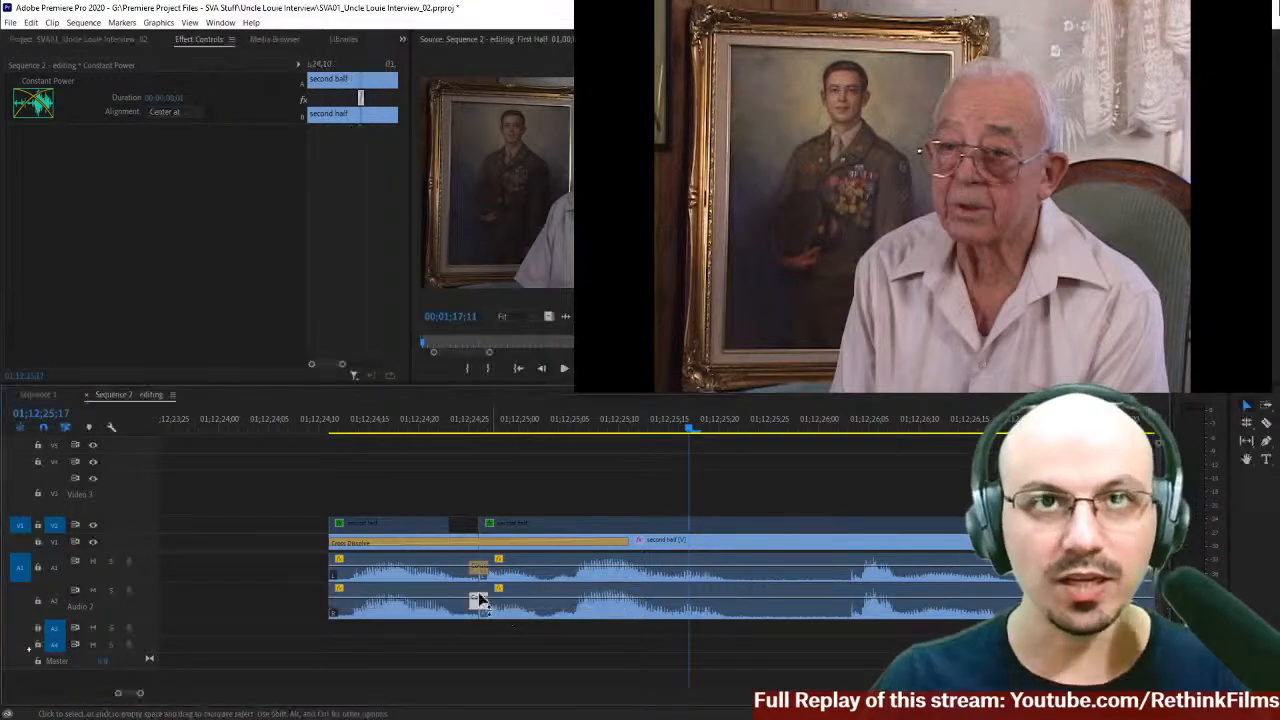
{"action": "left_click", "coordinate": [456, 544]}
{"action": "key", "text": "Delete"}
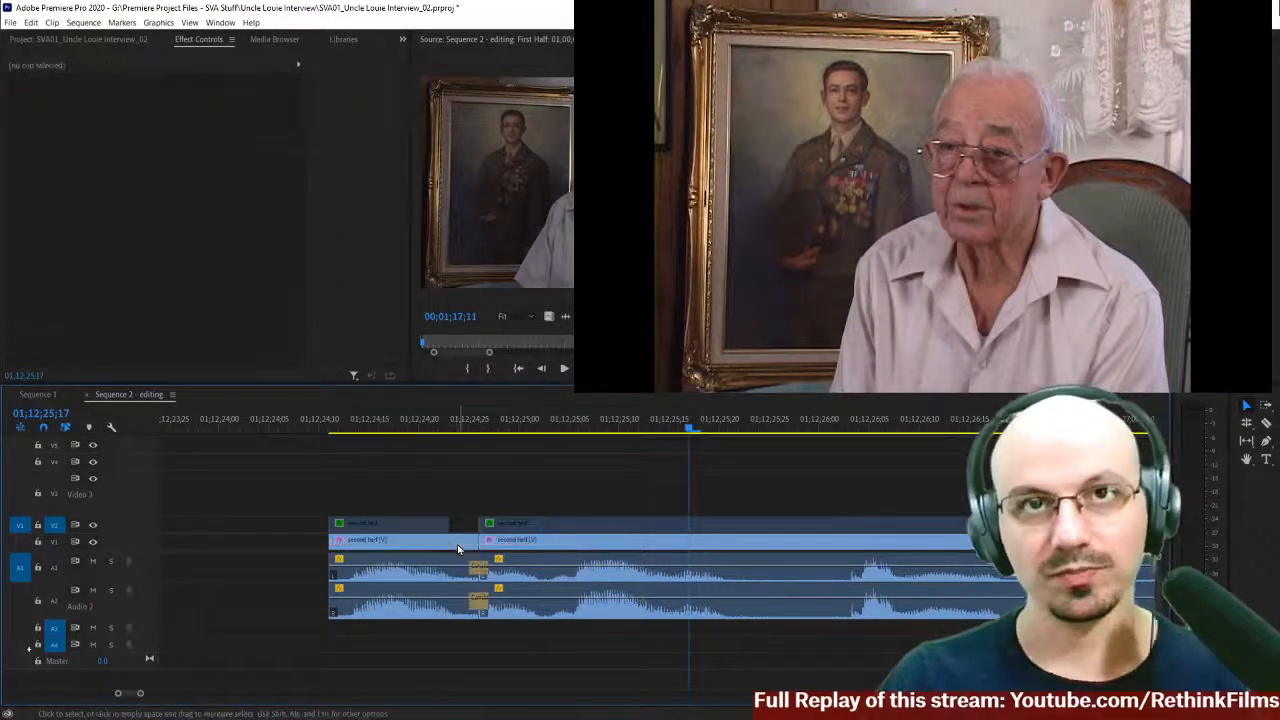
- Play back the crossfaded join several times and park the playhead just past it at 01;12;24;27
{"action": "left_click", "coordinate": [329, 431]}
{"action": "key", "text": "space"}
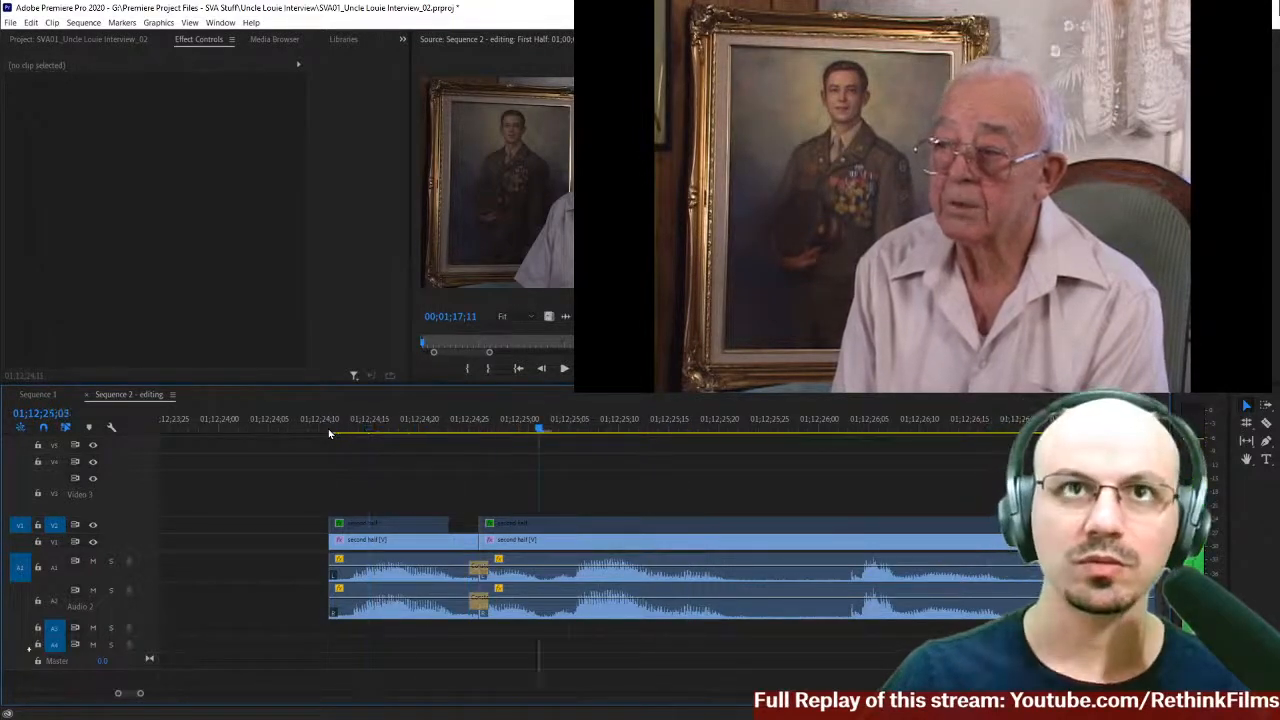
{"action": "left_click", "coordinate": [477, 428]}
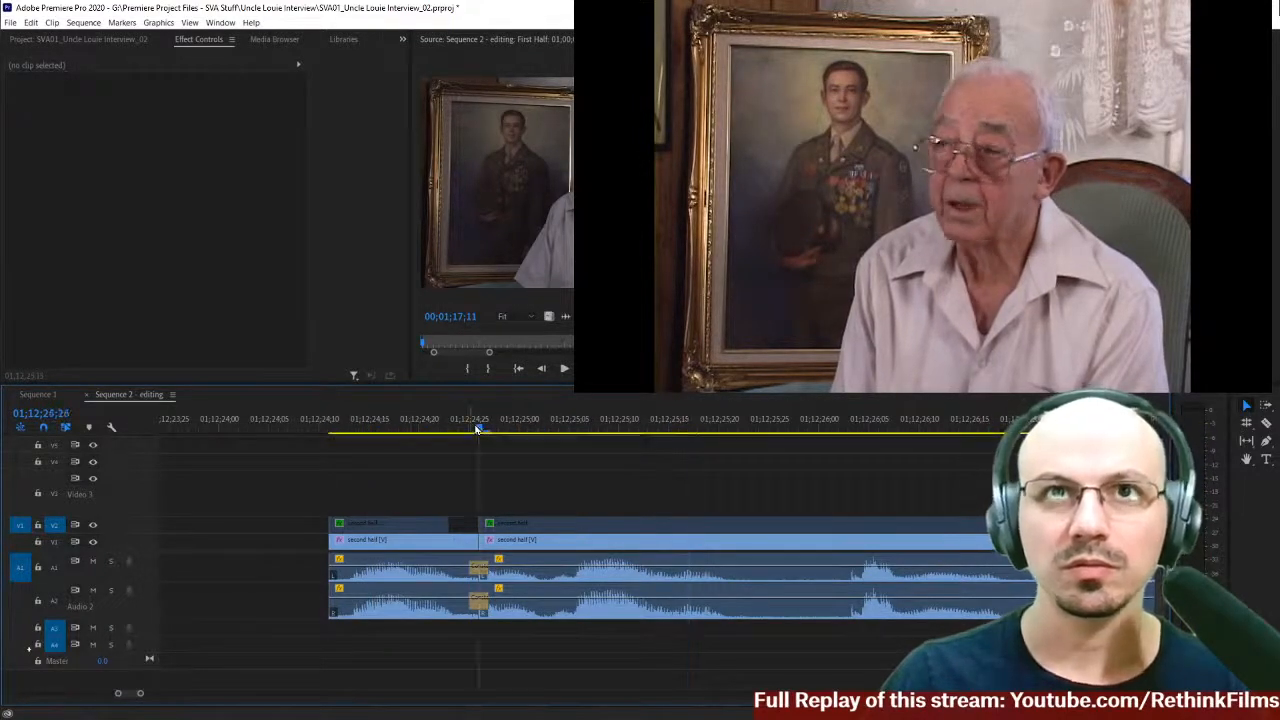
{"action": "left_click", "coordinate": [476, 430]}
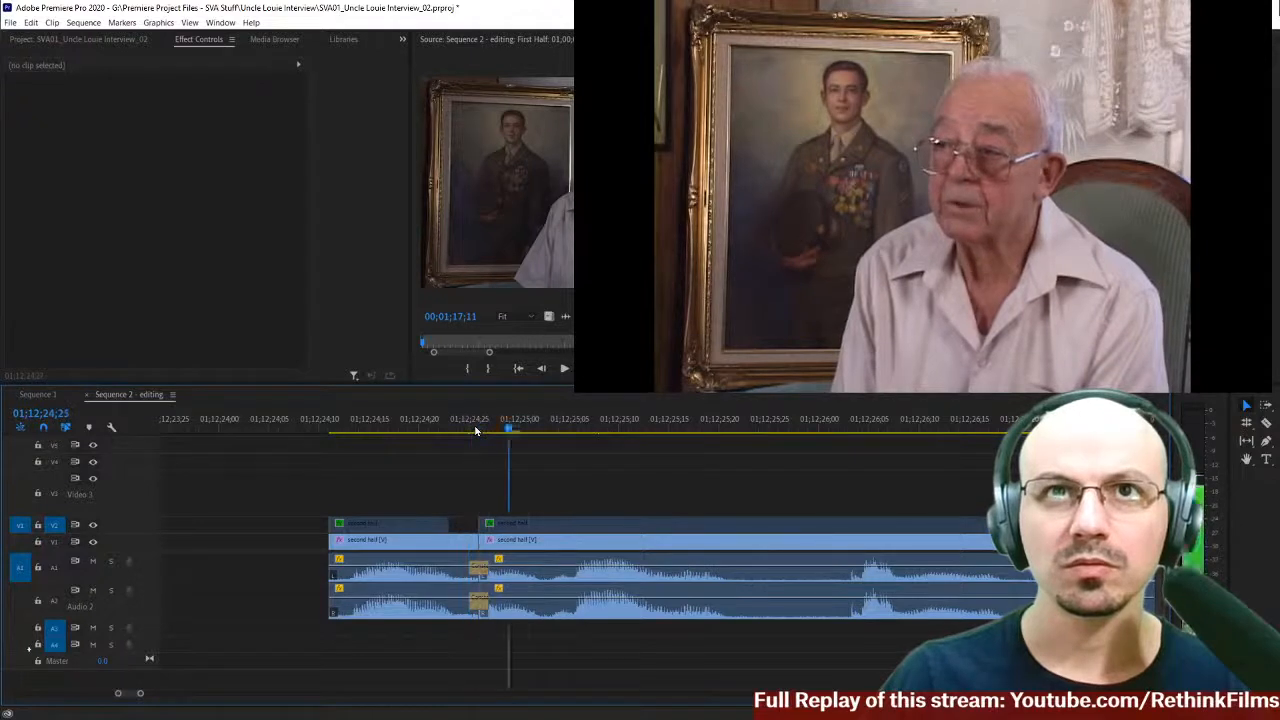
{"action": "left_click", "coordinate": [476, 430]}
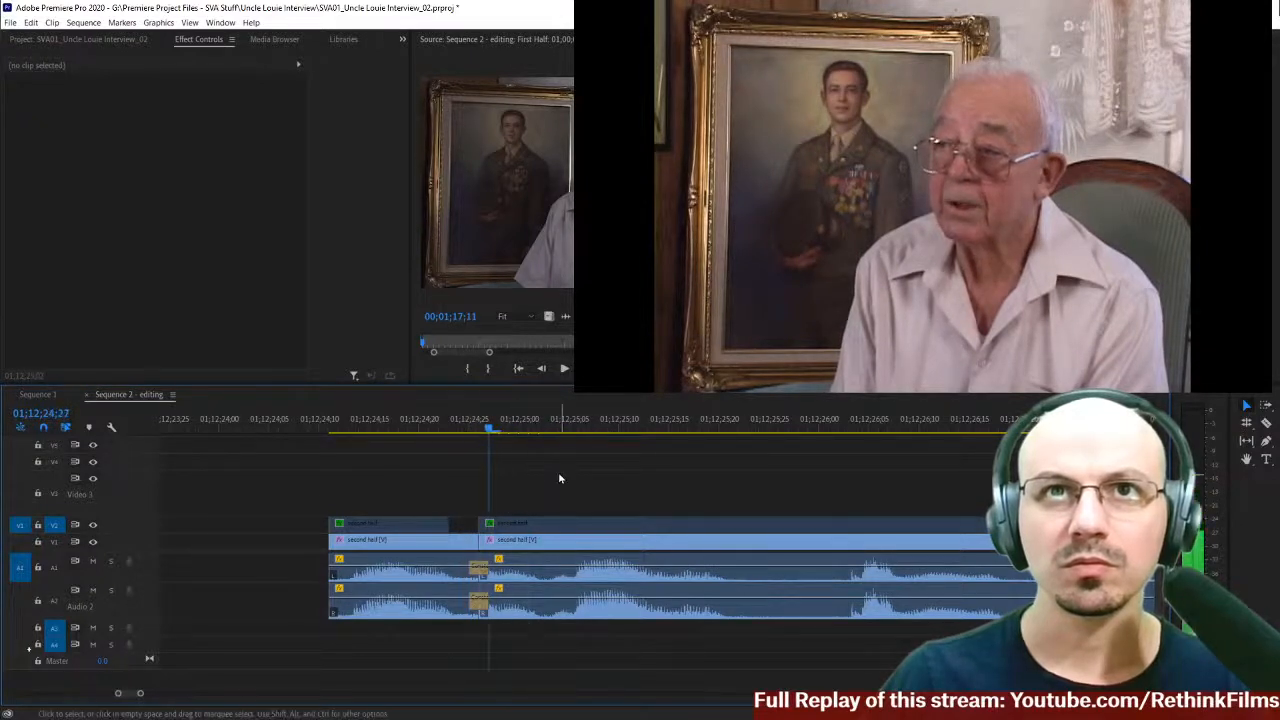
{"action": "left_click", "coordinate": [491, 430]}
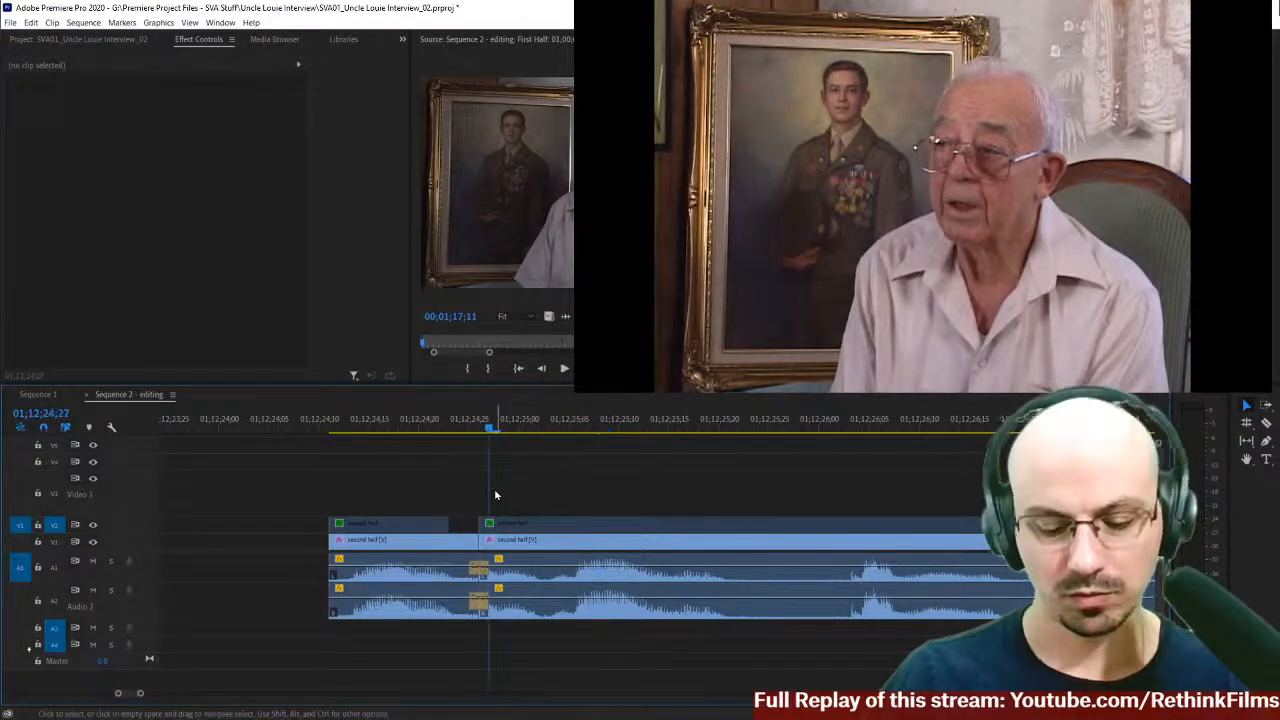
- Delete the Constant Power crossfades on both audio tracks at the join
{"action": "key", "text": "equal"}
{"action": "left_click", "coordinate": [626, 571]}
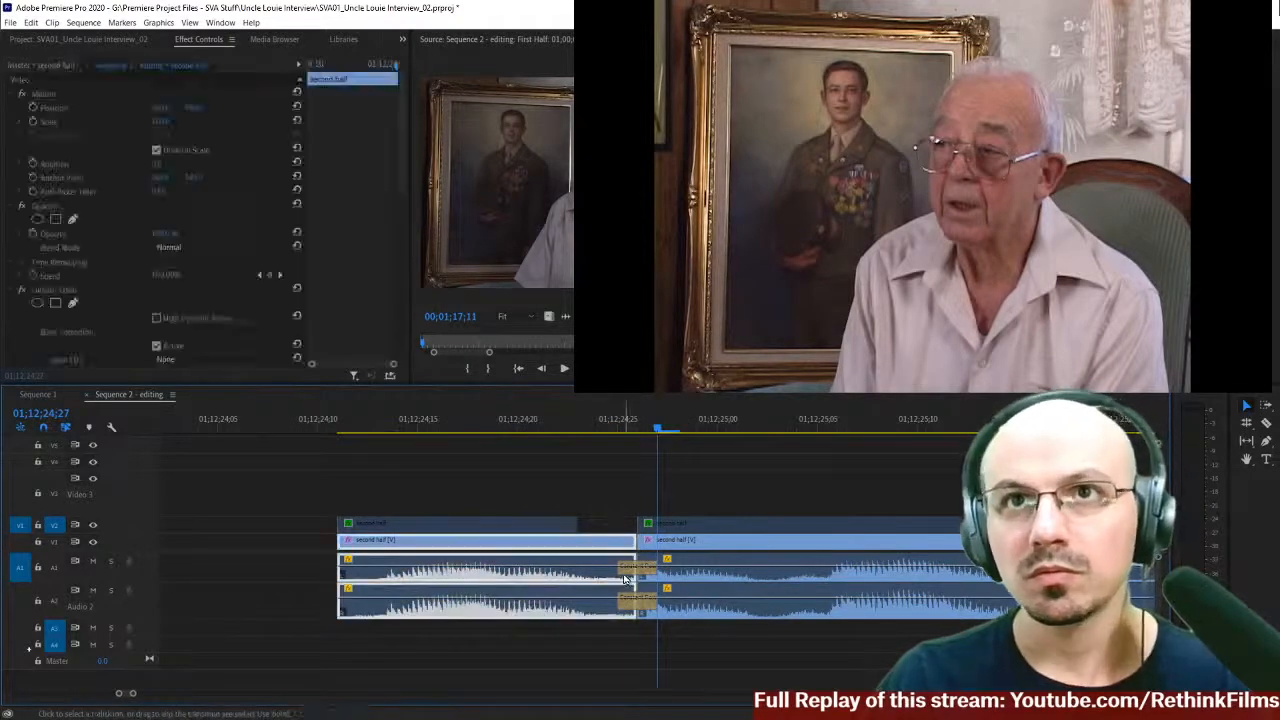
{"action": "key", "text": "Delete"}
{"action": "left_click", "coordinate": [635, 602]}
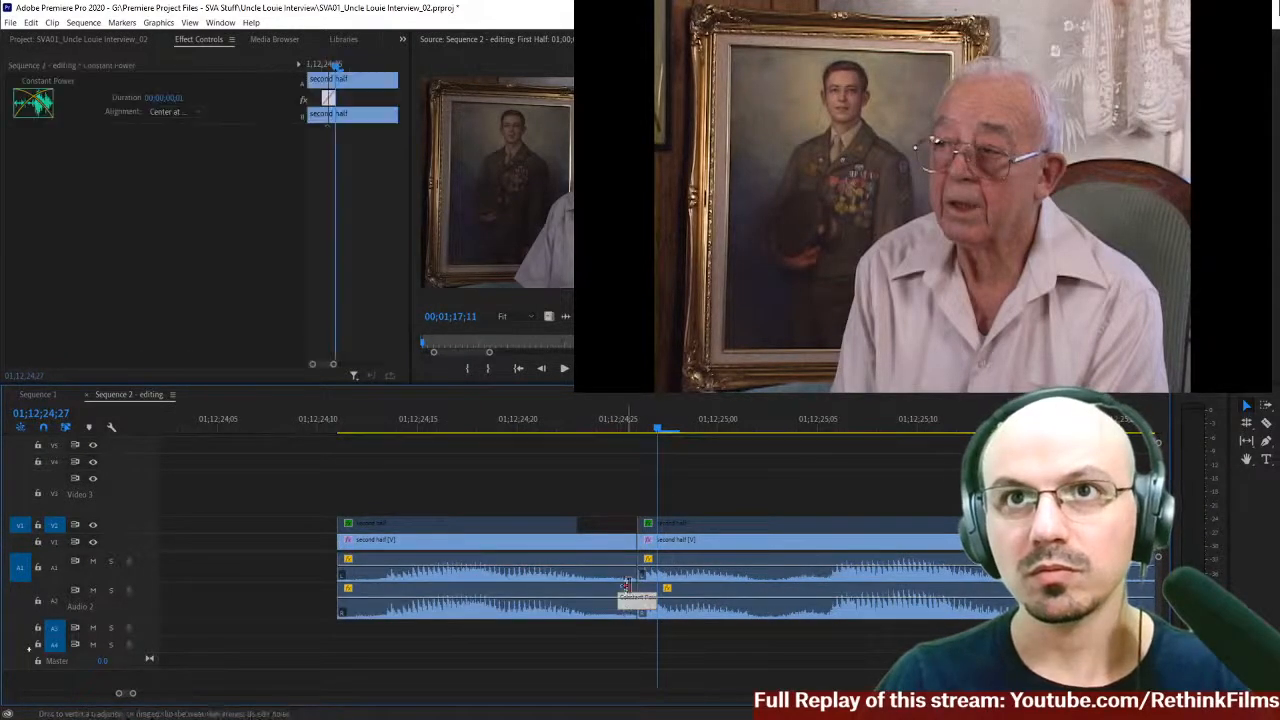
{"action": "key", "text": "Delete"}
- Cut out the one-frame piece between the join and 01;12;24;27 on all tracks and close the gap
{"action": "scroll", "coordinate": [633, 504], "scroll_direction": "down", "scroll_amount": 1}
{"action": "key", "text": "c"}
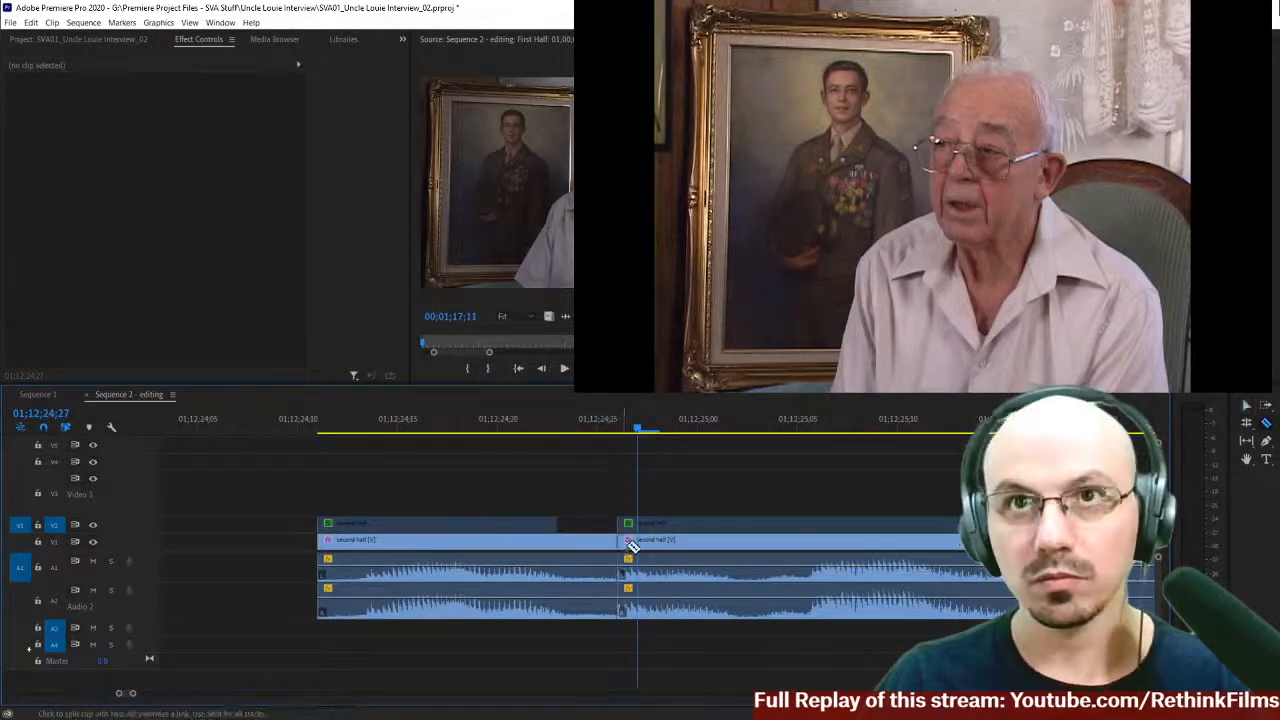
{"action": "key", "text": "v"}
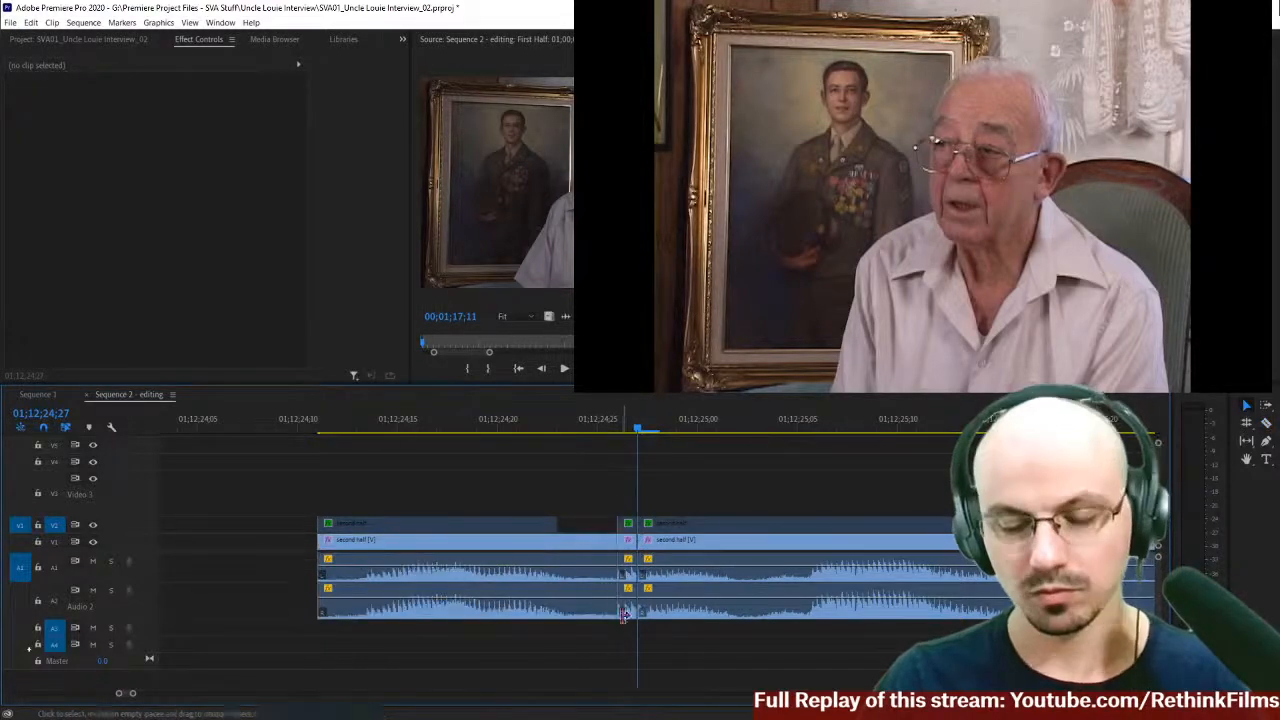
{"action": "left_click", "coordinate": [624, 540]}
{"action": "key", "text": "Delete"}
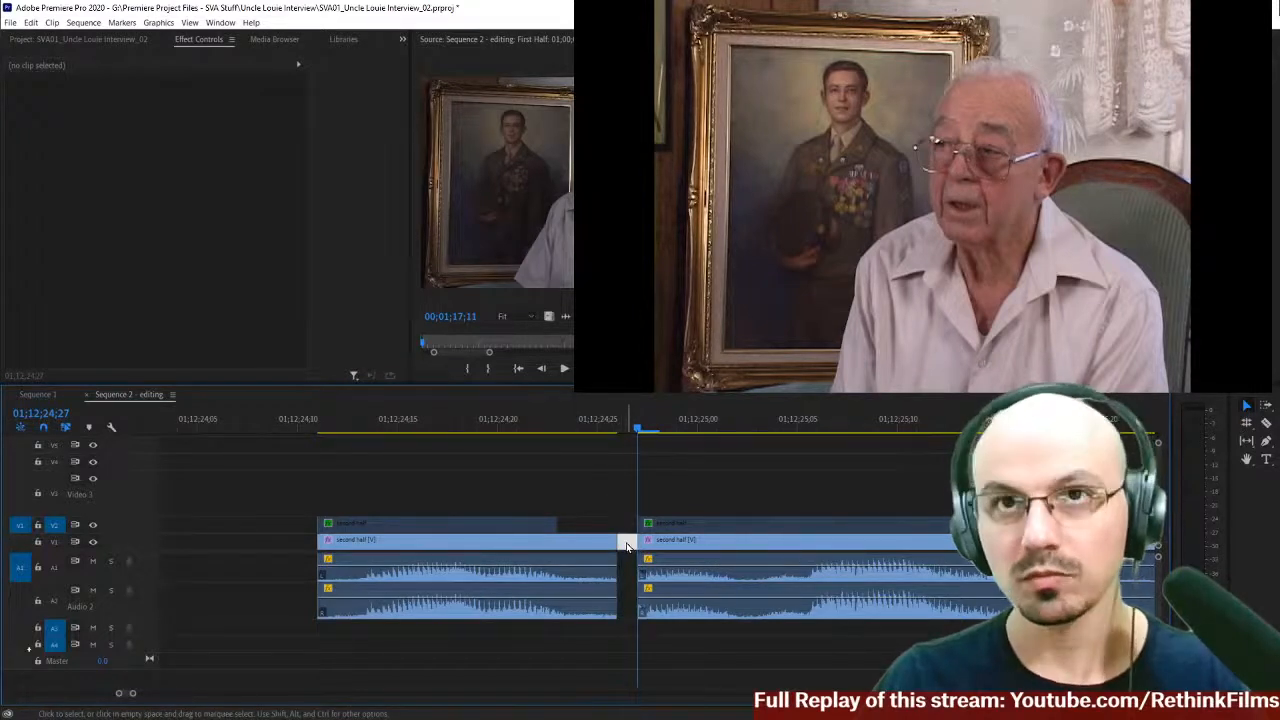
{"action": "key", "text": "Delete"}
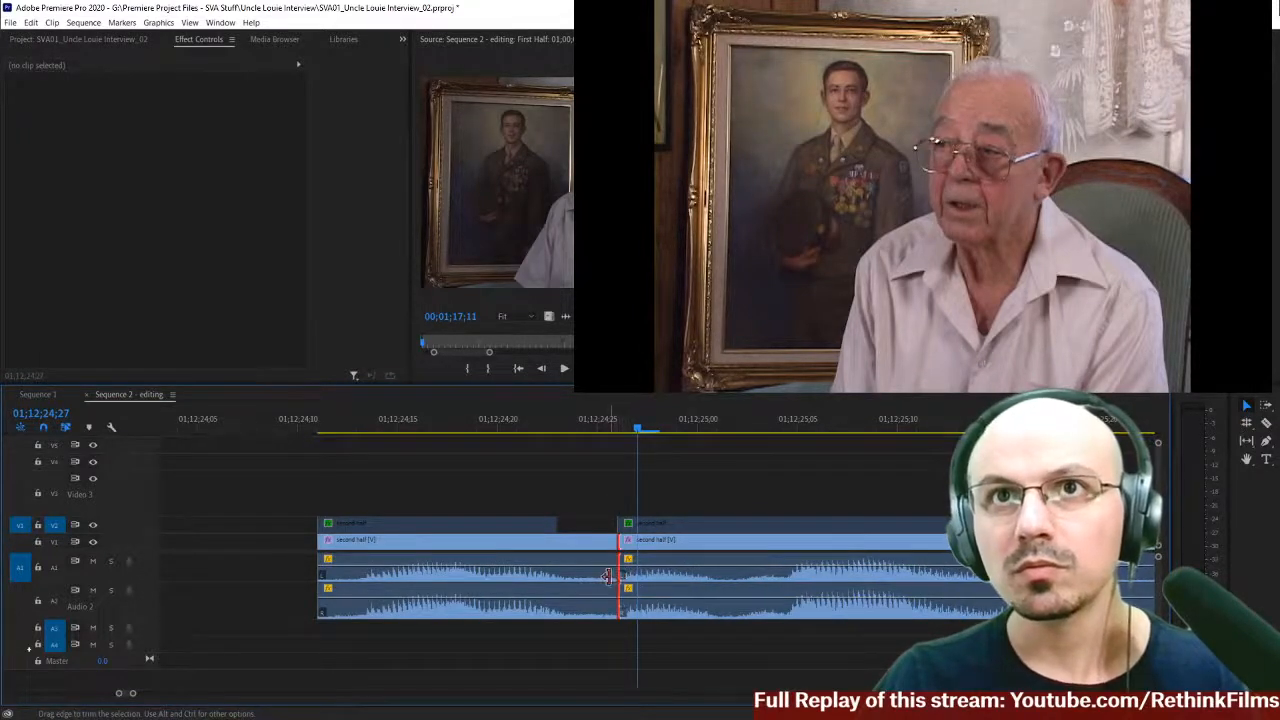
- Apply the default transitions at the tightened join and shorten the first audio track's crossfade to 2 frames
{"action": "right_click", "coordinate": [606, 577]}
{"action": "left_click", "coordinate": [634, 652]}
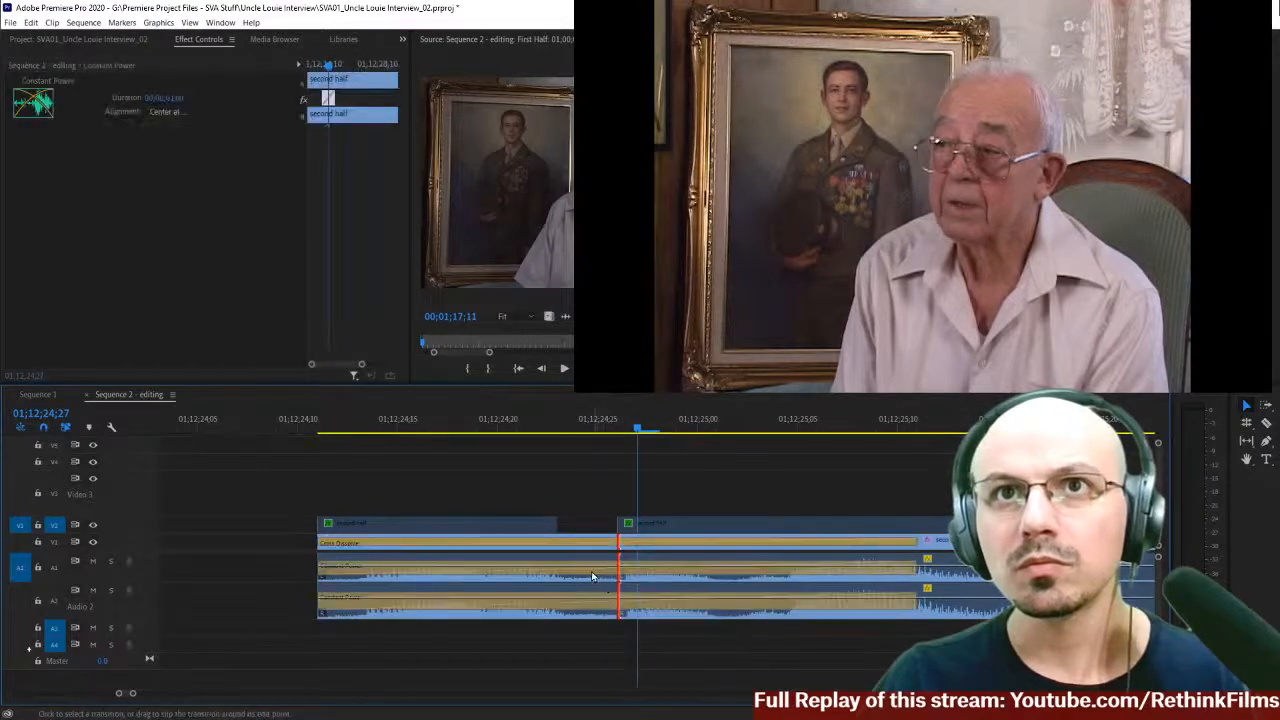
{"action": "double_click", "coordinate": [591, 571]}
{"action": "key", "text": "Return"}
- Shorten the second audio track's crossfade to 2 frames and delete the video Cross Dissolve at the tightened join
{"action": "left_click", "coordinate": [622, 606]}
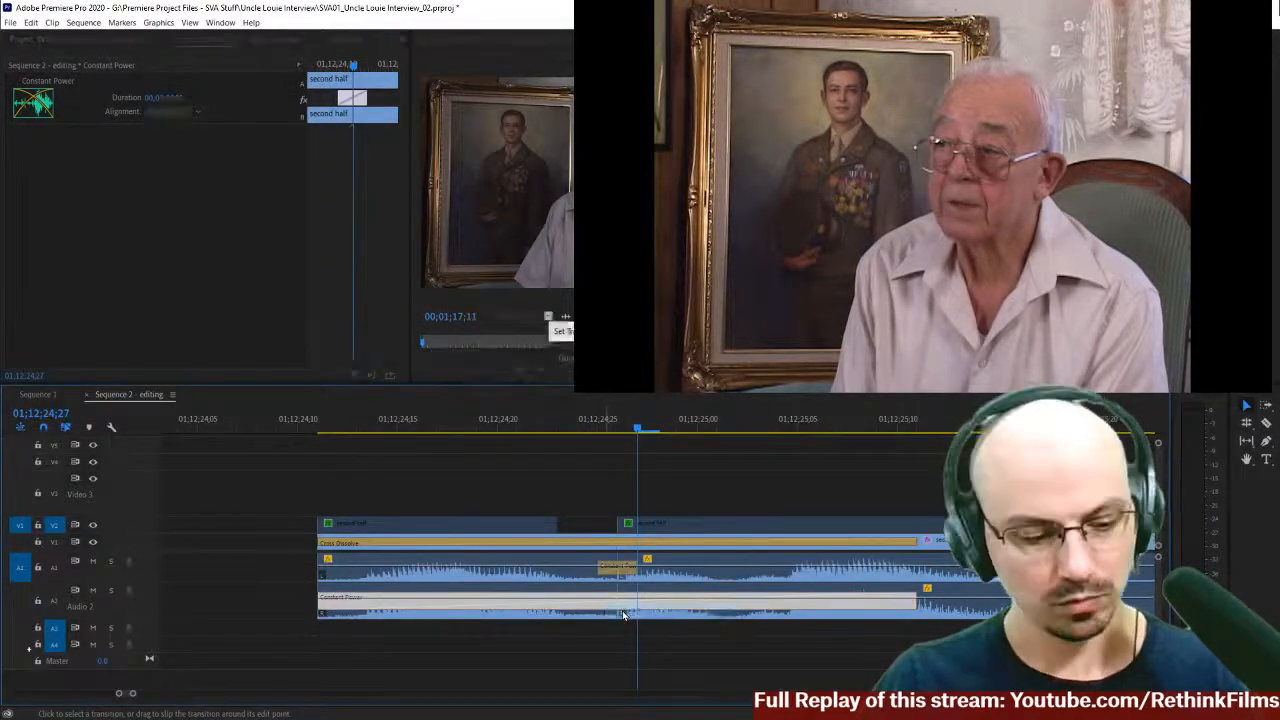
{"action": "double_click", "coordinate": [622, 610]}
{"action": "key", "text": "Return"}
{"action": "left_click", "coordinate": [585, 545]}
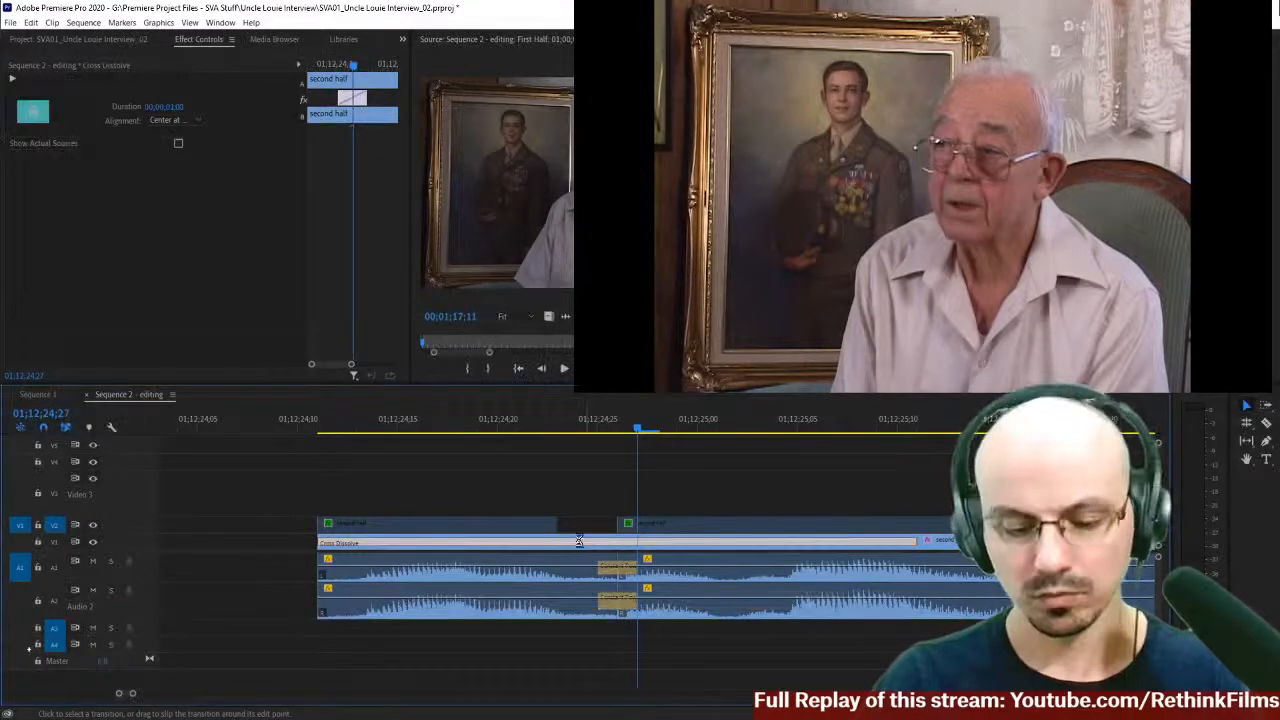
{"action": "key", "text": "Delete"}
- Play back the short piece through the tightened join, with more of the surrounding timeline in view
{"action": "left_click", "coordinate": [334, 431]}
{"action": "key", "text": "space"}
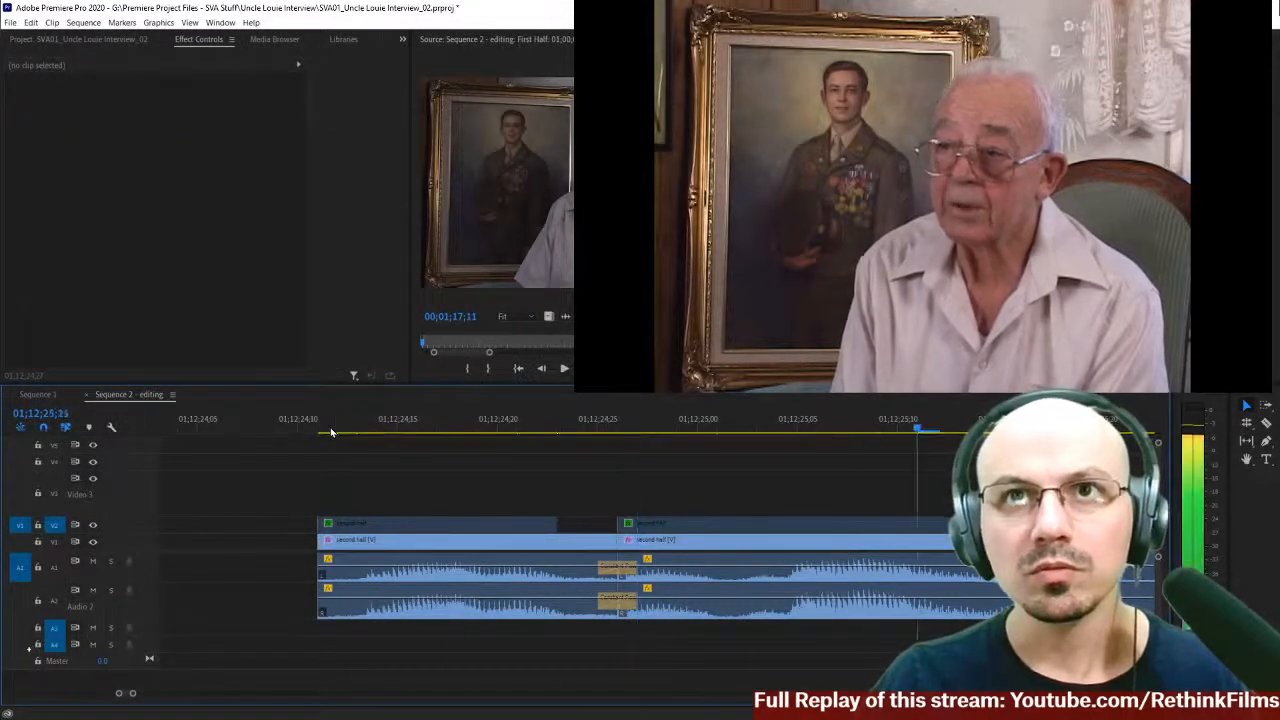
{"action": "left_click", "coordinate": [331, 432]}
{"action": "key", "text": "minus"}
{"action": "key", "text": "minus"}
{"action": "key", "text": "space"}
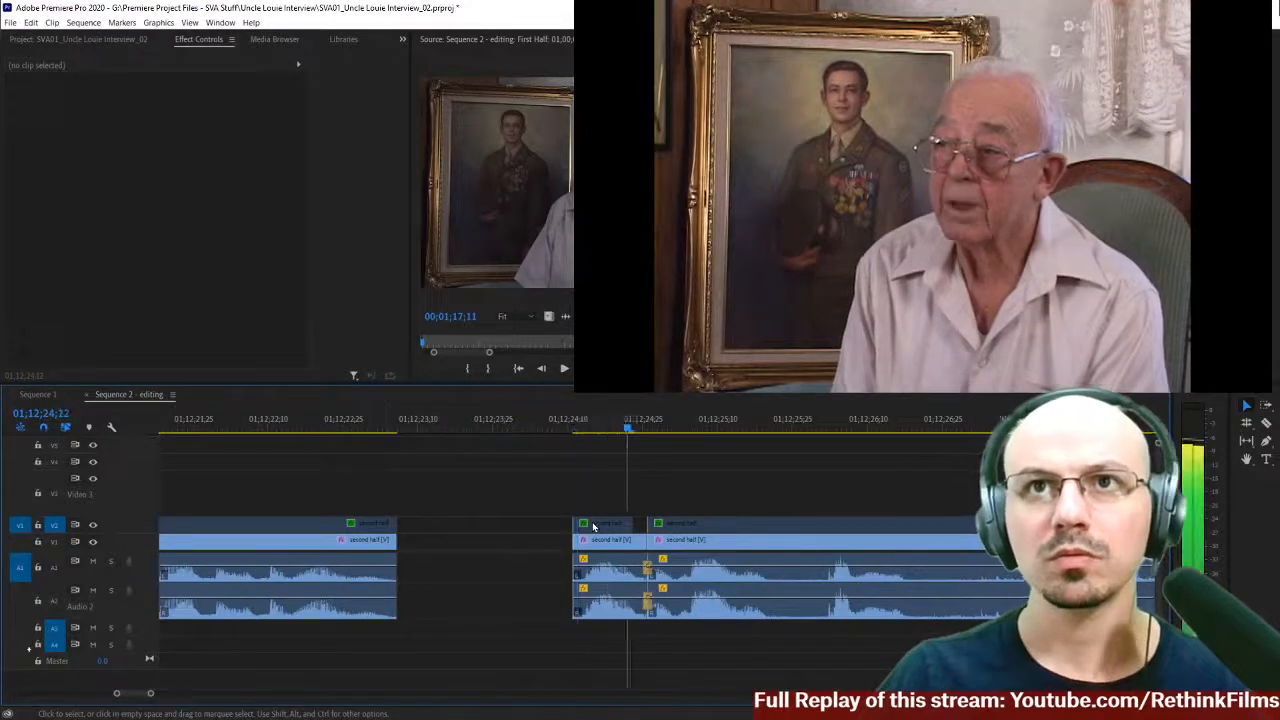
- Listen for the start of the next unwanted passage and split all tracks at 01;12;25;21
{"action": "scroll", "coordinate": [593, 526], "scroll_direction": "down", "scroll_amount": 2}
{"action": "key", "text": "space"}
{"action": "left_click", "coordinate": [500, 430]}
{"action": "key", "text": "space"}
{"action": "key", "text": "c"}
{"action": "key", "text": "space"}
{"action": "left_click", "coordinate": [554, 542]}
- Listen for the end of the unwanted passage and split all tracks at 01;12;27;14
{"action": "scroll", "coordinate": [591, 466], "scroll_direction": "down", "scroll_amount": 3}
{"action": "key", "text": "space"}
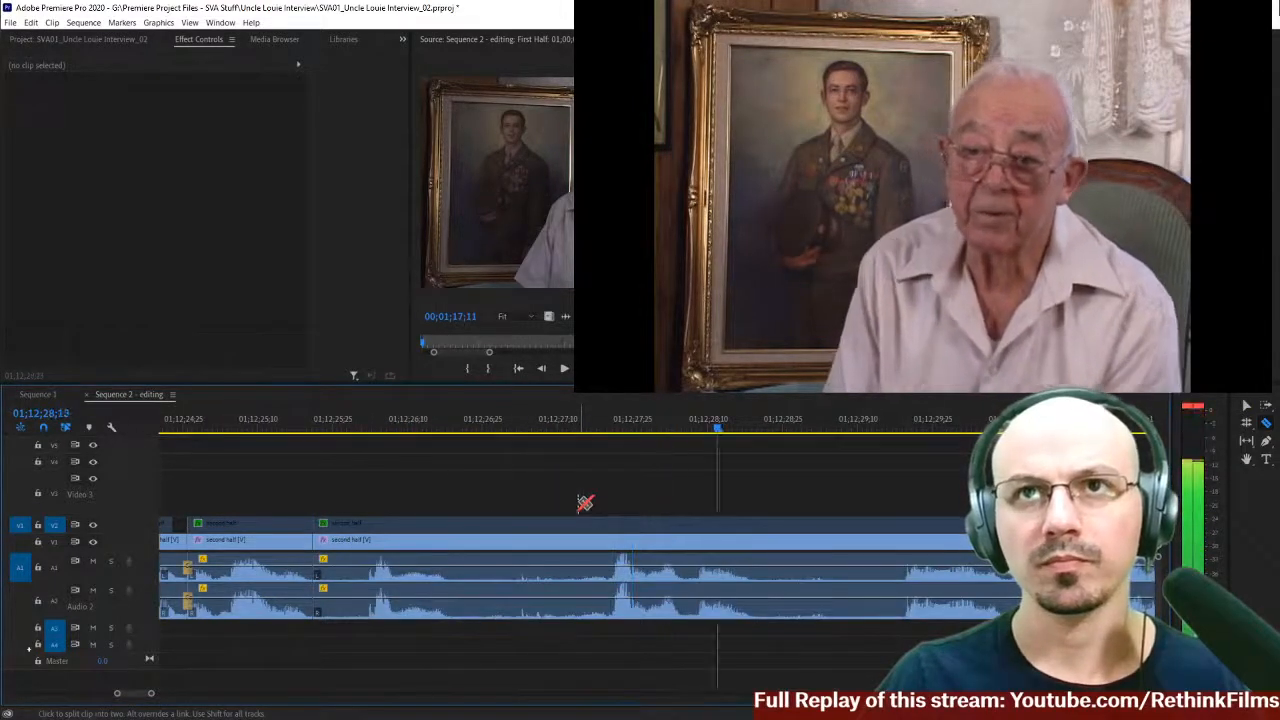
{"action": "left_click", "coordinate": [609, 427]}
{"action": "left_click_drag", "start_coordinate": [573, 428], "coordinate": [583, 429]}
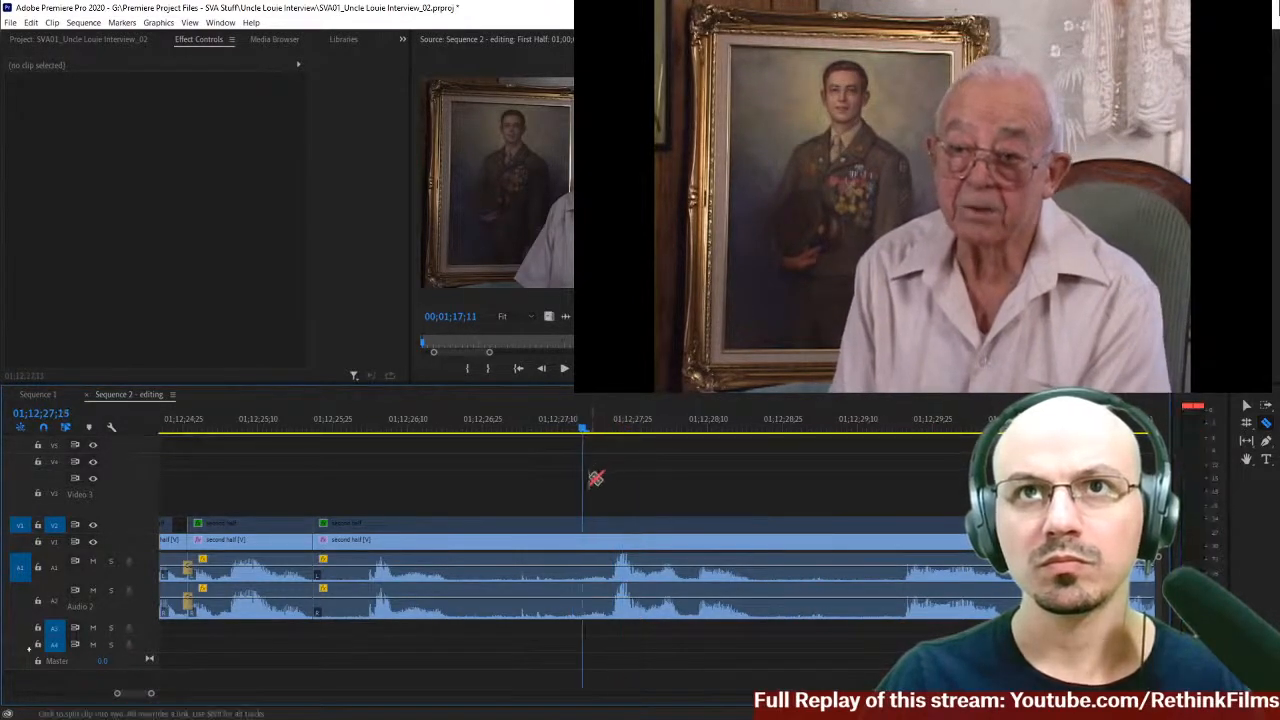
{"action": "left_click", "coordinate": [589, 543], "text": "shift"}
{"action": "key", "text": "v"}
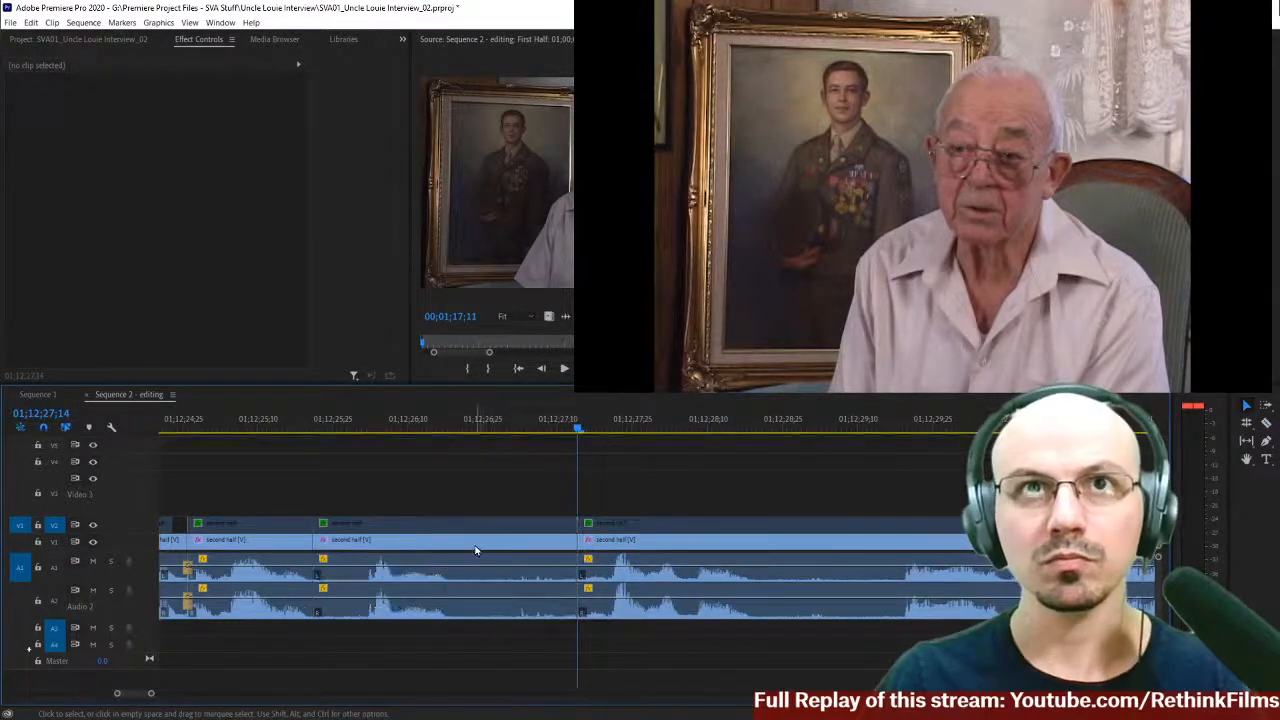
- Delete the segment between the two new cuts on all tracks and close the gap
{"action": "left_click", "coordinate": [476, 550]}
{"action": "key", "text": "Delete"}
{"action": "left_click", "coordinate": [491, 543]}
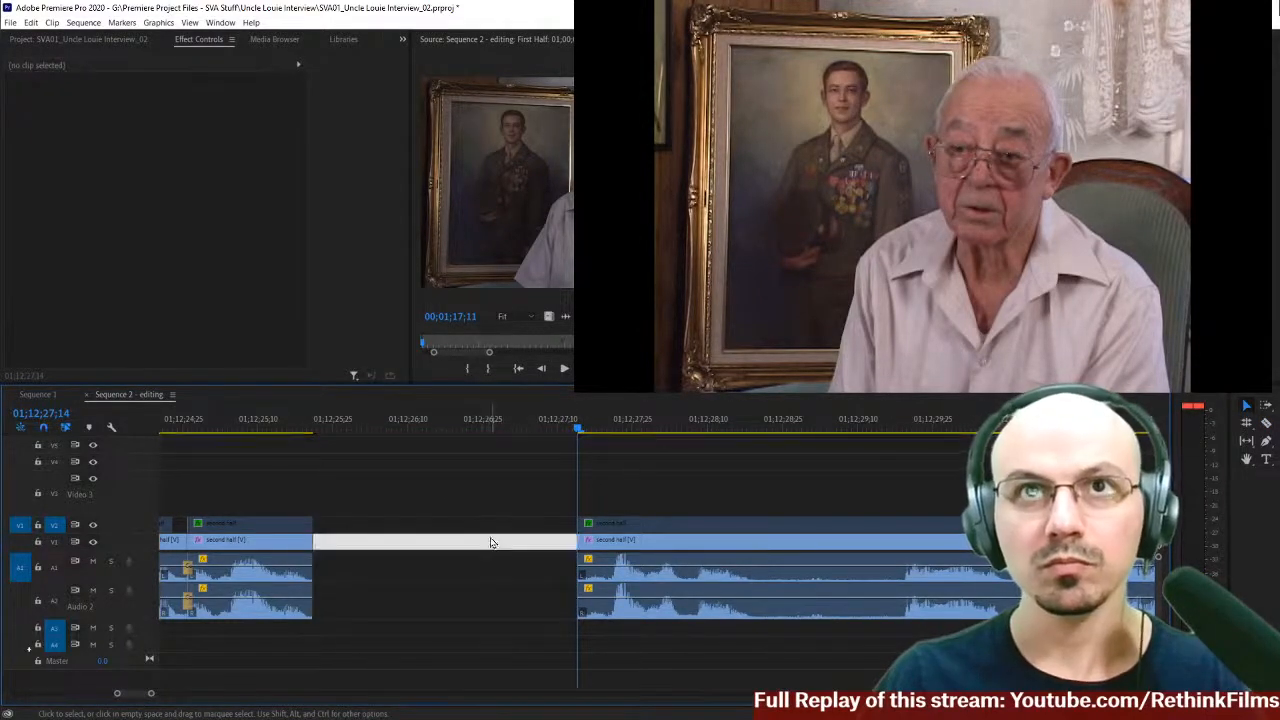
{"action": "key", "text": "Delete"}
- Play back the new join at 01;12;25;21 repeatedly, including the run-up from the preceding clips
{"action": "key", "text": "Up"}
{"action": "key", "text": "Up"}
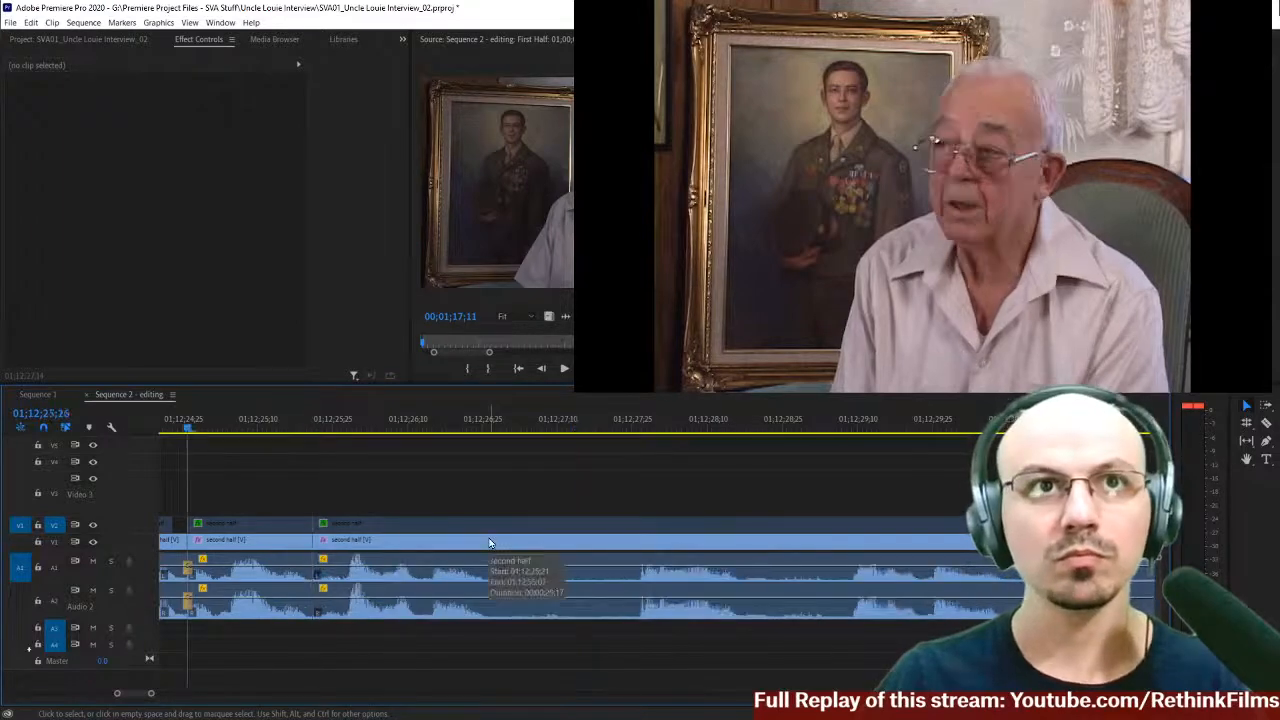
{"action": "key", "text": "space"}
{"action": "scroll", "coordinate": [606, 523], "scroll_direction": "right", "scroll_amount": 1}
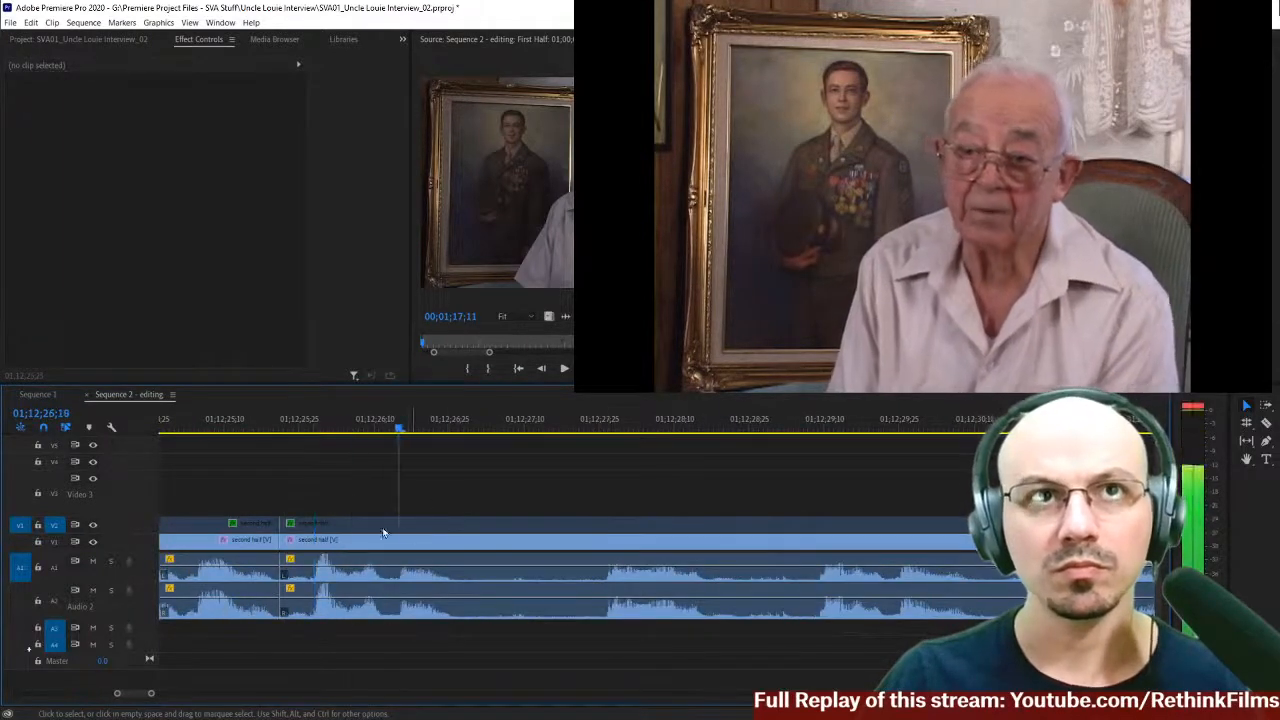
{"action": "left_click", "coordinate": [186, 433]}
{"action": "key", "text": "space"}
{"action": "key", "text": "space"}
{"action": "key", "text": "Up"}
{"action": "key", "text": "Up"}
{"action": "key", "text": "space"}
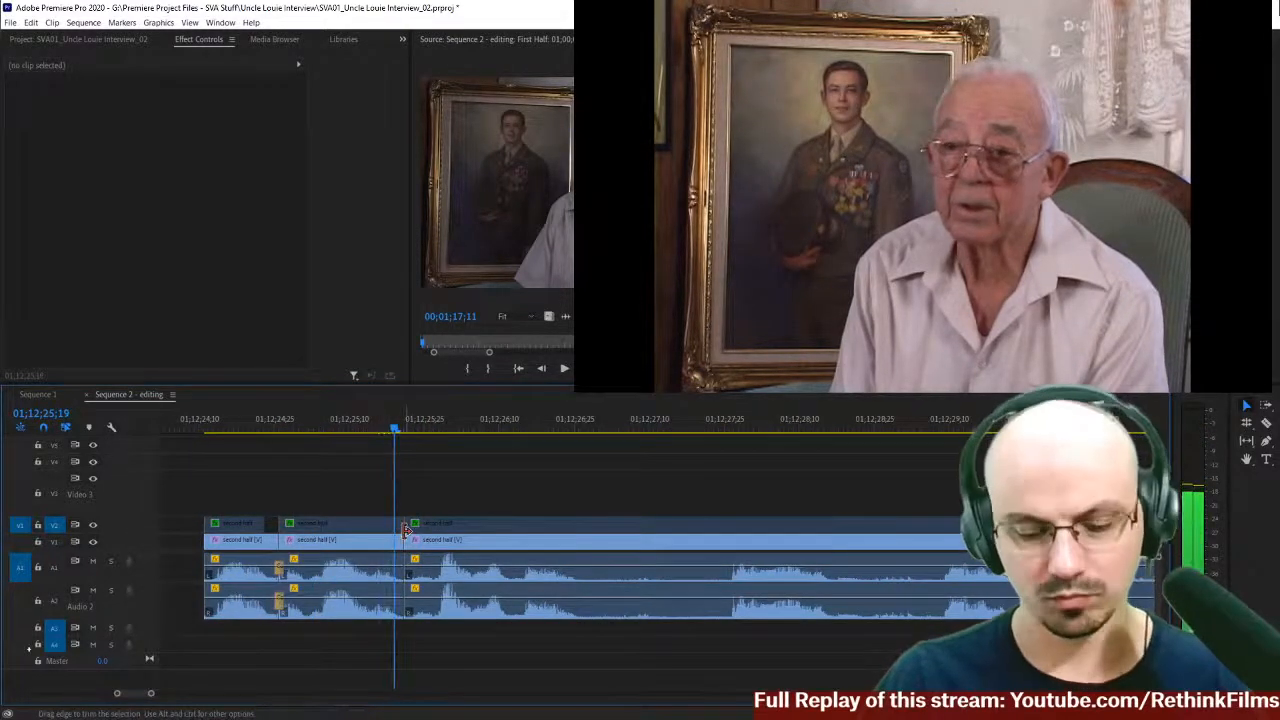
- At the 01;12;25;21 join, trim the first clip's end to 01;12;25;19 and the next clip's start by about one frame, closing the gap
{"action": "key", "text": "="}
{"action": "left_click_drag", "start_coordinate": [606, 486], "coordinate": [610, 622]}
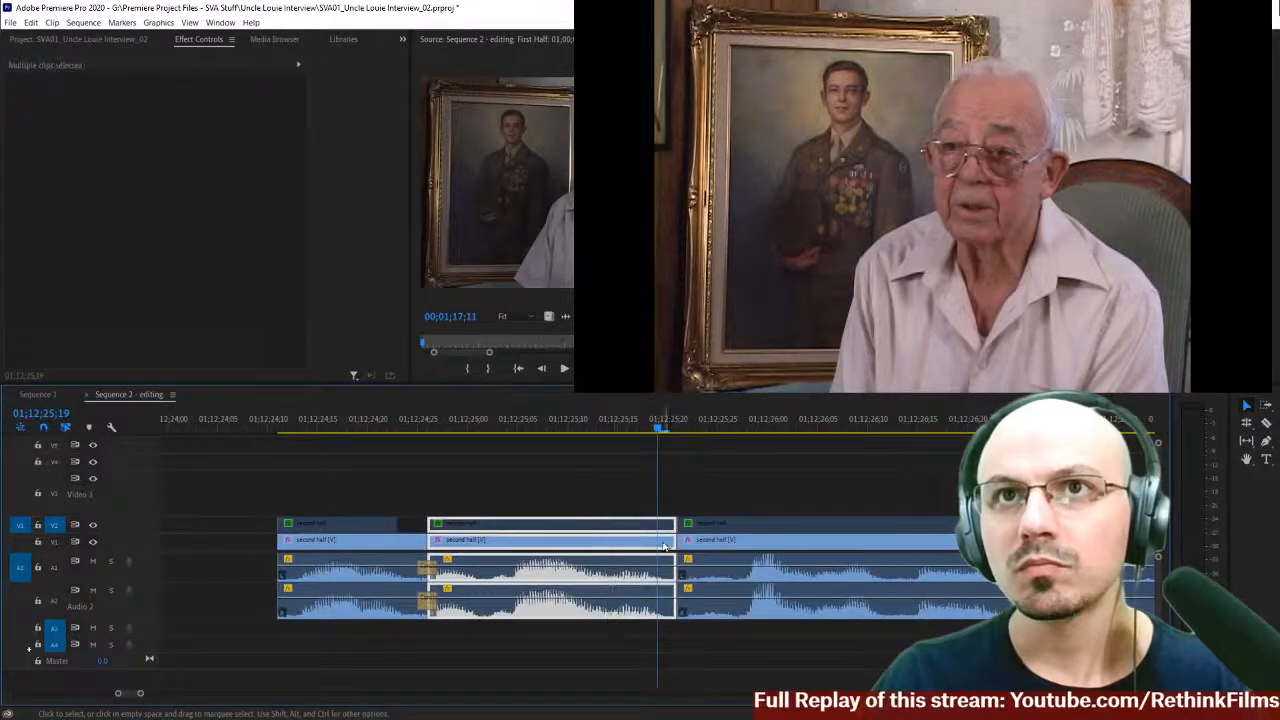
{"action": "left_click_drag", "start_coordinate": [667, 540], "coordinate": [655, 540]}
{"action": "left_click_drag", "start_coordinate": [687, 492], "coordinate": [738, 631]}
{"action": "left_click_drag", "start_coordinate": [685, 541], "coordinate": [691, 545]}
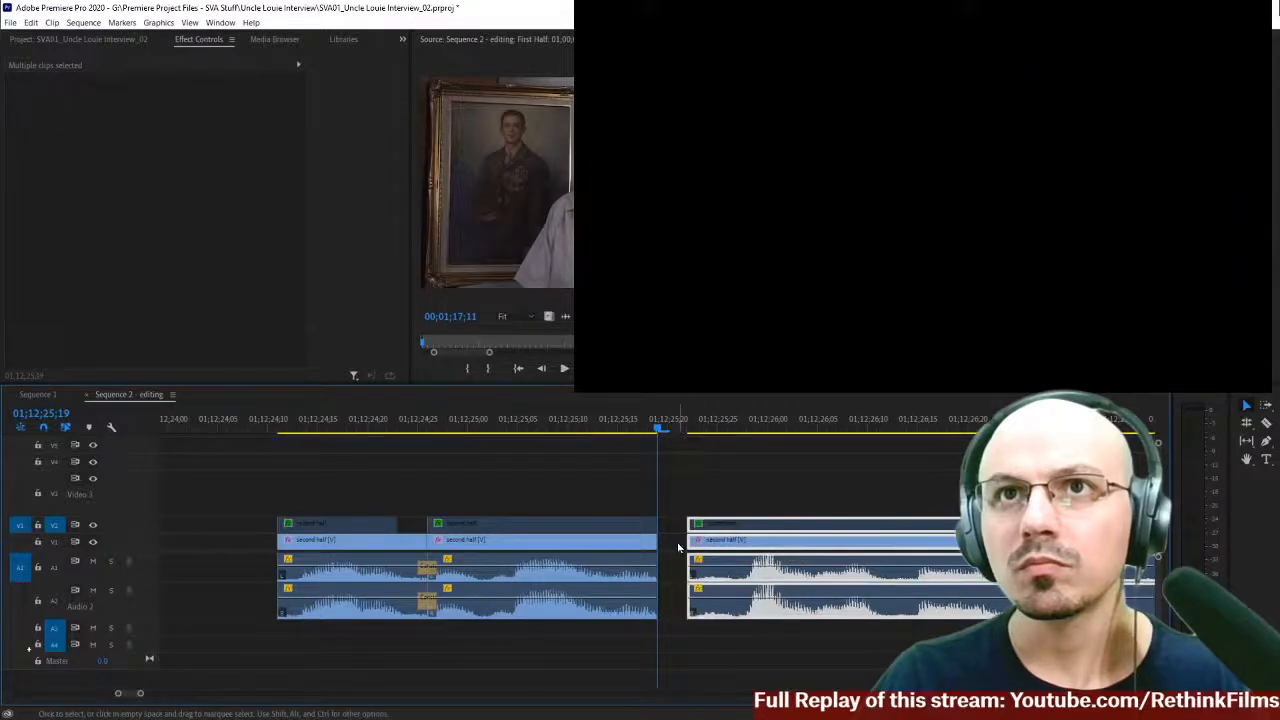
{"action": "left_click", "coordinate": [673, 547]}
{"action": "key", "text": "Delete"}
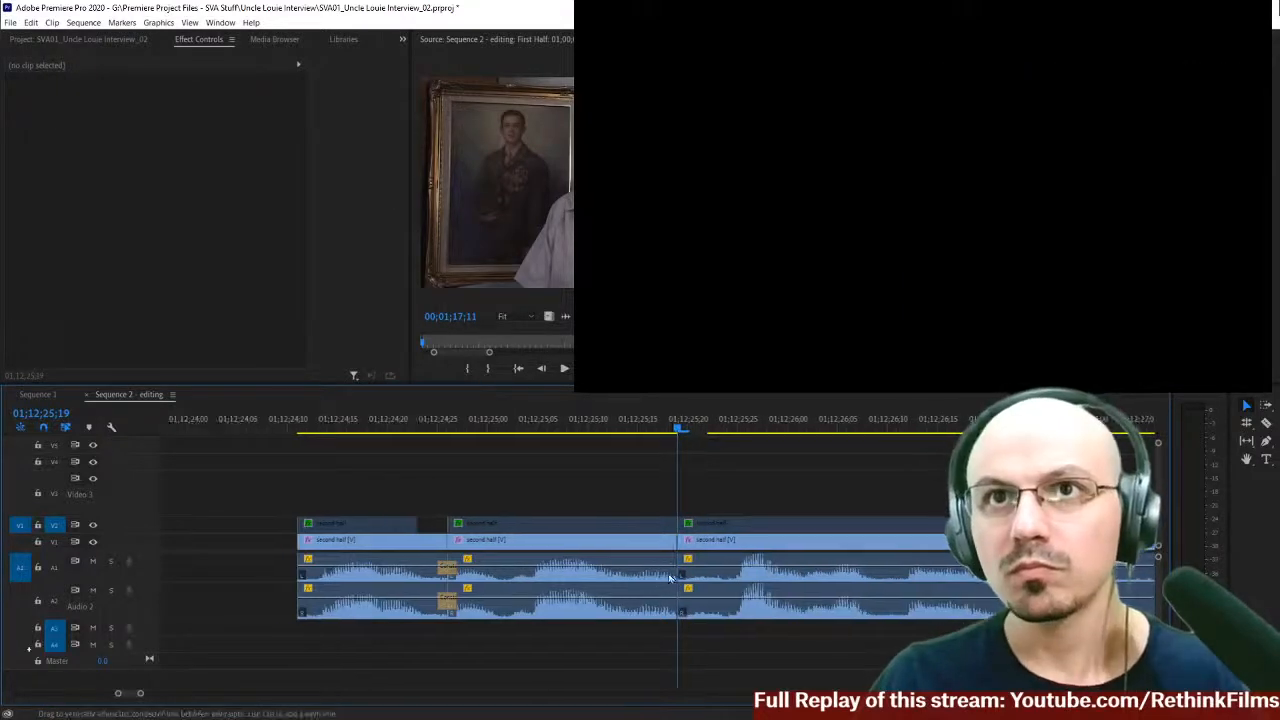
- Apply default transitions at the 01;12;25;19 join, shorten both audio crossfades to about three frames, and remove the video Cross Dissolve
{"action": "right_click", "coordinate": [676, 578]}
{"action": "left_click", "coordinate": [738, 648]}
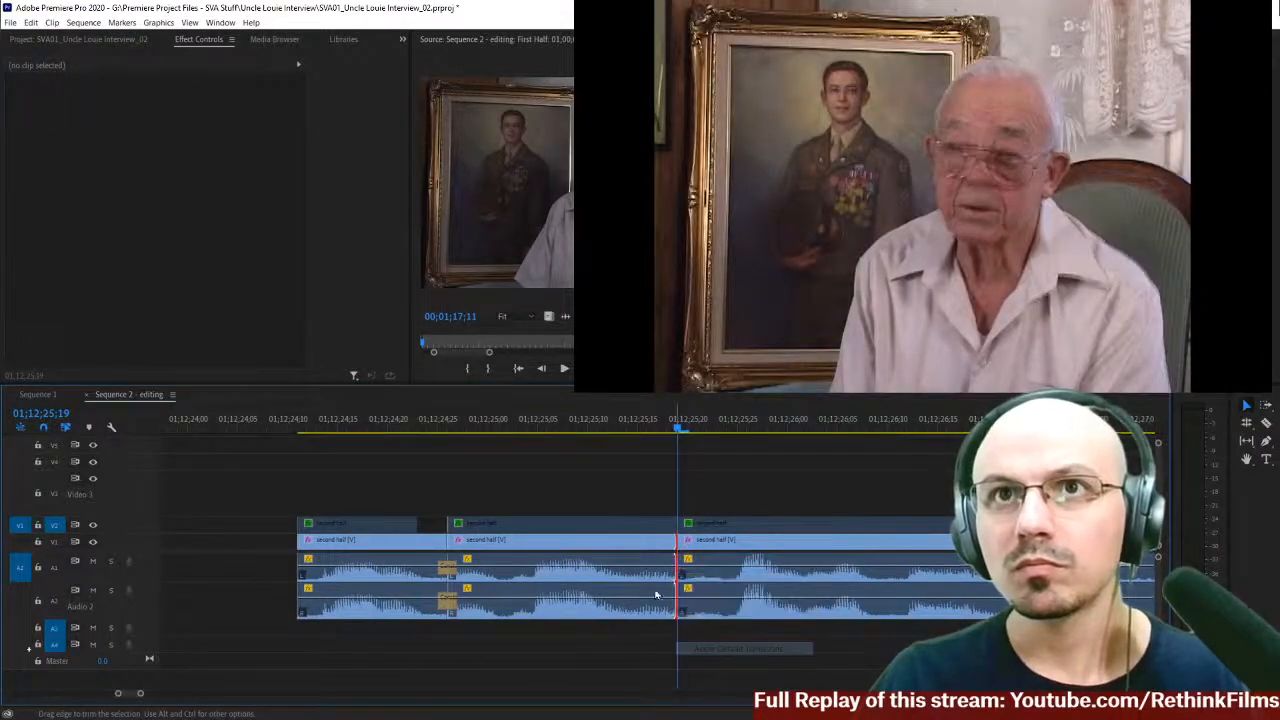
{"action": "right_click", "coordinate": [643, 577]}
{"action": "left_click", "coordinate": [661, 581]}
{"action": "type", "text": "2"}
{"action": "key", "text": "Return"}
{"action": "right_click", "coordinate": [650, 608]}
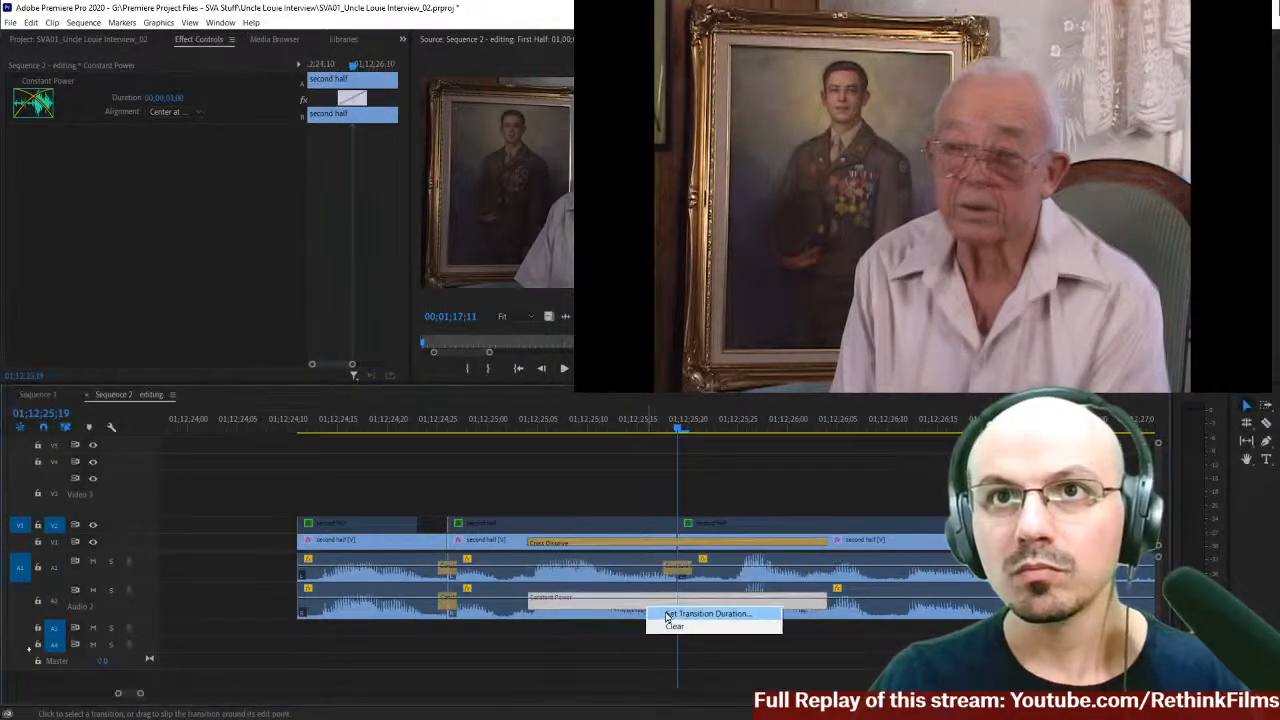
{"action": "left_click", "coordinate": [667, 613]}
{"action": "left_click", "coordinate": [628, 546]}
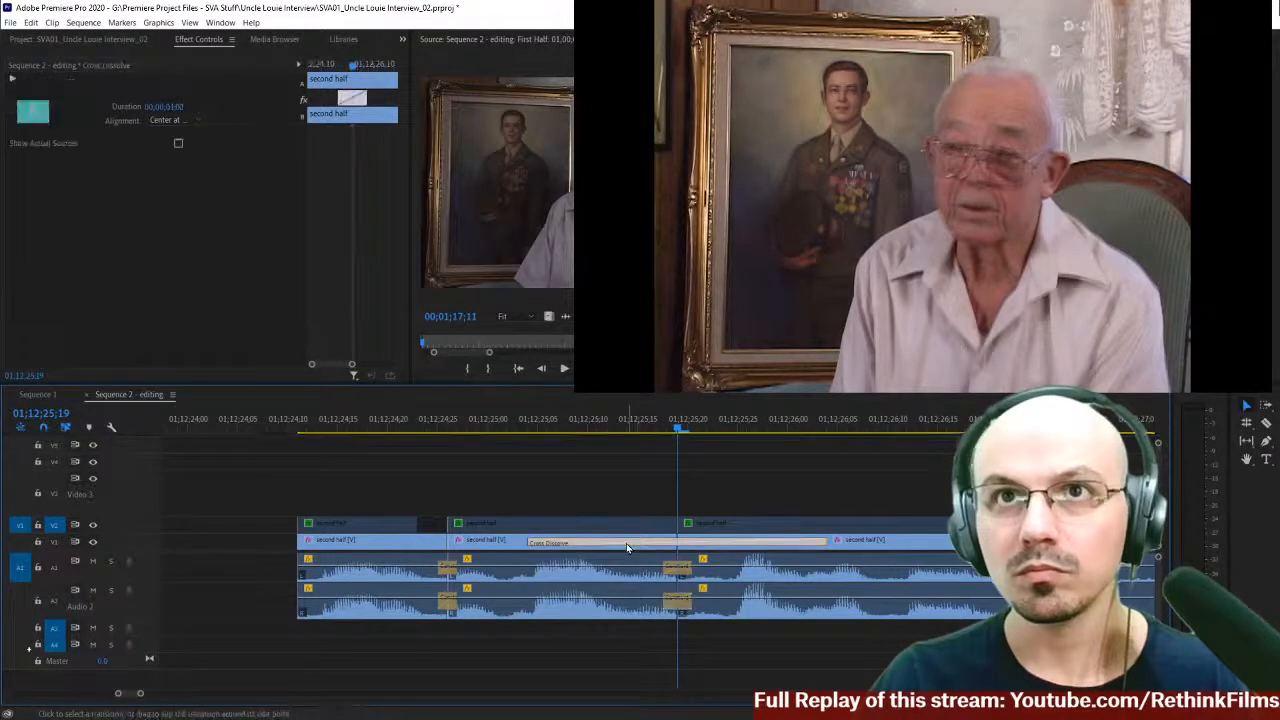
{"action": "key", "text": "Delete"}
- Play on through the crossfaded join to find the next unwanted passage's start and split all tracks at 01;12;26;22
{"action": "key", "text": "ctrl+shift+space"}
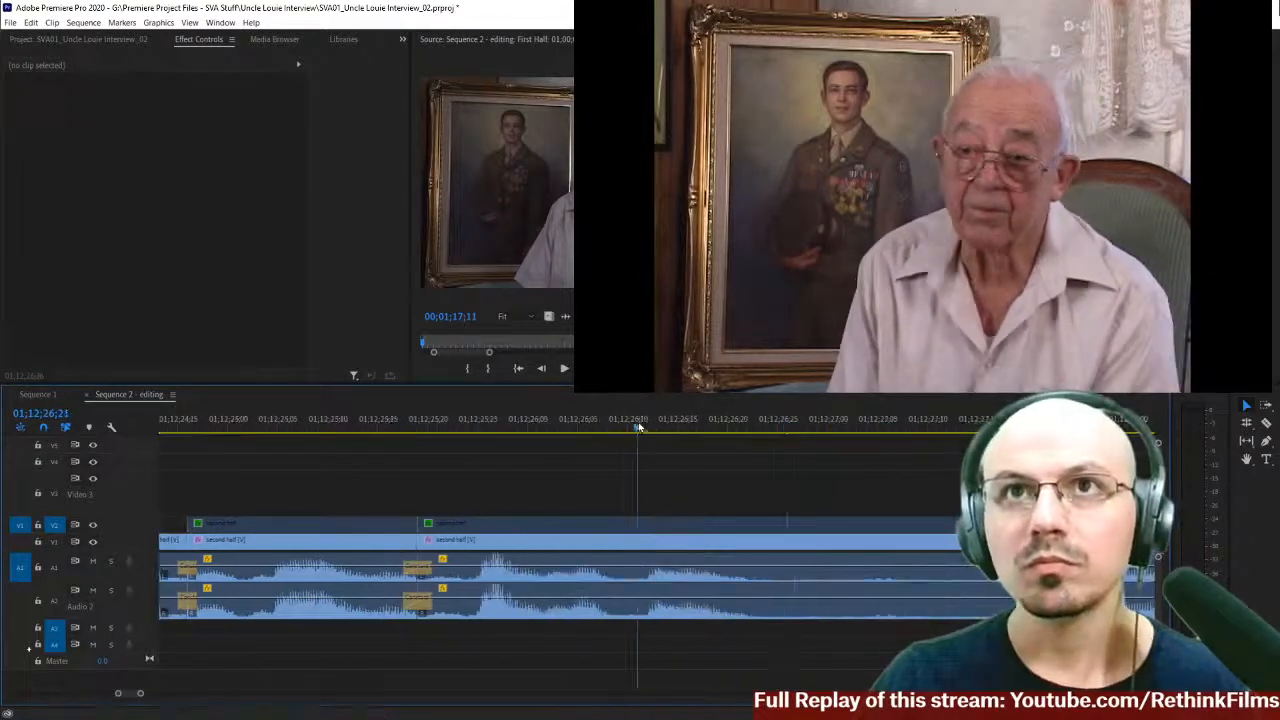
{"action": "key", "text": "space"}
{"action": "key", "text": "c"}
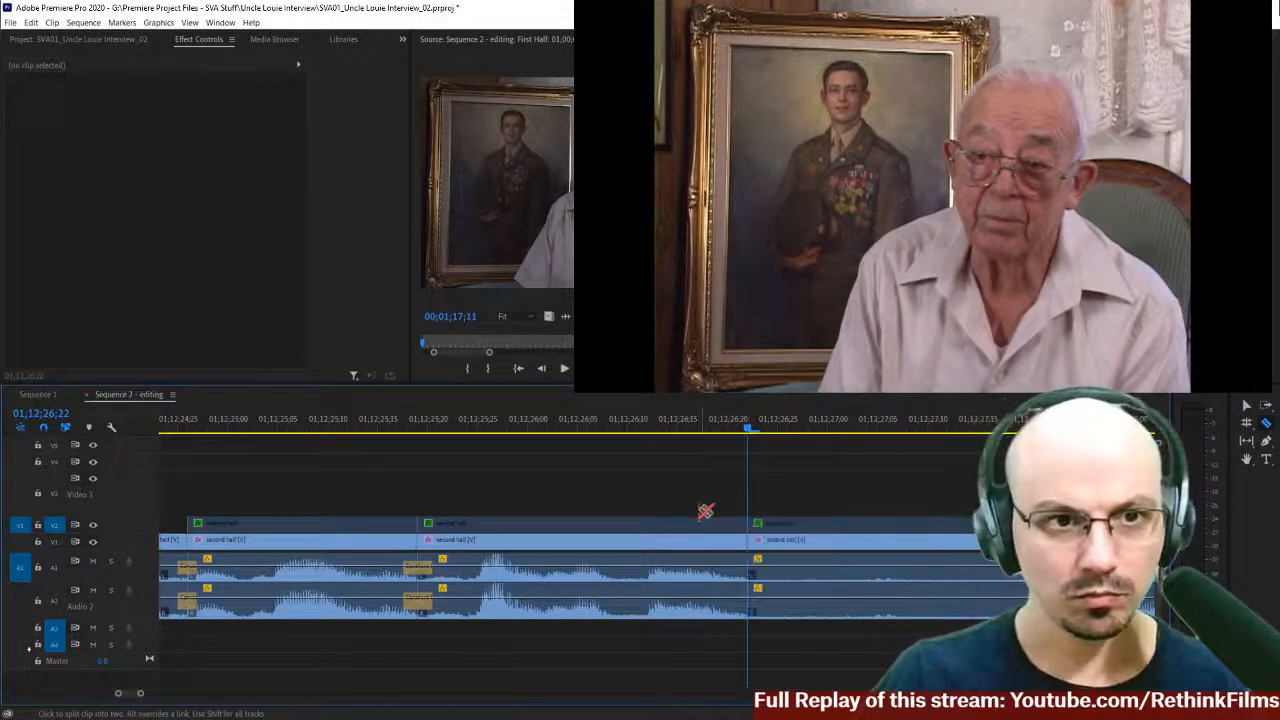
- Listen for where the speech resumes and split all tracks at 01;12;27;23
{"action": "key", "text": "minus"}
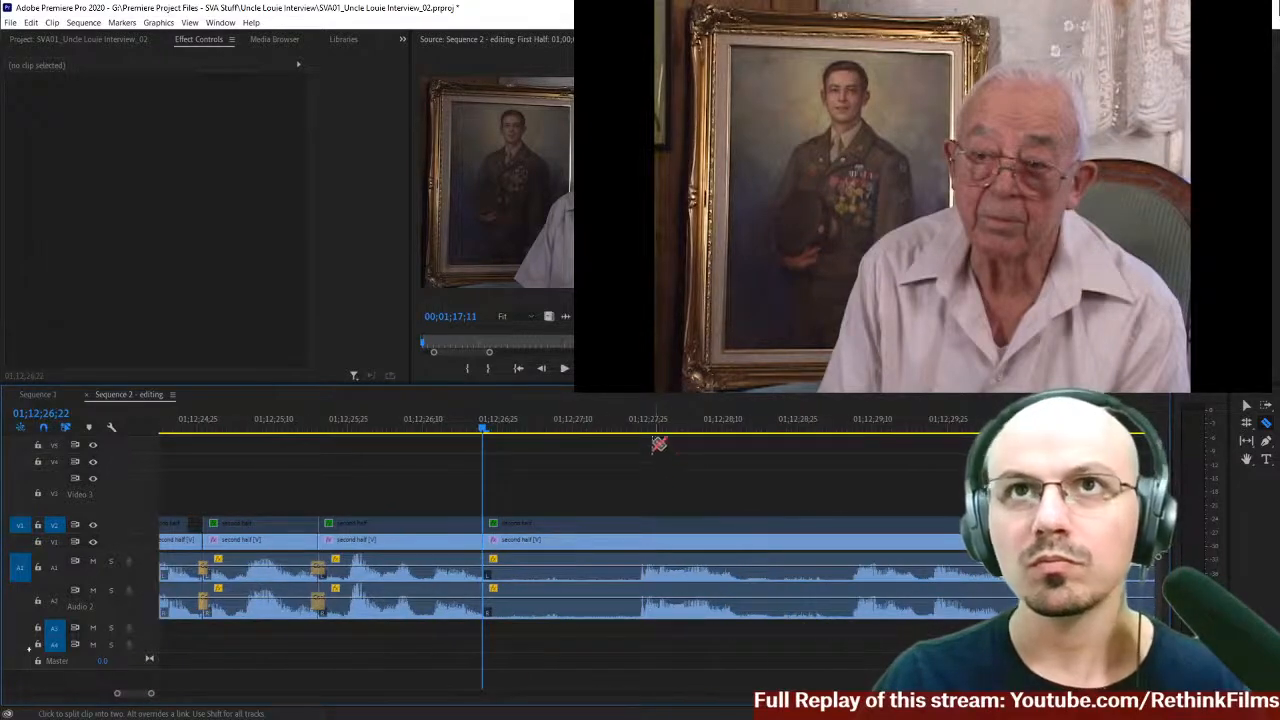
{"action": "left_click", "coordinate": [633, 430]}
{"action": "key", "text": "space"}
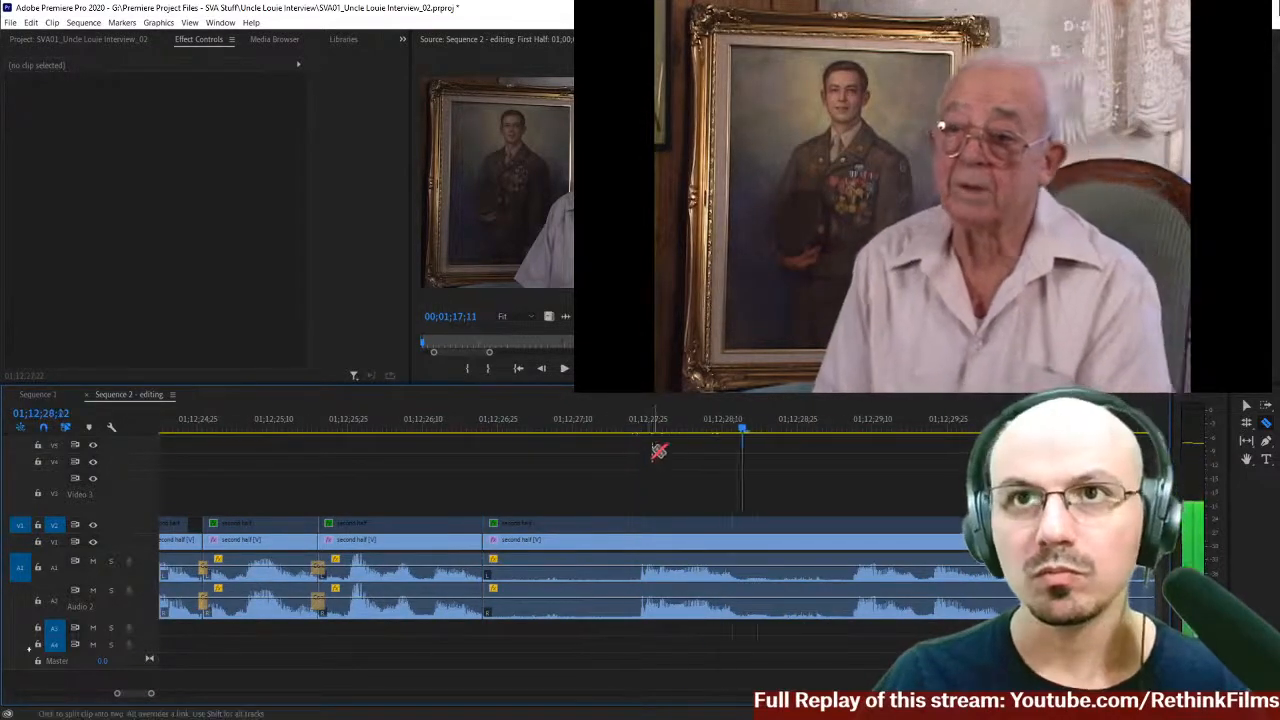
{"action": "left_click", "coordinate": [638, 430]}
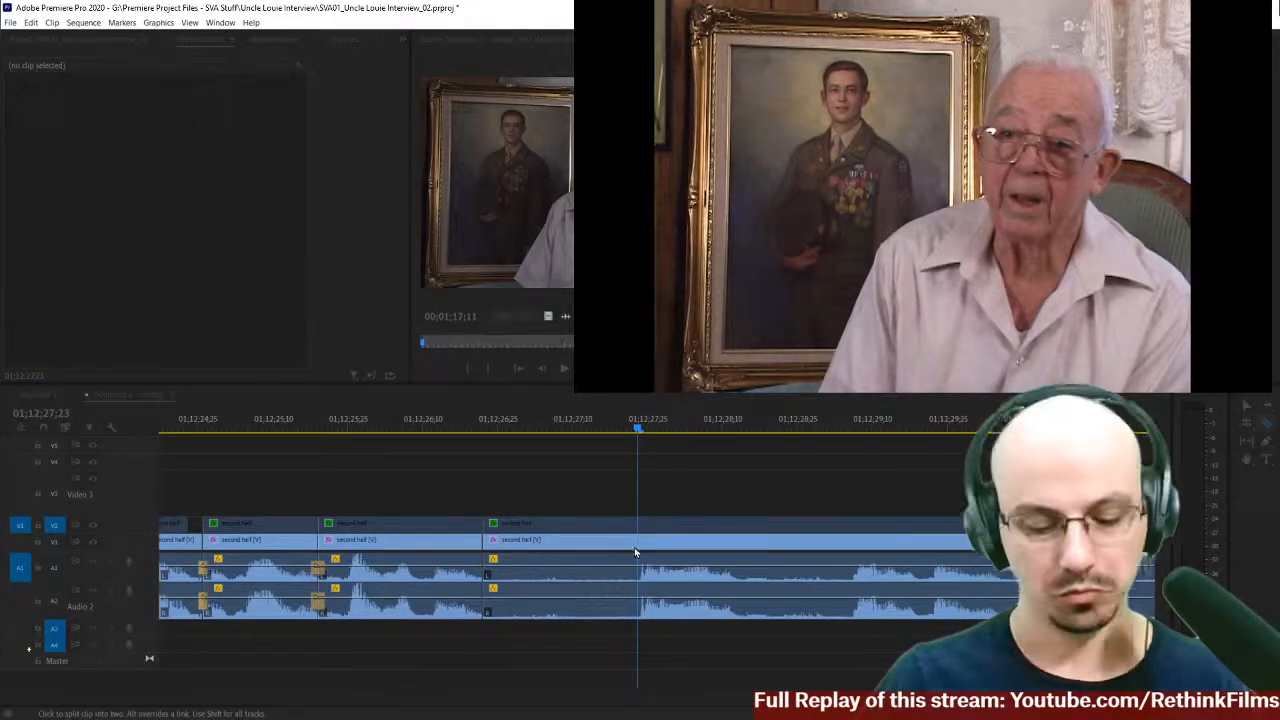
{"action": "left_click", "coordinate": [642, 545]}
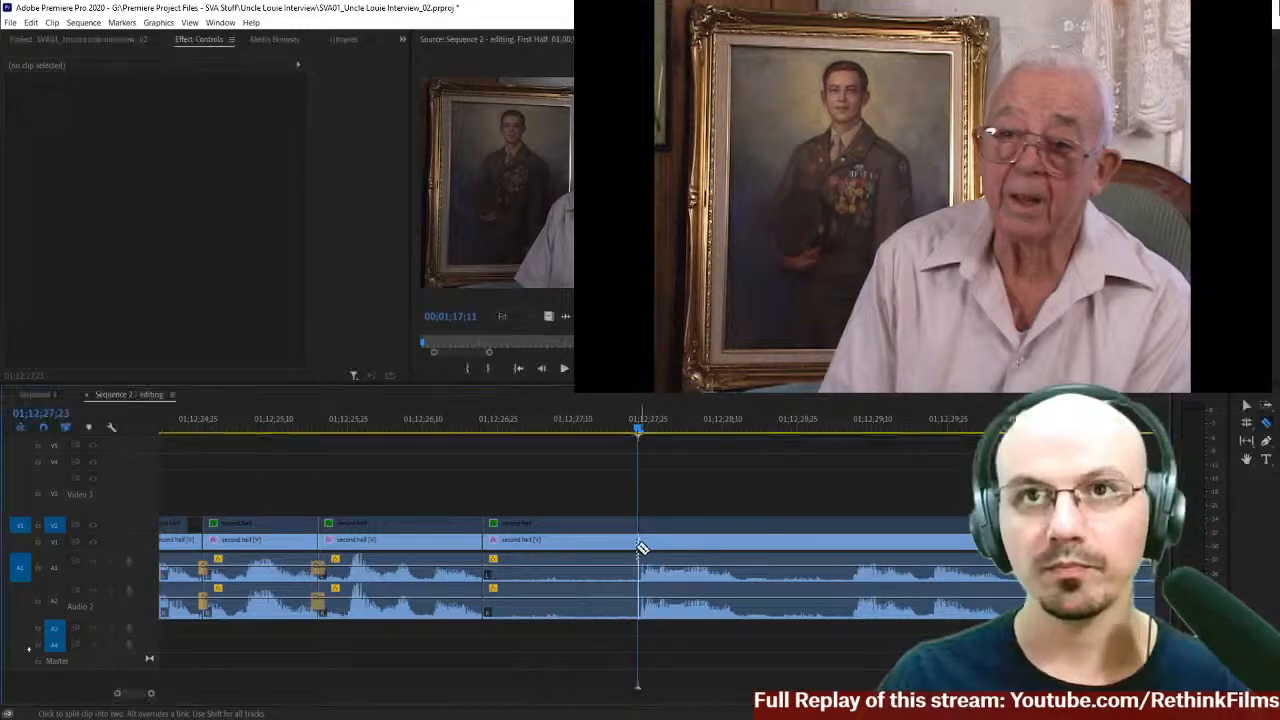
{"action": "left_click", "coordinate": [645, 545]}
- Listen on to the end of the resumed phrase and split all tracks at 01;12;28;19
{"action": "key", "text": "space"}
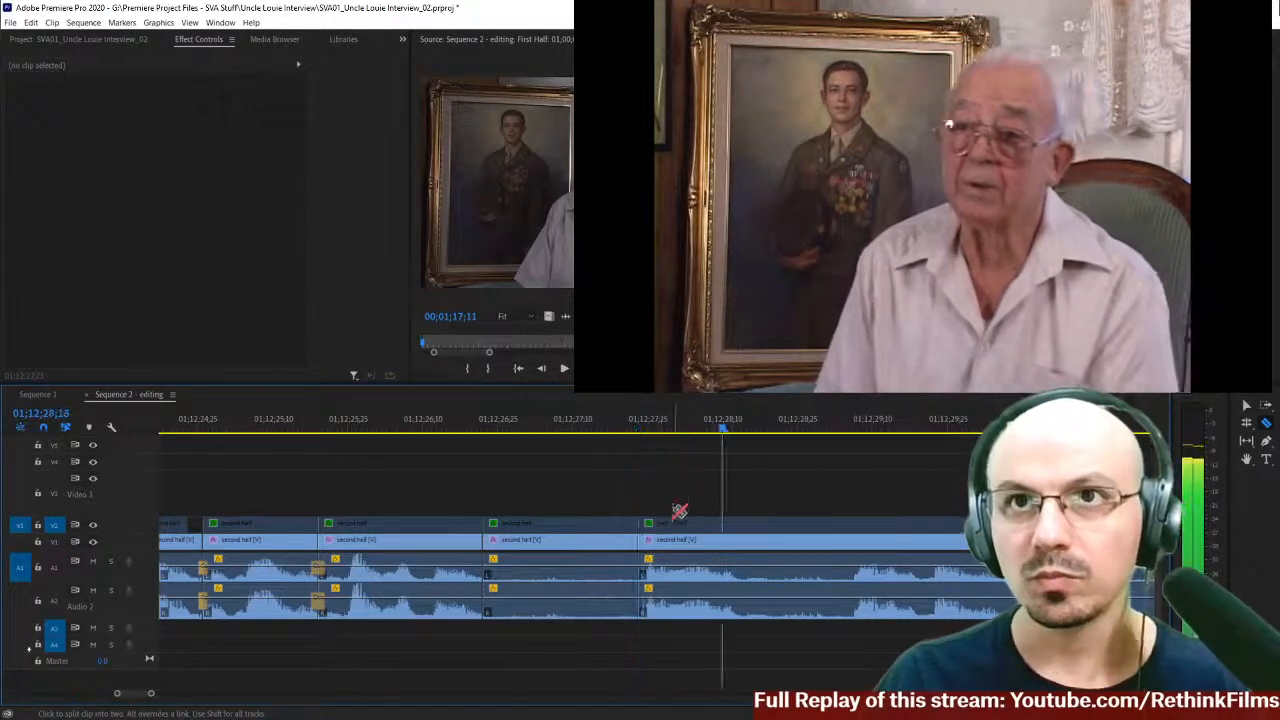
{"action": "left_click", "coordinate": [700, 432]}
{"action": "key", "text": "space"}
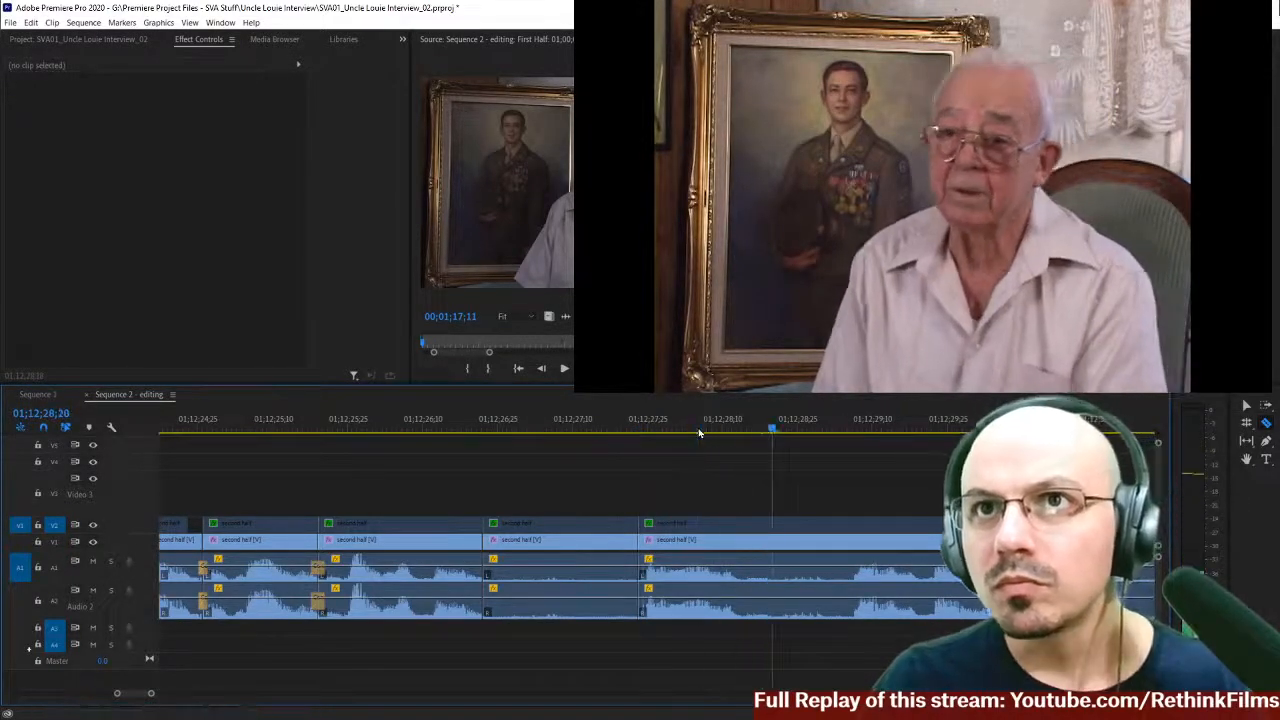
{"action": "left_click", "coordinate": [769, 547], "text": "shift"}
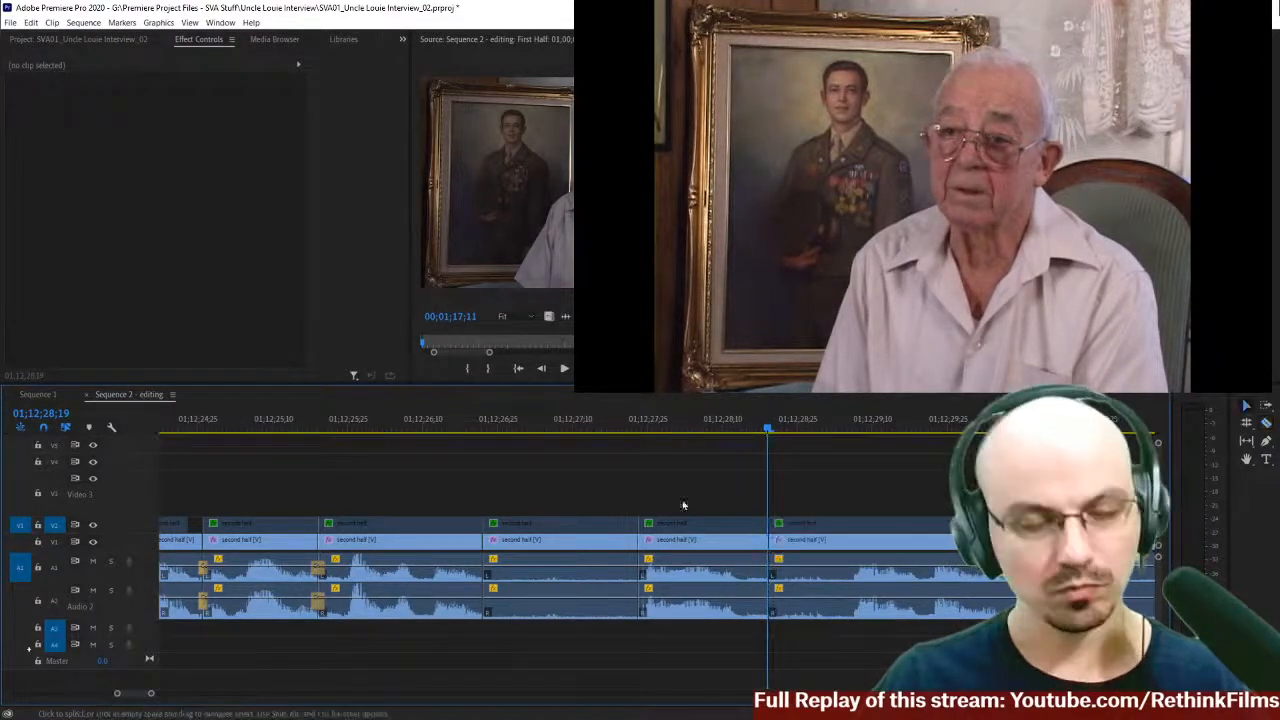
- Delete the segment between 01;12;26;22 and 01;12;27;23 on all tracks and close the gap
{"action": "key", "text": "v"}
{"action": "left_click", "coordinate": [611, 591]}
{"action": "key", "text": "Delete"}
{"action": "left_click", "coordinate": [564, 547]}
{"action": "key", "text": "Delete"}
- Listen to the join at 01;12;26;22, trim the preceding clip's end by about three frames on all tracks, and close the gap
{"action": "scroll", "coordinate": [350, 480], "scroll_direction": "up", "scroll_amount": 4}
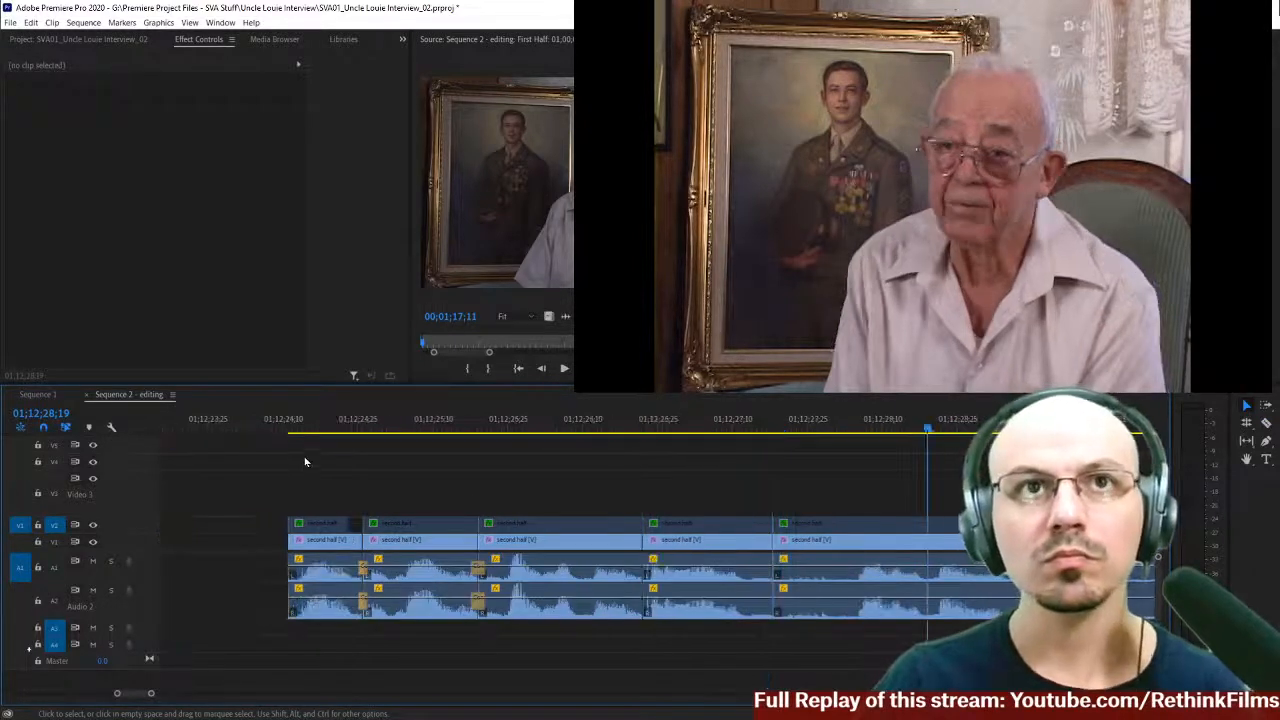
{"action": "key", "text": "space"}
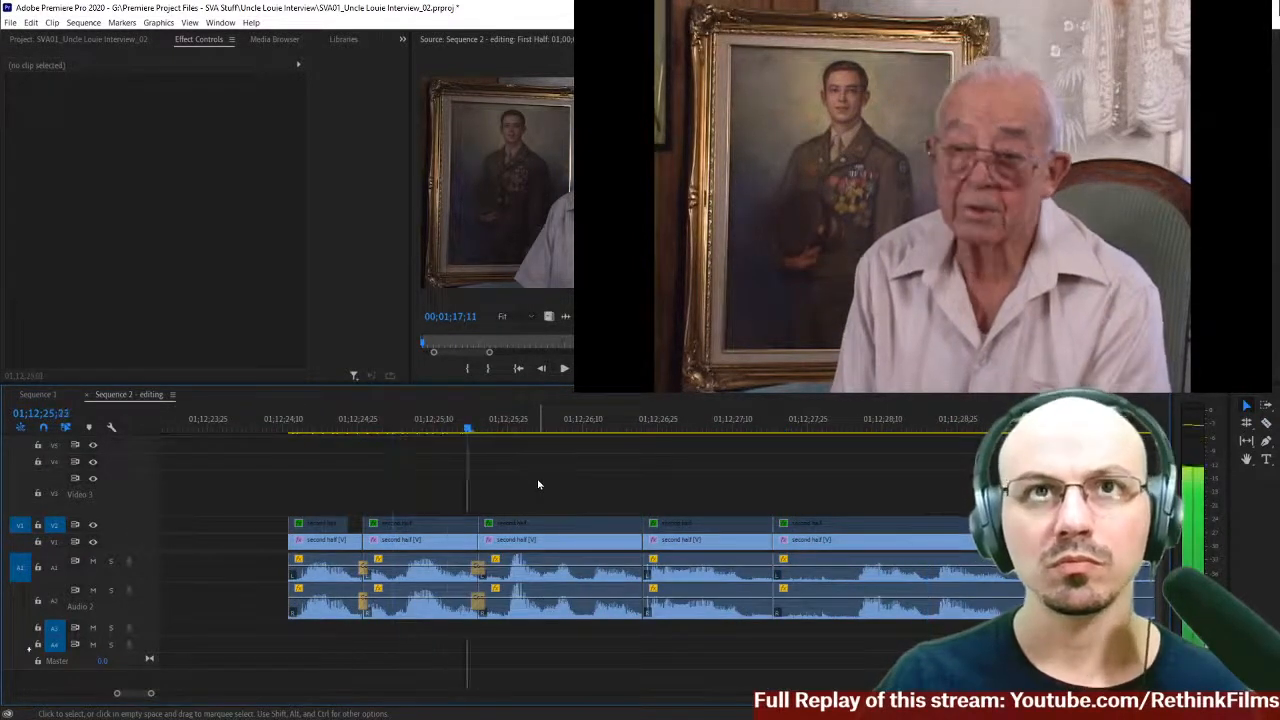
{"action": "left_click", "coordinate": [587, 428]}
{"action": "key", "text": "space"}
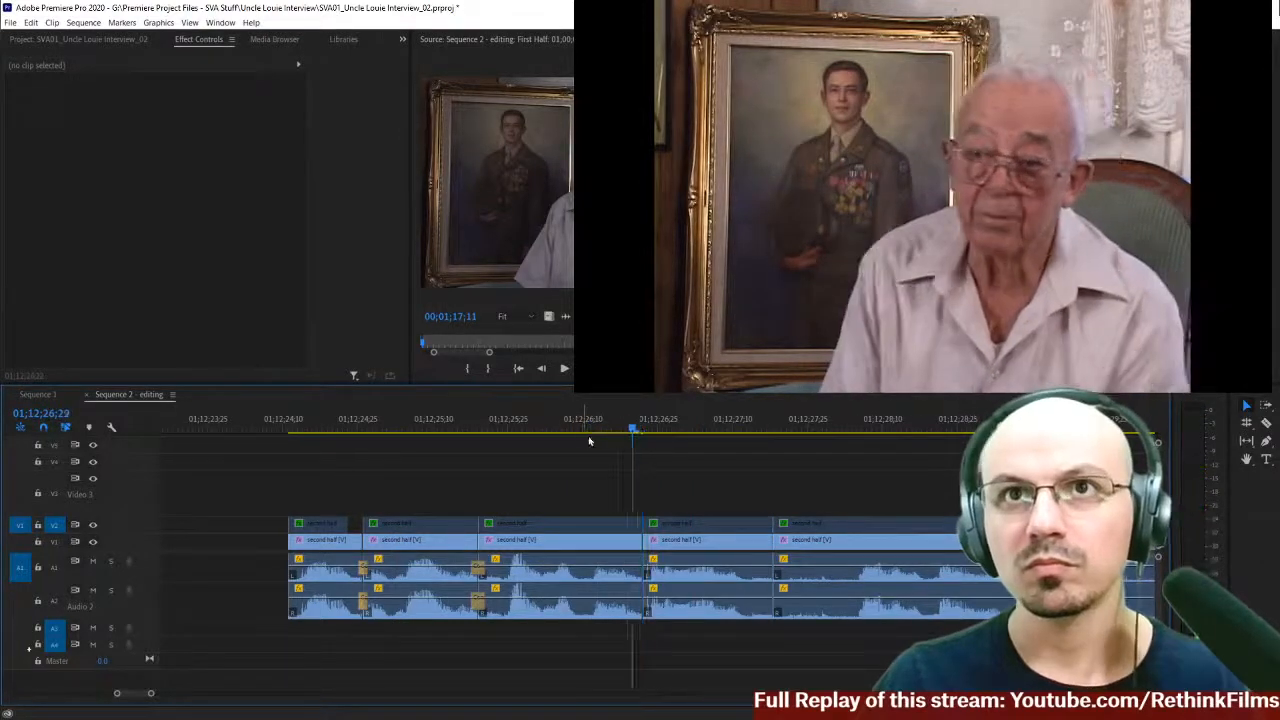
{"action": "key", "text": "equal"}
{"action": "key", "text": "equal"}
{"action": "left_click_drag", "start_coordinate": [594, 486], "coordinate": [634, 650]}
{"action": "left_click_drag", "start_coordinate": [708, 541], "coordinate": [657, 541]}
{"action": "left_click", "coordinate": [720, 428]}
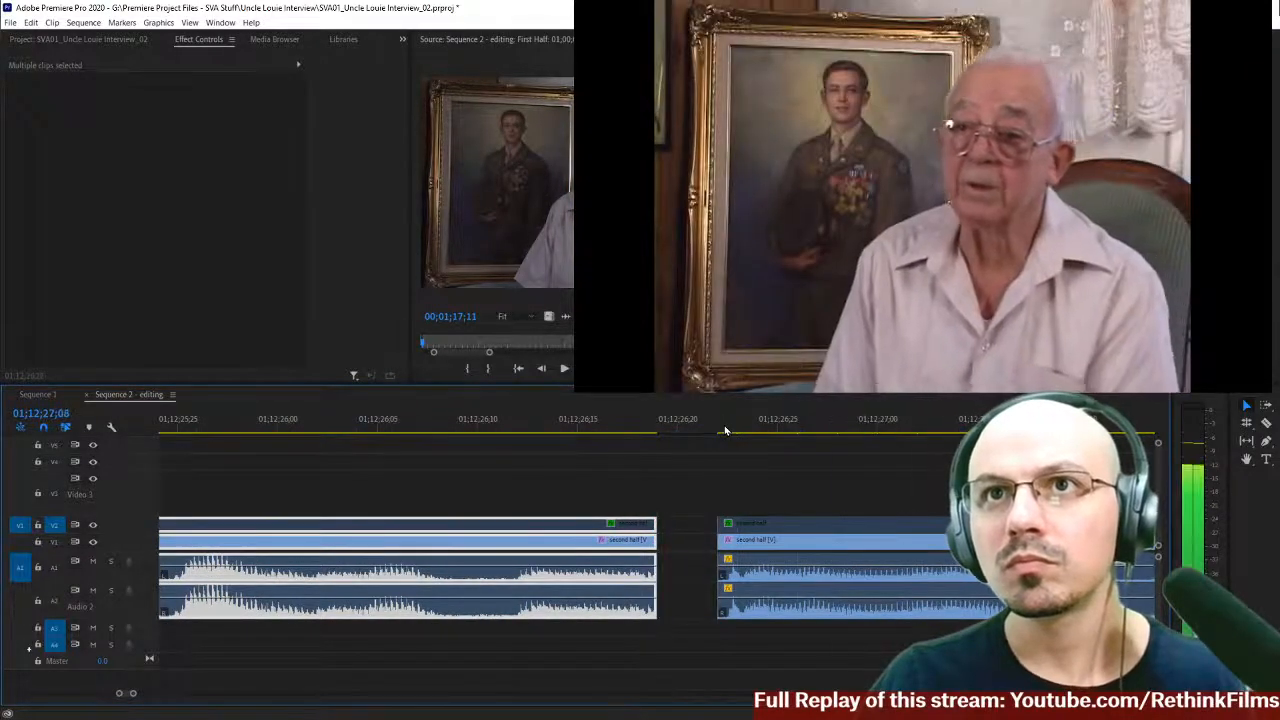
{"action": "left_click", "coordinate": [683, 543]}
{"action": "key", "text": "Delete"}
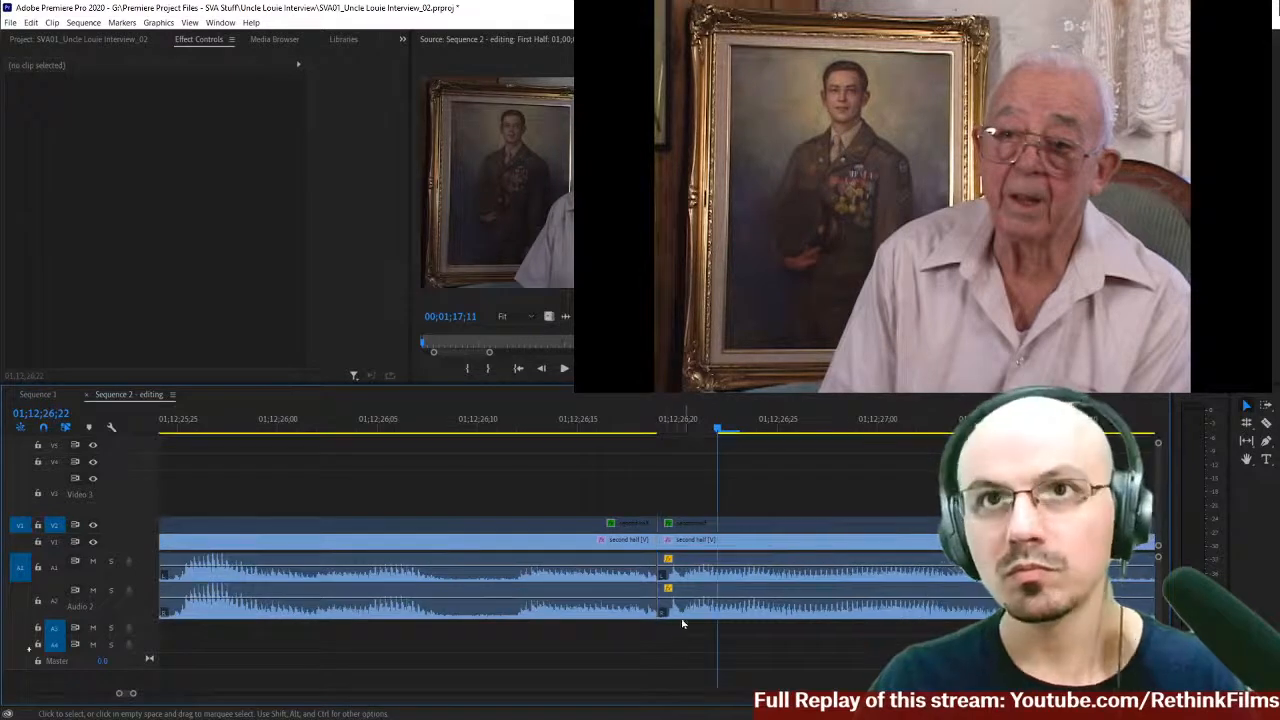
- Apply default transitions at the newly trimmed join, shorten both audio crossfades to about three frames, and remove the video Cross Dissolve
{"action": "right_click", "coordinate": [653, 575]}
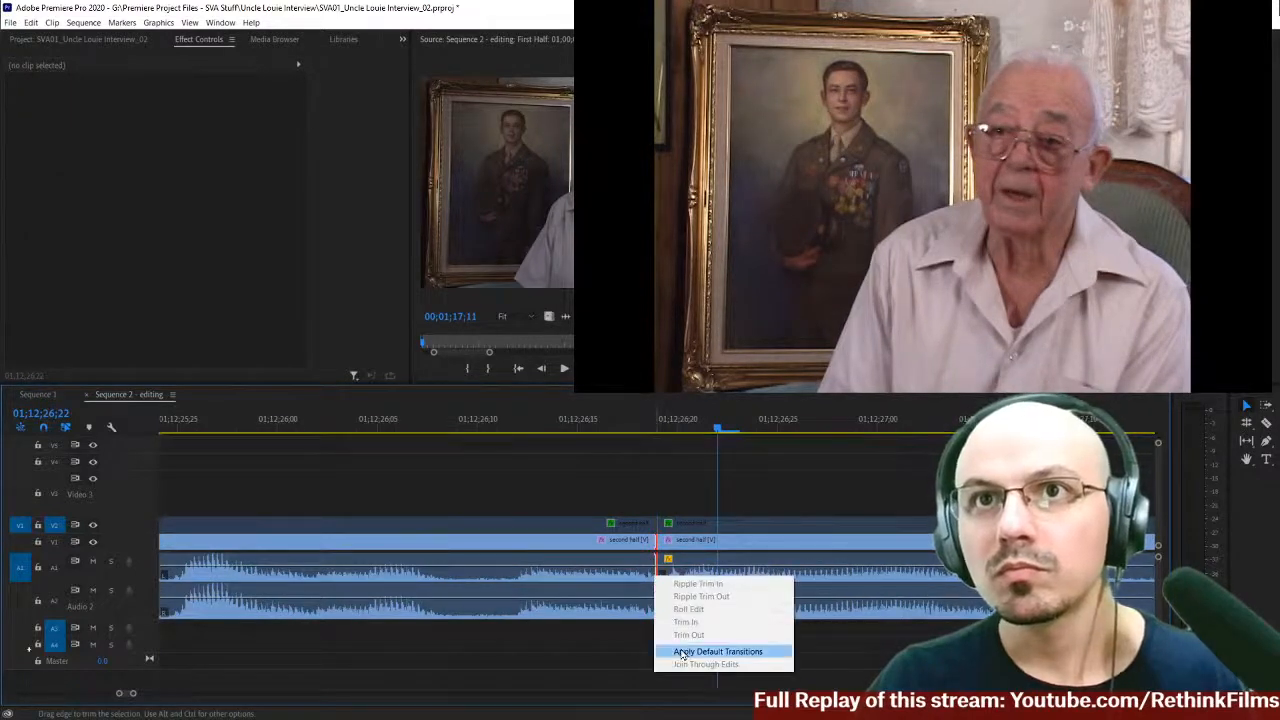
{"action": "left_click", "coordinate": [717, 651]}
{"action": "left_click", "coordinate": [620, 576]}
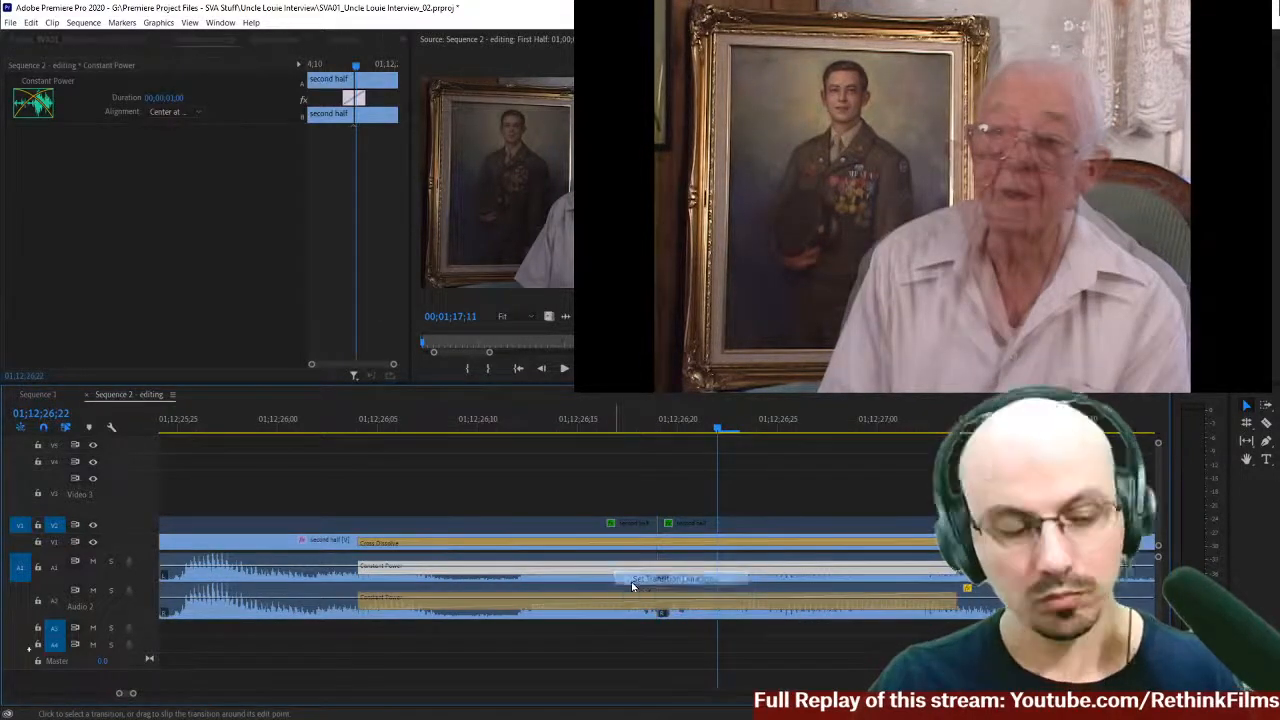
{"action": "key", "text": "Return"}
{"action": "left_click", "coordinate": [619, 612]}
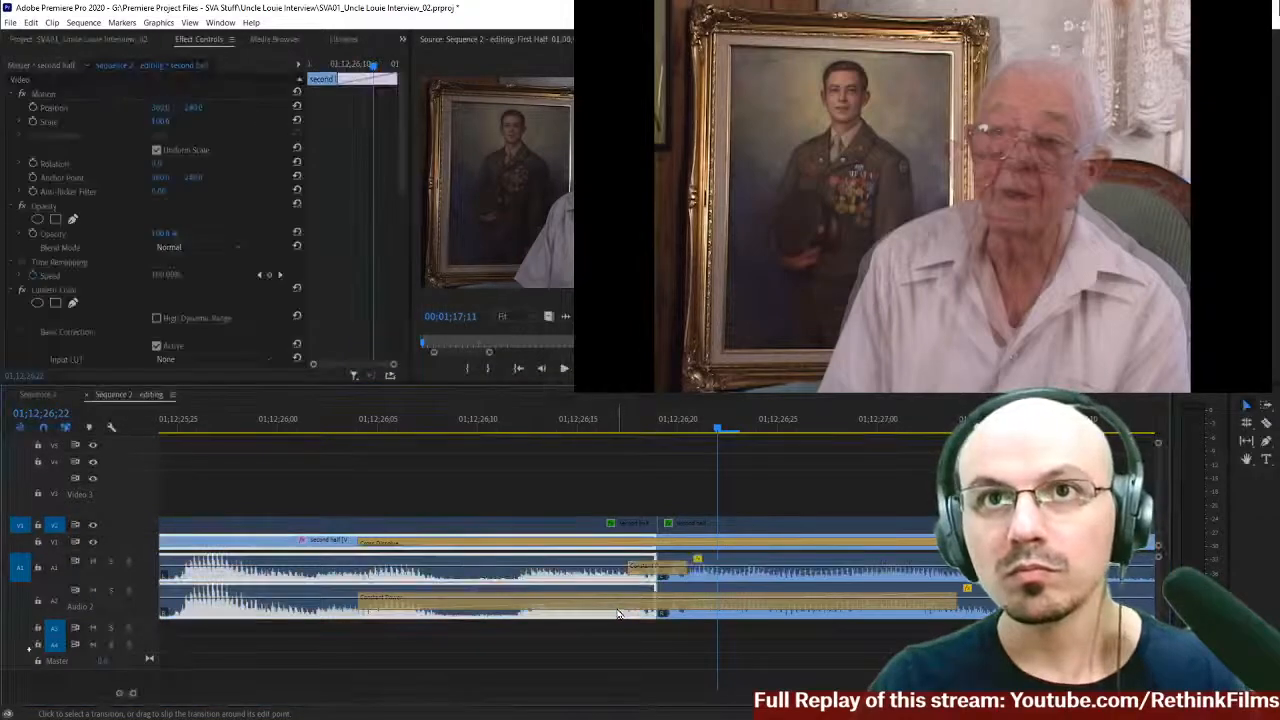
{"action": "right_click", "coordinate": [620, 606]}
{"action": "left_click", "coordinate": [660, 612]}
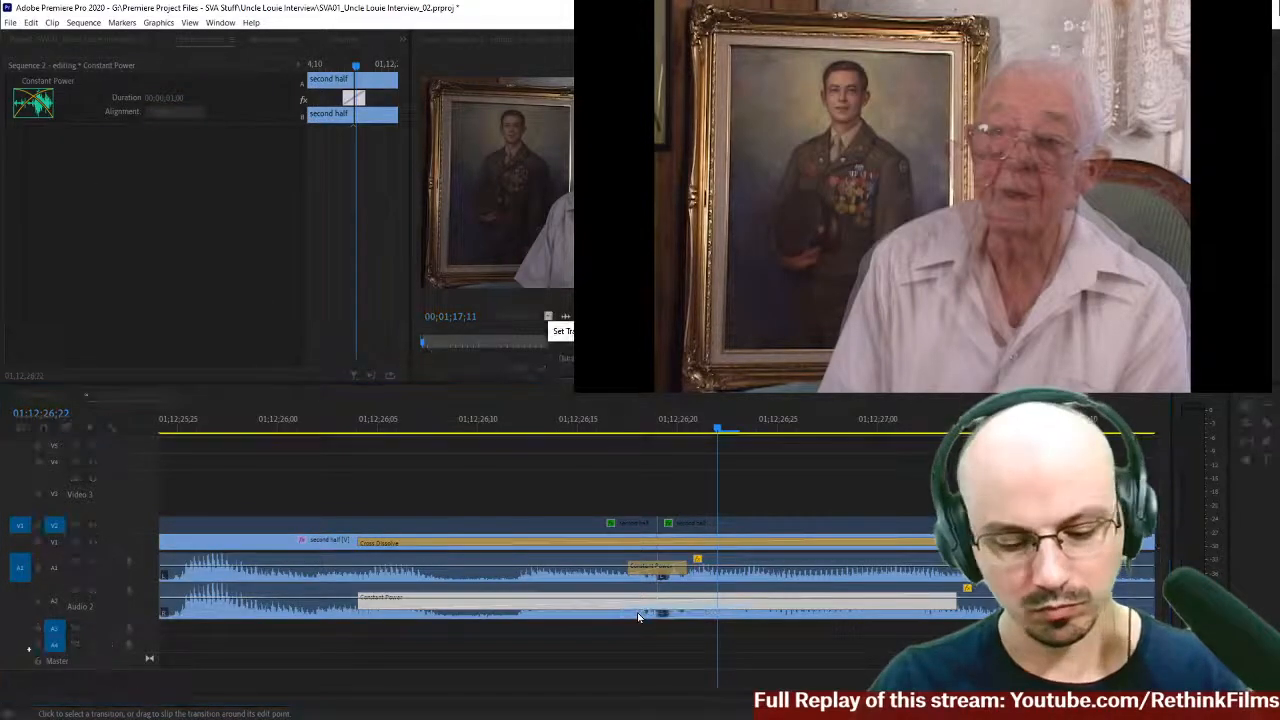
{"action": "key", "text": "Return"}
{"action": "left_click", "coordinate": [616, 545]}
{"action": "key", "text": "Delete"}
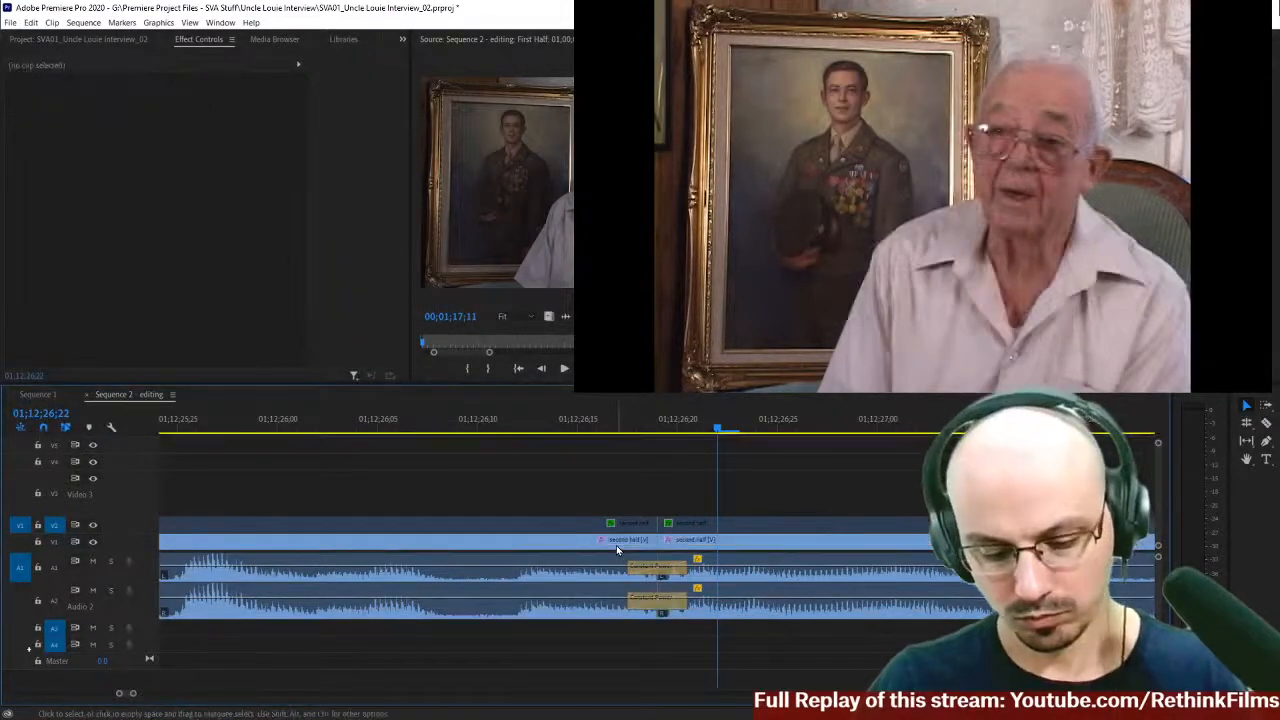
- Play back the tightened passage from 01;12;24;11 across all its joins
{"action": "key", "text": "minus"}
{"action": "key", "text": "minus"}
{"action": "left_click", "coordinate": [318, 428]}
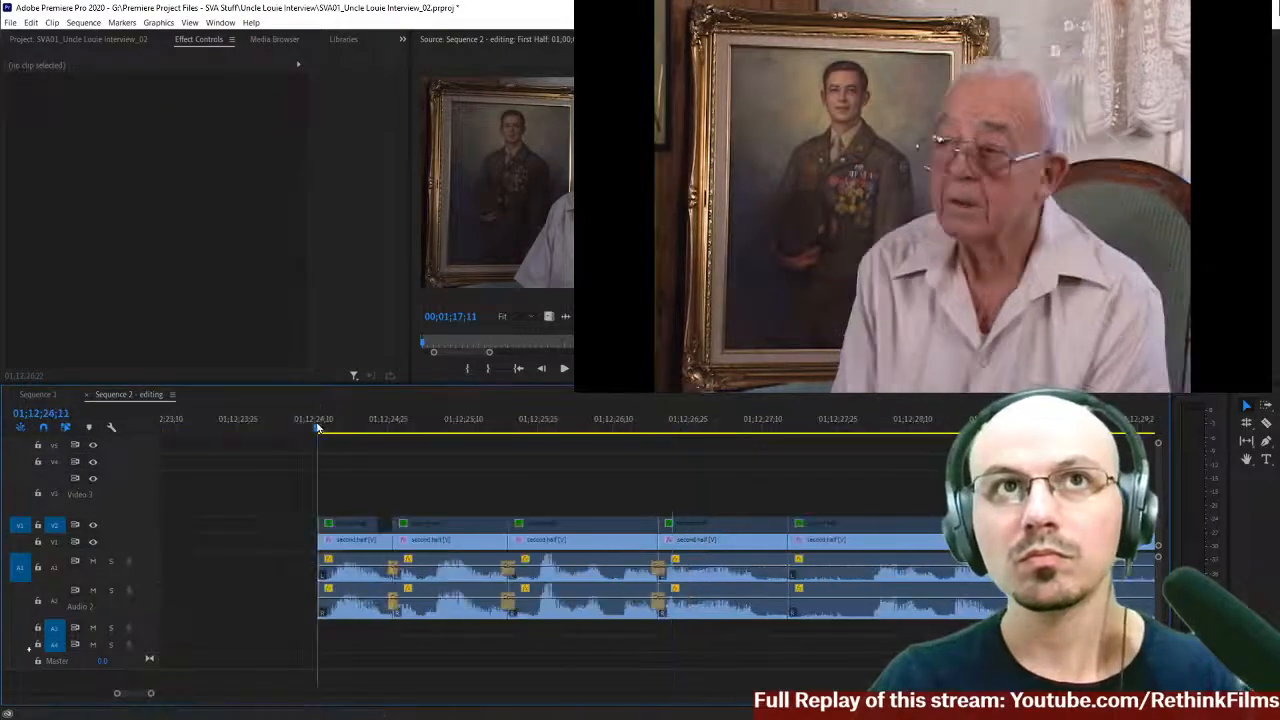
{"action": "key", "text": "space"}
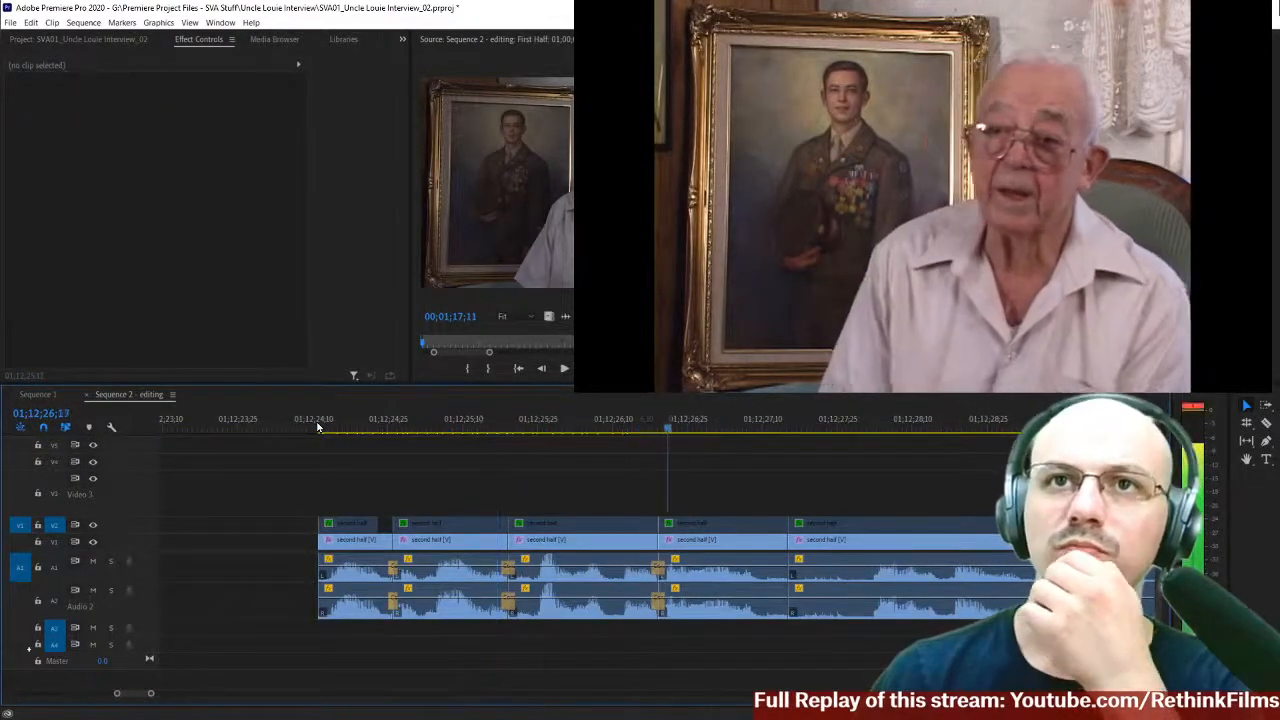
{"action": "key", "text": "space"}
- Replay the join near 01;12;26;19 several times, checking the frames around it and the run-up from the preceding clip
{"action": "key", "text": "equal"}
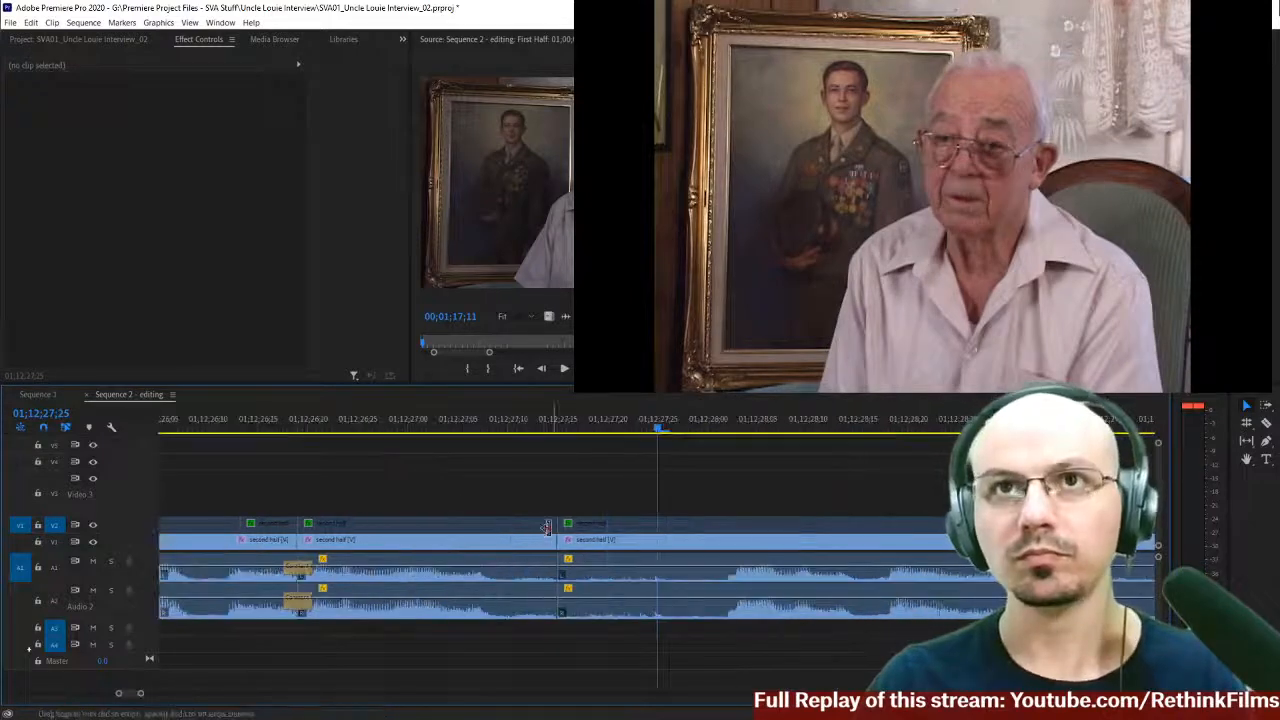
{"action": "scroll", "coordinate": [308, 461], "scroll_direction": "up", "scroll_amount": 2}
{"action": "left_click", "coordinate": [358, 428]}
{"action": "key", "text": "space"}
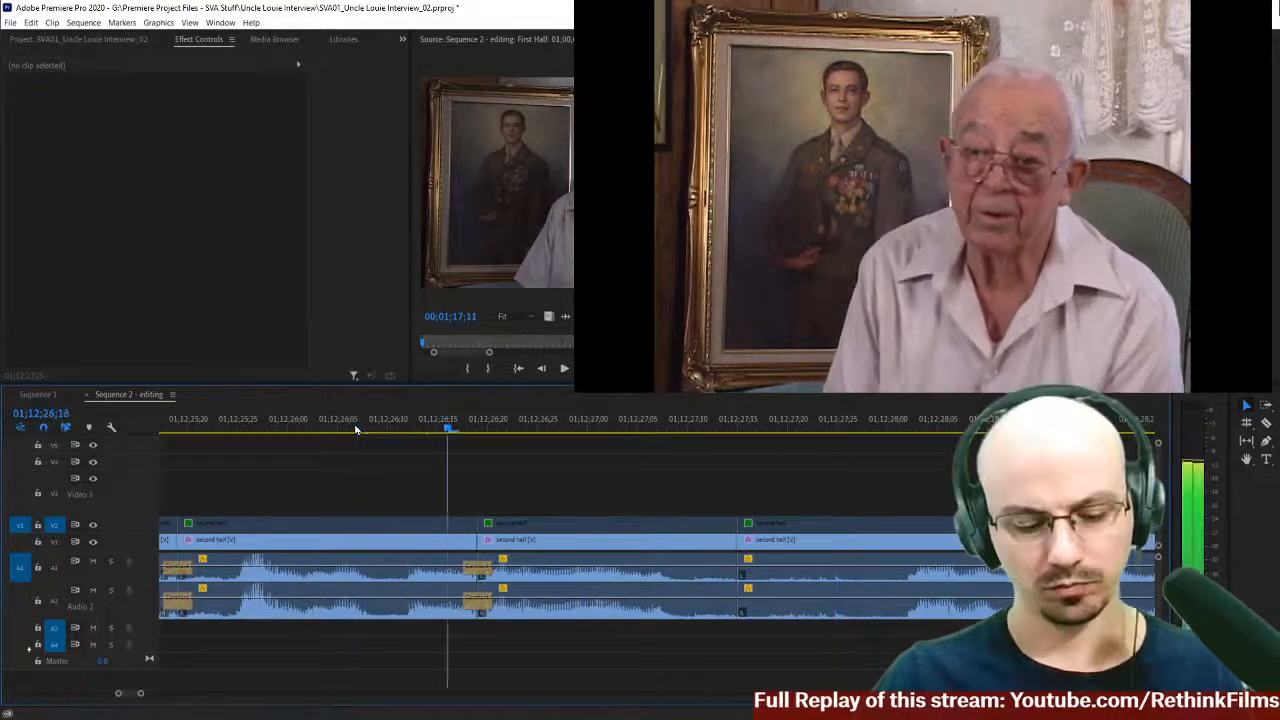
{"action": "left_click", "coordinate": [356, 429]}
{"action": "key", "text": "space"}
{"action": "key", "text": "space"}
{"action": "key", "text": "Left"}
{"action": "key", "text": "Left"}
{"action": "key", "text": "Left"}
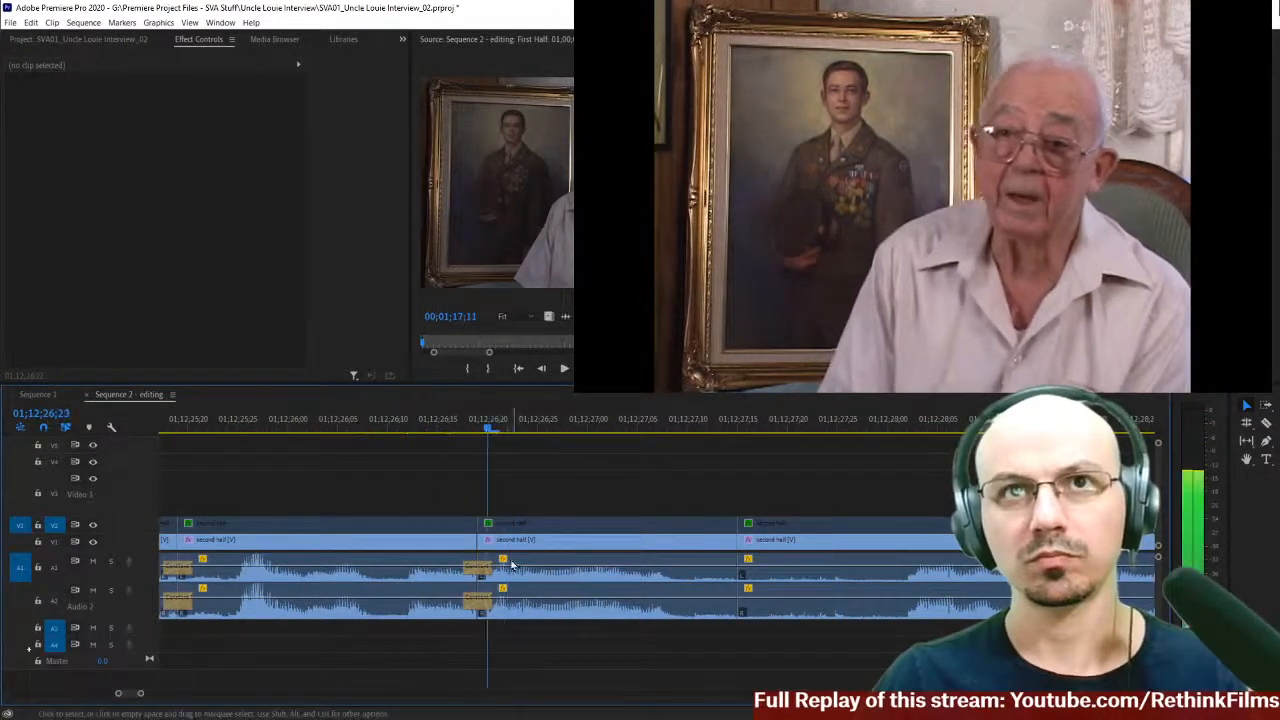
{"action": "left_click", "coordinate": [236, 425]}
{"action": "key", "text": "space"}
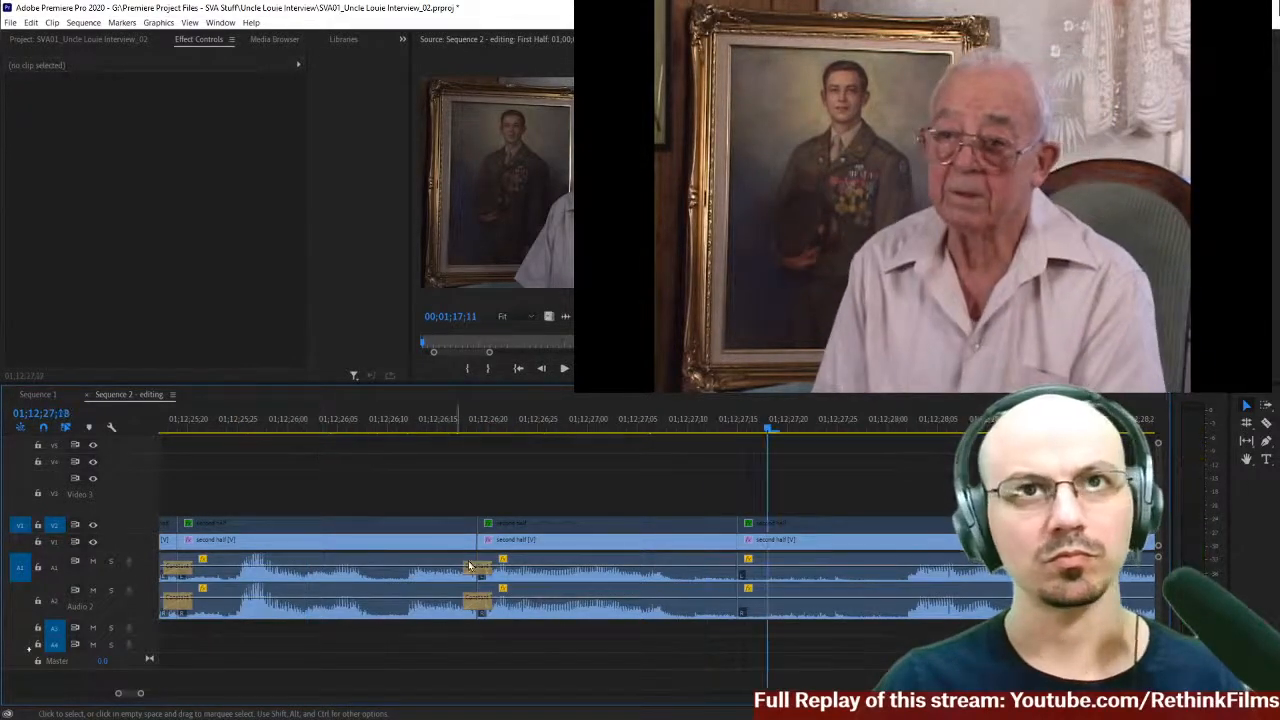
- Remove the audio crossfades from both channels at the join near 01;12;26;19
{"action": "left_click", "coordinate": [470, 571]}
{"action": "key", "text": "Delete"}
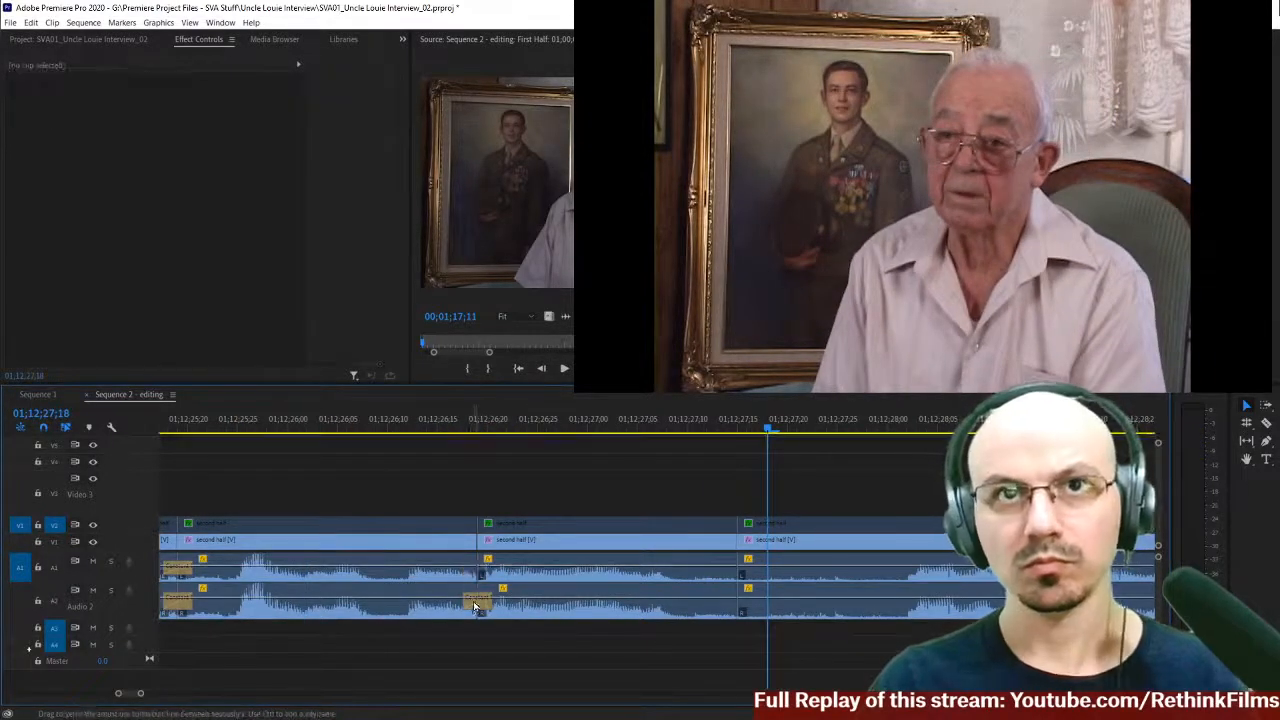
{"action": "left_click", "coordinate": [471, 611]}
{"action": "key", "text": "Delete"}
- Trim the end of the clip before this join by about two frames on all tracks, close the gap, and replay it
{"action": "left_click_drag", "start_coordinate": [449, 491], "coordinate": [448, 632]}
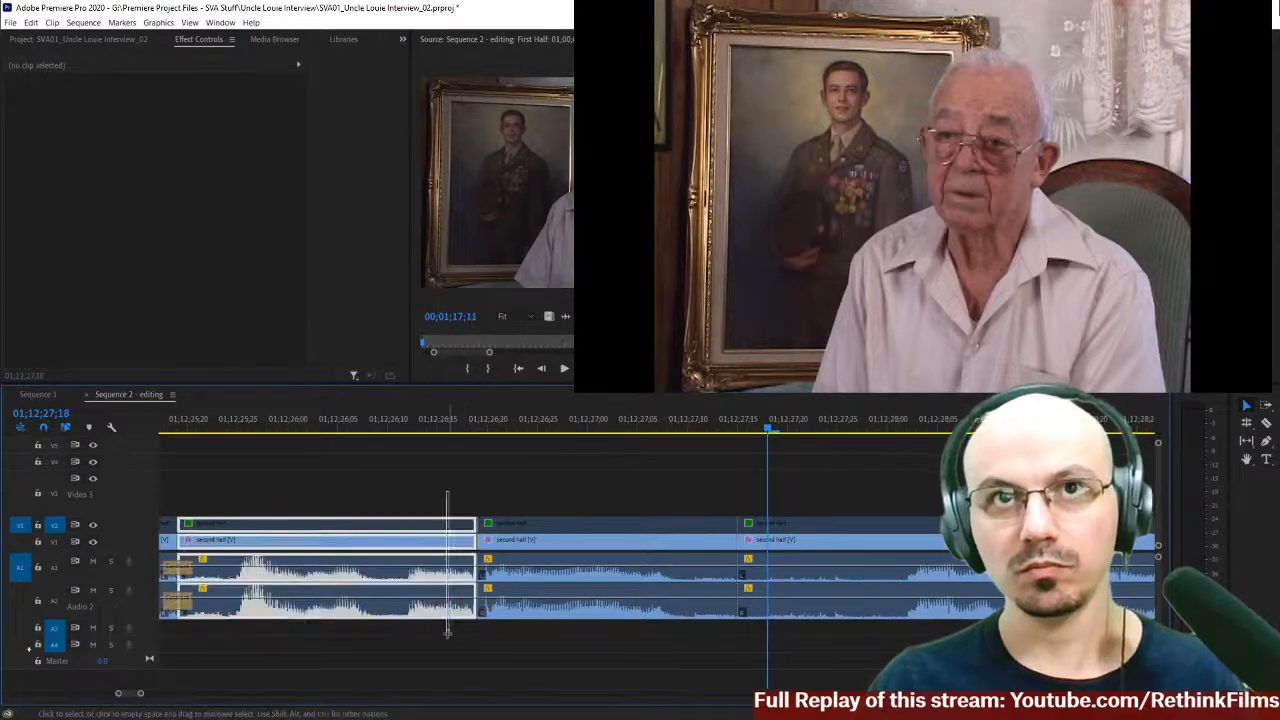
{"action": "mouse_move", "coordinate": [466, 540]}
{"action": "left_mouse_down"}
{"action": "mouse_move", "coordinate": [441, 545]}
{"action": "mouse_move", "coordinate": [457, 545]}
{"action": "left_mouse_up"}
{"action": "left_click", "coordinate": [464, 547]}
{"action": "key", "text": "Delete"}
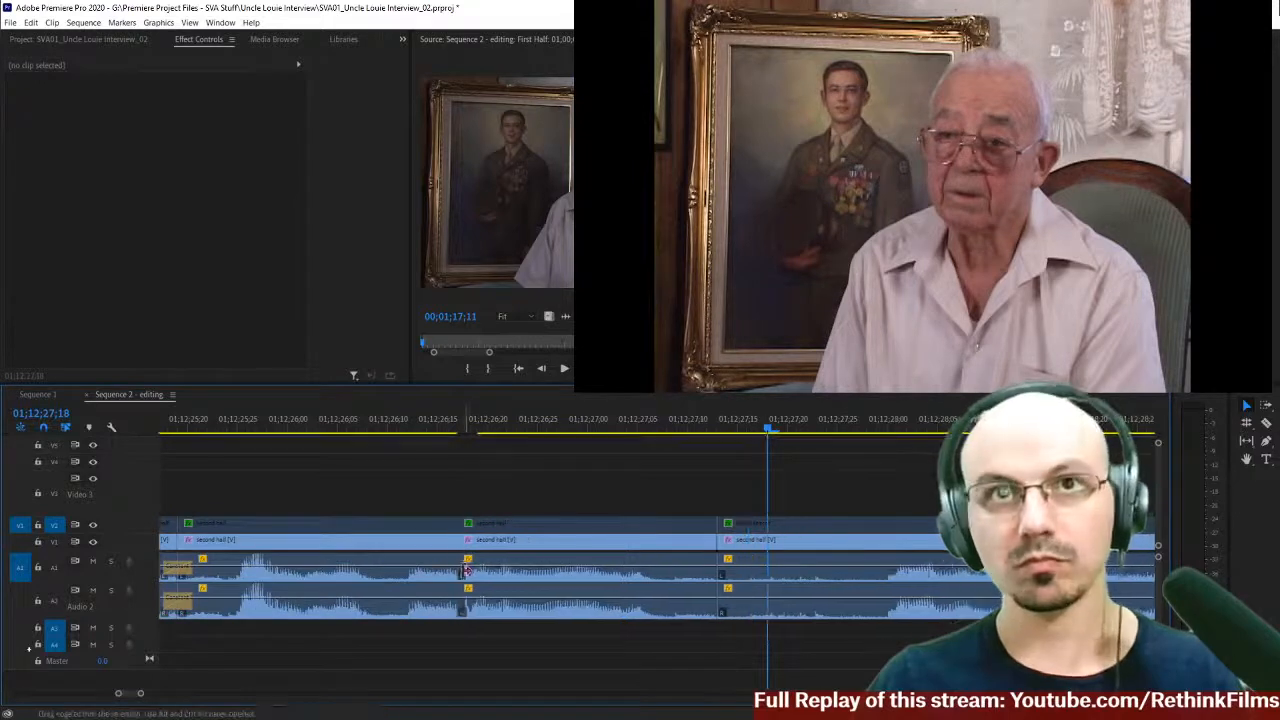
{"action": "left_click", "coordinate": [259, 418]}
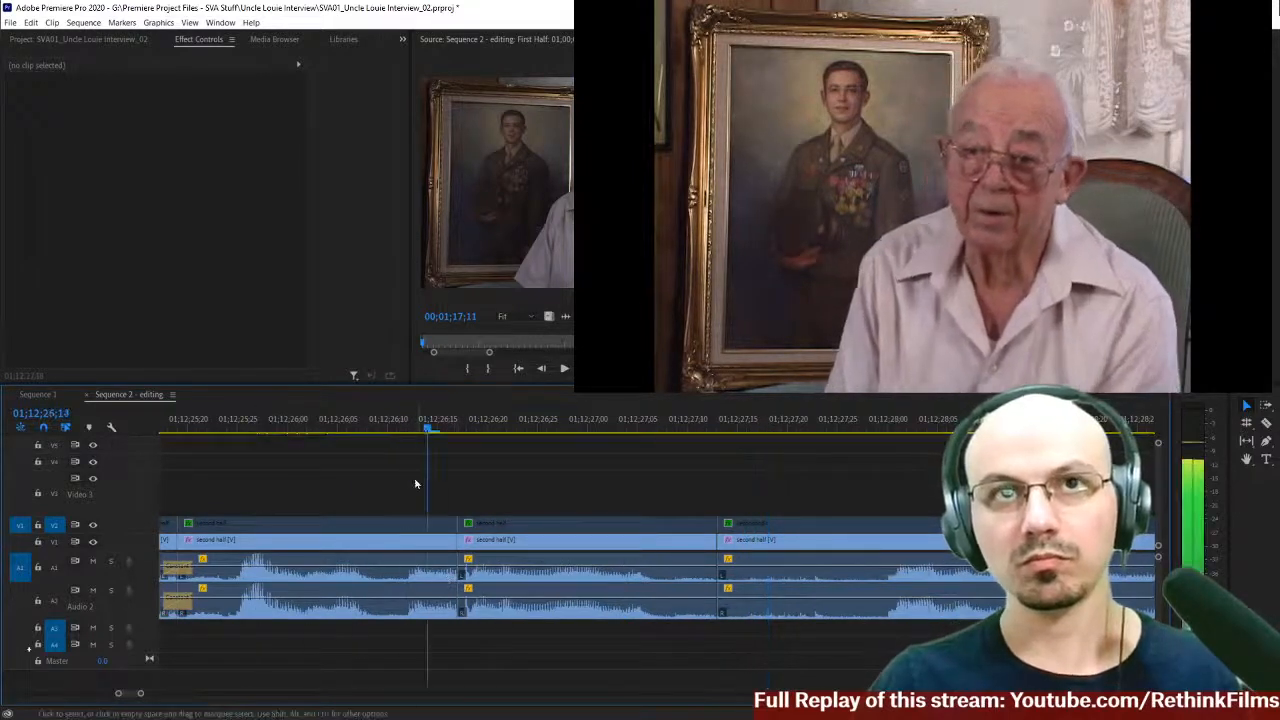
- Trim one frame off the start of the clip after the join near 01;12;26;17 on all tracks and close the gap
{"action": "left_click", "coordinate": [459, 429]}
{"action": "key", "text": "space"}
{"action": "key", "text": "space"}
{"action": "key", "text": "equal"}
{"action": "scroll", "coordinate": [466, 560], "scroll_direction": "up", "scroll_amount": 1}
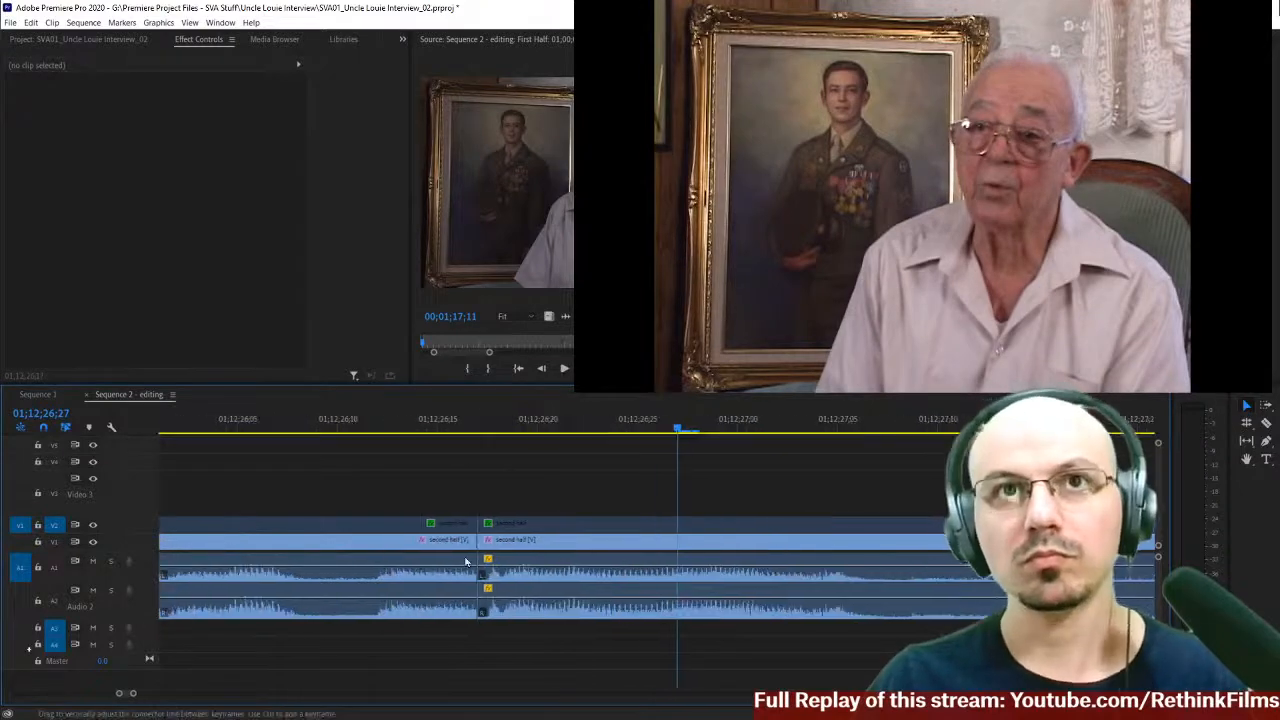
{"action": "mouse_move", "coordinate": [510, 521]}
{"action": "left_mouse_down"}
{"action": "mouse_move", "coordinate": [492, 560]}
{"action": "mouse_move", "coordinate": [485, 540]}
{"action": "mouse_move", "coordinate": [498, 540]}
{"action": "left_mouse_up"}
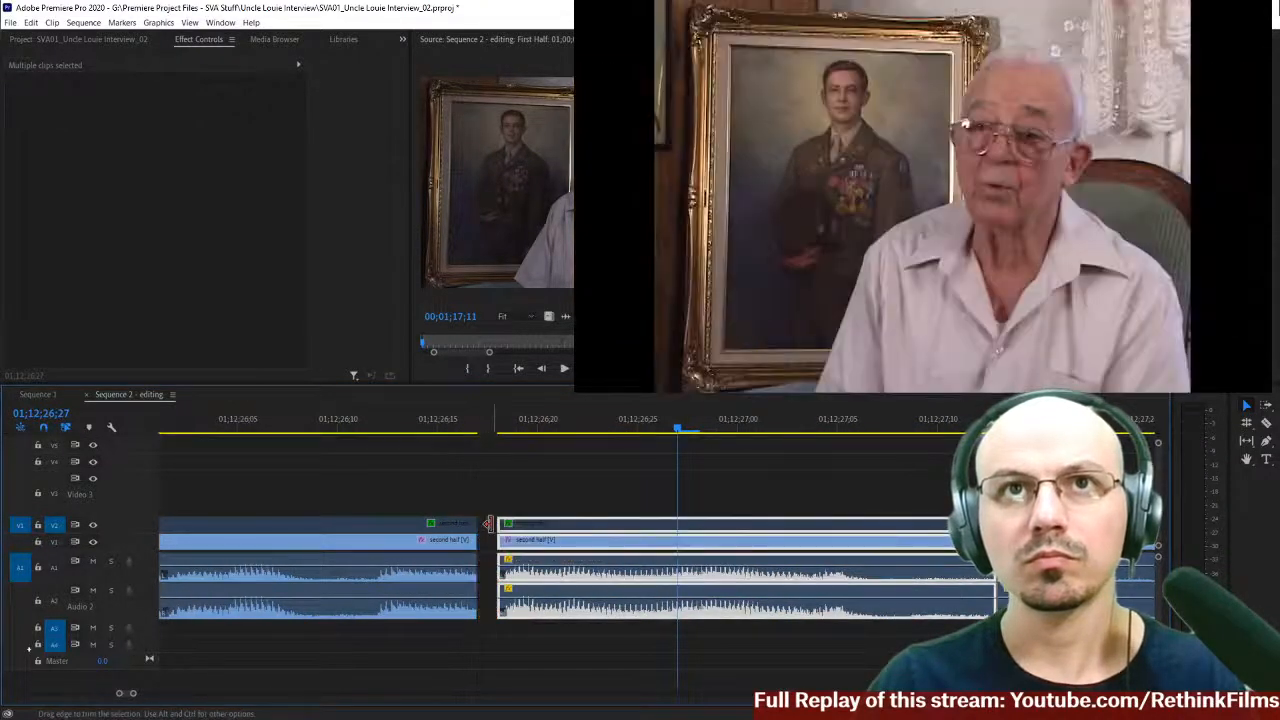
{"action": "left_click", "coordinate": [499, 435]}
{"action": "key", "text": "space"}
{"action": "key", "text": "space"}
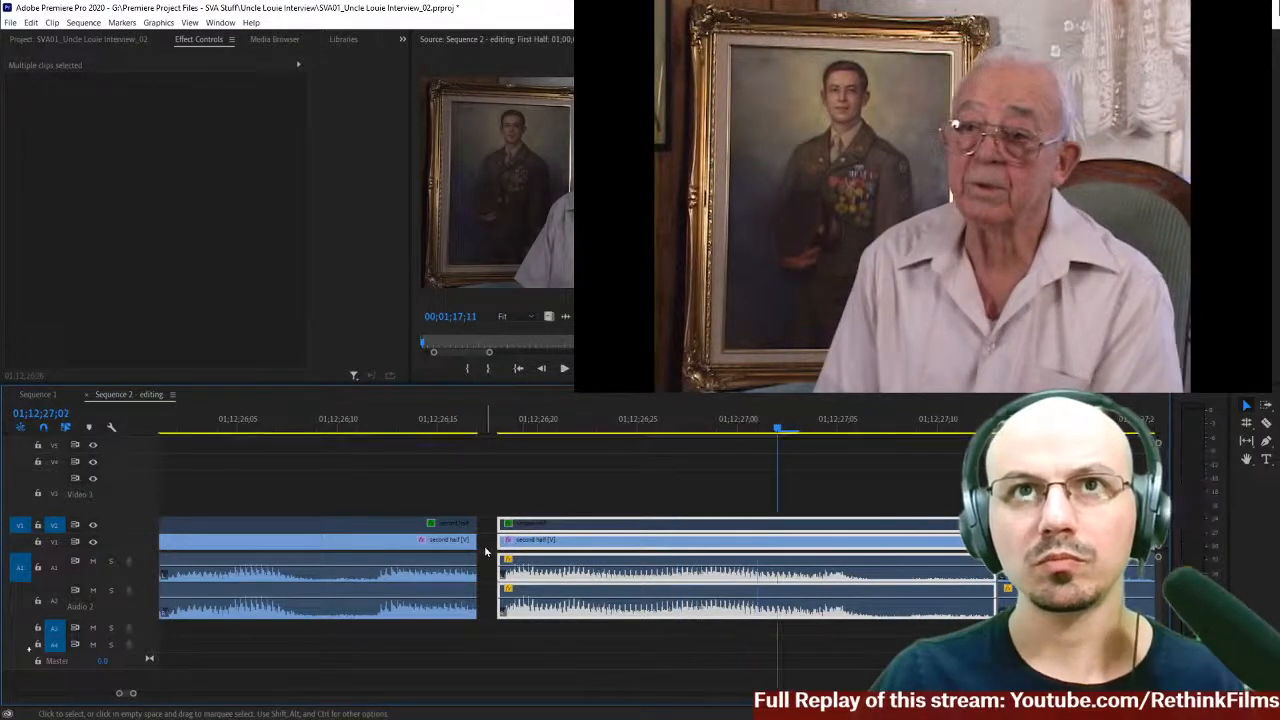
{"action": "left_click", "coordinate": [486, 550]}
{"action": "key", "text": "Delete"}
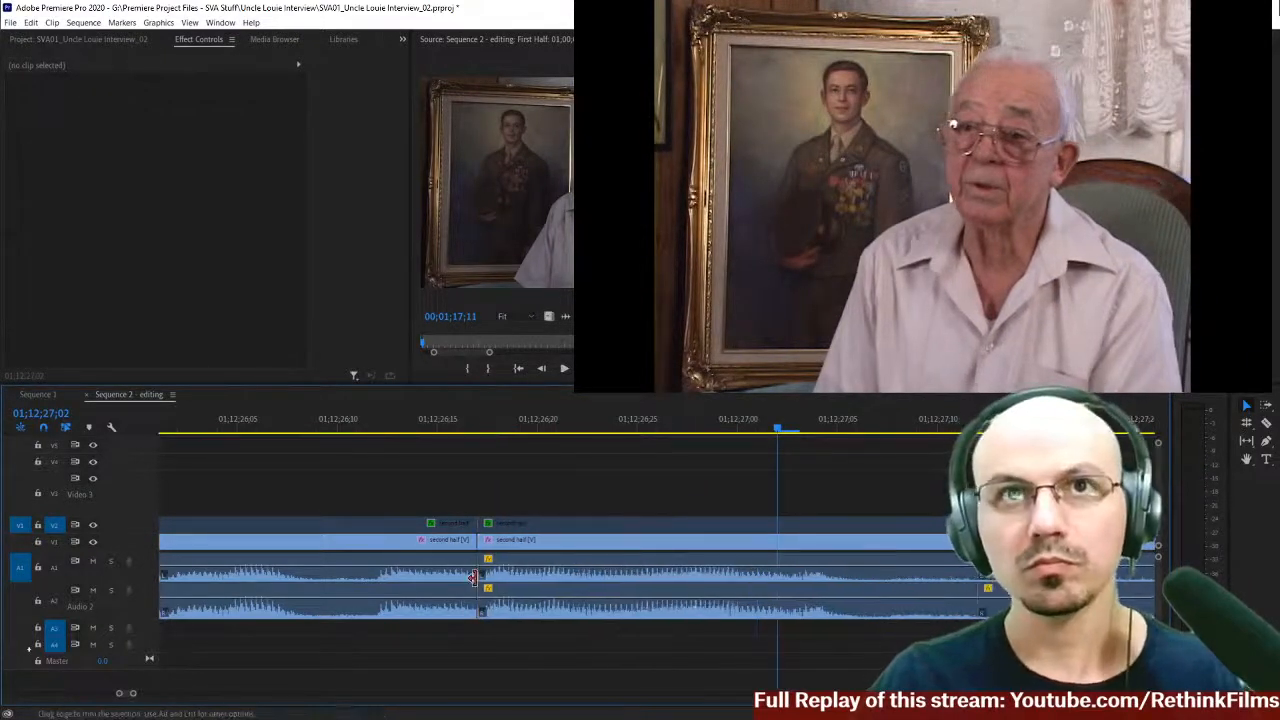
- Apply default transitions at the join near 01;12;26;17 and set the first audio channel's crossfade to 3 frames
{"action": "right_click", "coordinate": [479, 578]}
{"action": "left_click", "coordinate": [508, 657]}
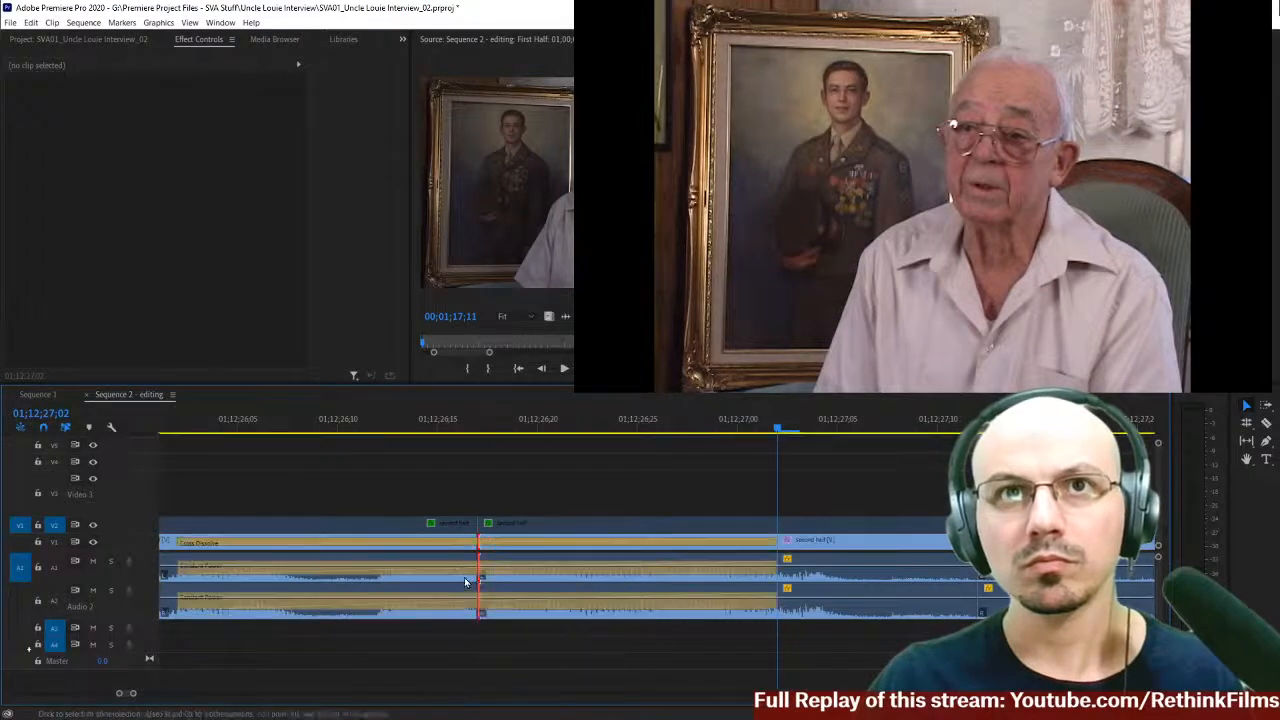
{"action": "left_click", "coordinate": [455, 577]}
{"action": "double_click", "coordinate": [470, 581]}
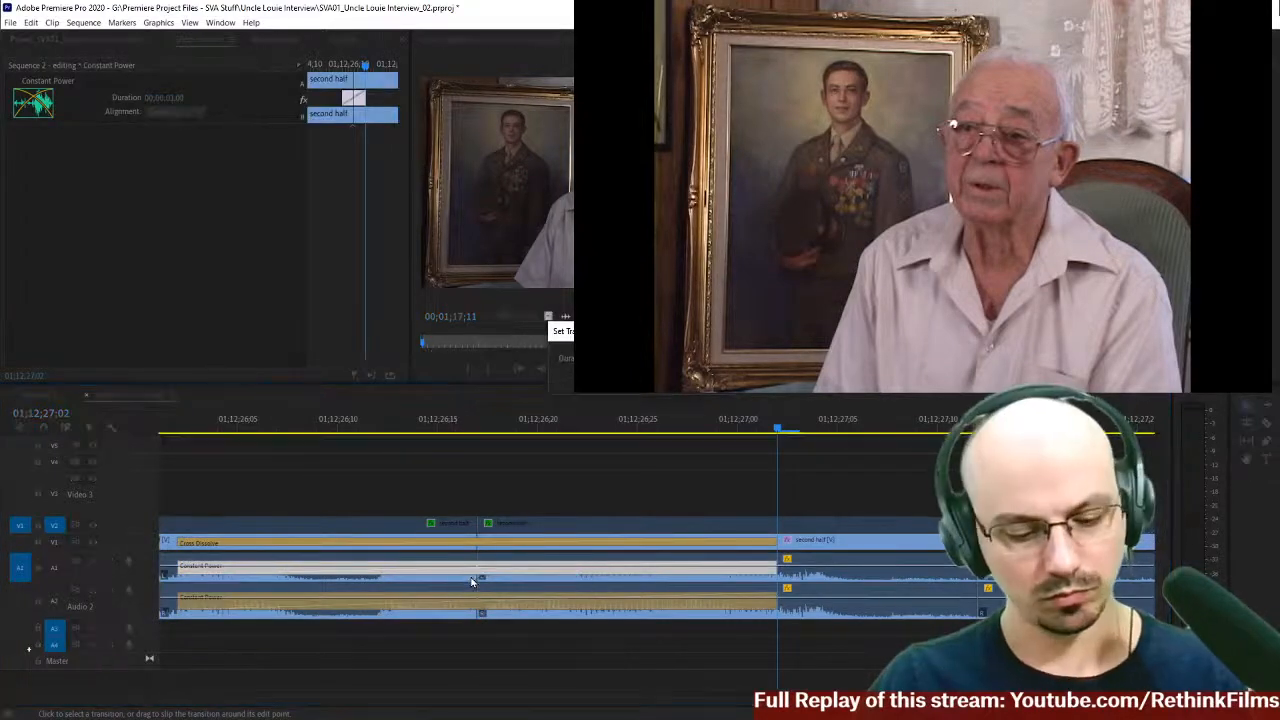
{"action": "type", "text": "3"}
{"action": "key", "text": "Return"}
- Set the second audio channel's crossfade at this join to 3 frames and delete the Cross Dissolve from the video
{"action": "left_click", "coordinate": [458, 612]}
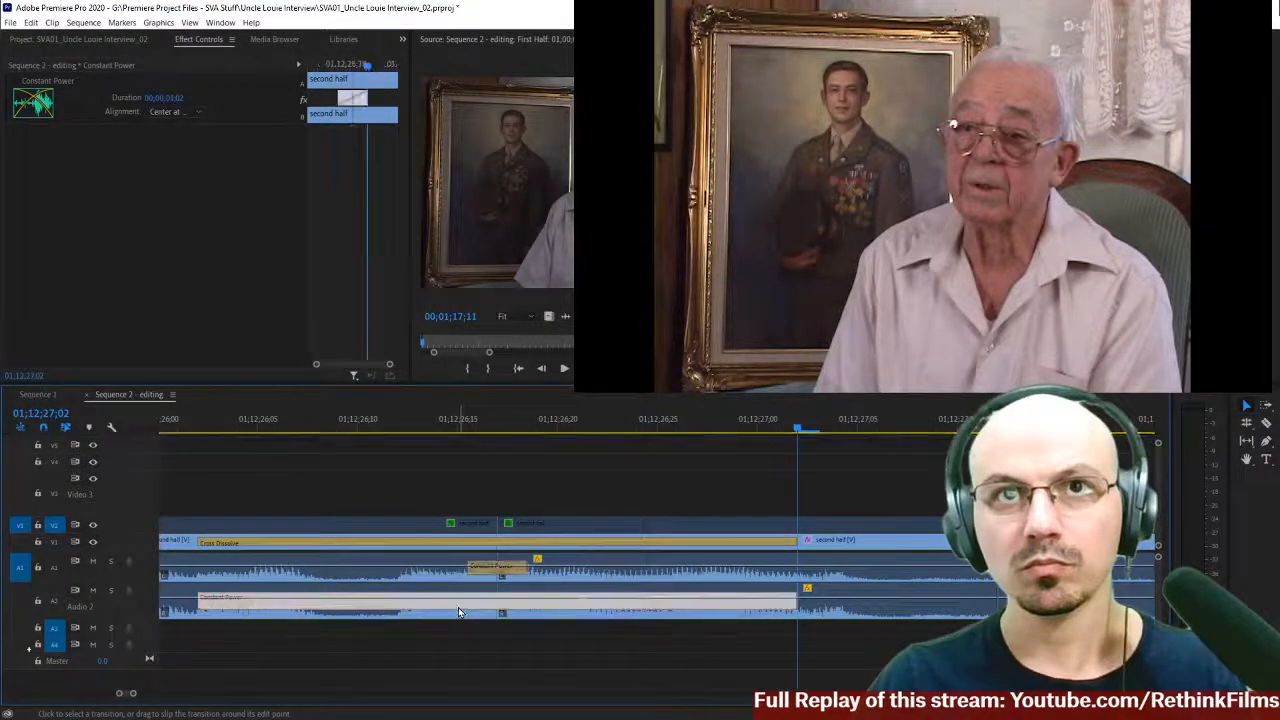
{"action": "double_click", "coordinate": [480, 622]}
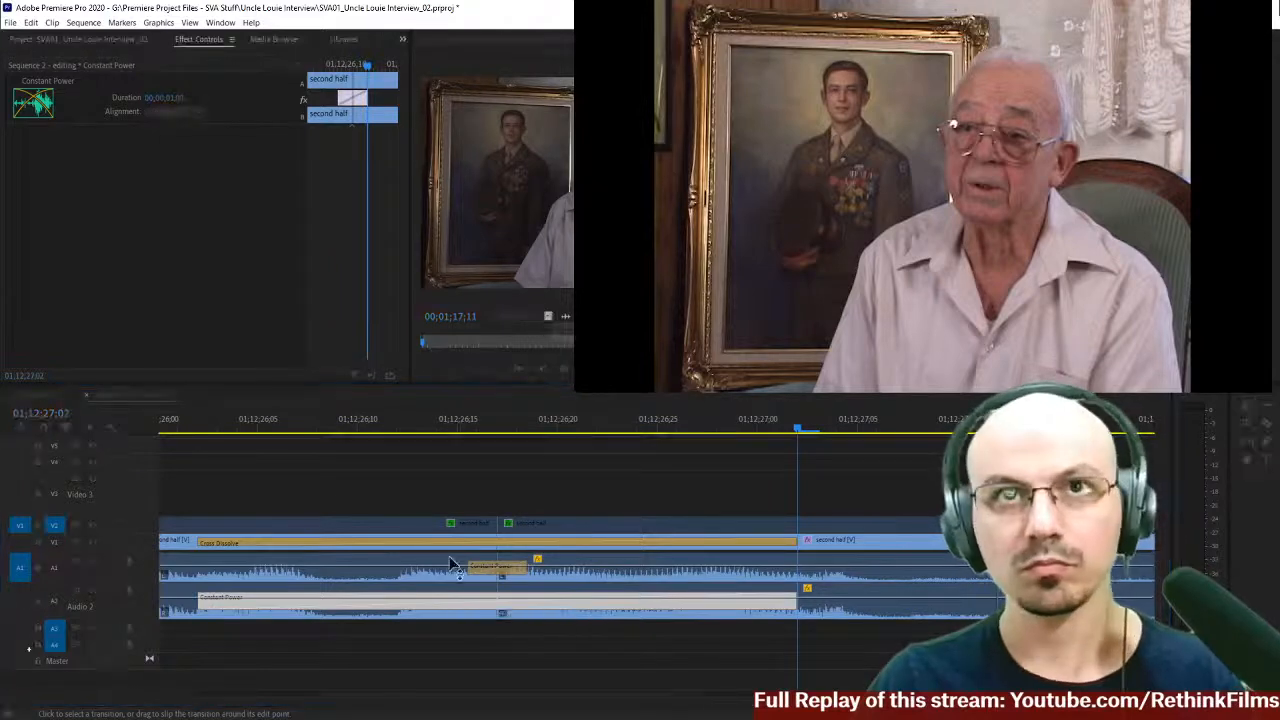
{"action": "type", "text": "3"}
{"action": "key", "text": "Return"}
{"action": "left_click", "coordinate": [412, 548]}
{"action": "key", "text": "Delete"}
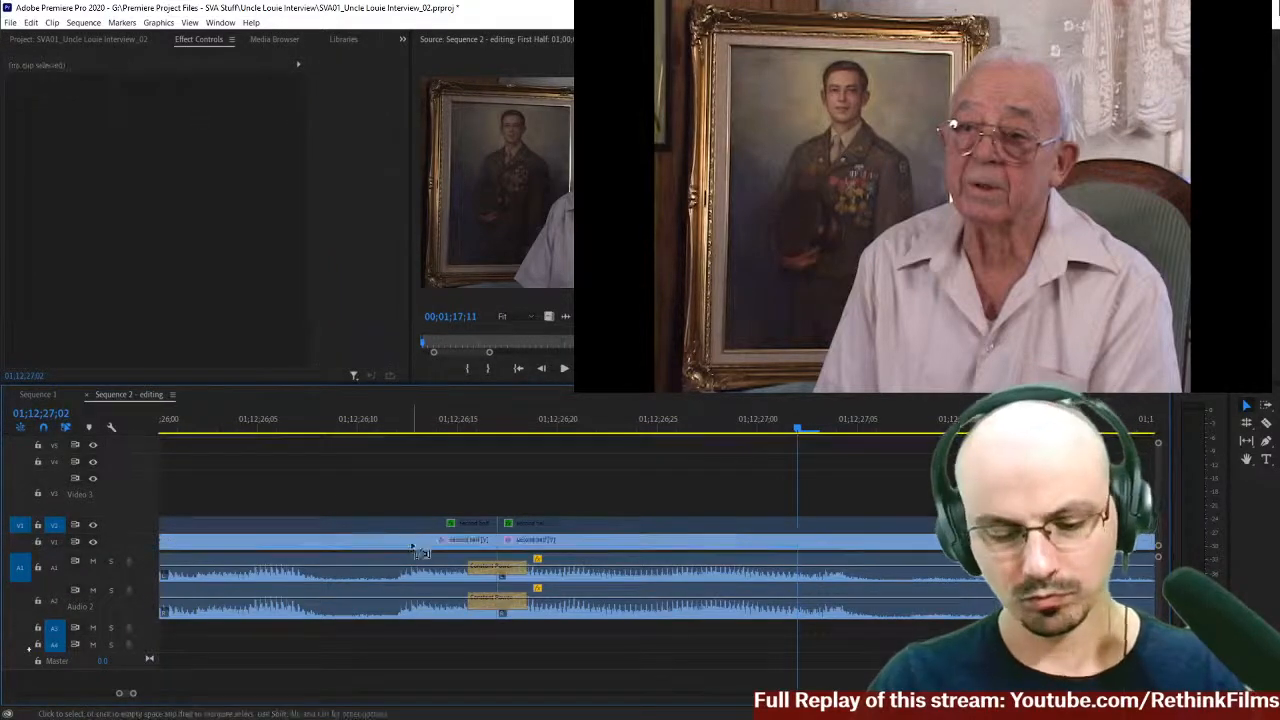
- Play back the edited passage from 01;12;24;11 twice to check all its joins
{"action": "key", "text": "minus"}
{"action": "key", "text": "minus"}
{"action": "left_click", "coordinate": [285, 428]}
{"action": "key", "text": "space"}
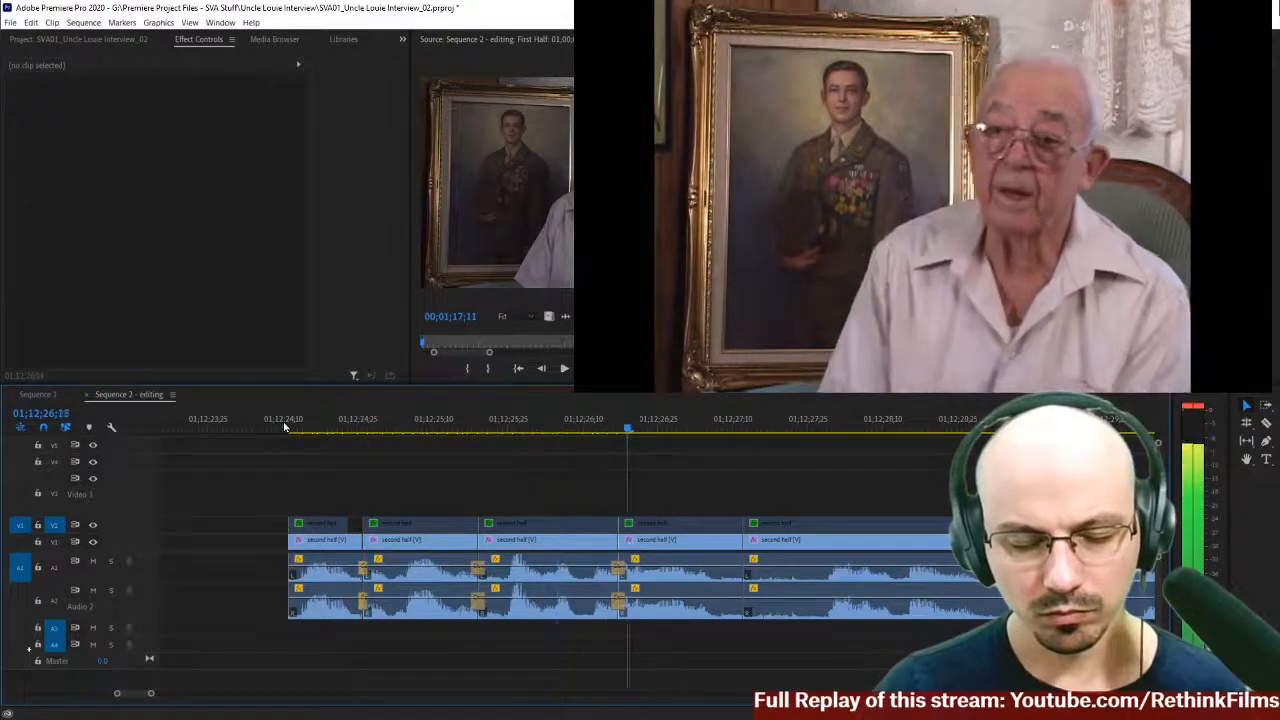
{"action": "left_click", "coordinate": [286, 428]}
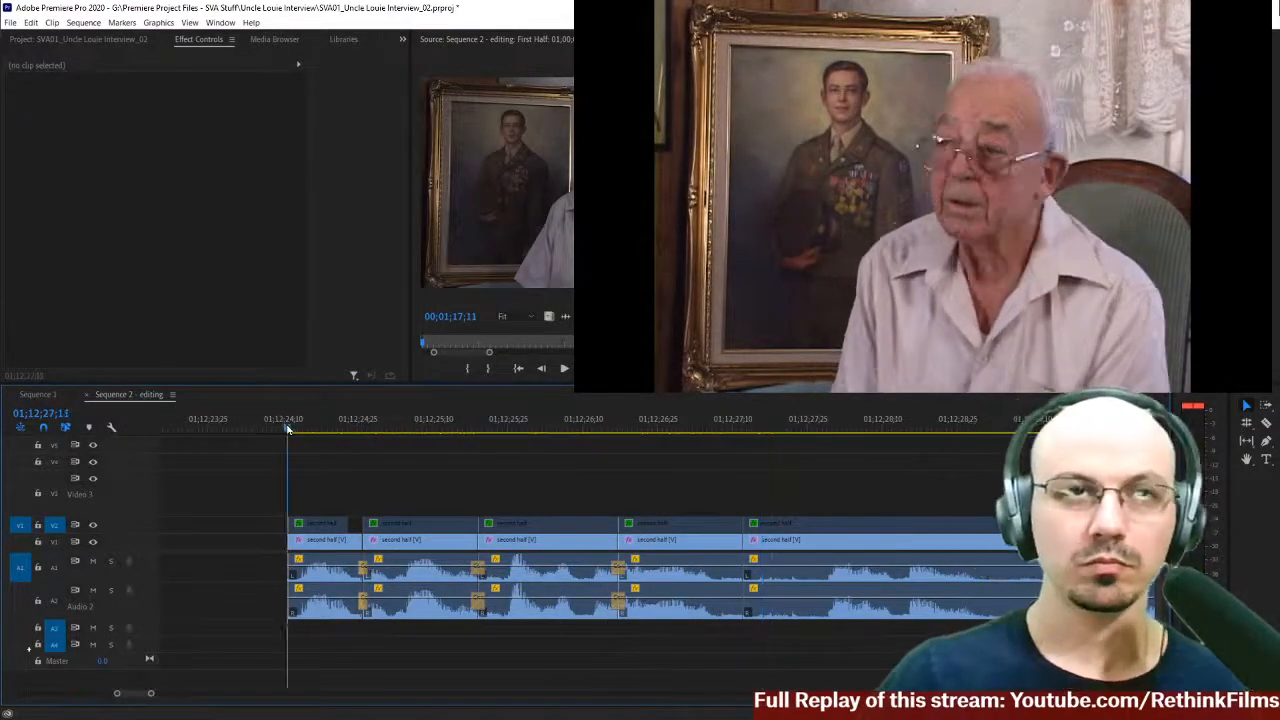
{"action": "key", "text": "space"}
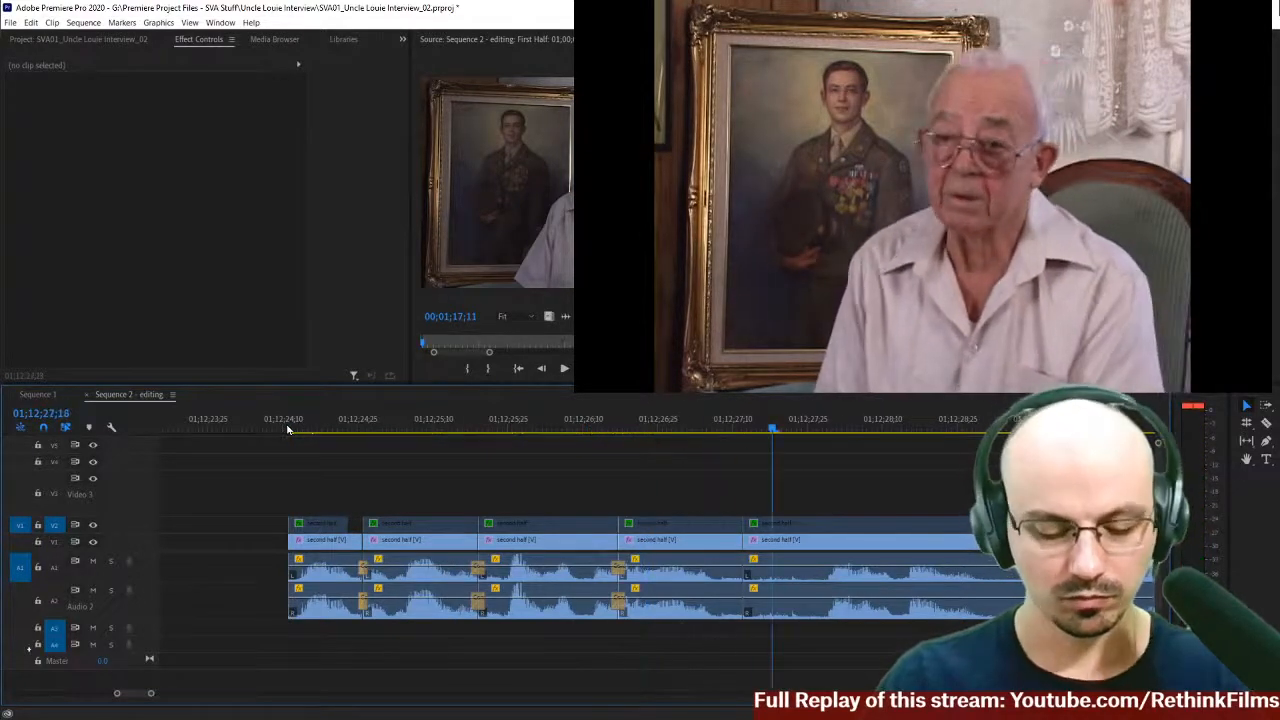
- Split all tracks at 01;12;27;29, delete the piece from about 01;12;27;12 up to that split, and close the gap
{"action": "scroll", "coordinate": [602, 520], "scroll_direction": "down", "scroll_amount": 5}
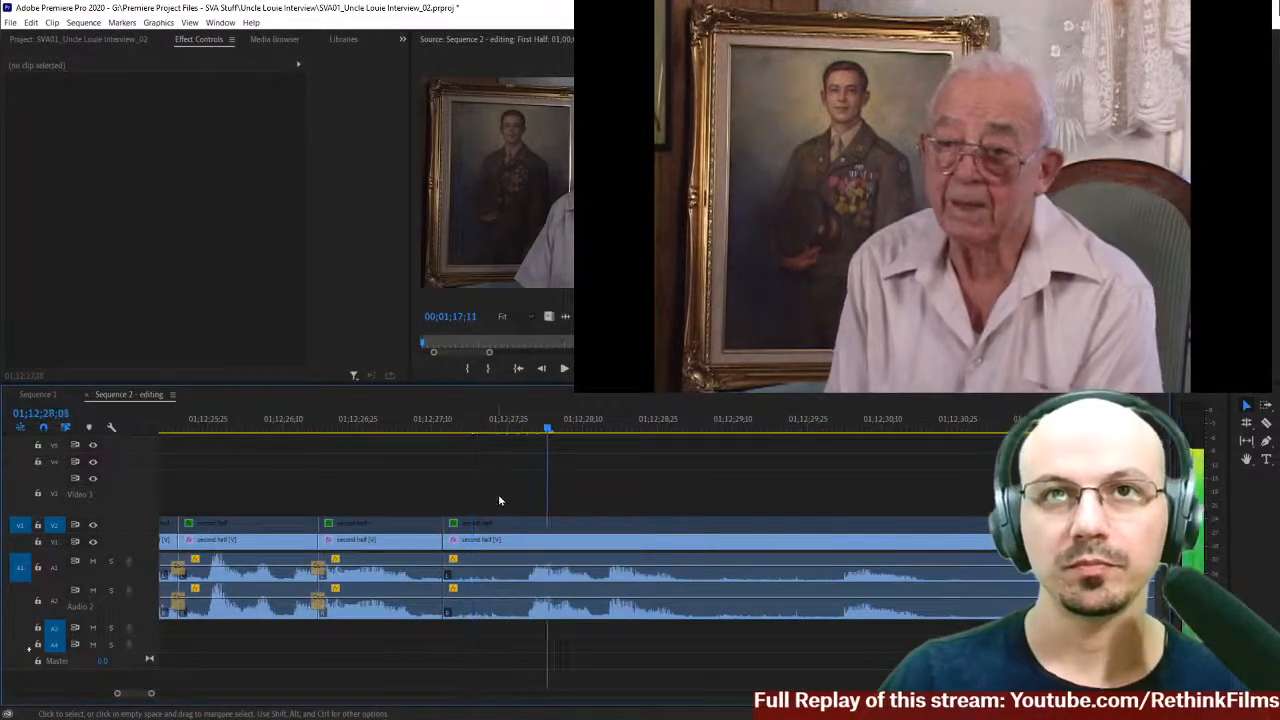
{"action": "scroll", "coordinate": [498, 494], "scroll_direction": "down", "scroll_amount": 1}
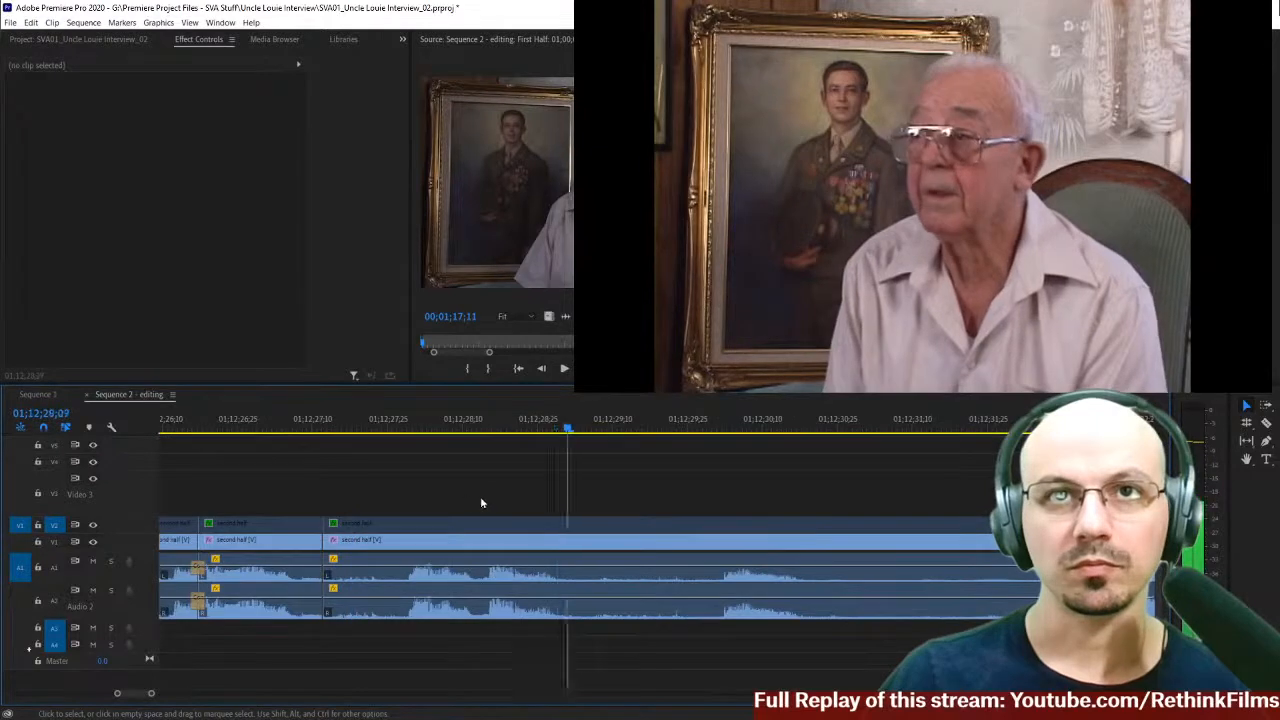
{"action": "left_click", "coordinate": [421, 427]}
{"action": "key", "text": "Right"}
{"action": "key", "text": "c"}
{"action": "left_click", "coordinate": [428, 543], "text": "shift"}
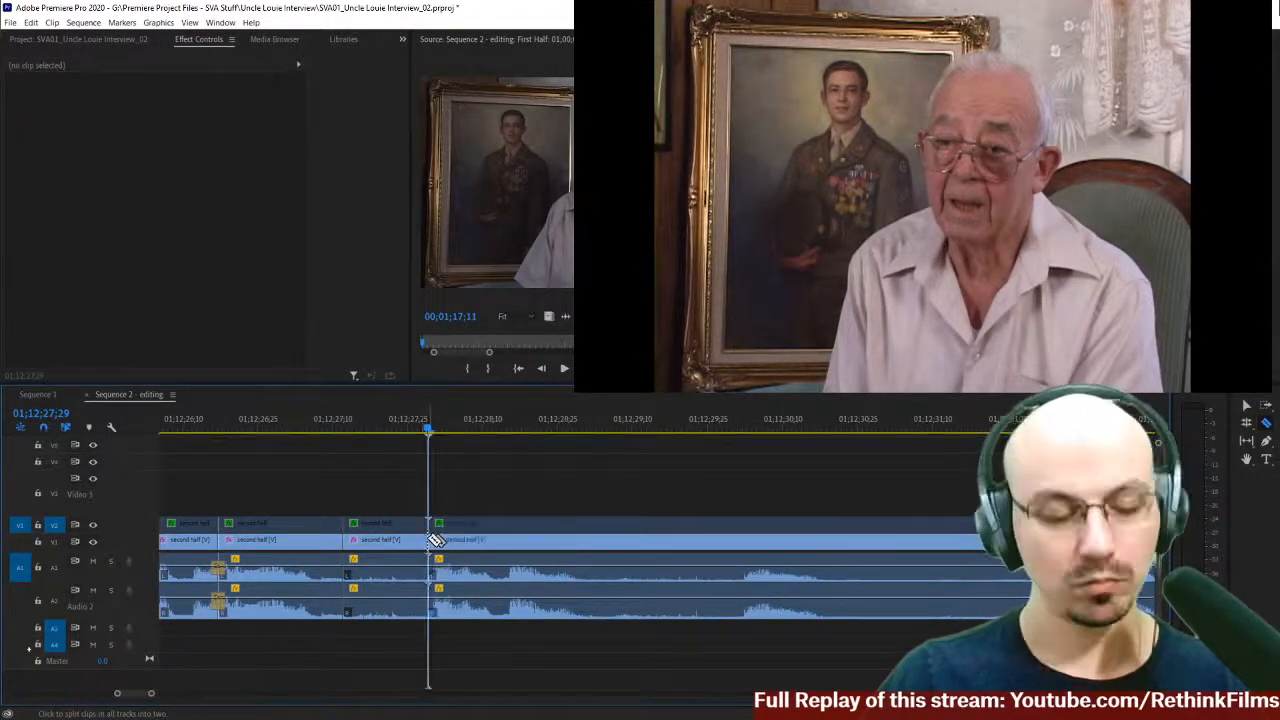
{"action": "key", "text": "v"}
{"action": "left_click_drag", "start_coordinate": [381, 479], "coordinate": [384, 626]}
{"action": "key", "text": "Delete"}
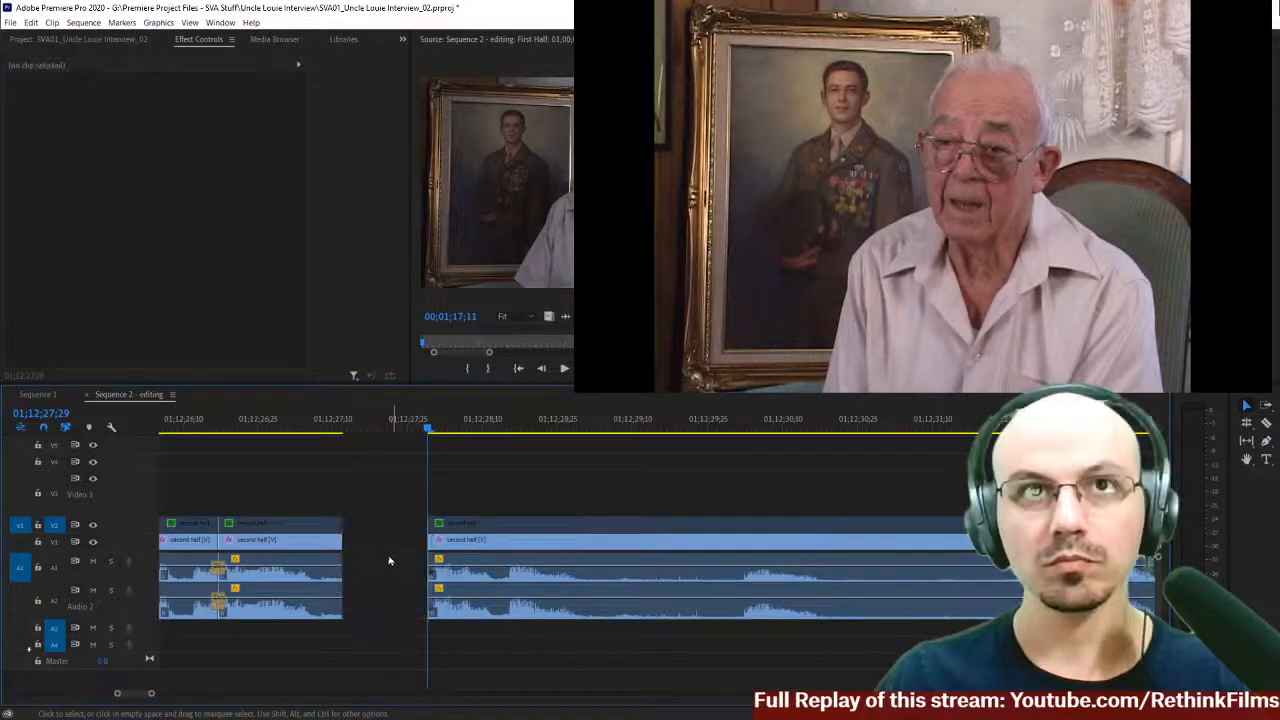
{"action": "key", "text": "Delete"}
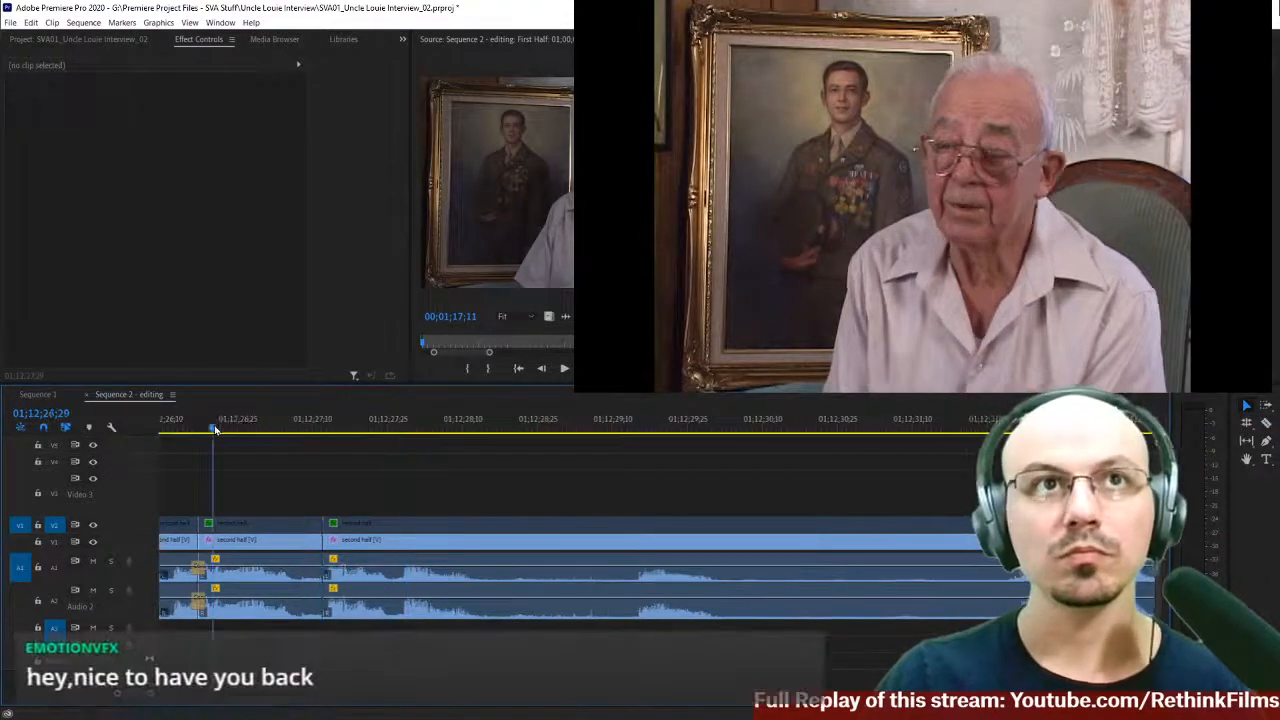
- Trim about two frames off the end of the clip before the join near 01;12;27;12, close the gap, and replay it
{"action": "left_click", "coordinate": [200, 431]}
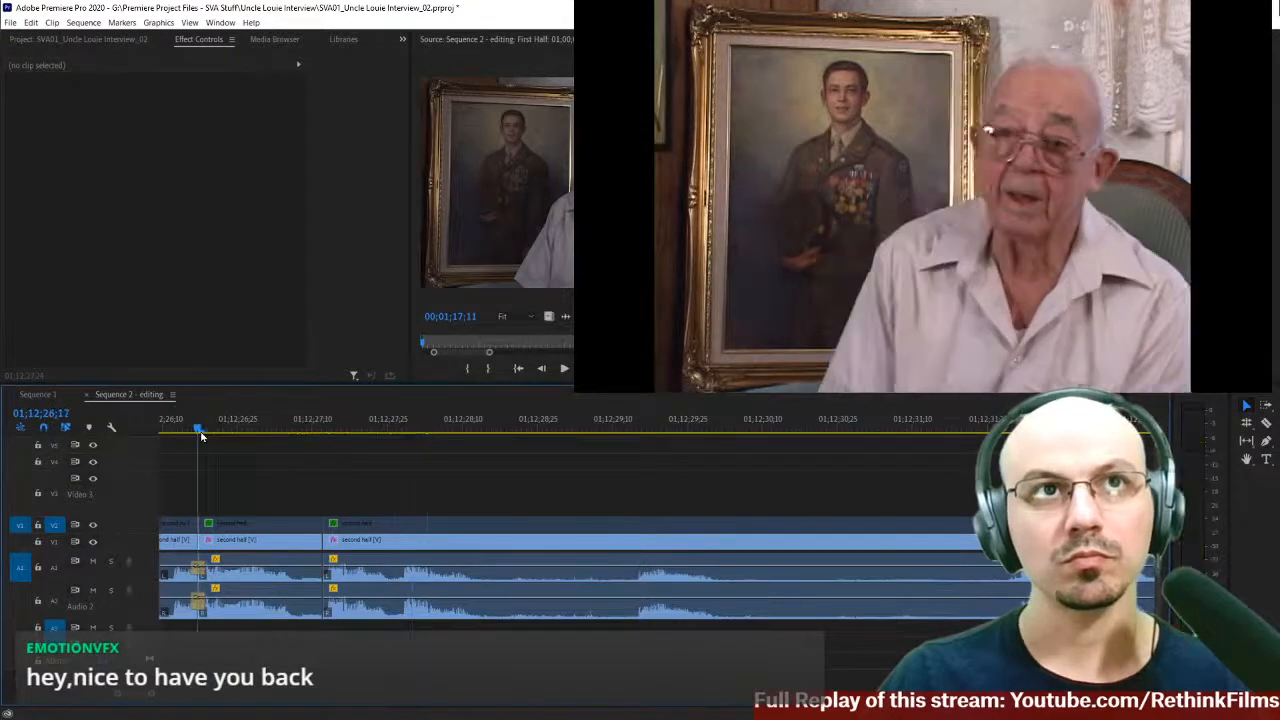
{"action": "scroll", "coordinate": [250, 443], "scroll_direction": "up", "scroll_amount": 5}
{"action": "key", "text": "space"}
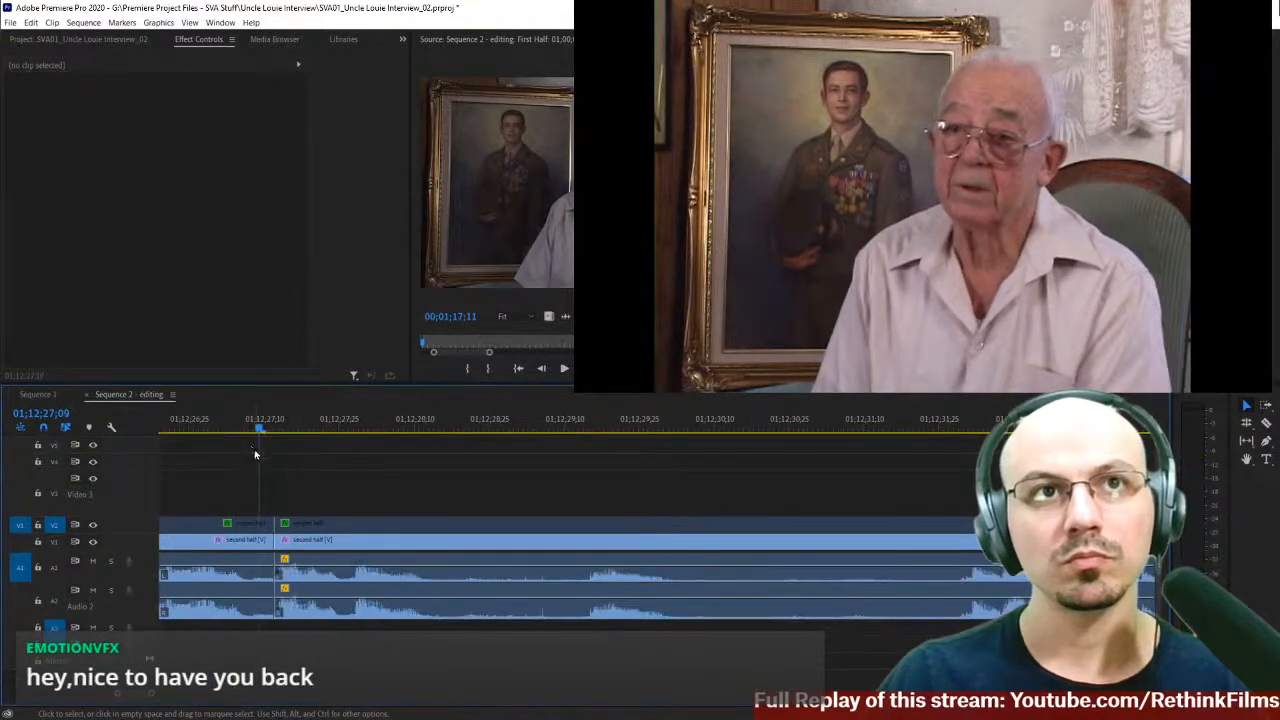
{"action": "left_click_drag", "start_coordinate": [242, 495], "coordinate": [274, 610]}
{"action": "left_click_drag", "start_coordinate": [265, 538], "coordinate": [262, 539]}
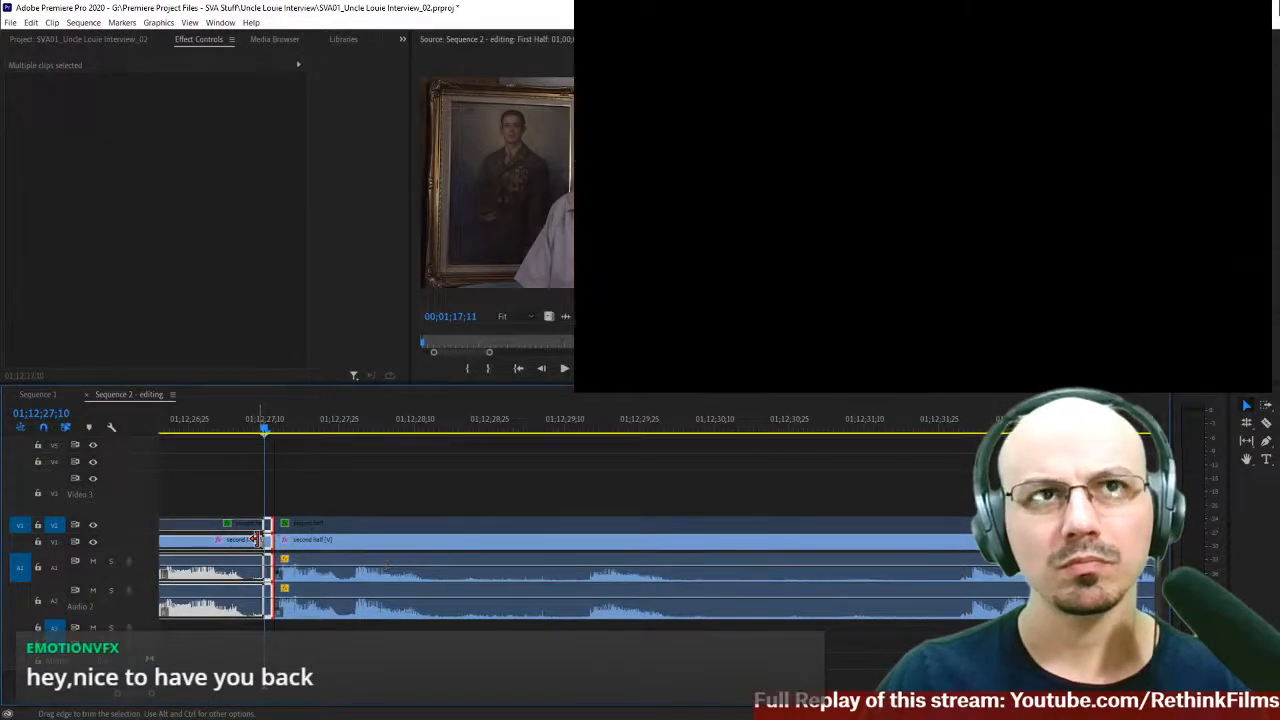
{"action": "left_click", "coordinate": [268, 541]}
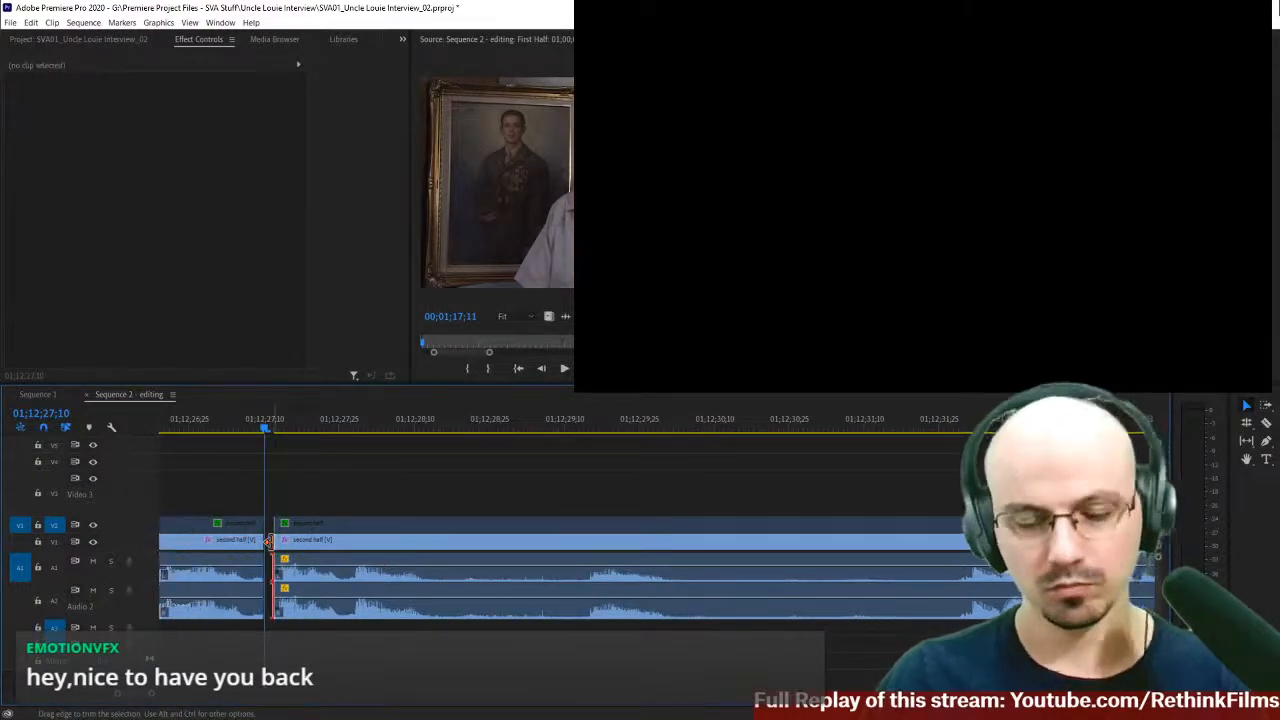
{"action": "key", "text": "minus"}
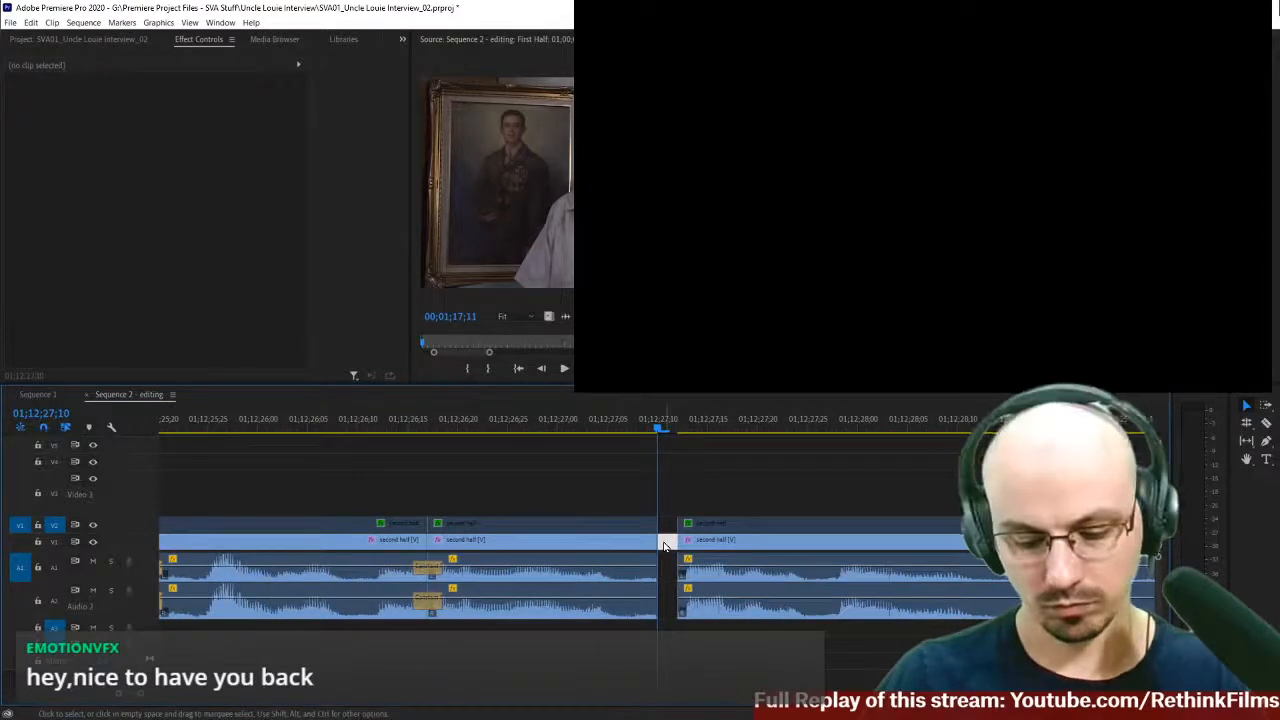
{"action": "key", "text": "Delete"}
{"action": "left_click", "coordinate": [329, 416]}
{"action": "key", "text": "space"}
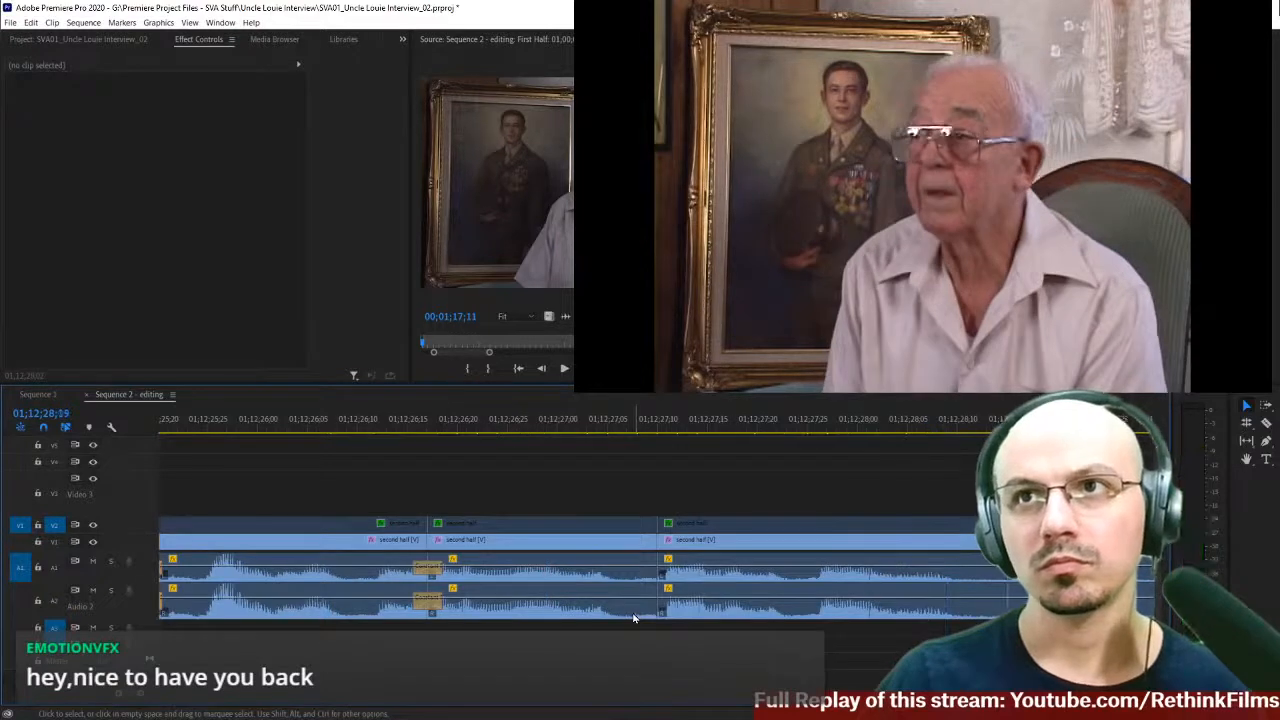
- Apply default transitions at the join at 01;12;27;10 and shorten the first audio channel's crossfade to 3 frames
{"action": "right_click", "coordinate": [651, 581]}
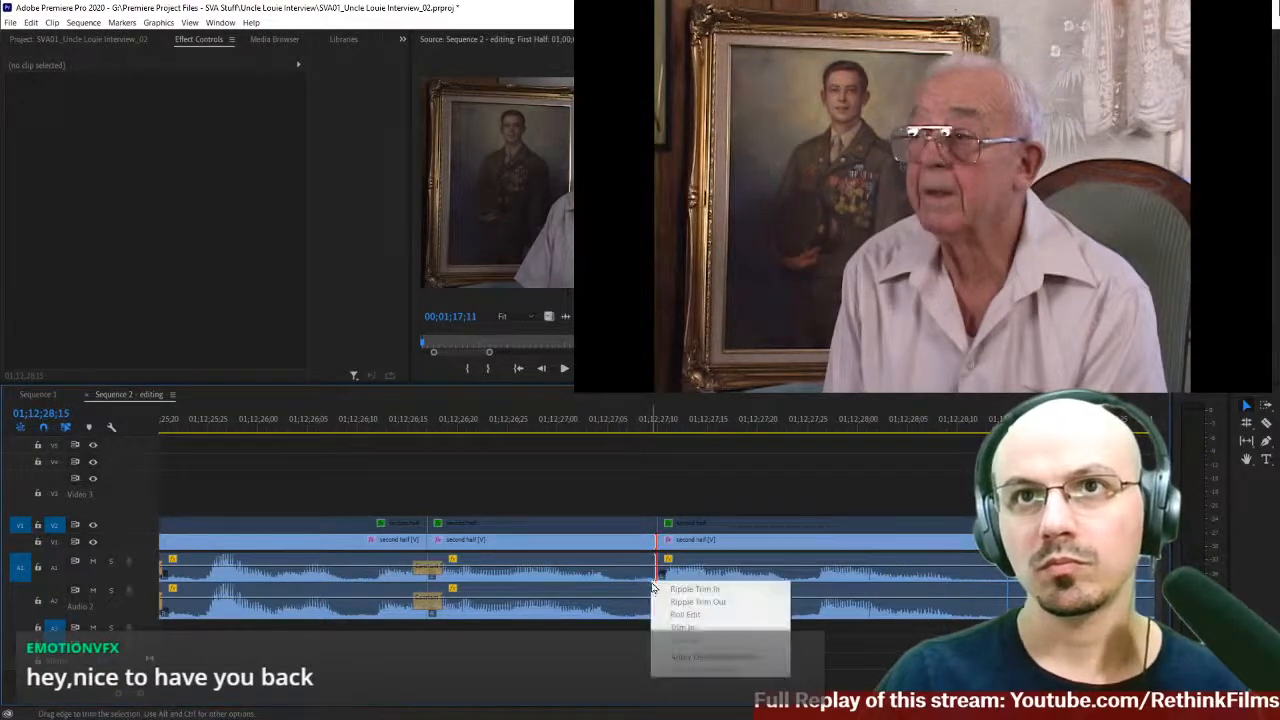
{"action": "left_click", "coordinate": [689, 657]}
{"action": "left_click", "coordinate": [632, 572]}
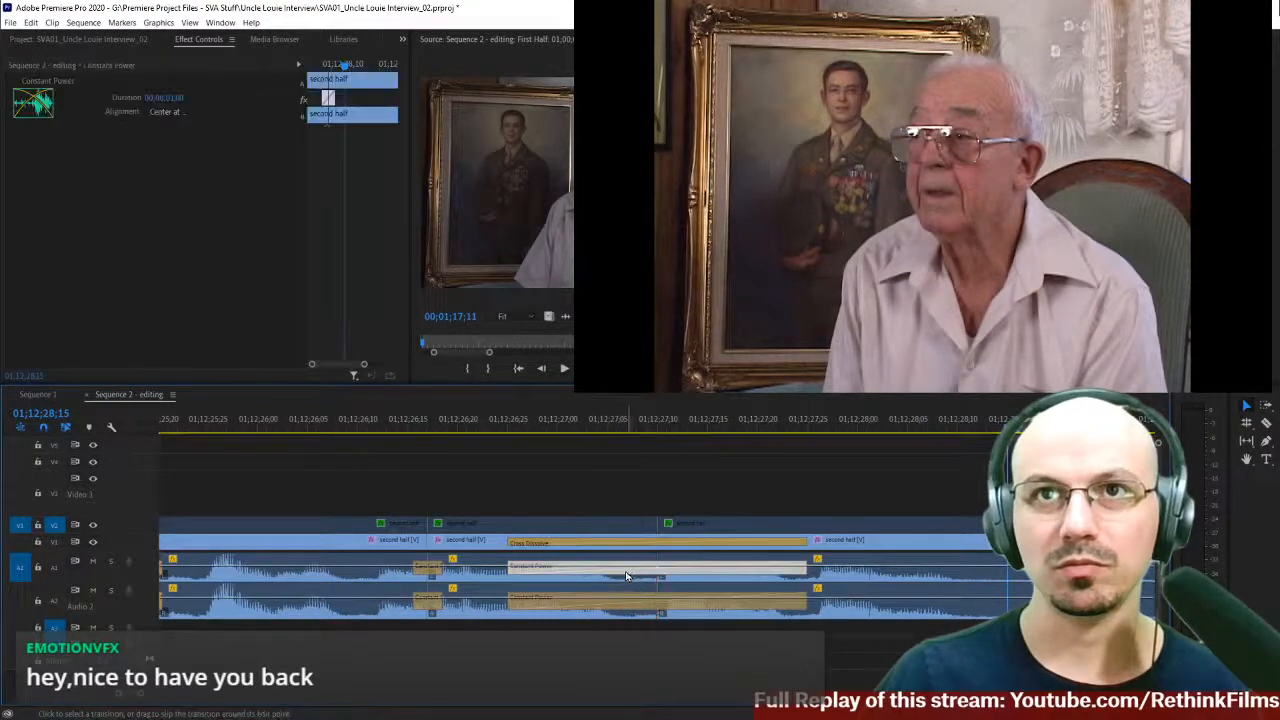
{"action": "right_click", "coordinate": [650, 577]}
{"action": "left_click", "coordinate": [661, 578]}
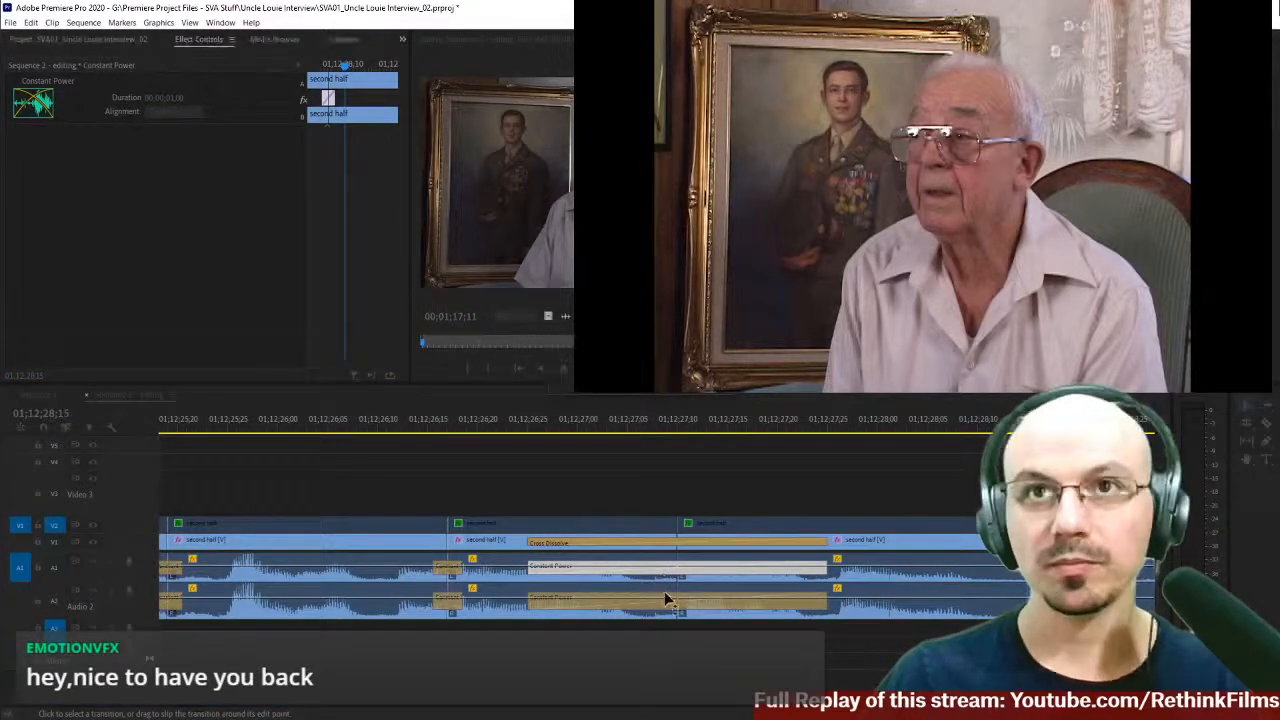
{"action": "key", "text": "Return"}
- Shorten the second audio channel's crossfade to 3 frames, delete the video Cross Dissolve at this join, and replay it
{"action": "left_click", "coordinate": [658, 600]}
{"action": "left_click", "coordinate": [670, 610]}
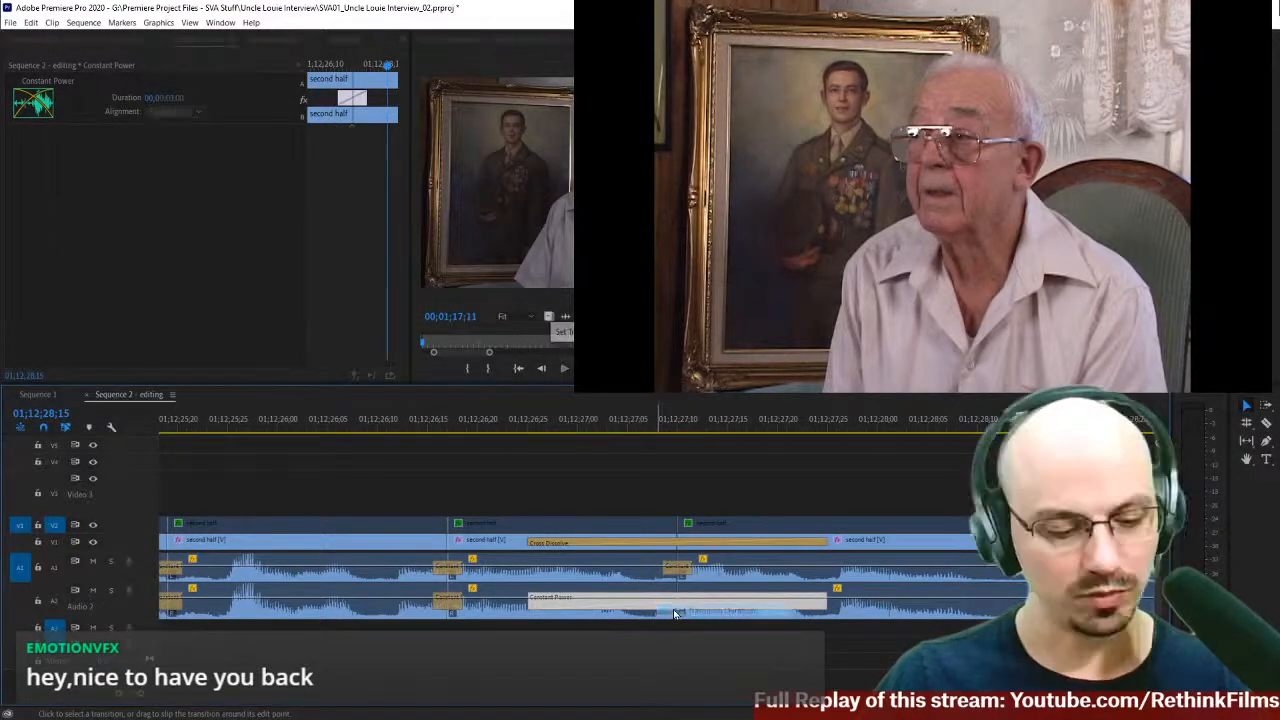
{"action": "key", "text": "Return"}
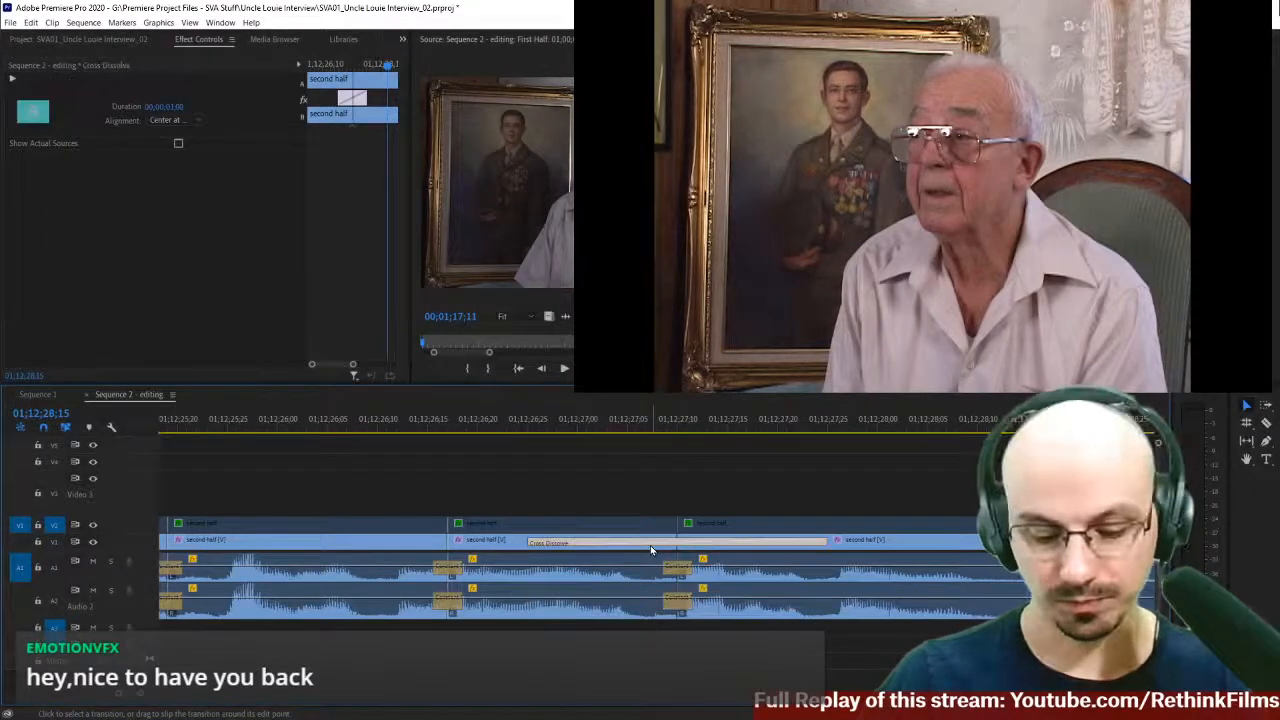
{"action": "key", "text": "Delete"}
{"action": "left_click", "coordinate": [352, 420]}
{"action": "key", "text": "space"}
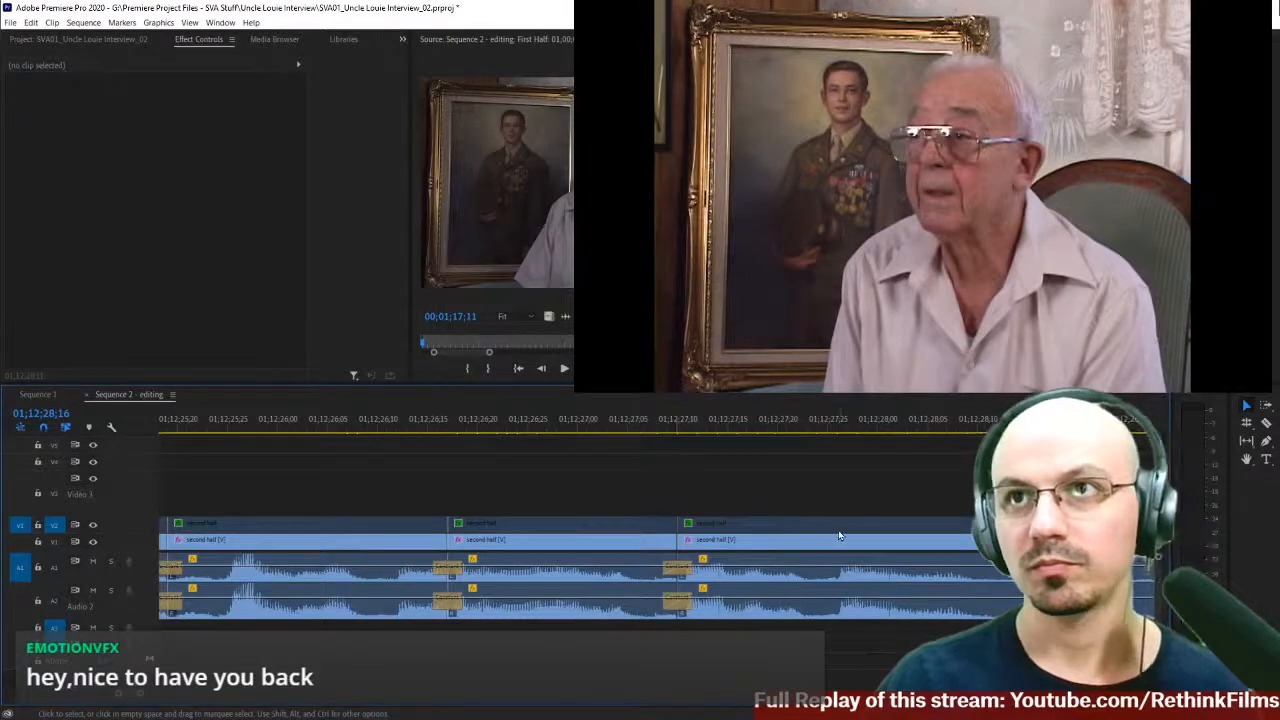
- Split the interview clip on all tracks at 01;12;28;11
{"action": "left_click_drag", "start_coordinate": [981, 434], "coordinate": [989, 434]}
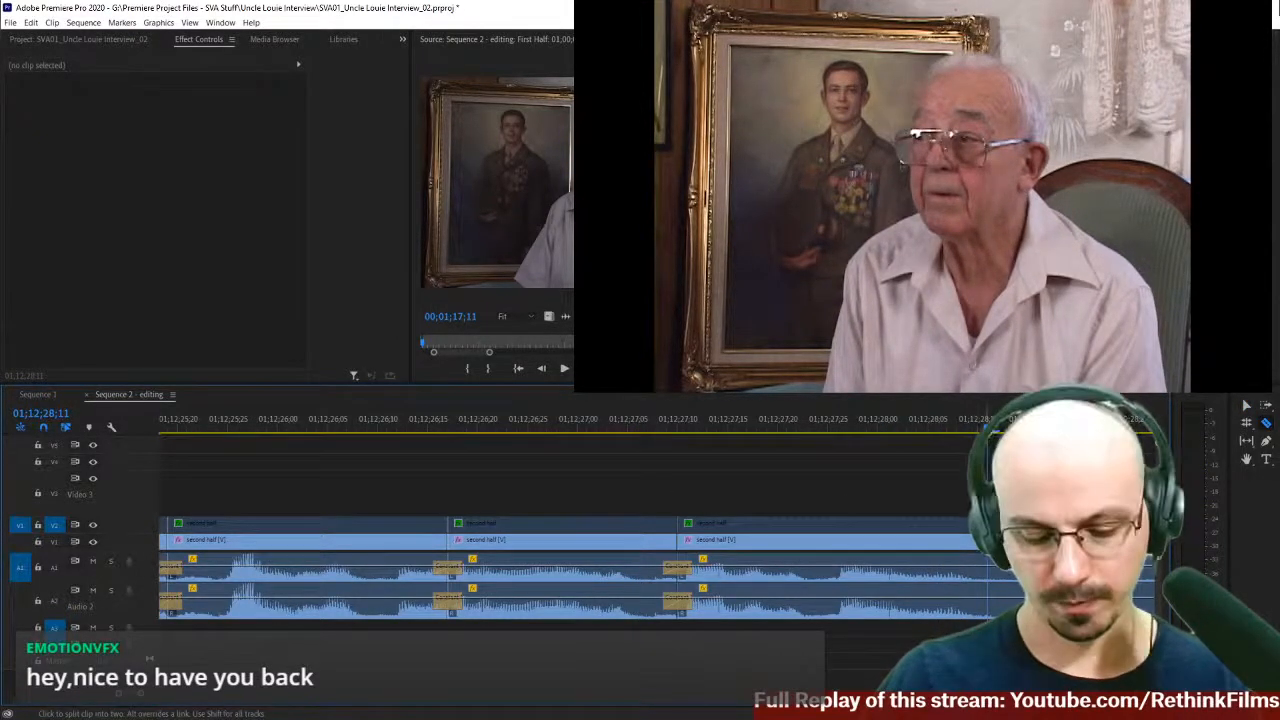
{"action": "key", "text": "minus"}
{"action": "key", "text": "minus"}
- Split the interview on all tracks at 01;12;29;12, delete the pause between 01;12;28;11 and this cut, and close the gap
{"action": "key", "text": "space"}
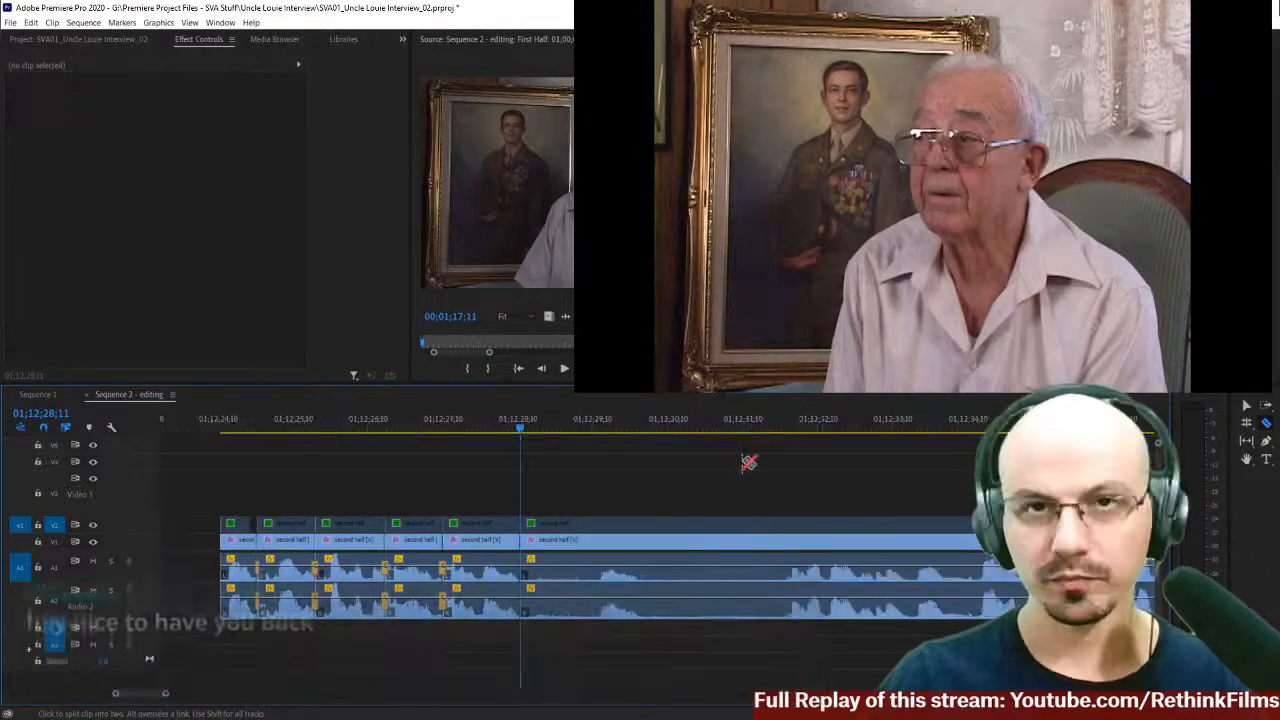
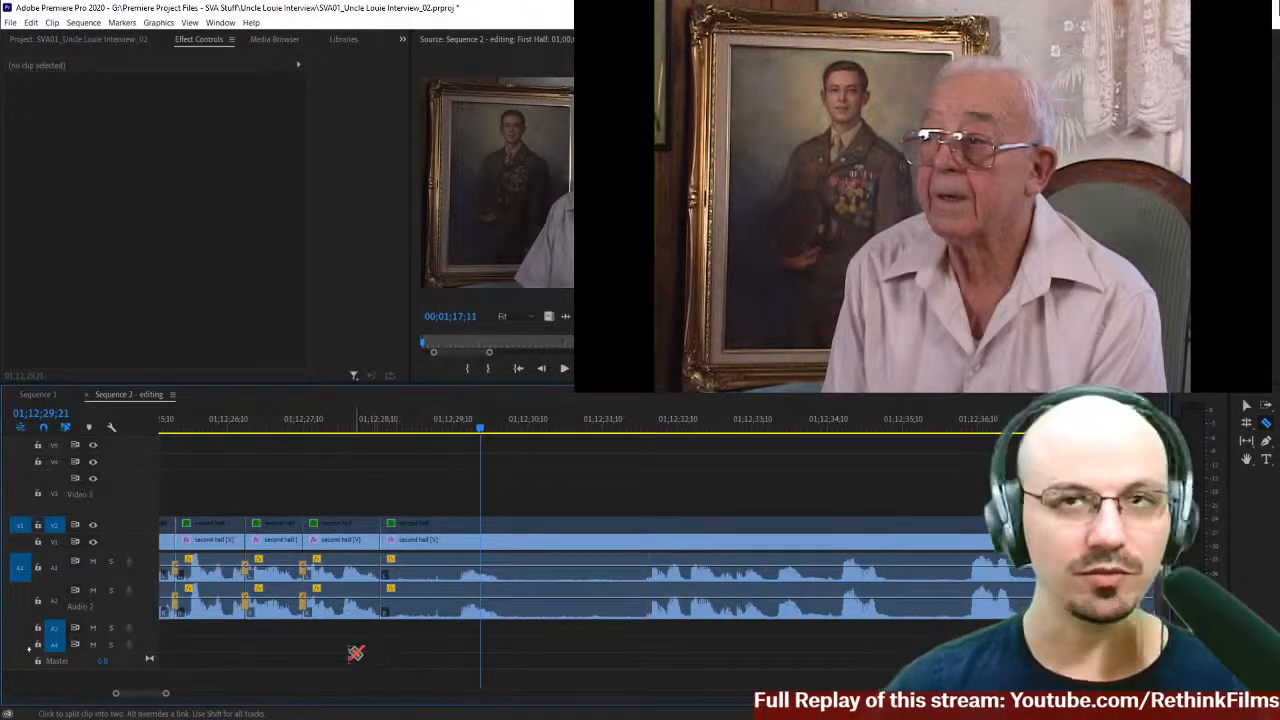
{"action": "left_click", "coordinate": [386, 433]}
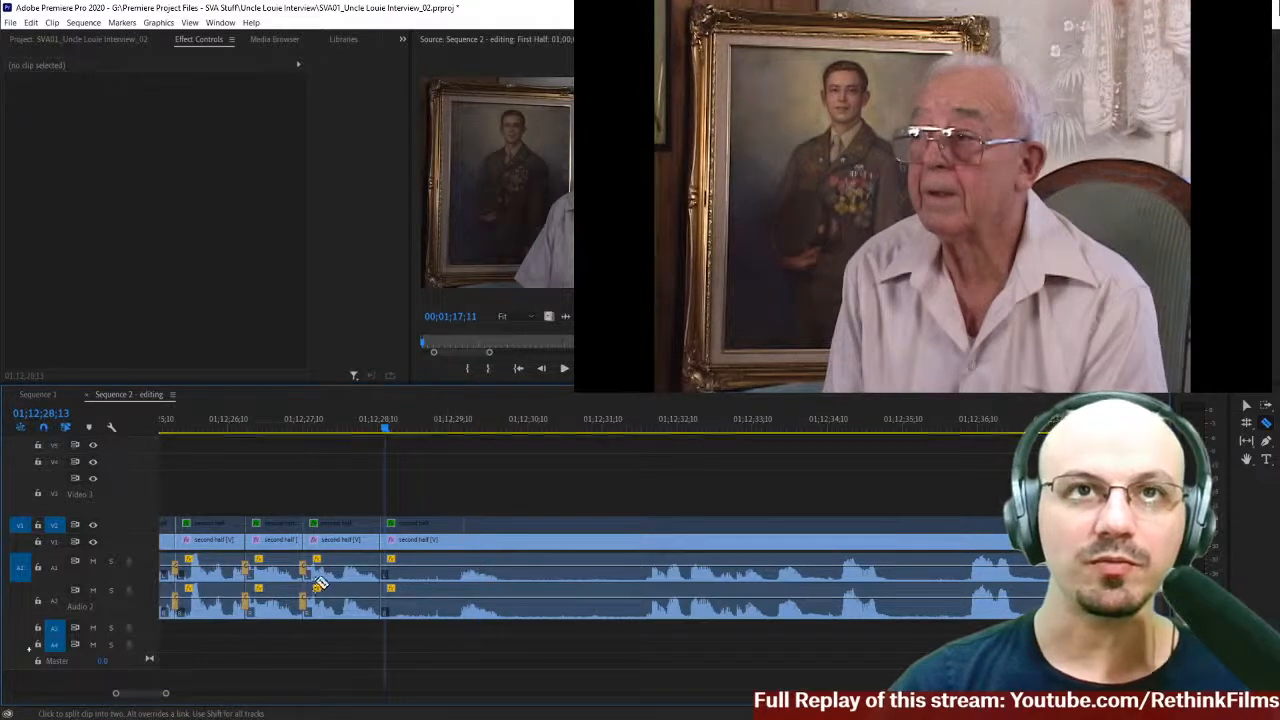
{"action": "key", "text": "space"}
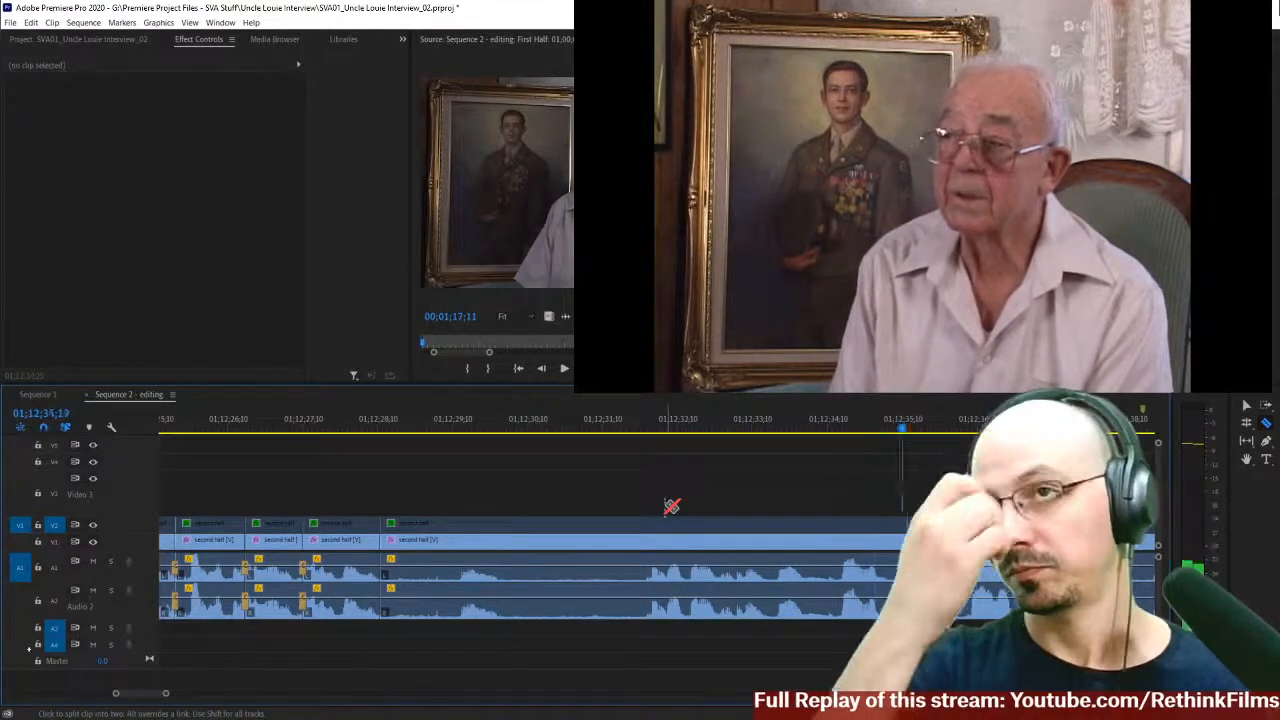
{"action": "key", "text": "c"}
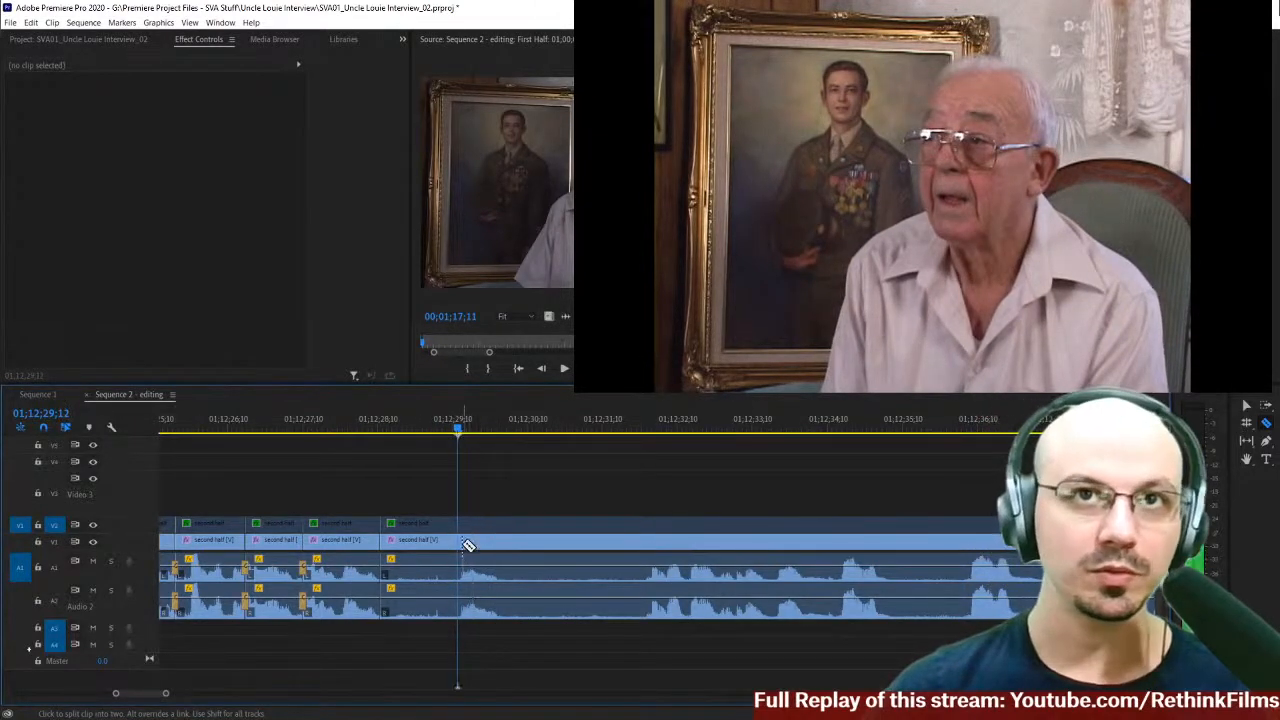
{"action": "left_click", "coordinate": [460, 543]}
{"action": "key", "text": "v"}
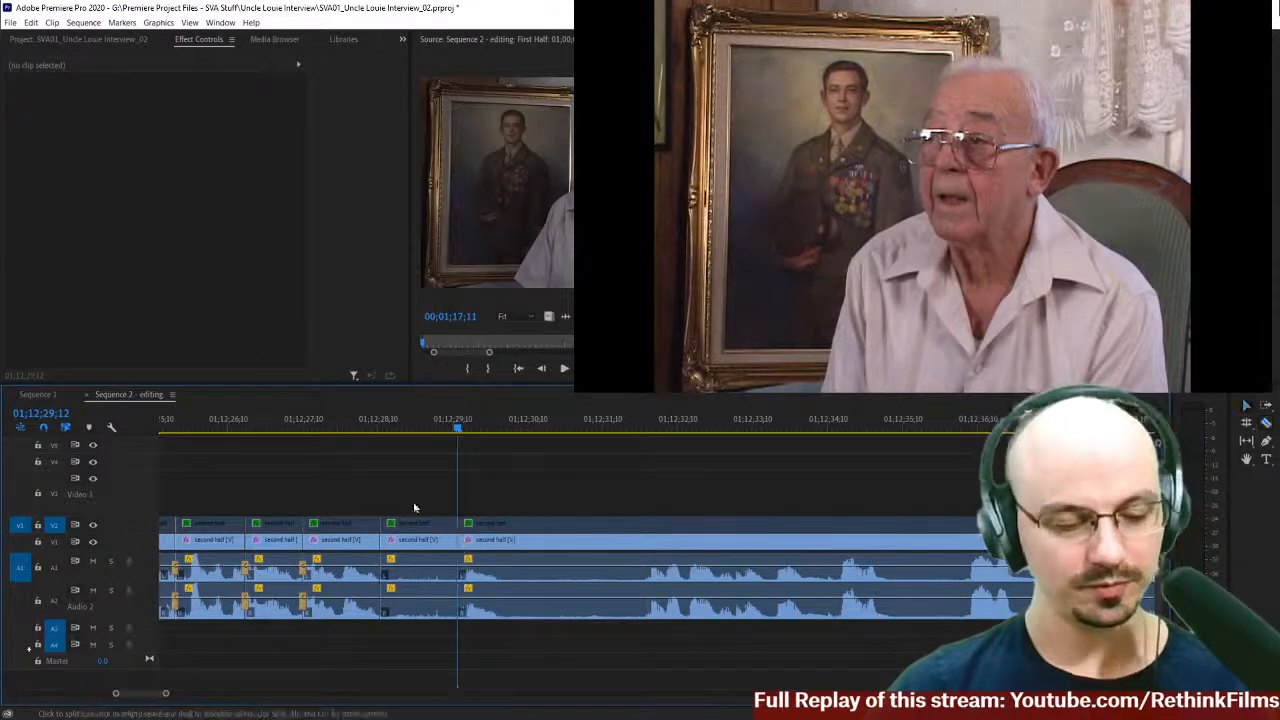
{"action": "left_click_drag", "start_coordinate": [400, 478], "coordinate": [416, 612]}
{"action": "key", "text": "Delete"}
{"action": "left_click", "coordinate": [406, 543]}
{"action": "key", "text": "Delete"}
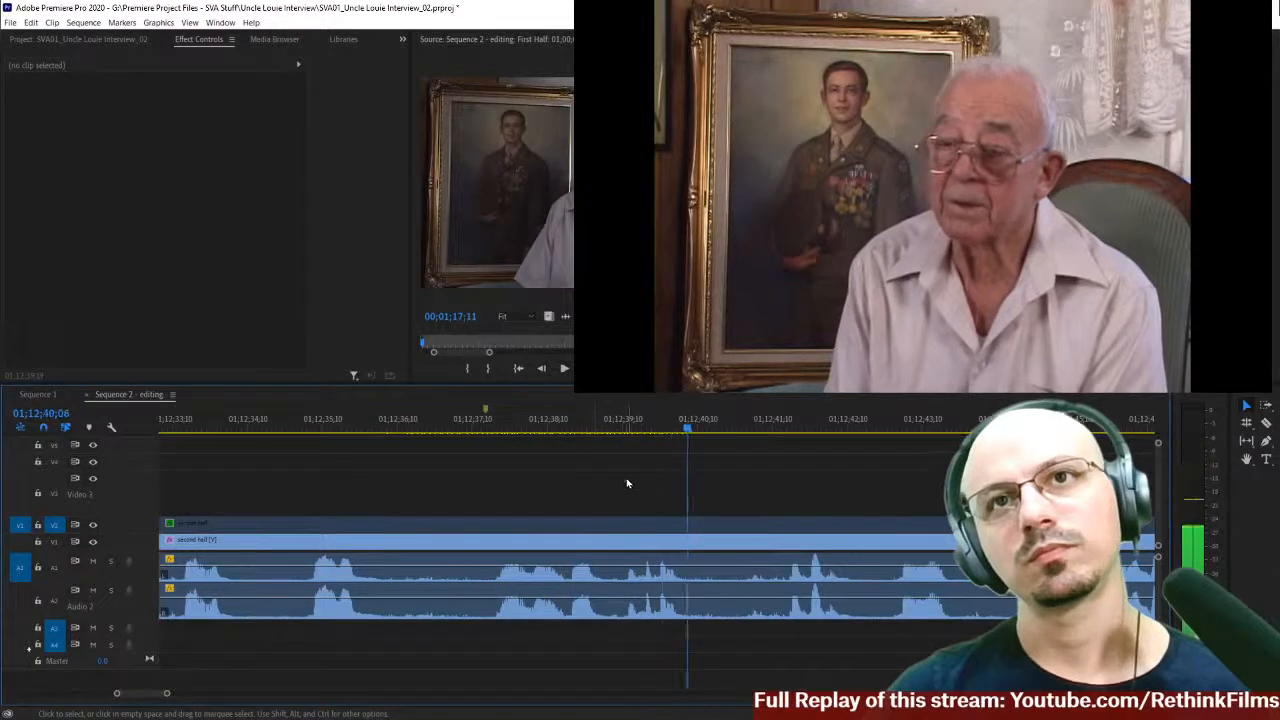
- Split the interview on all tracks at 01;12;39;15, just after 01;12;40;00, at 01;12;41;15 and at 01;12;42;12
{"action": "left_click", "coordinate": [617, 428]}
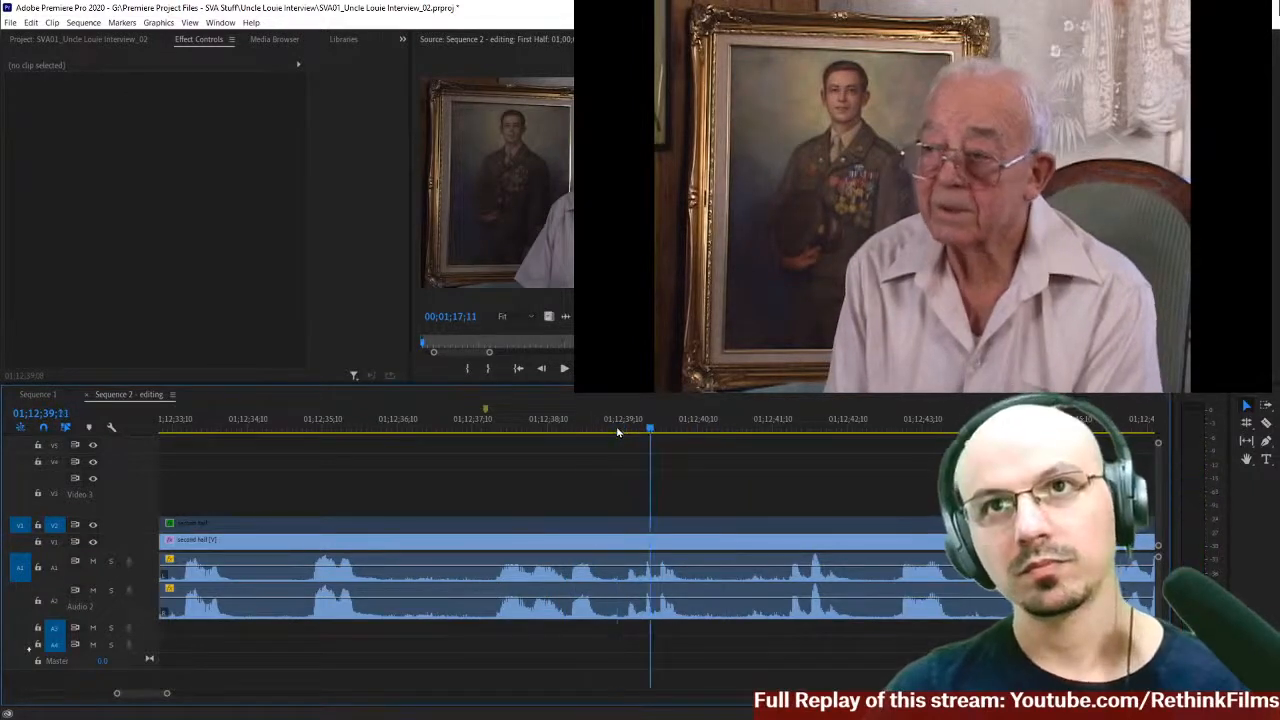
{"action": "key", "text": "c"}
{"action": "left_click", "coordinate": [643, 540]}
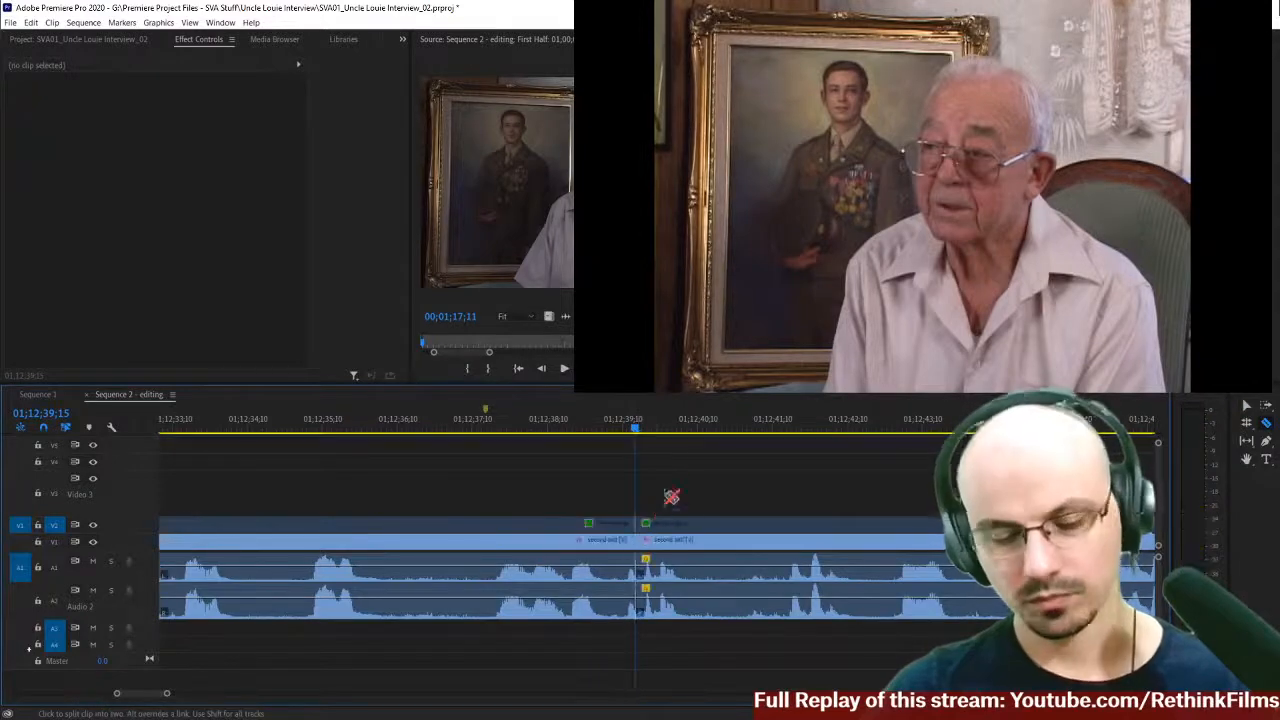
{"action": "left_click", "coordinate": [690, 543]}
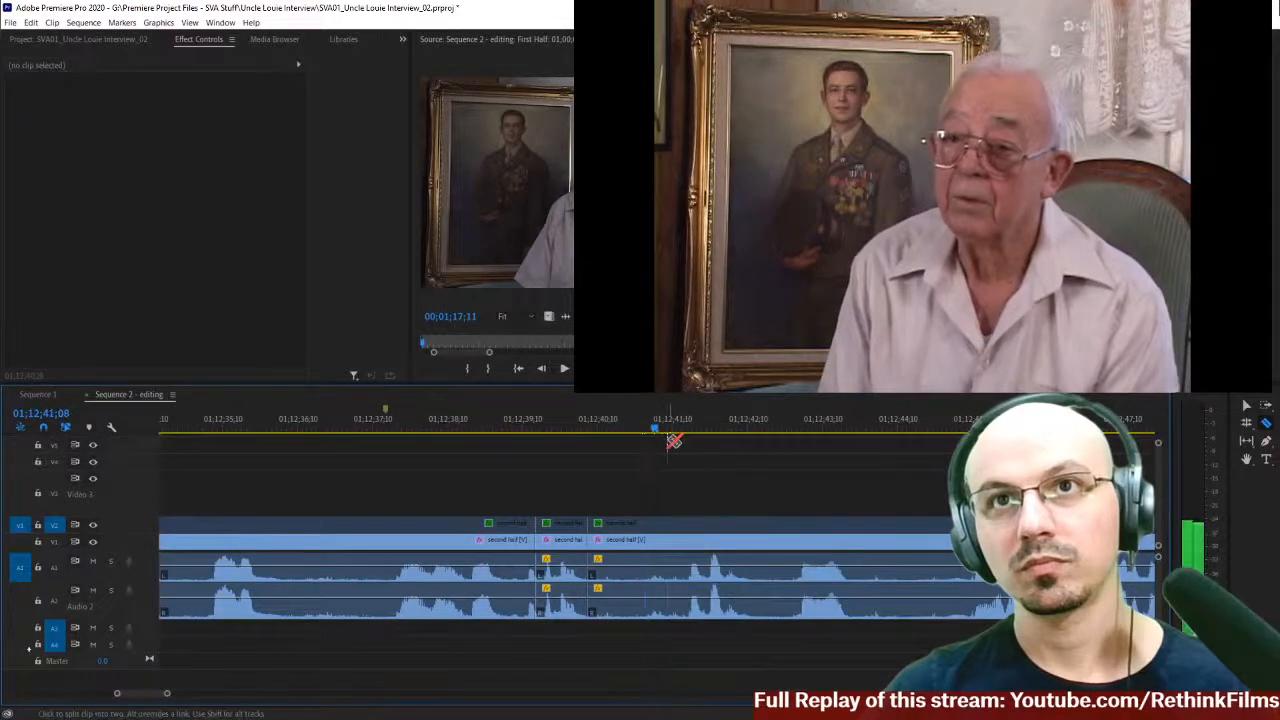
{"action": "key", "text": "space"}
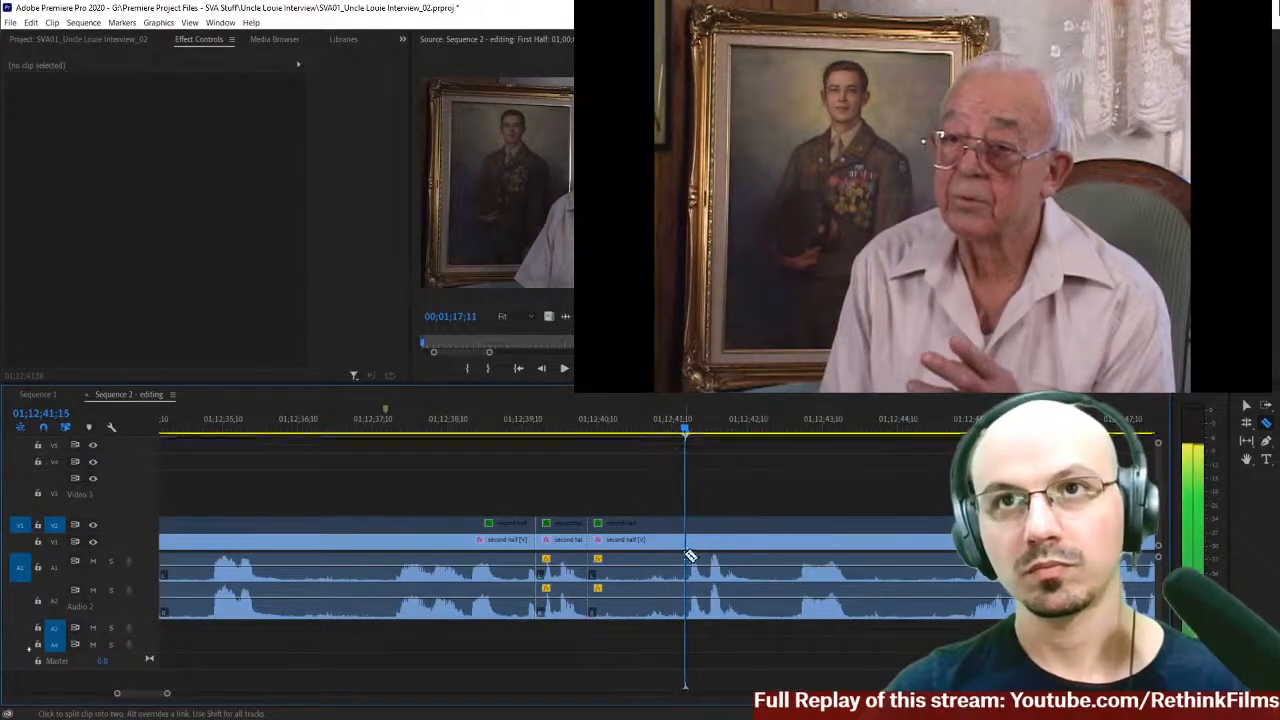
{"action": "left_click", "coordinate": [688, 543]}
{"action": "key", "text": "space"}
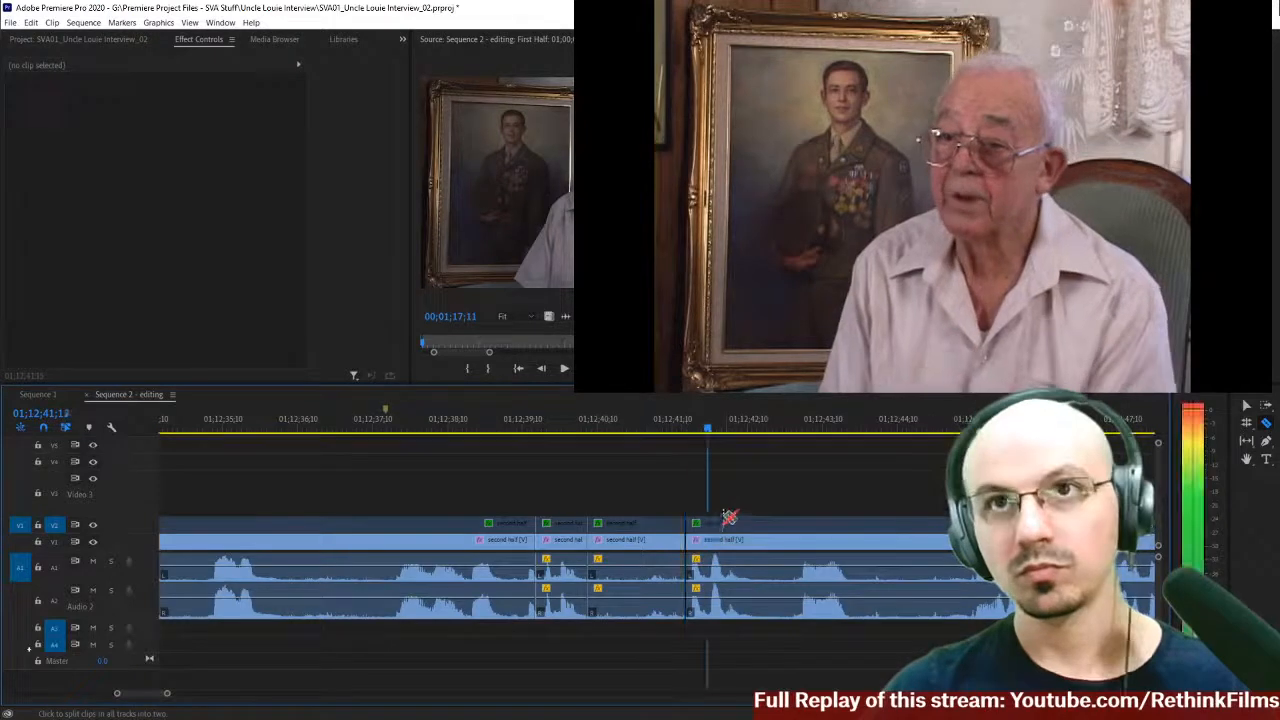
{"action": "key", "text": "space"}
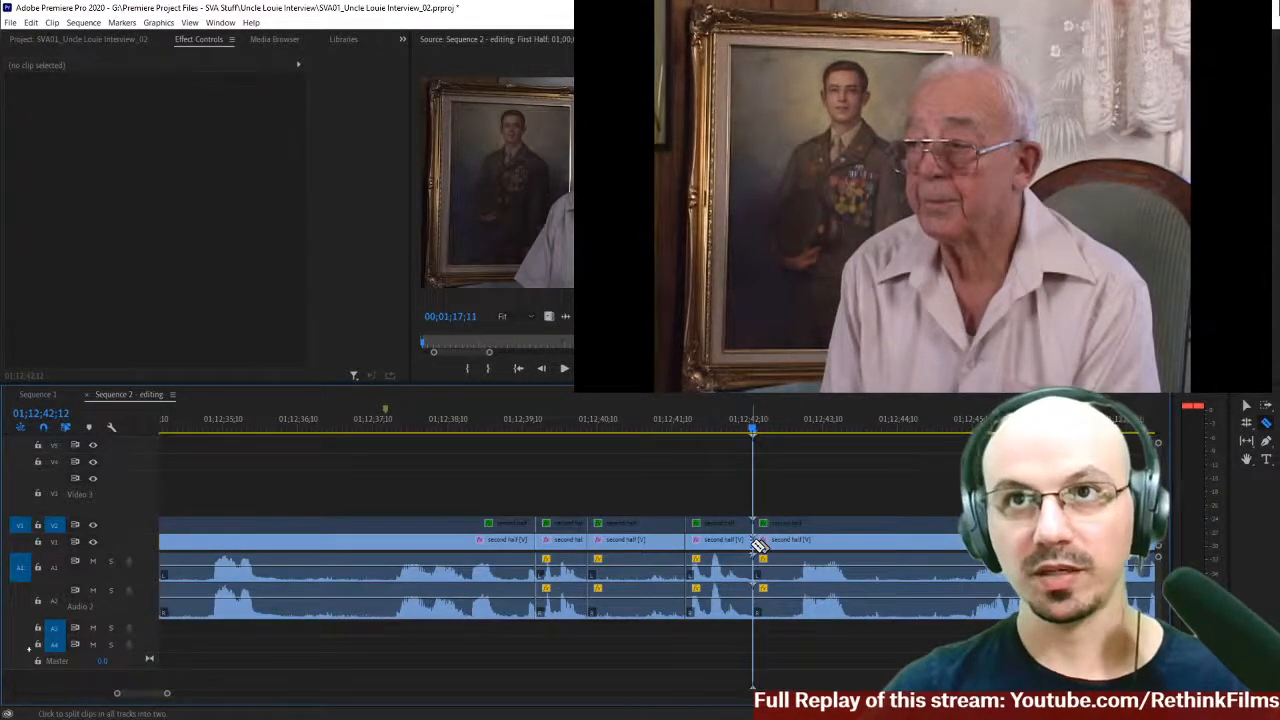
- Delete the segment between the cuts just after 01;12;40;00 and at 01;12;41;15 on all tracks, leaving its gap open
{"action": "key", "text": "v"}
{"action": "left_click_drag", "start_coordinate": [660, 471], "coordinate": [626, 572]}
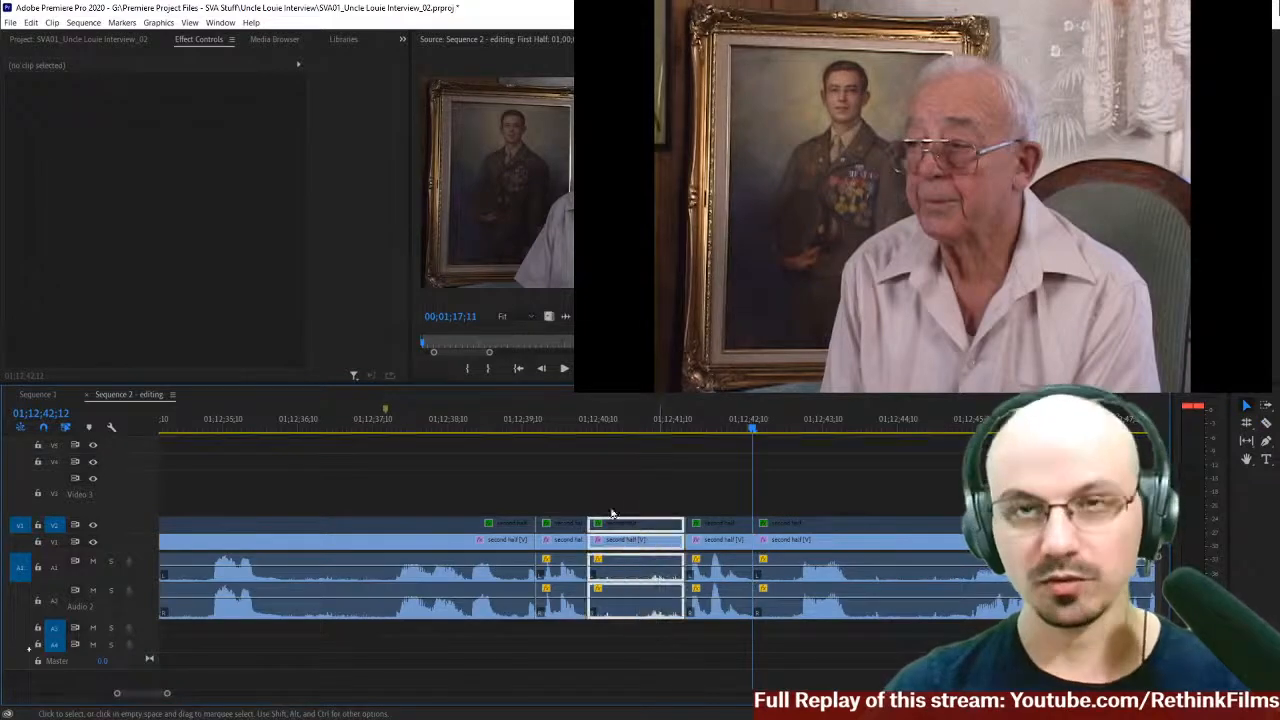
{"action": "key", "text": "Delete"}
- Replay from 01;12;27;29 and split the interview clip on all tracks at 01;12;29;00
{"action": "scroll", "coordinate": [538, 487], "scroll_direction": "up", "scroll_amount": 3}
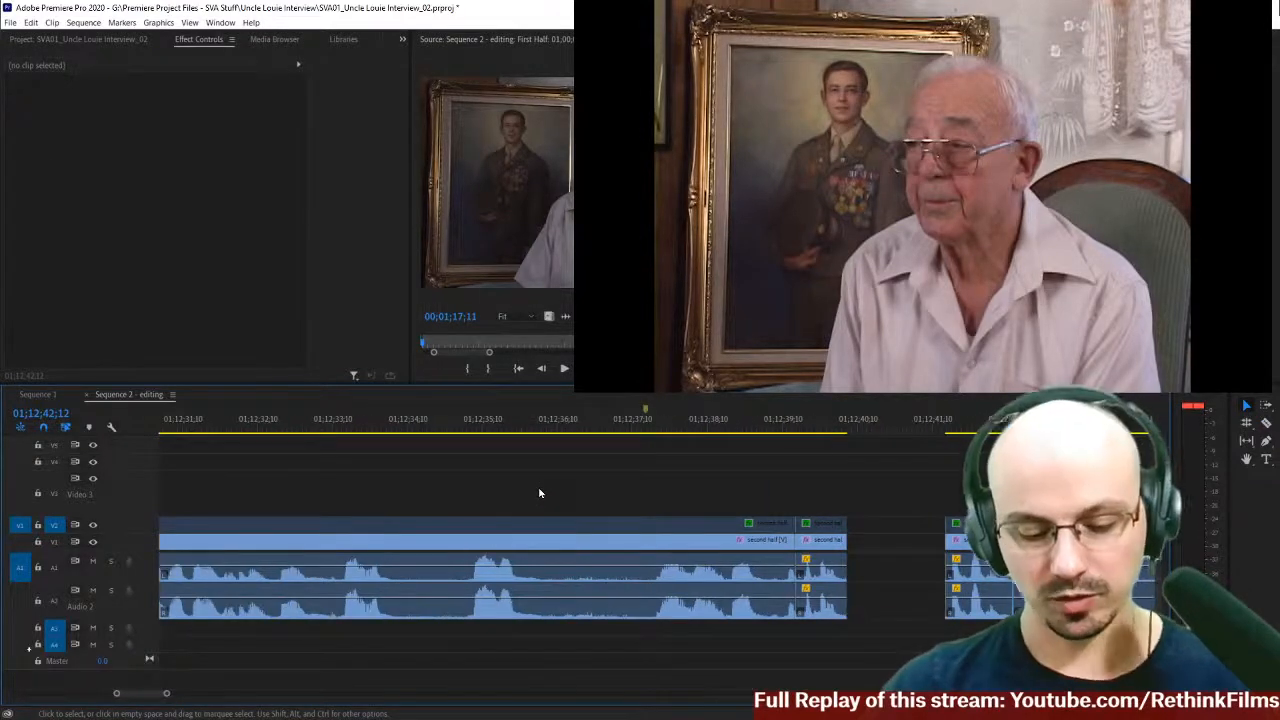
{"action": "key", "text": "minus"}
{"action": "scroll", "coordinate": [520, 487], "scroll_direction": "up", "scroll_amount": 1}
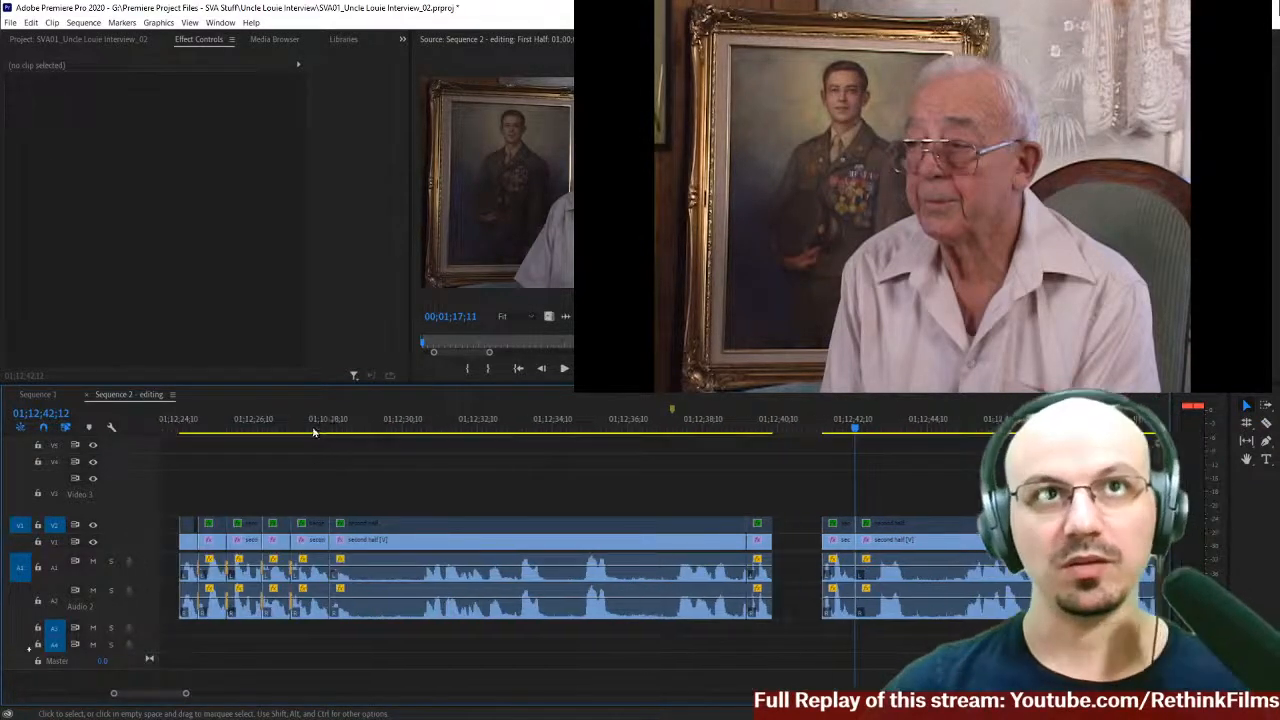
{"action": "left_click", "coordinate": [314, 425]}
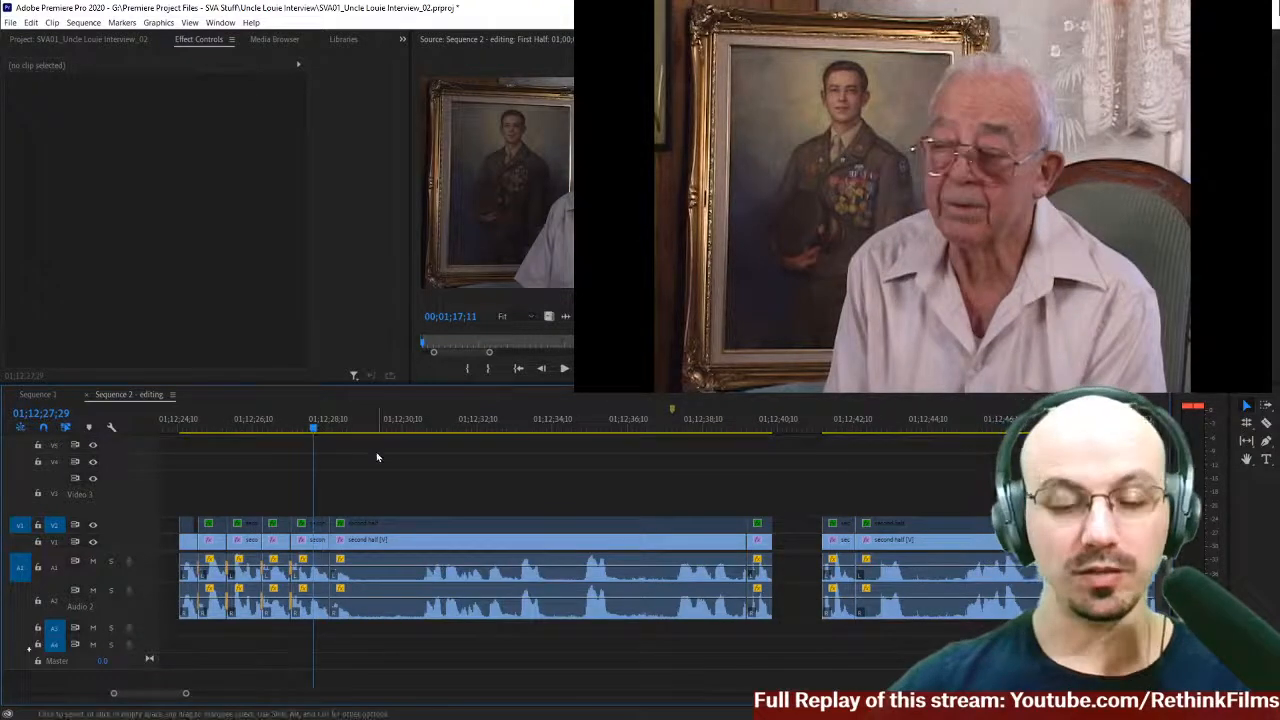
{"action": "key", "text": "equal"}
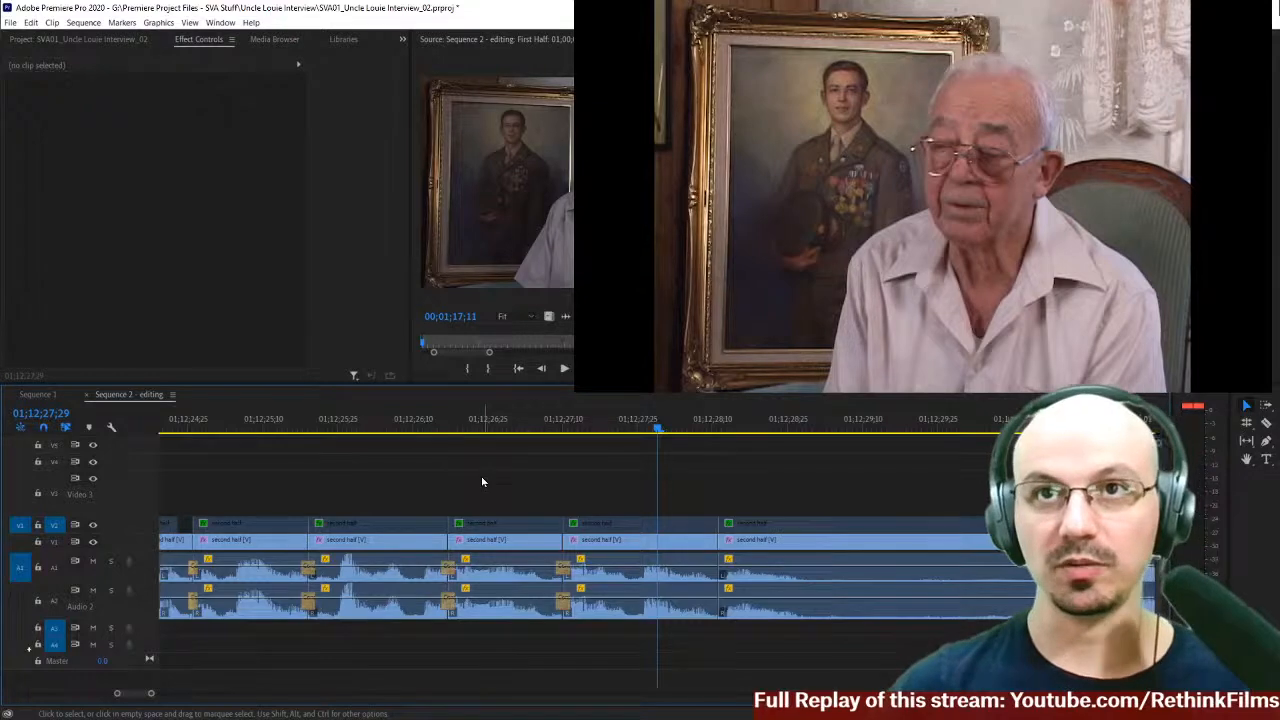
{"action": "key", "text": "space"}
{"action": "key", "text": "c"}
{"action": "scroll", "coordinate": [842, 500], "scroll_direction": "down", "scroll_amount": 3}
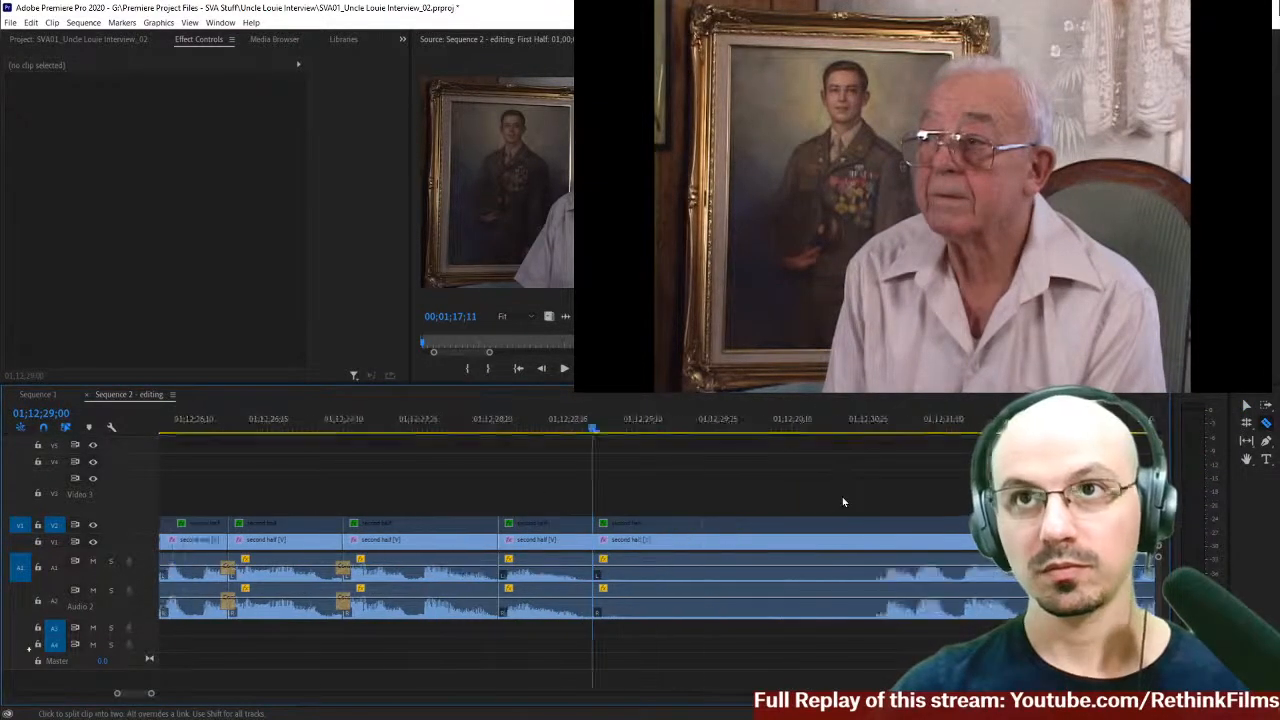
{"action": "scroll", "coordinate": [842, 500], "scroll_direction": "down", "scroll_amount": 2}
- Delete the long segment between the cuts at 01;12;29;00 and 01;12;39;15, close its gap, and replay the new join
{"action": "key", "text": "v"}
{"action": "left_click_drag", "start_coordinate": [793, 483], "coordinate": [773, 604]}
{"action": "key", "text": "Delete"}
{"action": "left_click", "coordinate": [668, 540]}
{"action": "key", "text": "Delete"}
{"action": "left_click", "coordinate": [390, 425]}
{"action": "key", "text": "space"}
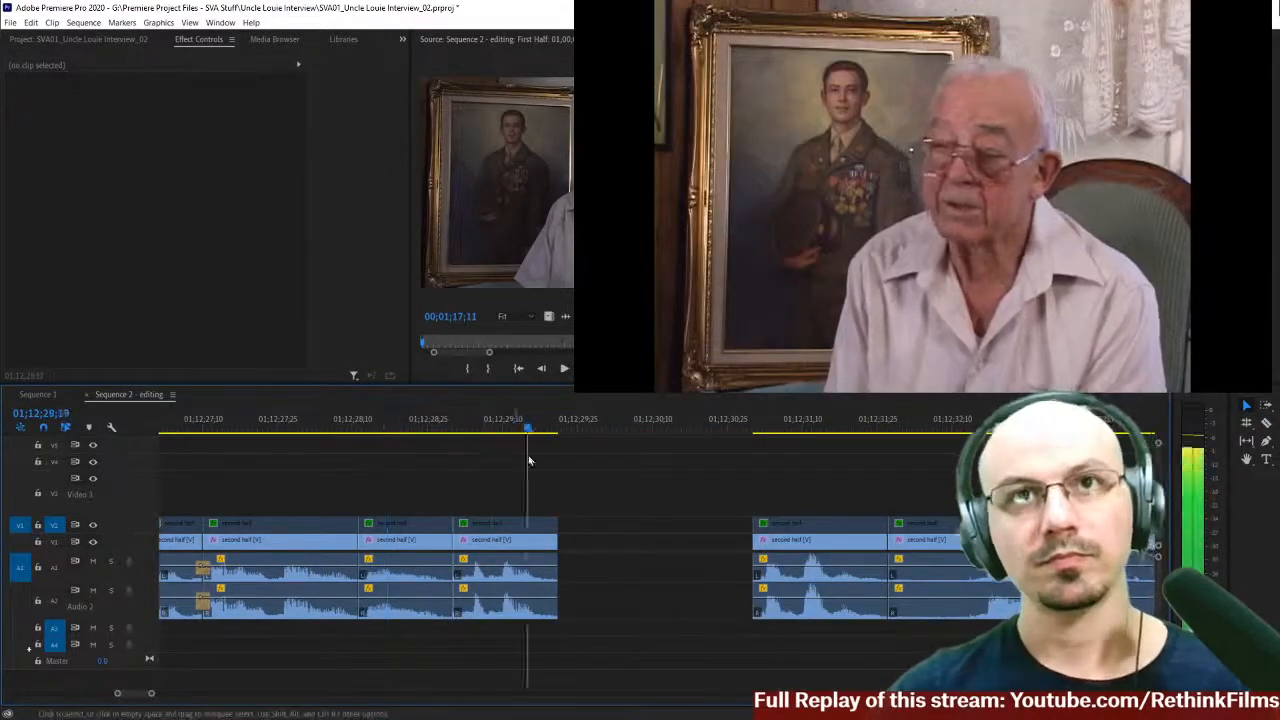
- Close the remaining gap near 01;12;29;21 and replay the joined clips
{"action": "left_click", "coordinate": [591, 524]}
{"action": "key", "text": "Delete"}
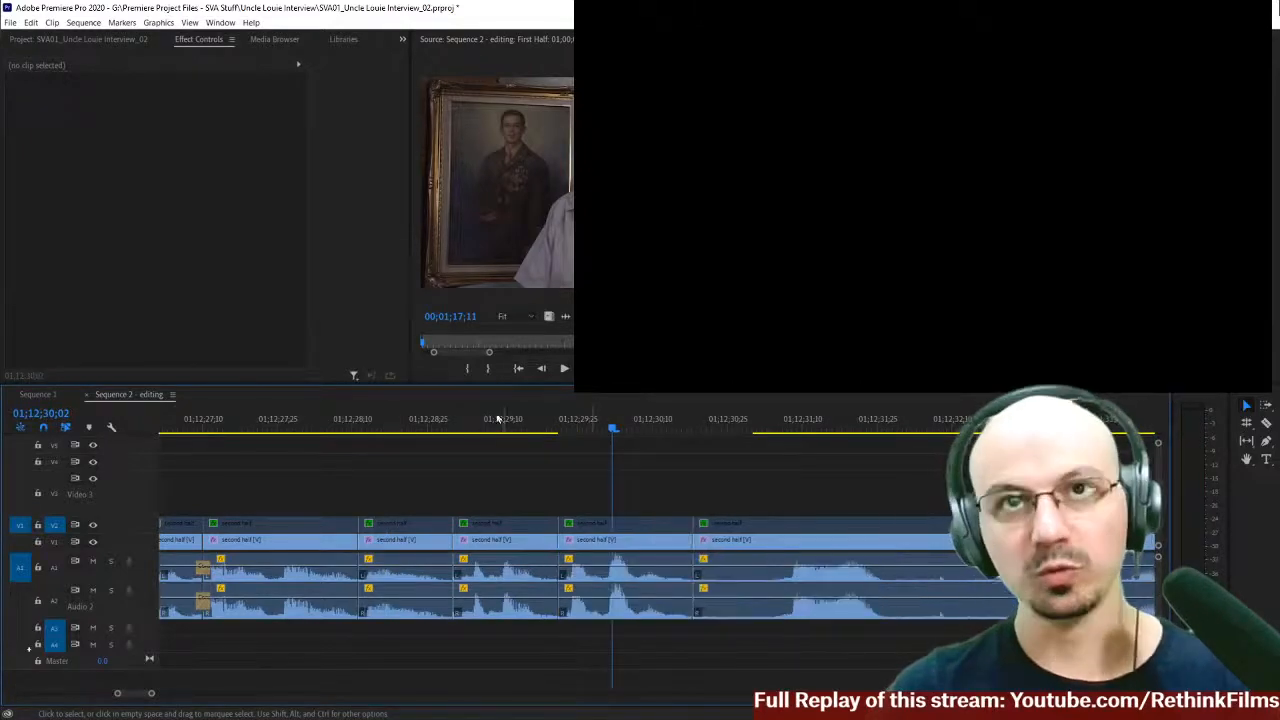
{"action": "key", "text": "space"}
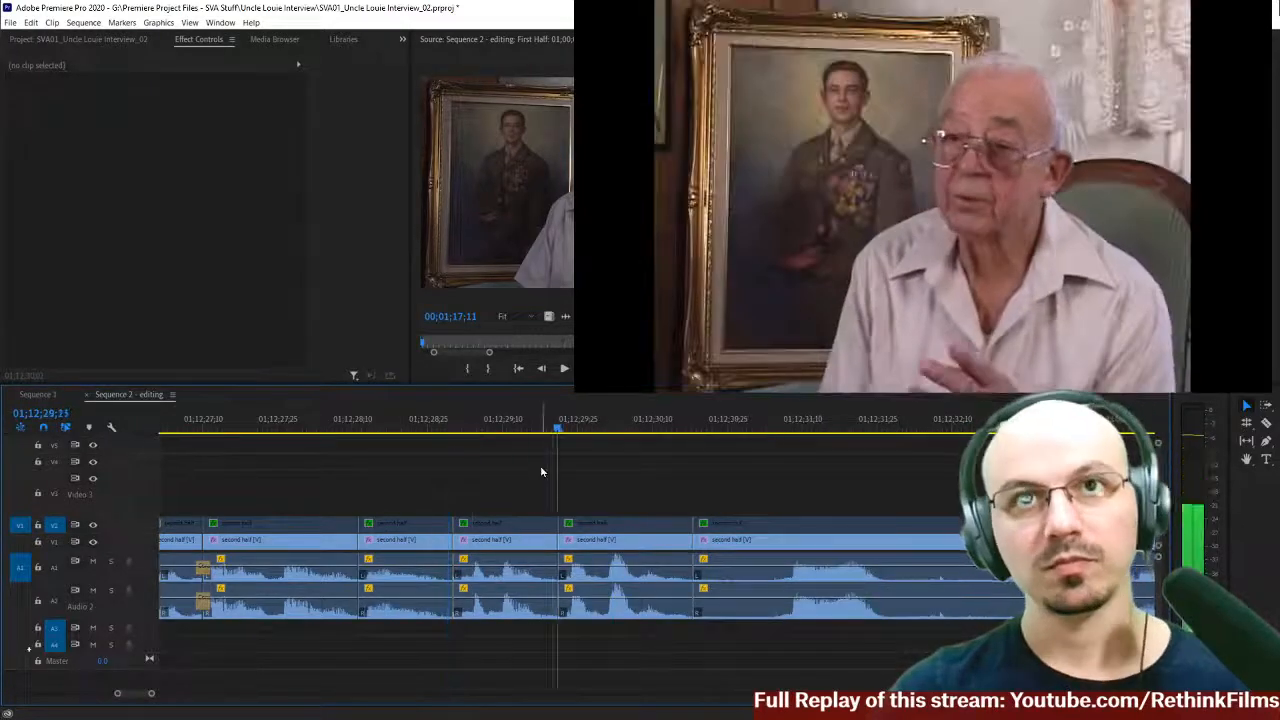
- Play on past the short clips, split the interview on all tracks at 01;12;34;00, and continue playback
{"action": "scroll", "coordinate": [677, 479], "scroll_direction": "down", "scroll_amount": 5}
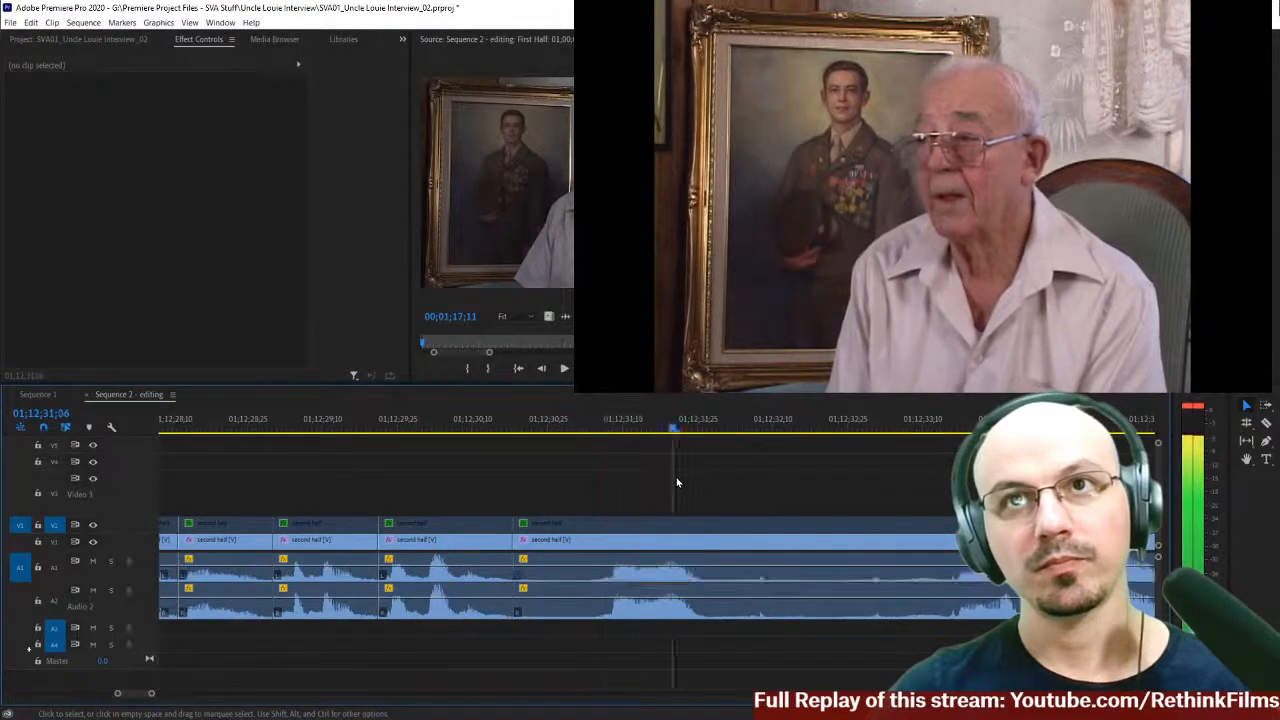
{"action": "scroll", "coordinate": [688, 478], "scroll_direction": "down", "scroll_amount": 4}
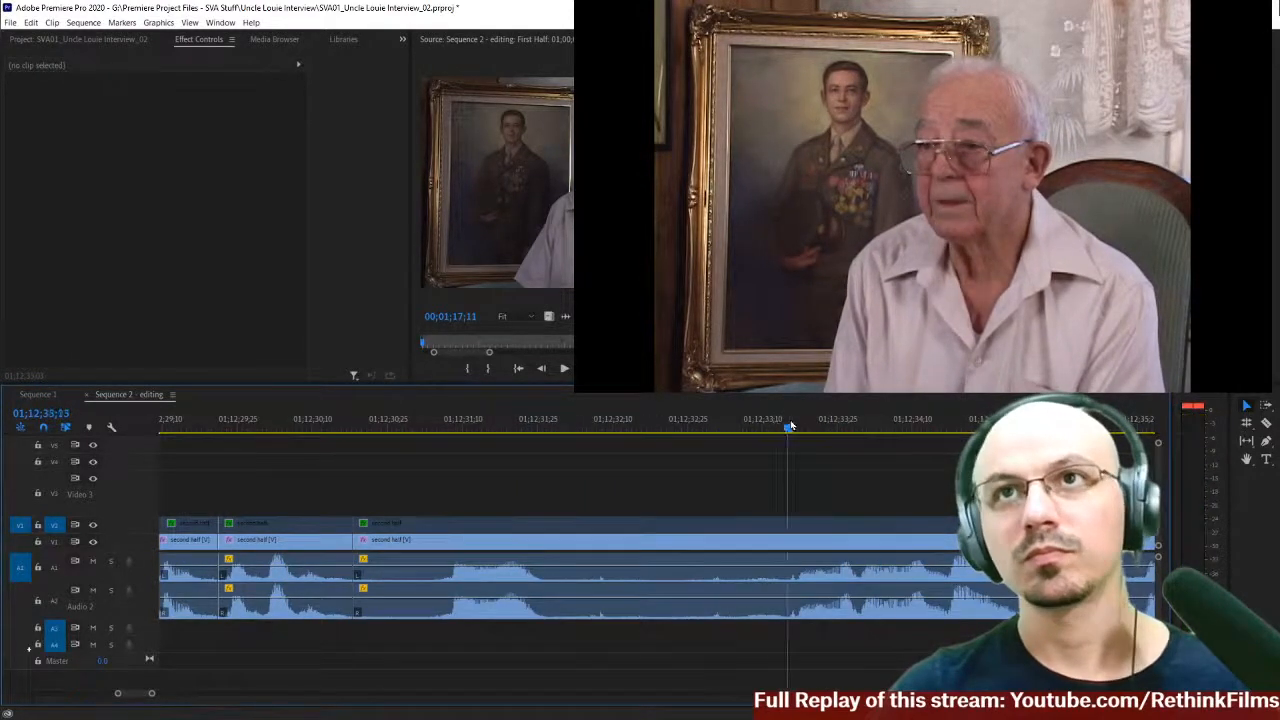
{"action": "scroll", "coordinate": [710, 440], "scroll_direction": "down", "scroll_amount": 4}
{"action": "left_click", "coordinate": [699, 430]}
{"action": "key", "text": "space"}
{"action": "left_click", "coordinate": [699, 429]}
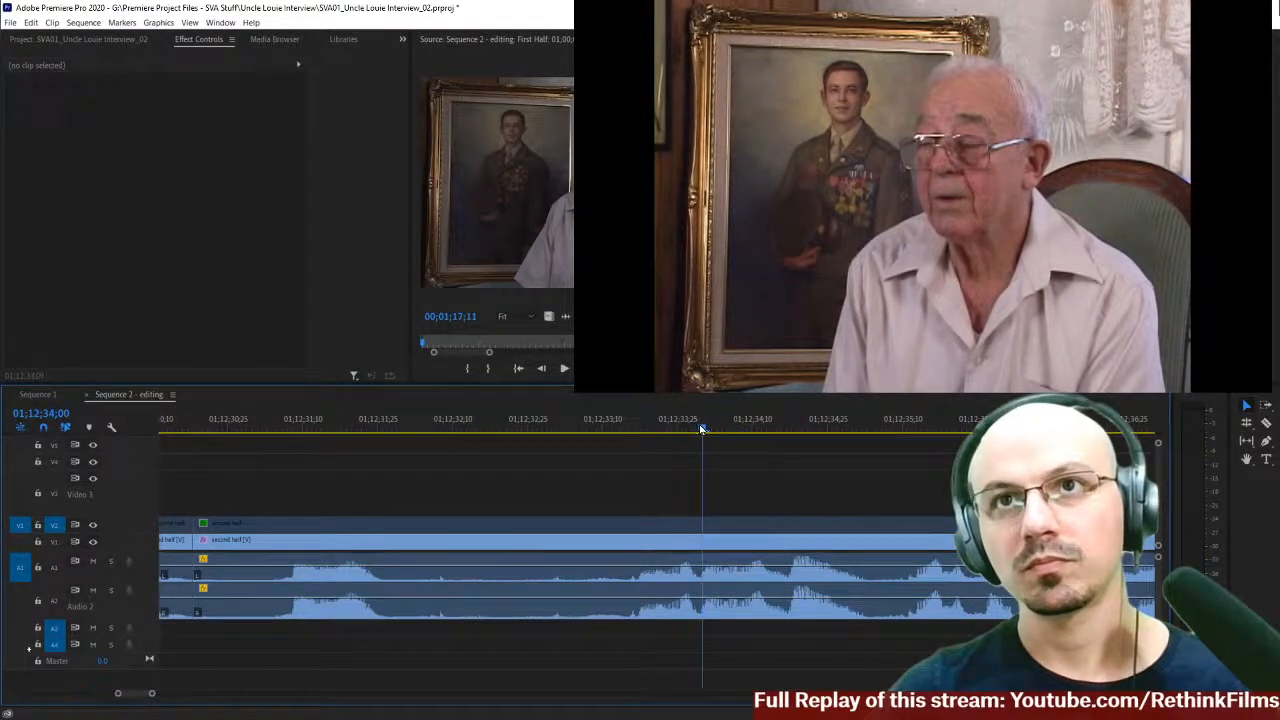
{"action": "key", "text": "c"}
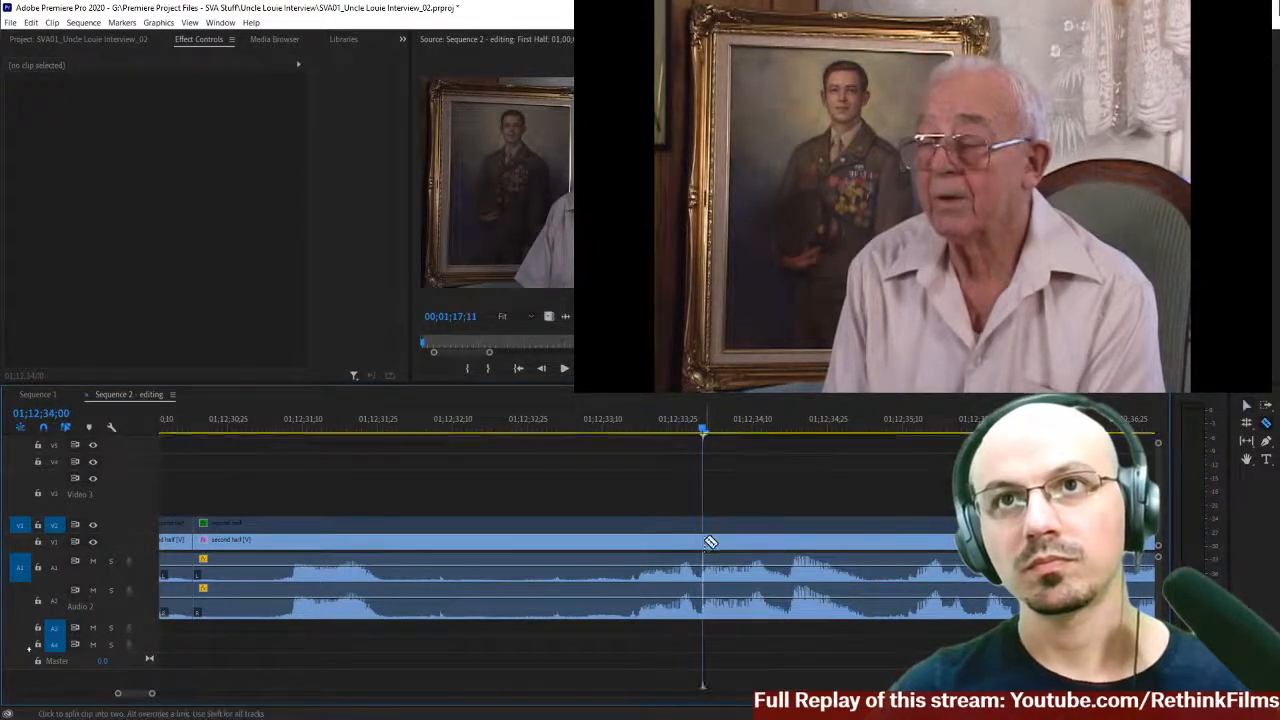
{"action": "left_click", "coordinate": [705, 541]}
{"action": "key", "text": "space"}
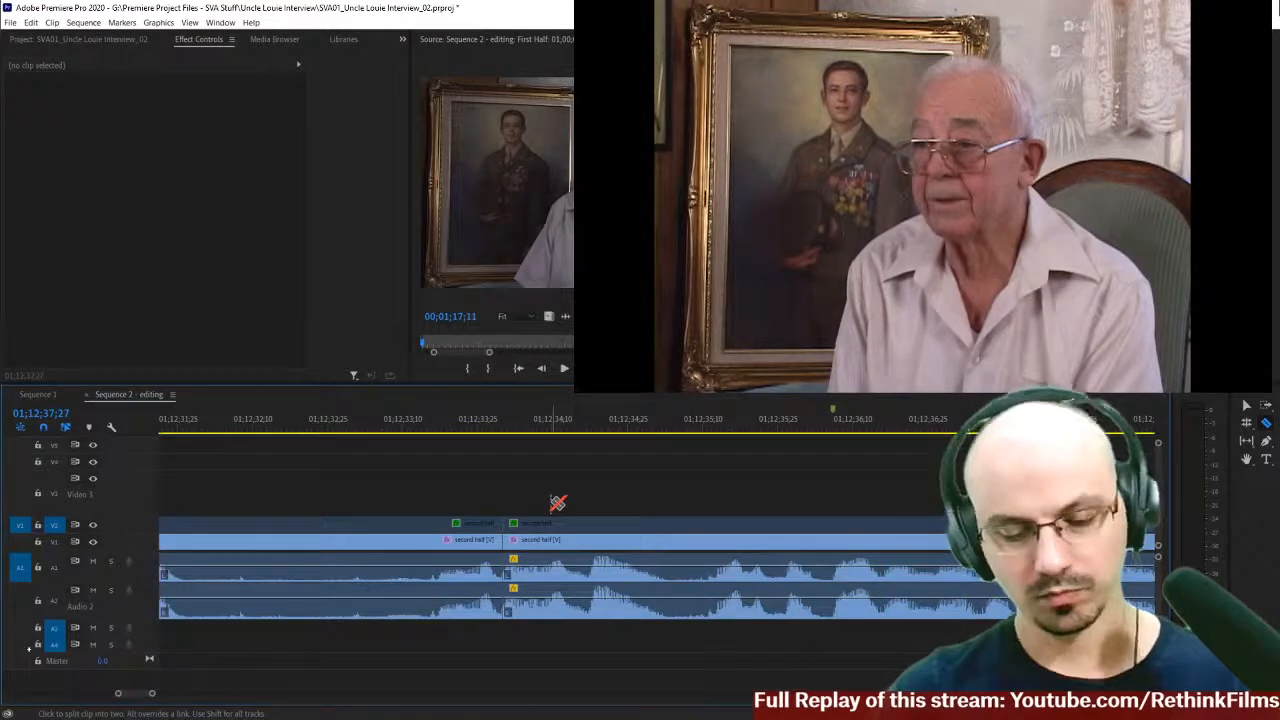
- Delete the segment between the cut near 01;12;30;18 and the one at 01;12;34;00, close the gap, and replay from 01;12;30;03
{"action": "key", "text": "minus"}
{"action": "key", "text": "v"}
{"action": "left_click_drag", "start_coordinate": [487, 485], "coordinate": [531, 608]}
{"action": "key", "text": "Delete"}
{"action": "left_click", "coordinate": [537, 547]}
{"action": "key", "text": "Delete"}
{"action": "left_click", "coordinate": [408, 426]}
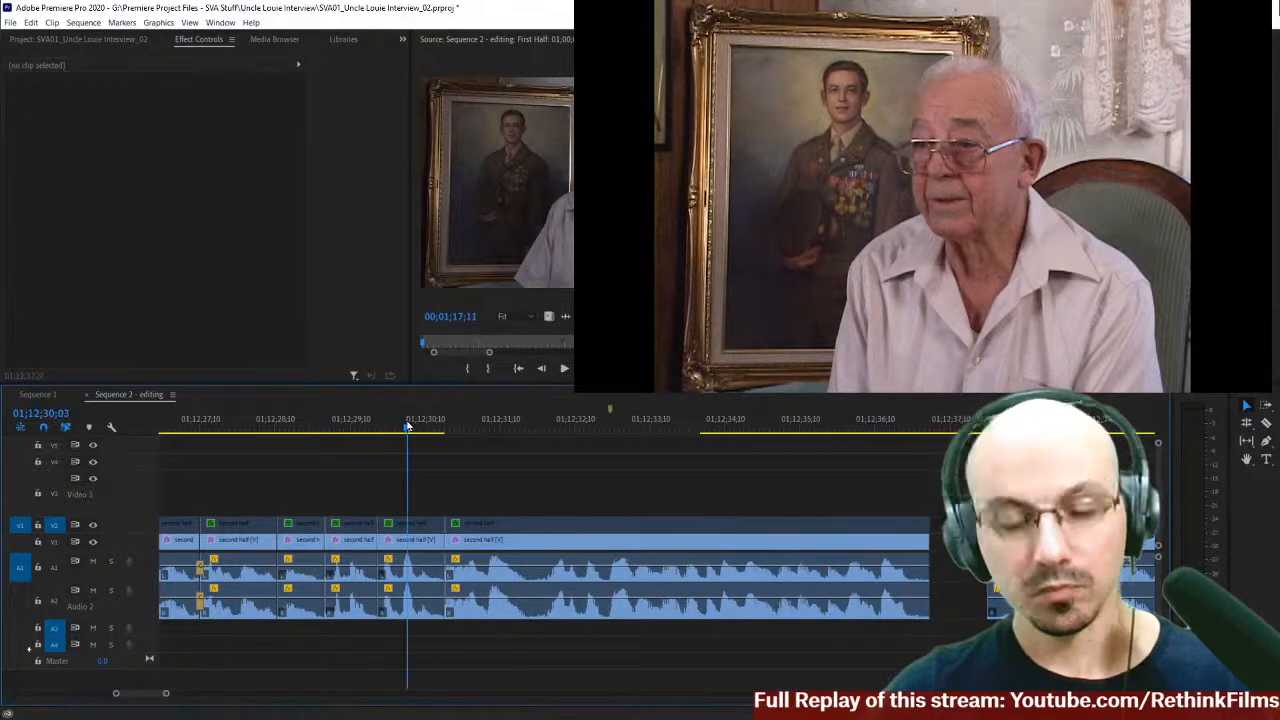
{"action": "key", "text": "space"}
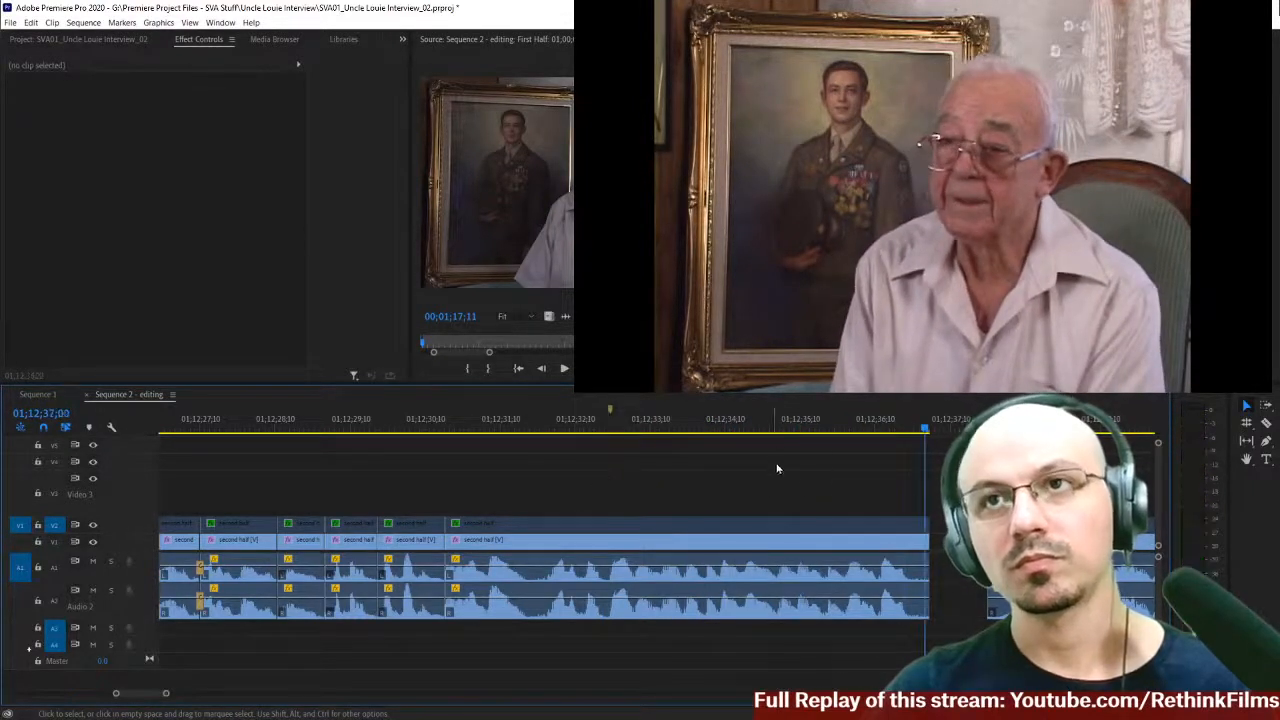
- Check the interview footage around 01;13;11;17 near the end of the following long clip
{"action": "scroll", "coordinate": [751, 490], "scroll_direction": "down", "scroll_amount": 5}
{"action": "key", "text": "minus"}
{"action": "key", "text": "minus"}
{"action": "key", "text": "minus"}
{"action": "key", "text": "minus"}
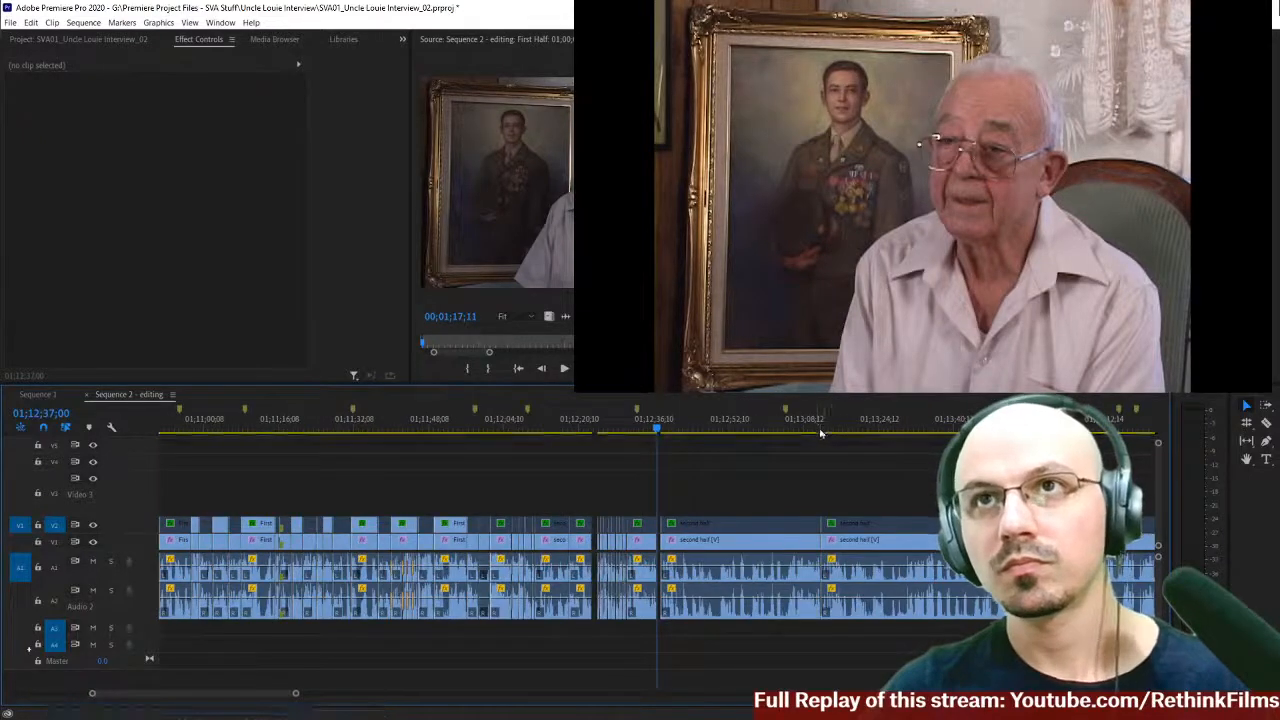
{"action": "left_click", "coordinate": [817, 430]}
{"action": "key", "text": "space"}
{"action": "key", "text": "space"}
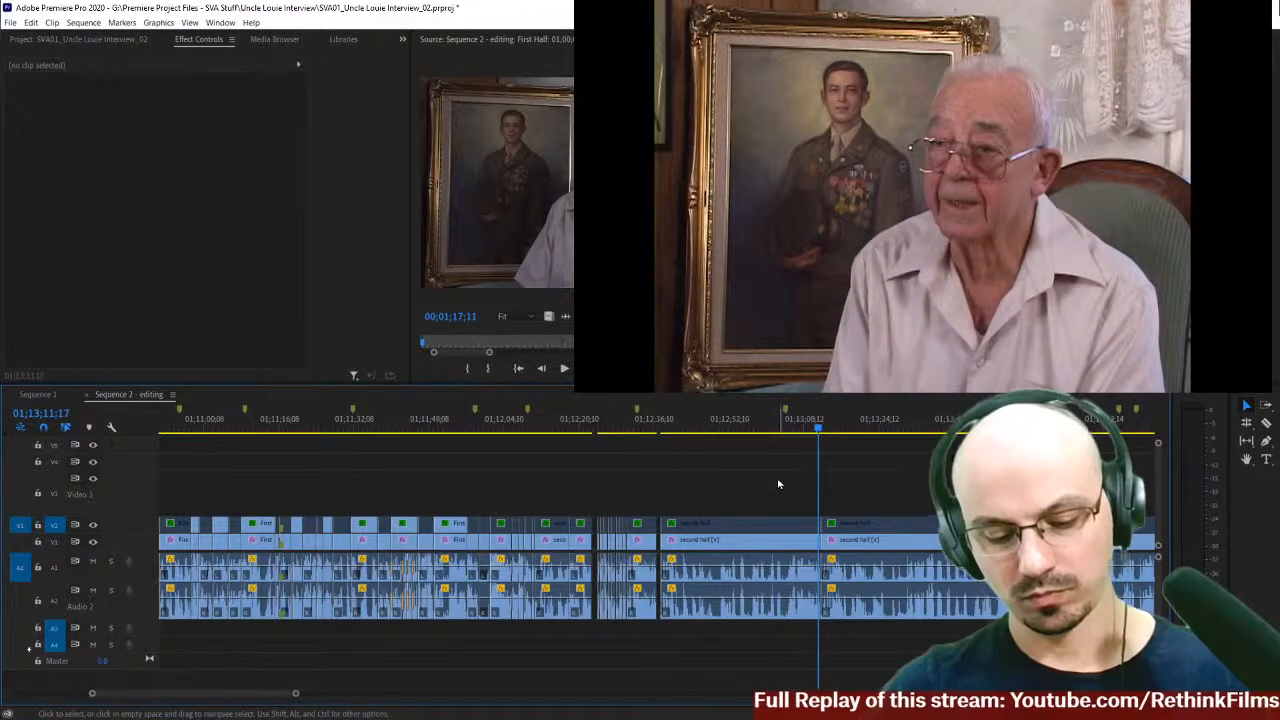
- Move the long interview clip before the join near 01;13;12;00 slightly earlier on all tracks, leaving a small gap after it
{"action": "key", "text": "equal"}
{"action": "key", "text": "equal"}
{"action": "key", "text": "minus"}
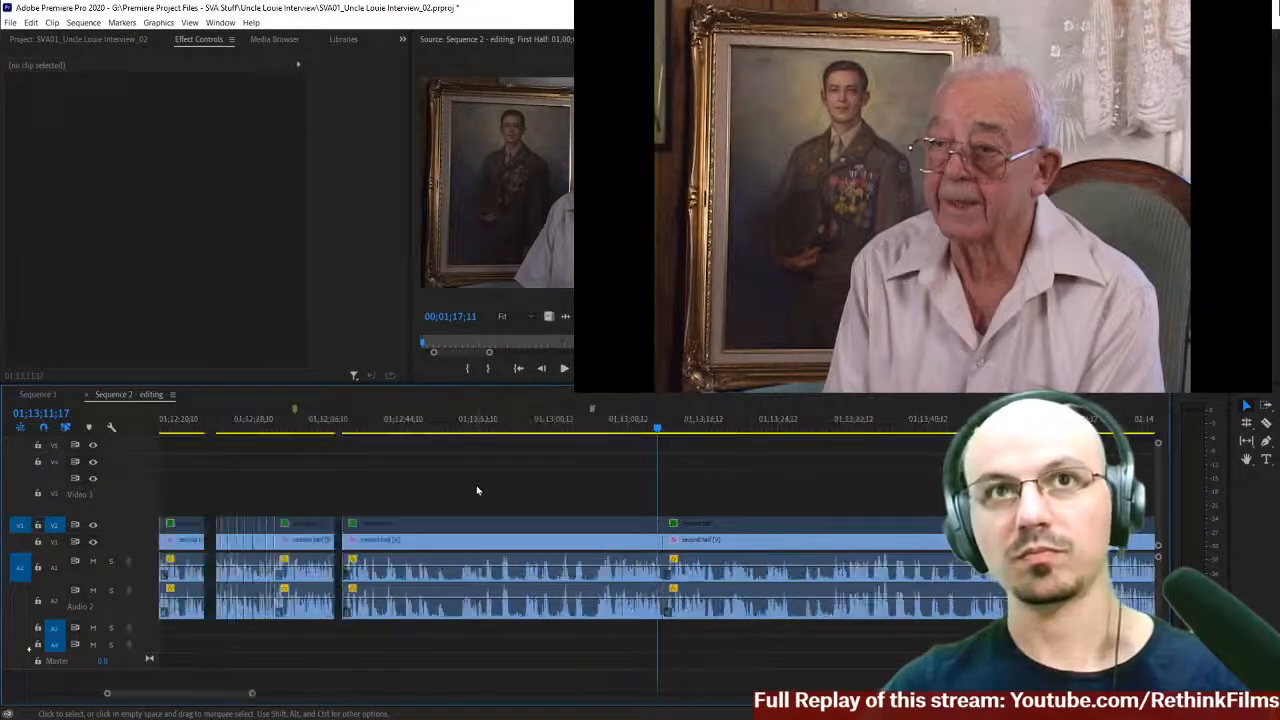
{"action": "scroll", "coordinate": [476, 485], "scroll_direction": "up", "scroll_amount": 2}
{"action": "left_click_drag", "start_coordinate": [594, 491], "coordinate": [663, 546]}
{"action": "key", "text": "equal"}
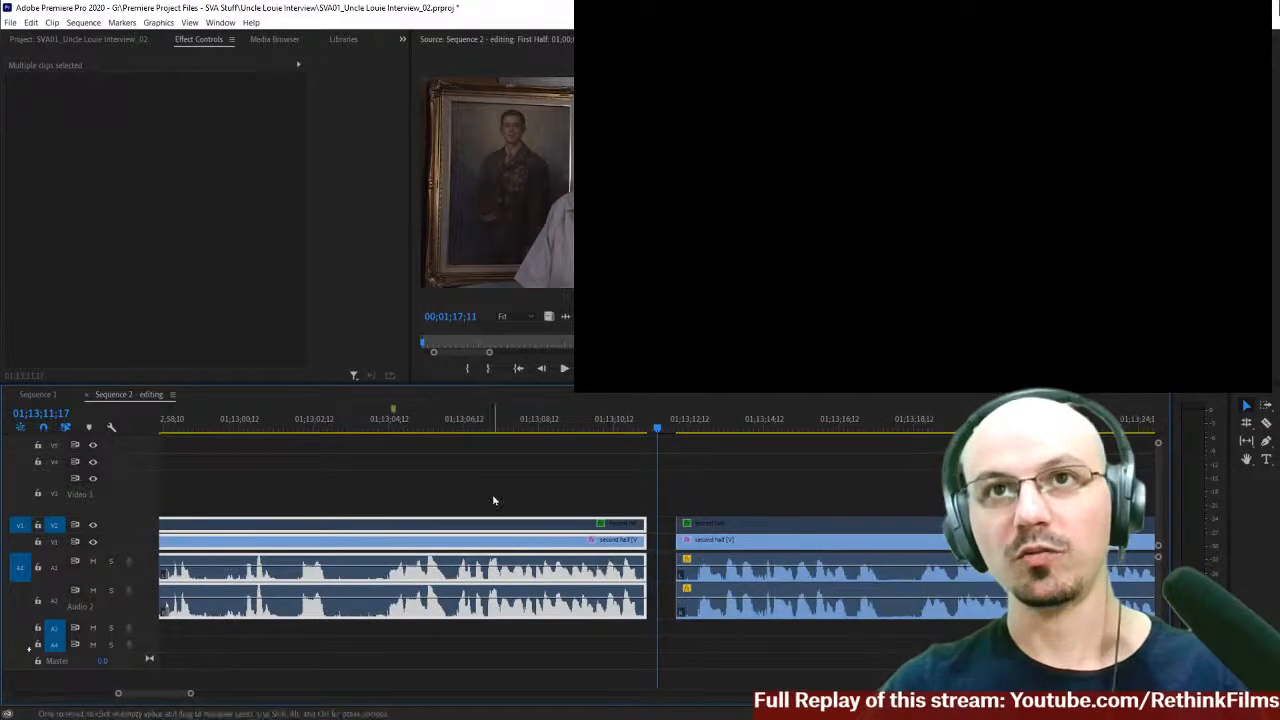
{"action": "left_click_drag", "start_coordinate": [528, 548], "coordinate": [530, 549]}
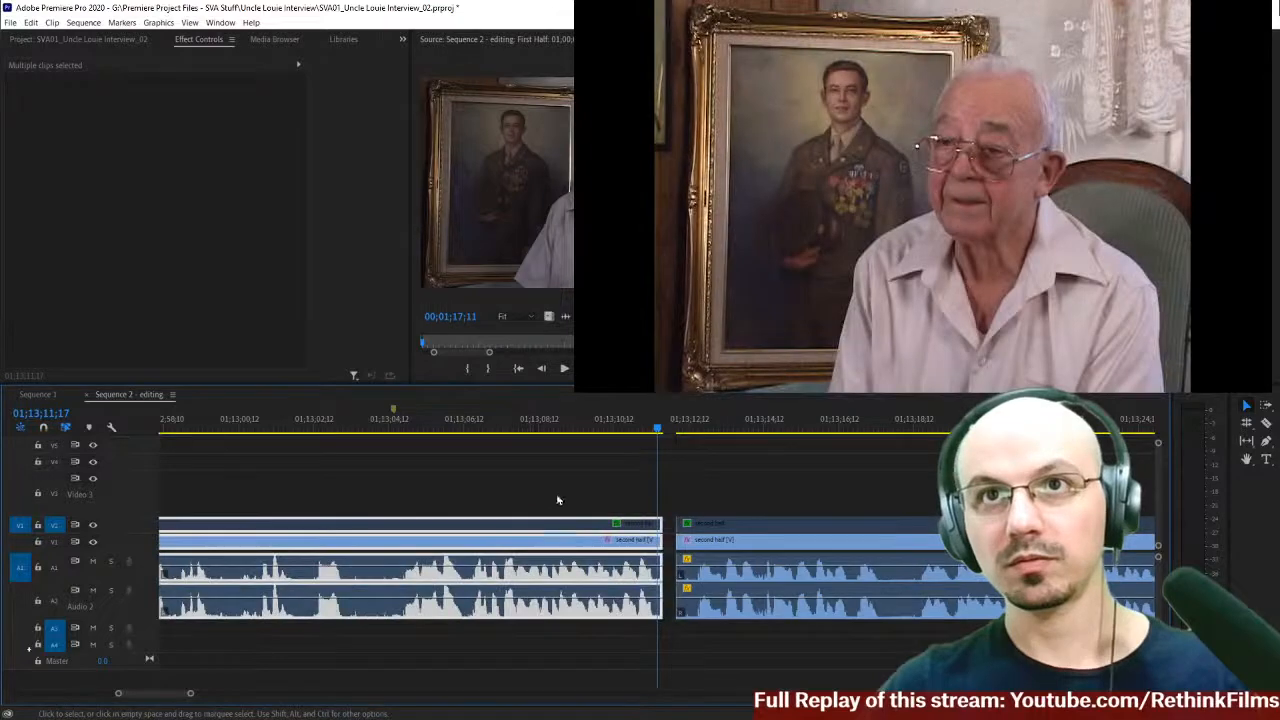
- Play the long interview clip from just before its start, at 01;12;37;09, through to its end near 01;13;11
{"action": "scroll", "coordinate": [509, 487], "scroll_direction": "up", "scroll_amount": 2}
{"action": "key", "text": "minus"}
{"action": "key", "text": "s"}
{"action": "key", "text": "minus"}
{"action": "scroll", "coordinate": [509, 487], "scroll_direction": "up", "scroll_amount": 2}
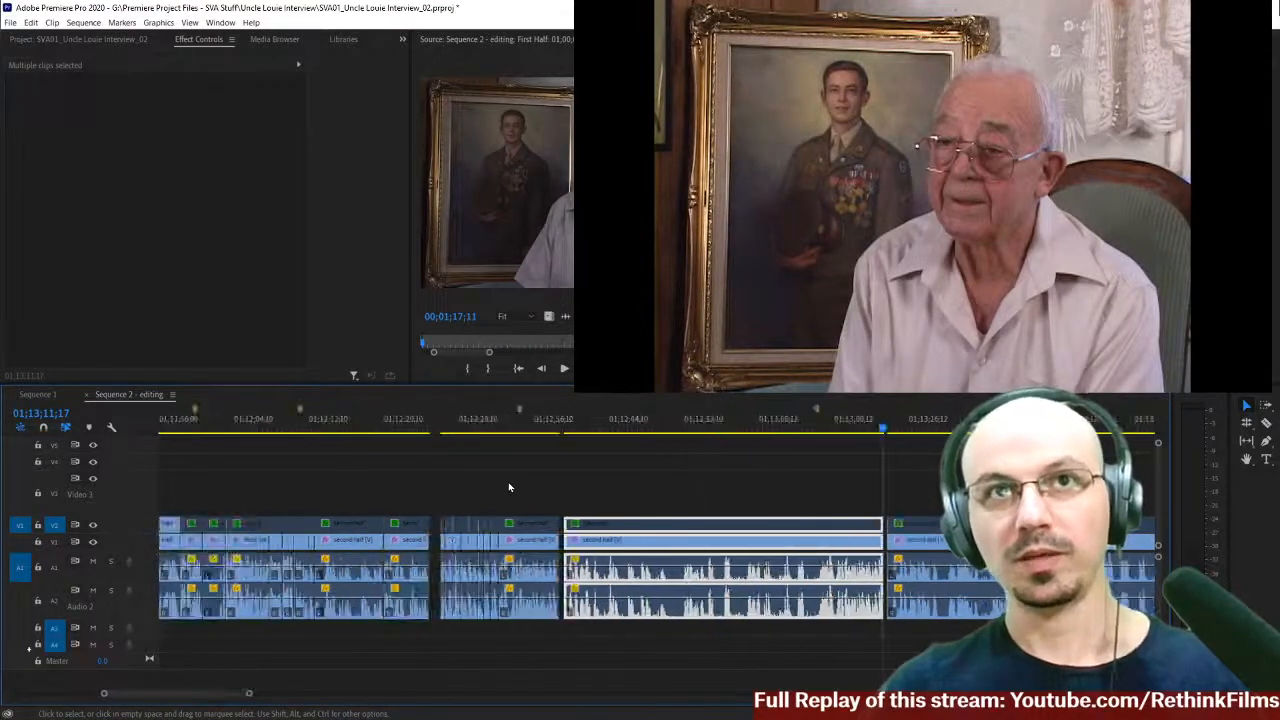
{"action": "left_click", "coordinate": [563, 433]}
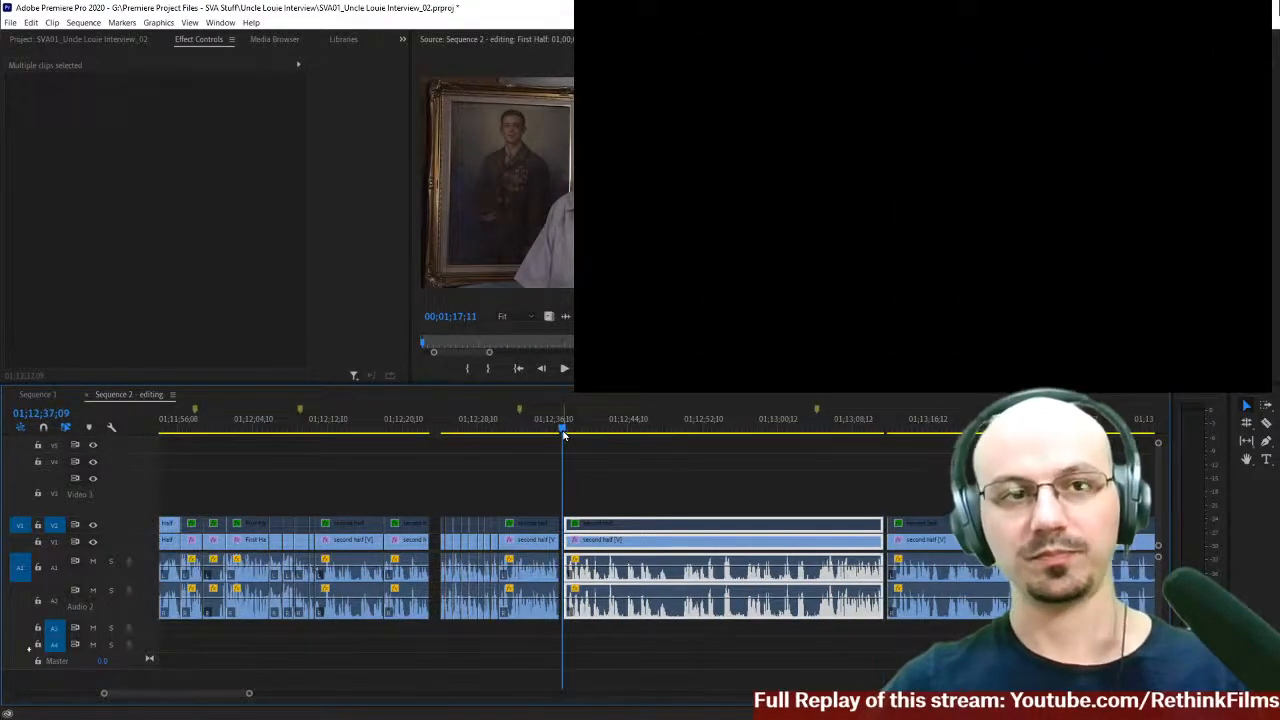
{"action": "key", "text": "space"}
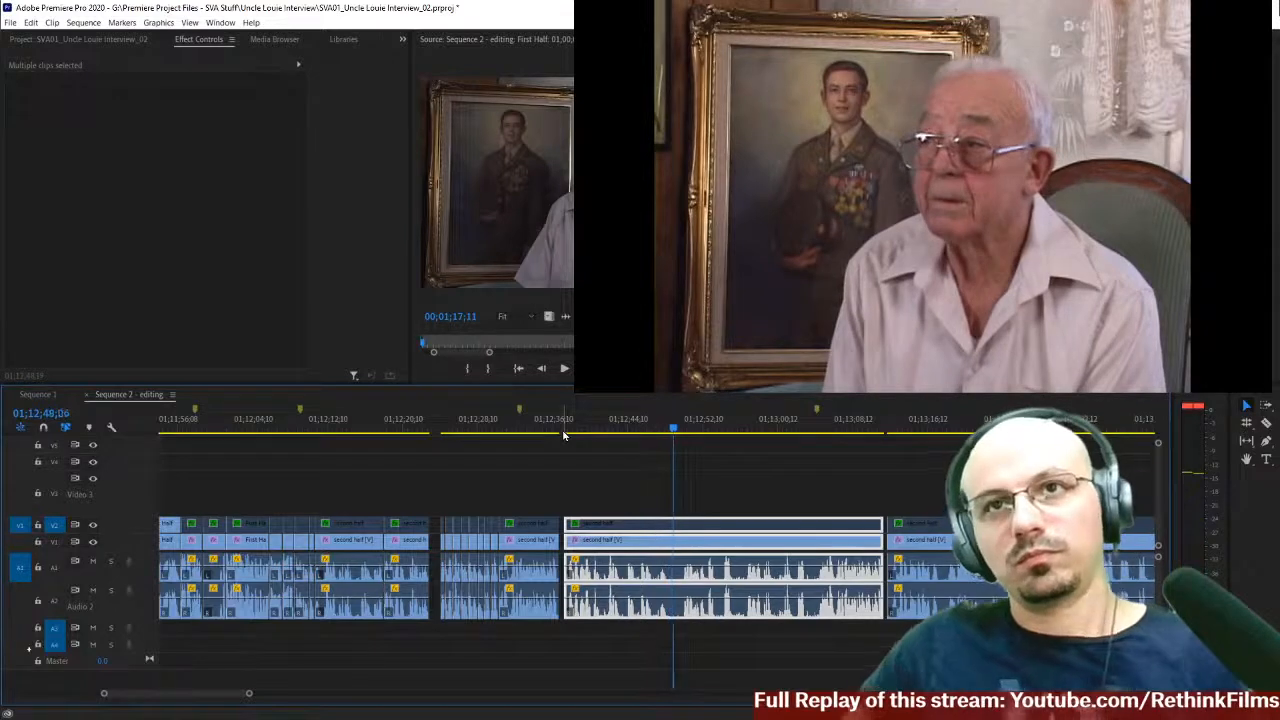
- Hide the V1 video and move the long clip's V2 picture up to V3, starting earlier, above the gap before the short clips
{"action": "left_click", "coordinate": [93, 542]}
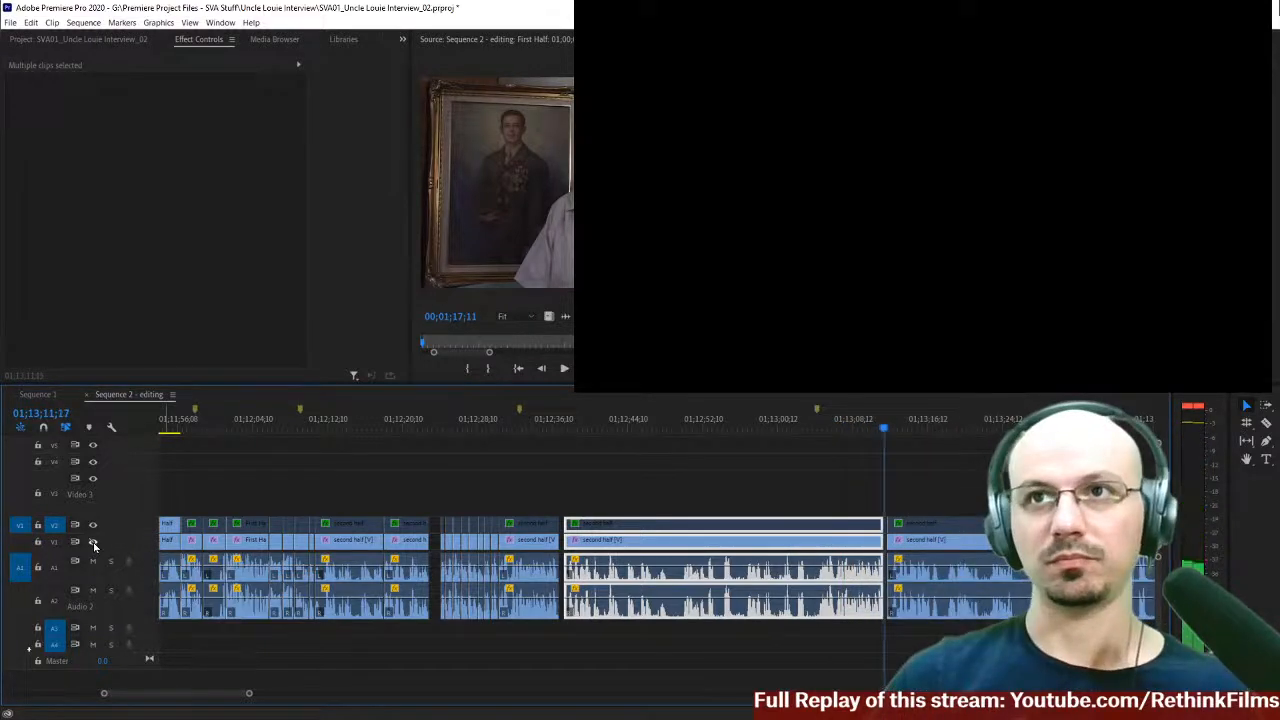
{"action": "left_click", "coordinate": [685, 490]}
{"action": "left_click_drag", "start_coordinate": [674, 529], "coordinate": [555, 520]}
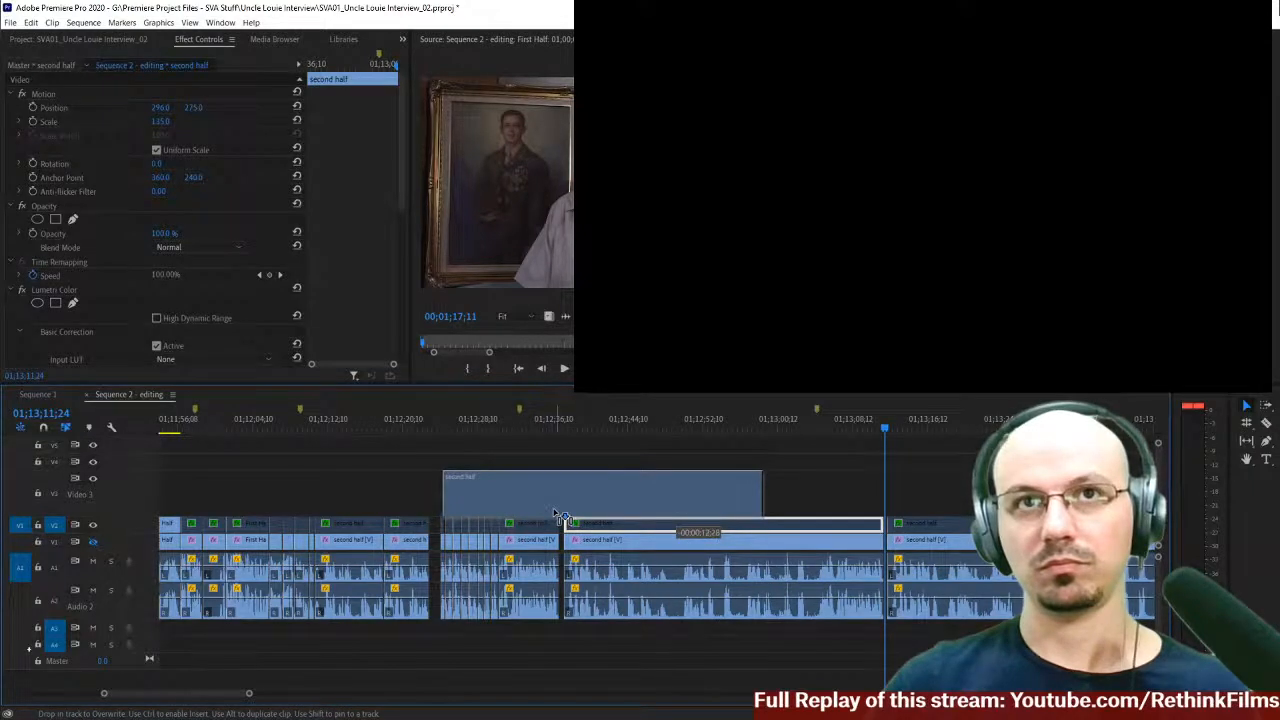
{"action": "left_click_drag", "start_coordinate": [549, 516], "coordinate": [548, 517]}
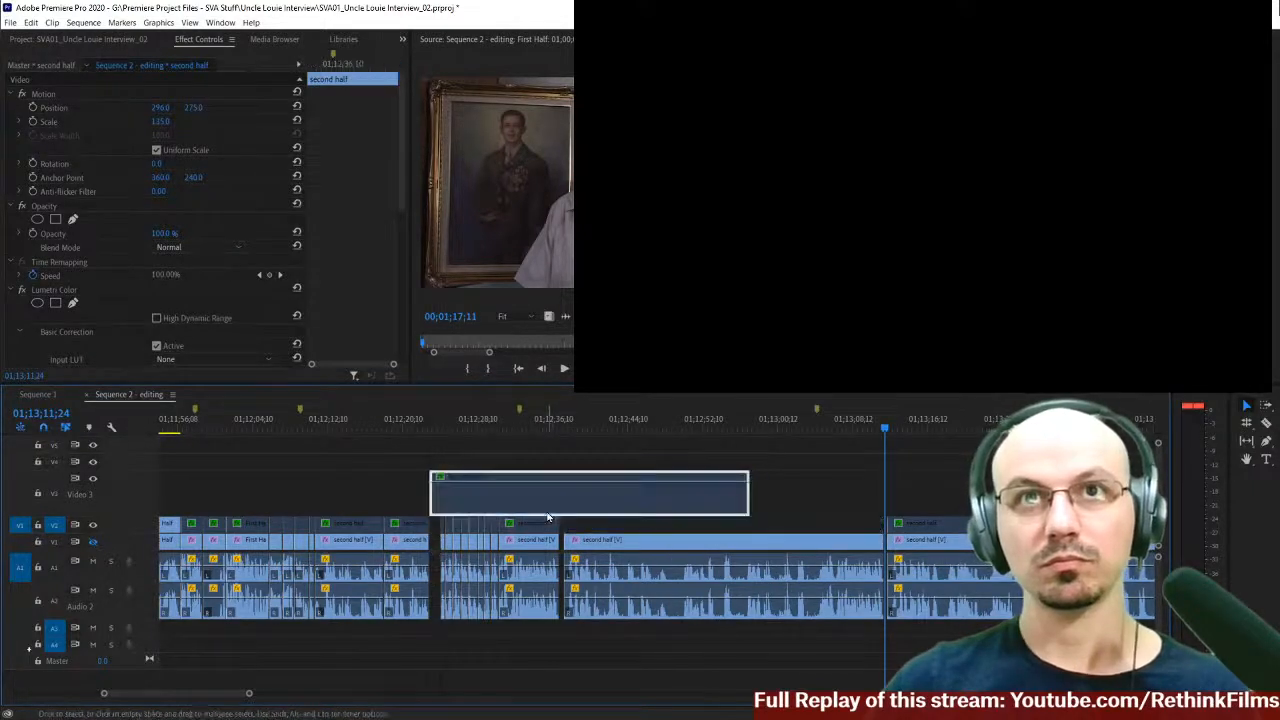
- Split the V3 clip at both ends of the short-clip run beneath it and delete the two overhanging pieces
{"action": "key", "text": "c"}
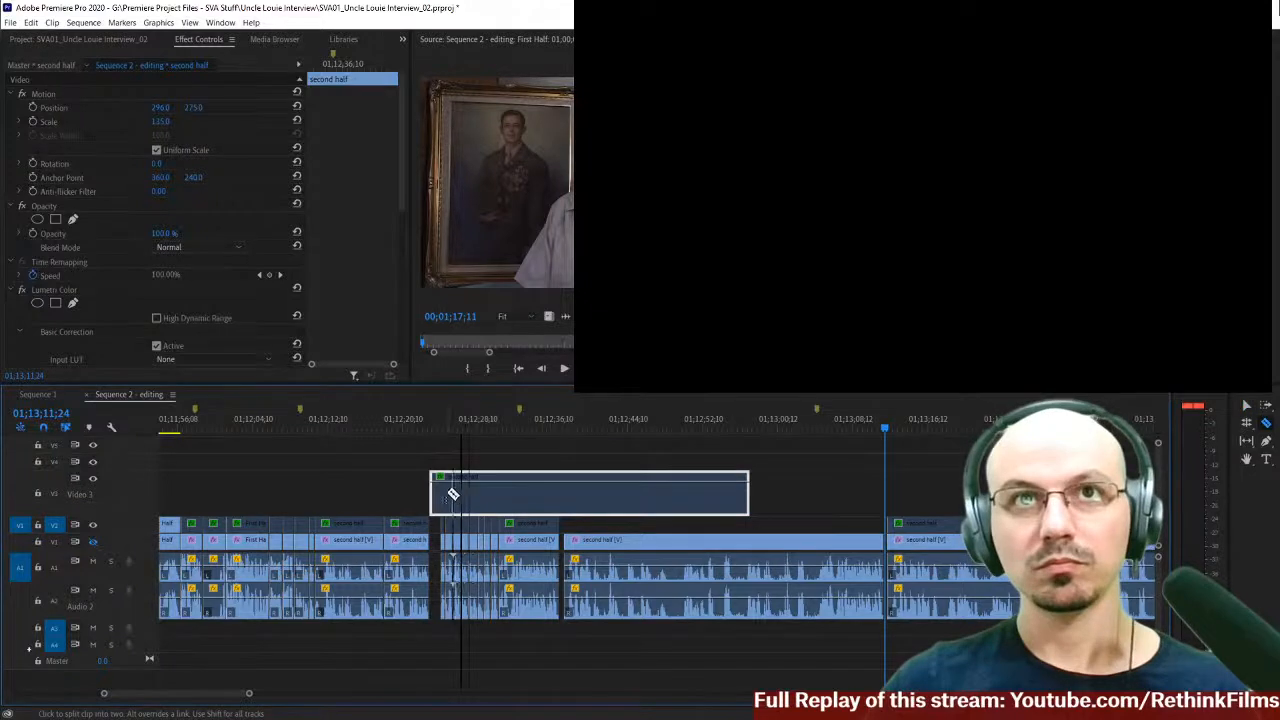
{"action": "left_click", "coordinate": [446, 495]}
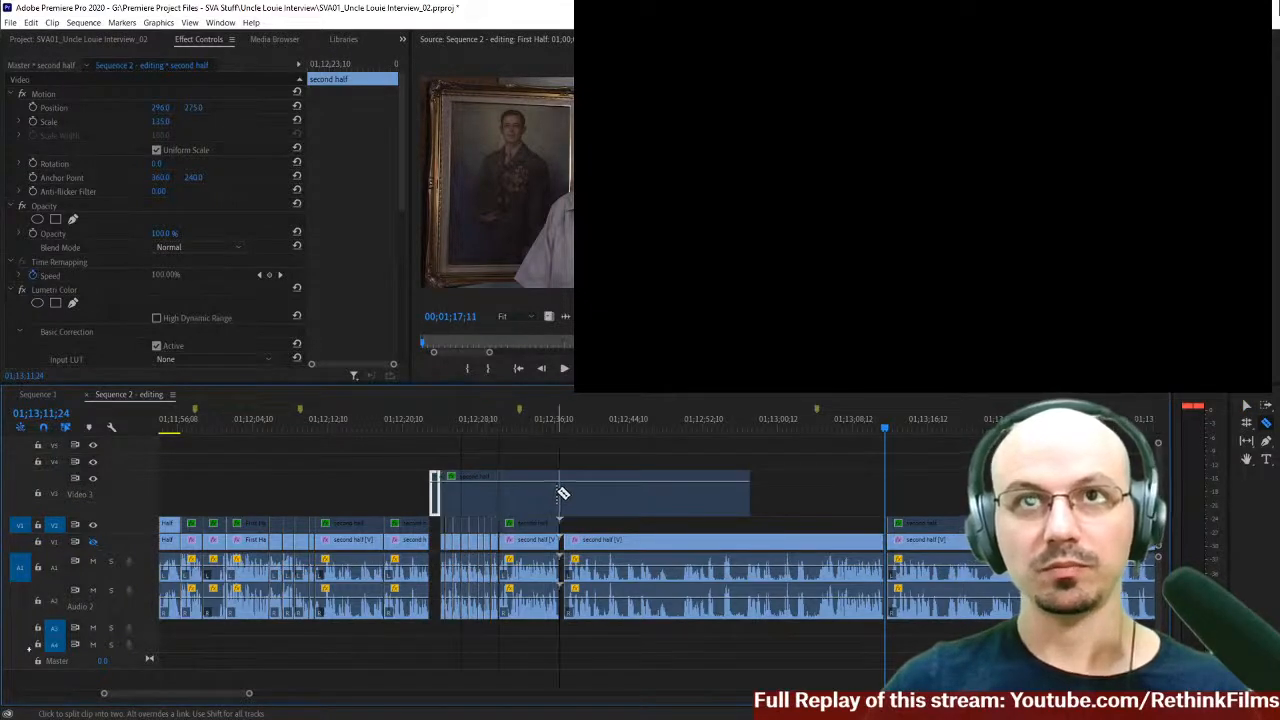
{"action": "key", "text": "v"}
{"action": "left_click", "coordinate": [565, 494]}
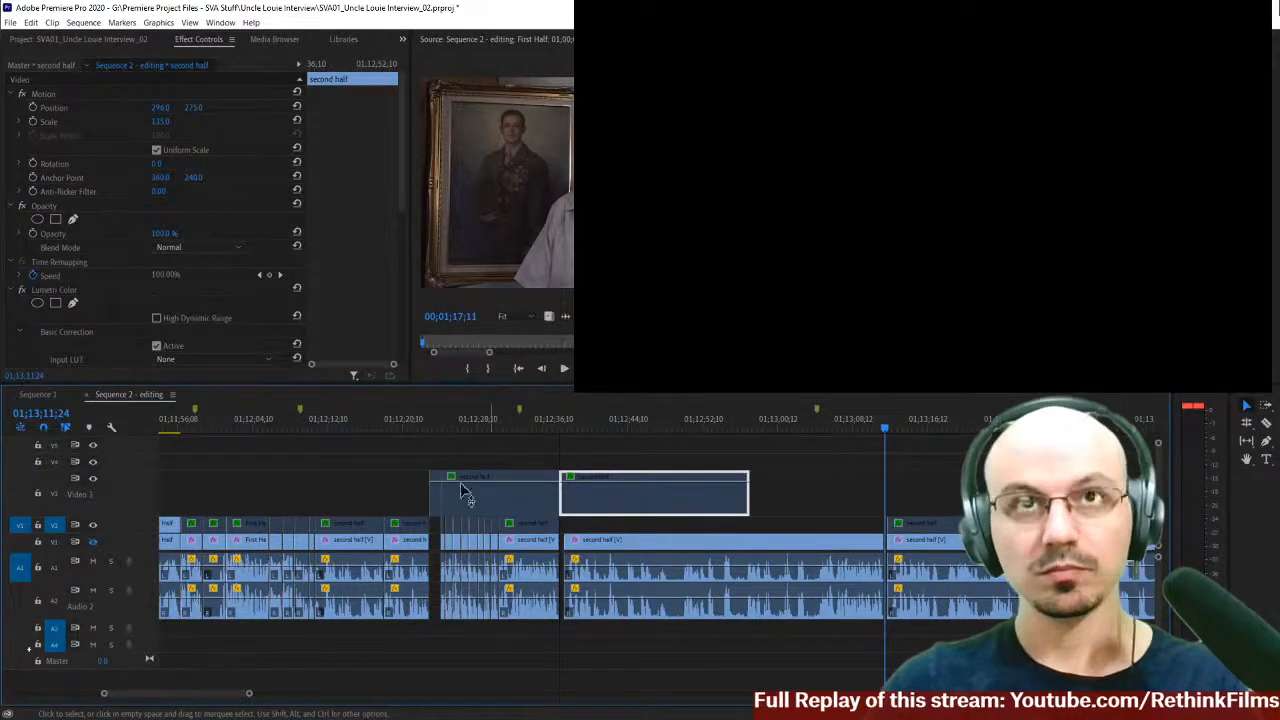
{"action": "key", "text": "Delete"}
{"action": "key", "text": "Delete"}
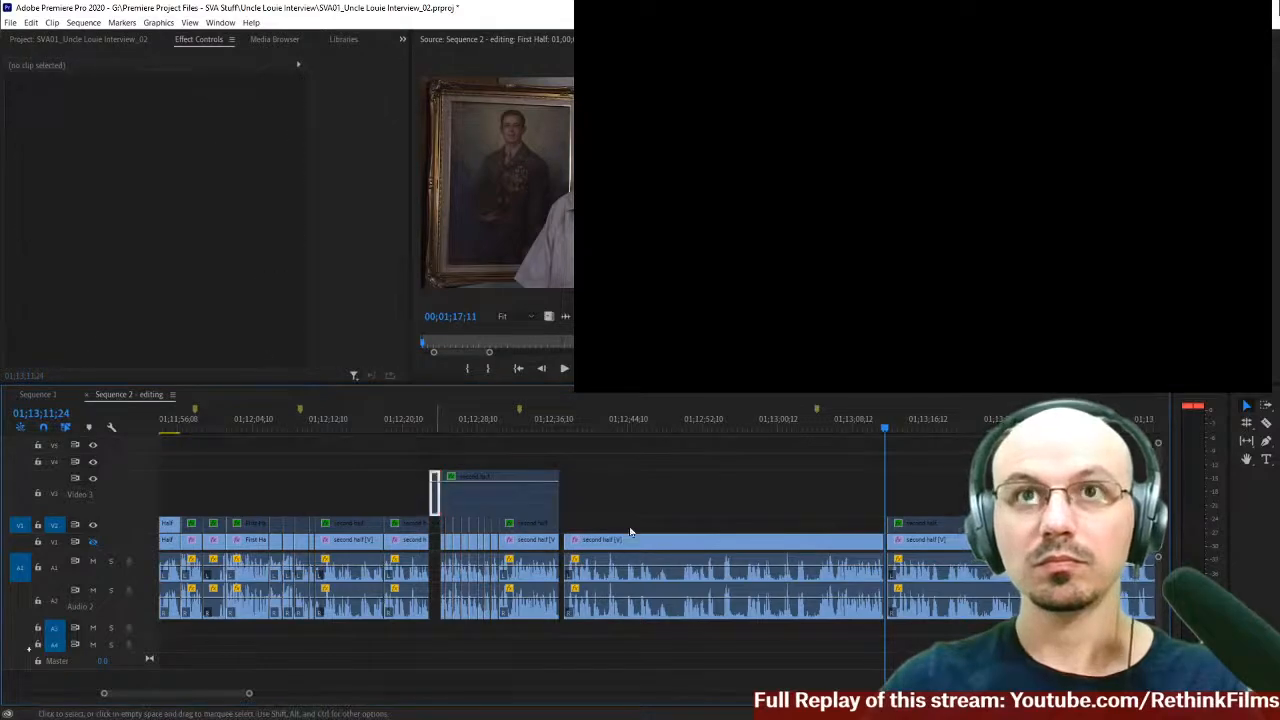
- Check the Speed/Duration settings of the long V1 clip and the V3 clip without changing them, replaying to 01;12;37;04 in between
{"action": "right_click", "coordinate": [640, 543]}
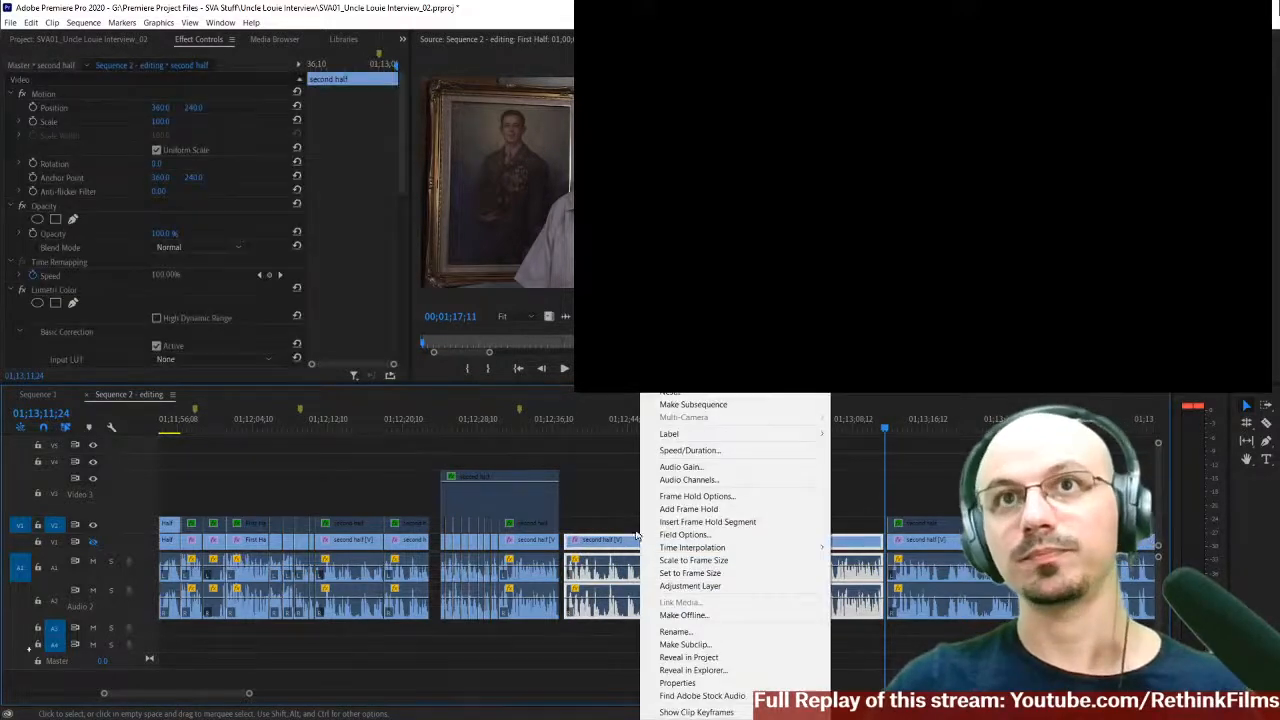
{"action": "left_click", "coordinate": [660, 451]}
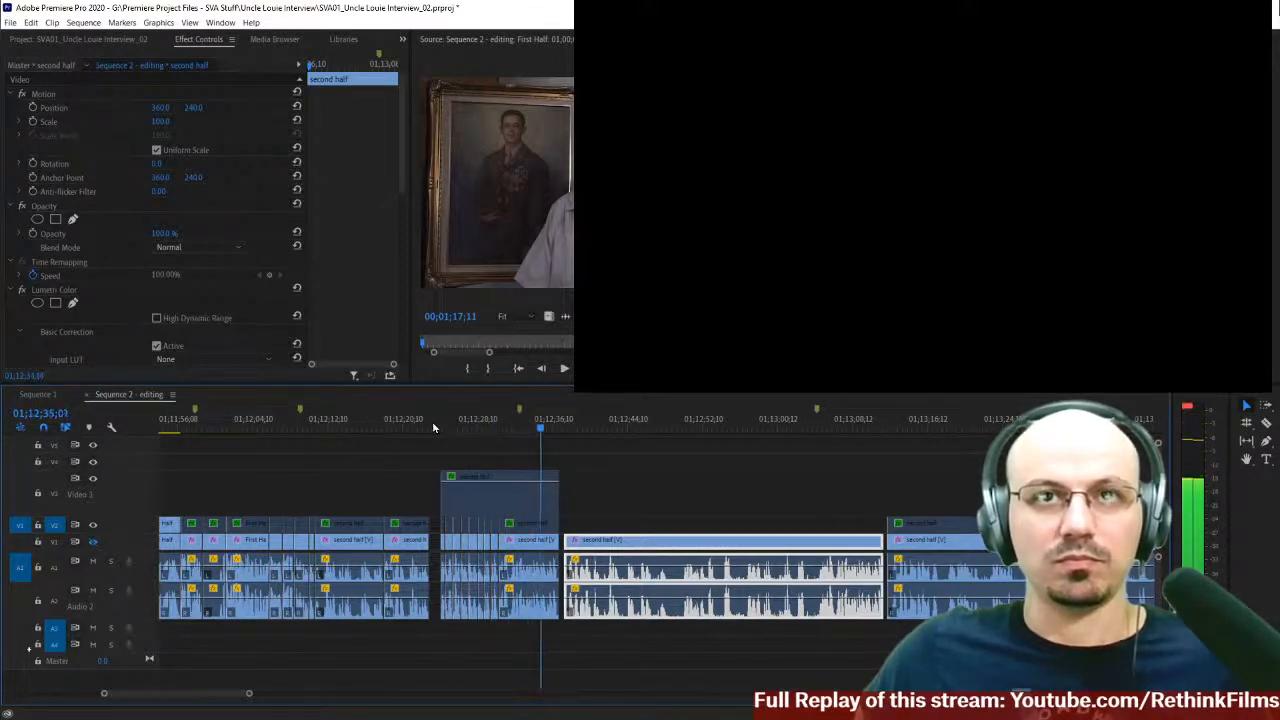
{"action": "key", "text": "space"}
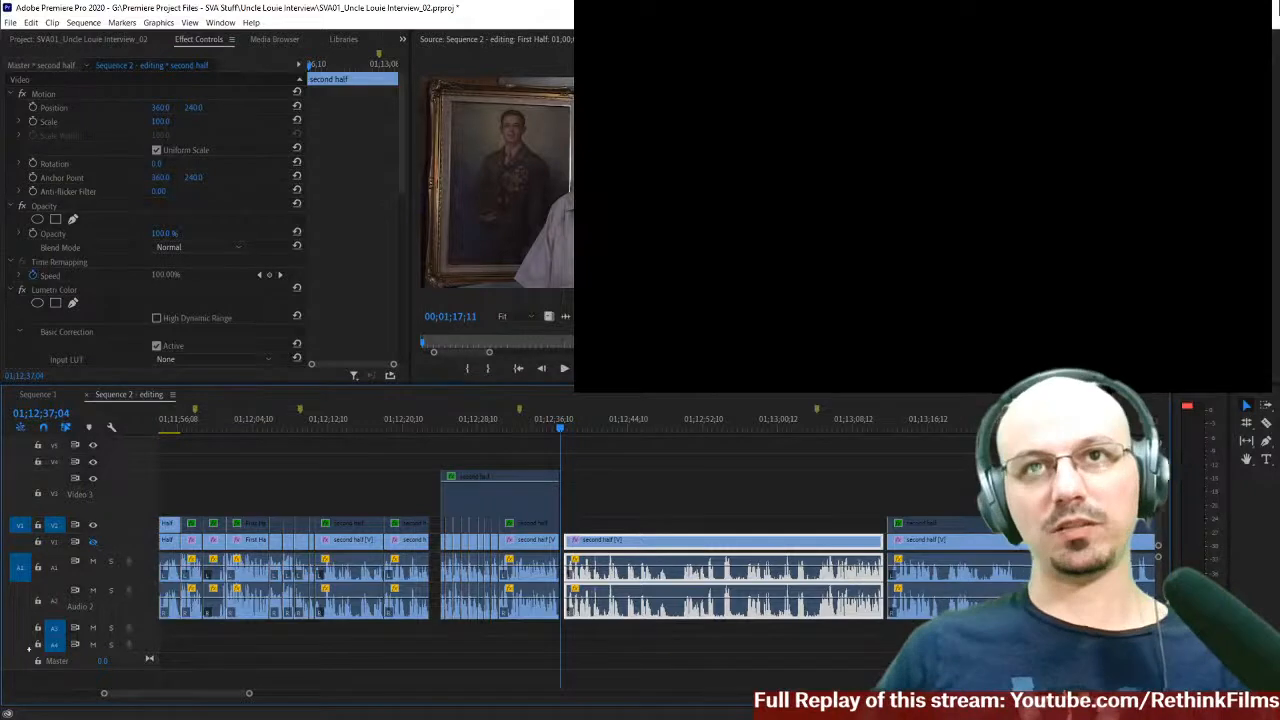
{"action": "scroll", "coordinate": [547, 573], "scroll_direction": "down", "scroll_amount": 1}
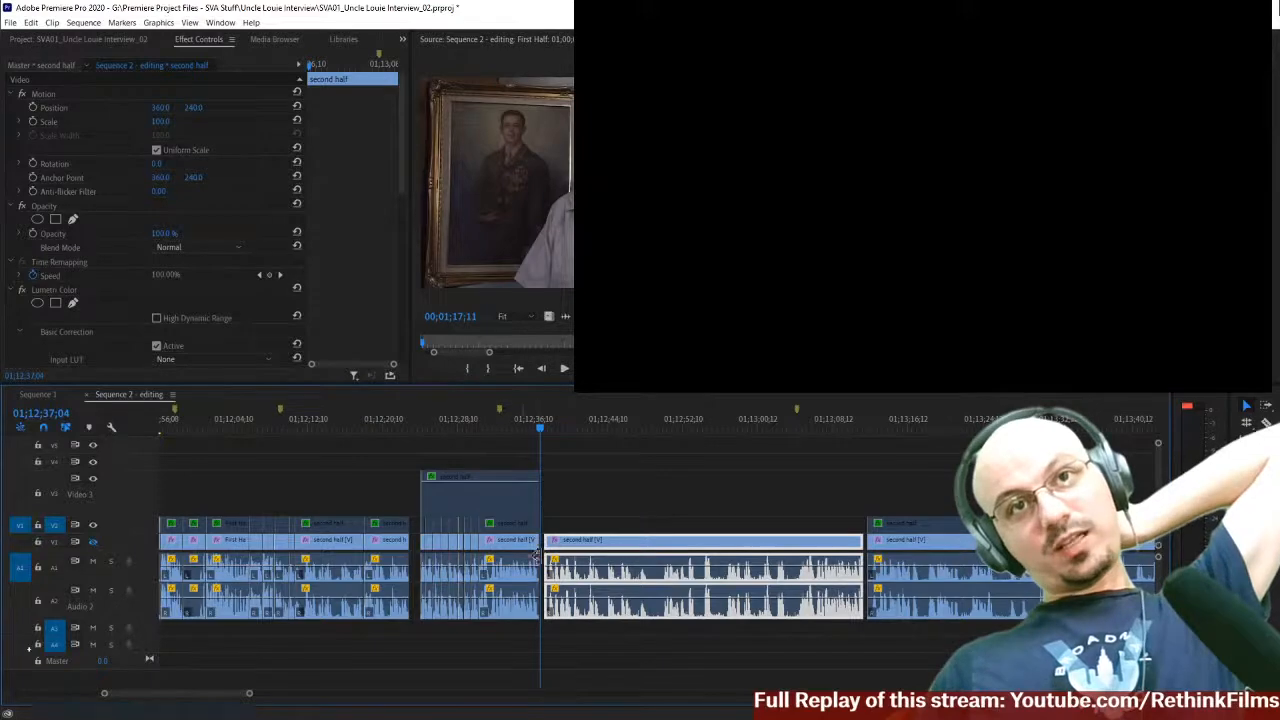
{"action": "left_click", "coordinate": [508, 506]}
{"action": "right_click", "coordinate": [508, 506]}
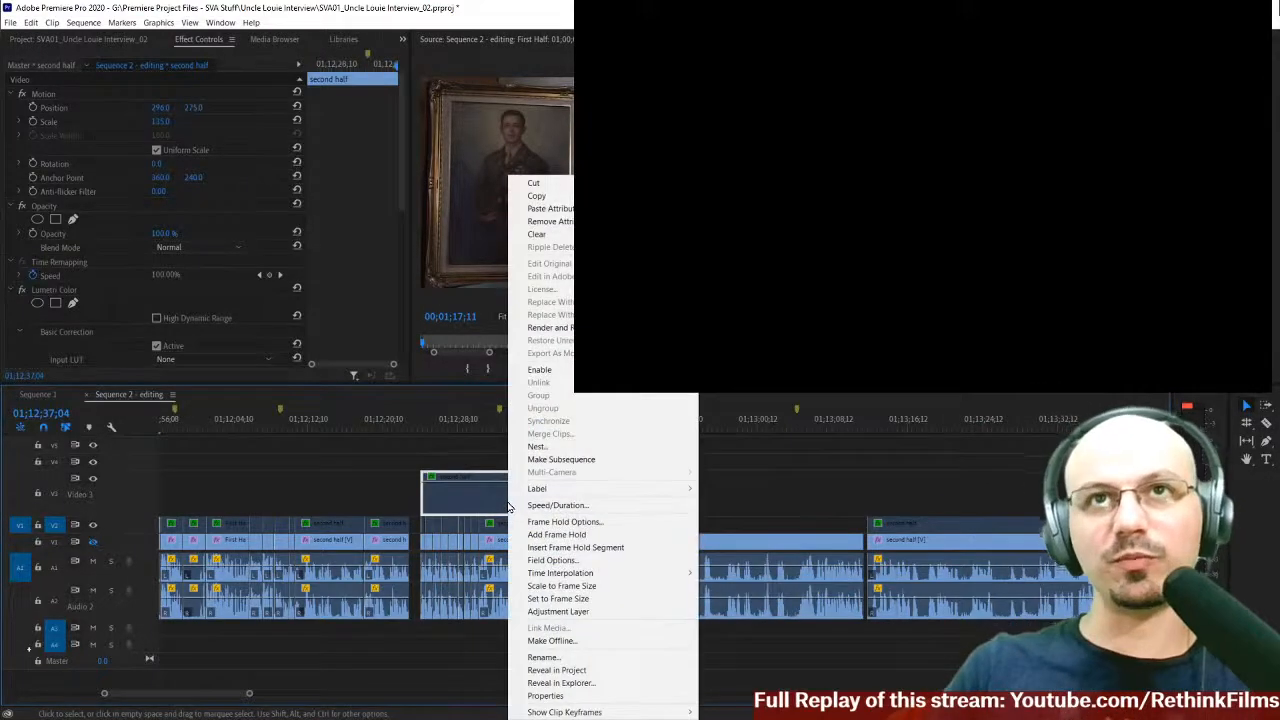
{"action": "left_click", "coordinate": [532, 505]}
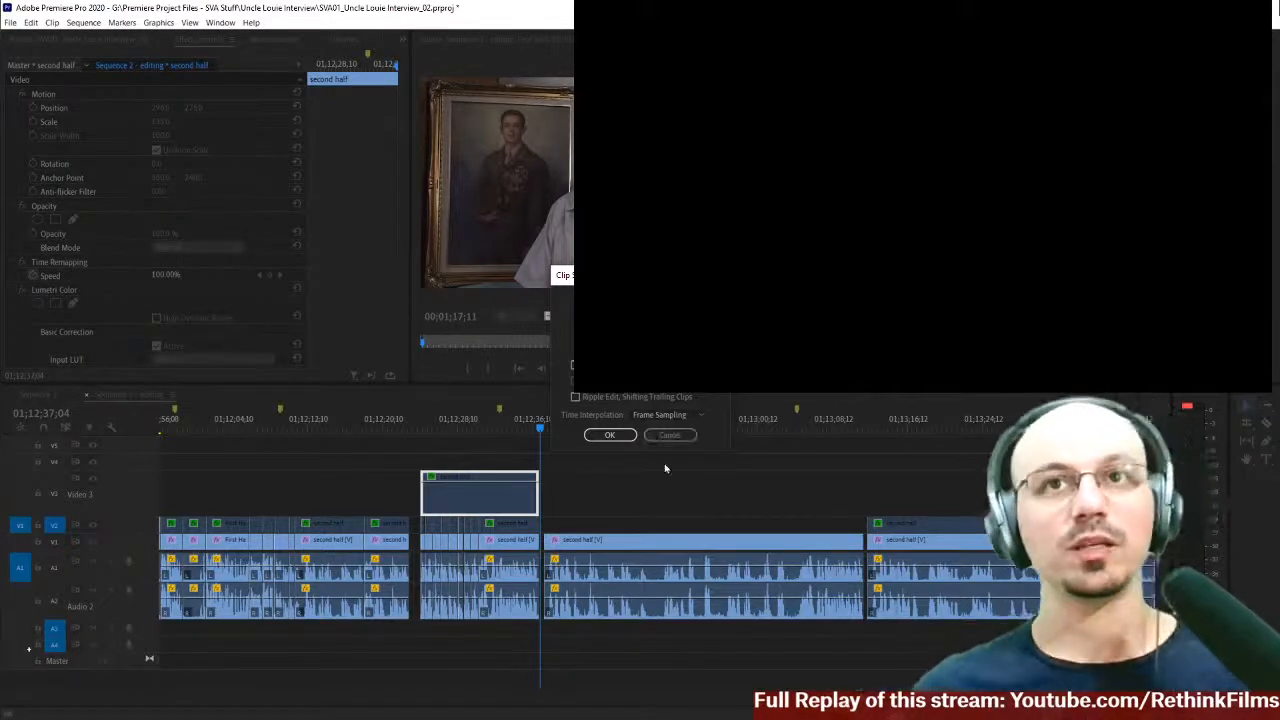
{"action": "left_click", "coordinate": [669, 435]}
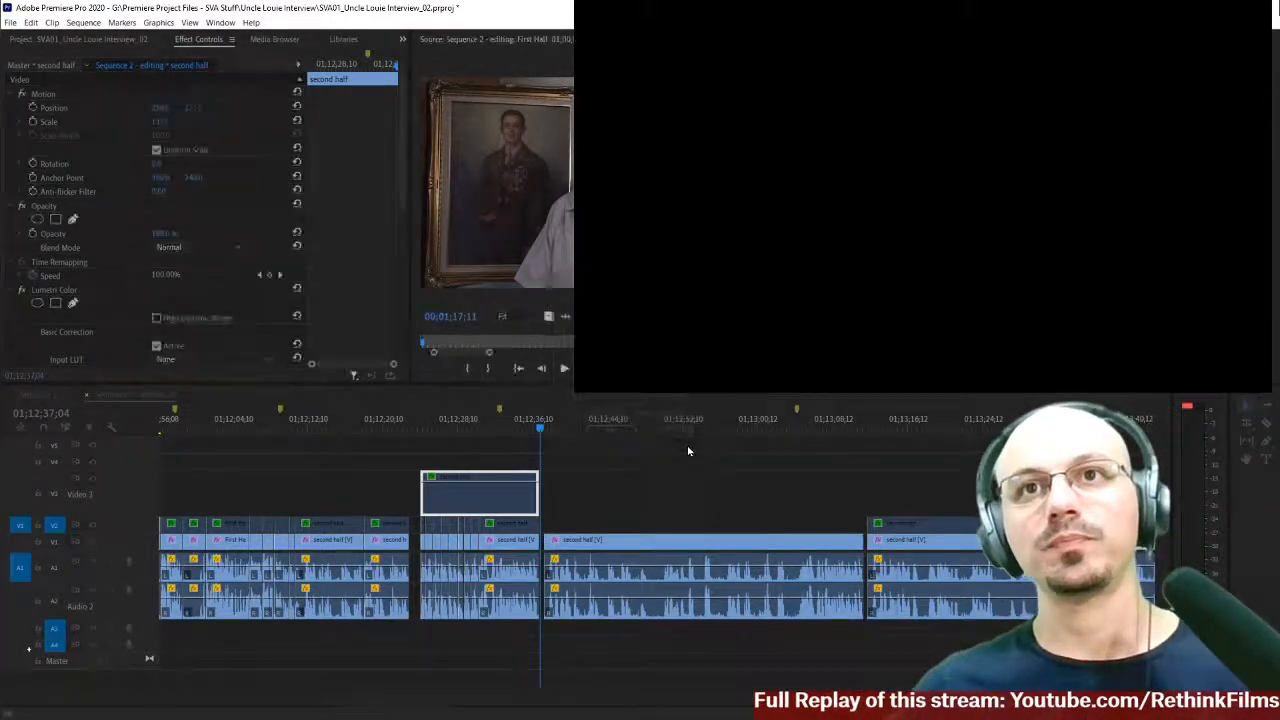
- Delete the long interview clip following 01;12;37;04 on all tracks together with the V3 clip, leaving its space empty
{"action": "key", "text": "minus"}
{"action": "left_click_drag", "start_coordinate": [665, 493], "coordinate": [678, 628]}
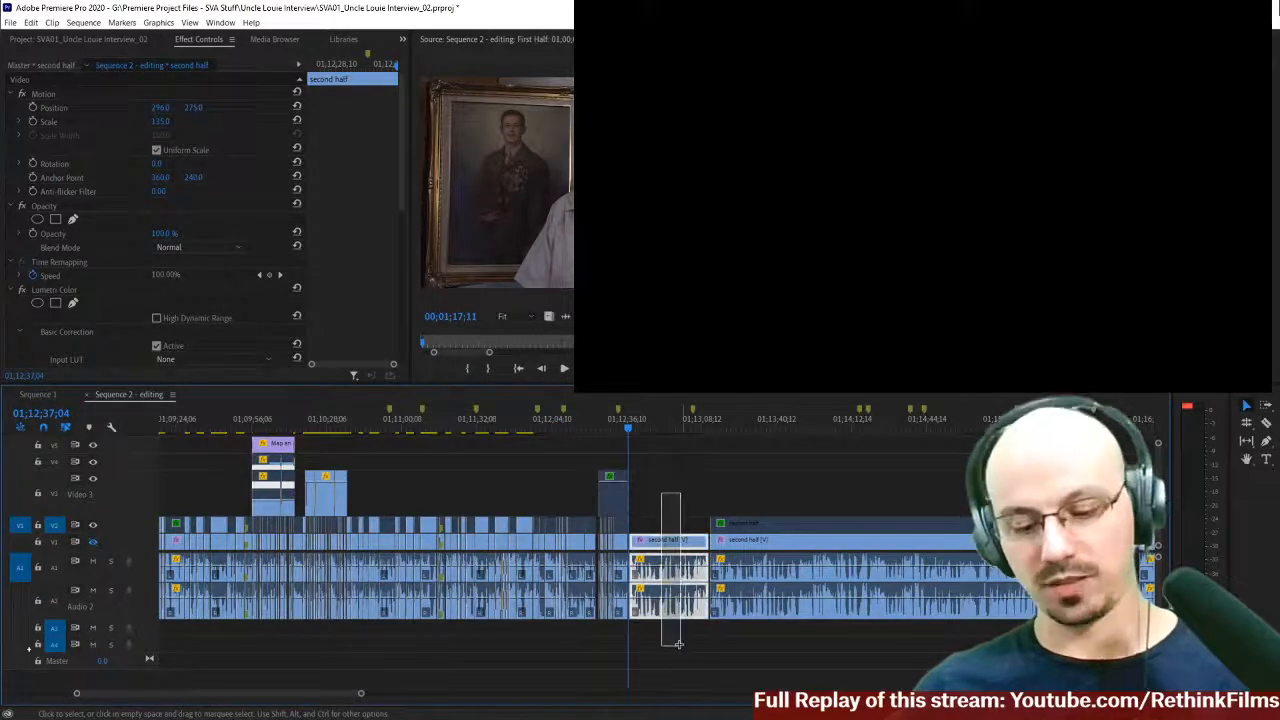
{"action": "key", "text": "Delete"}
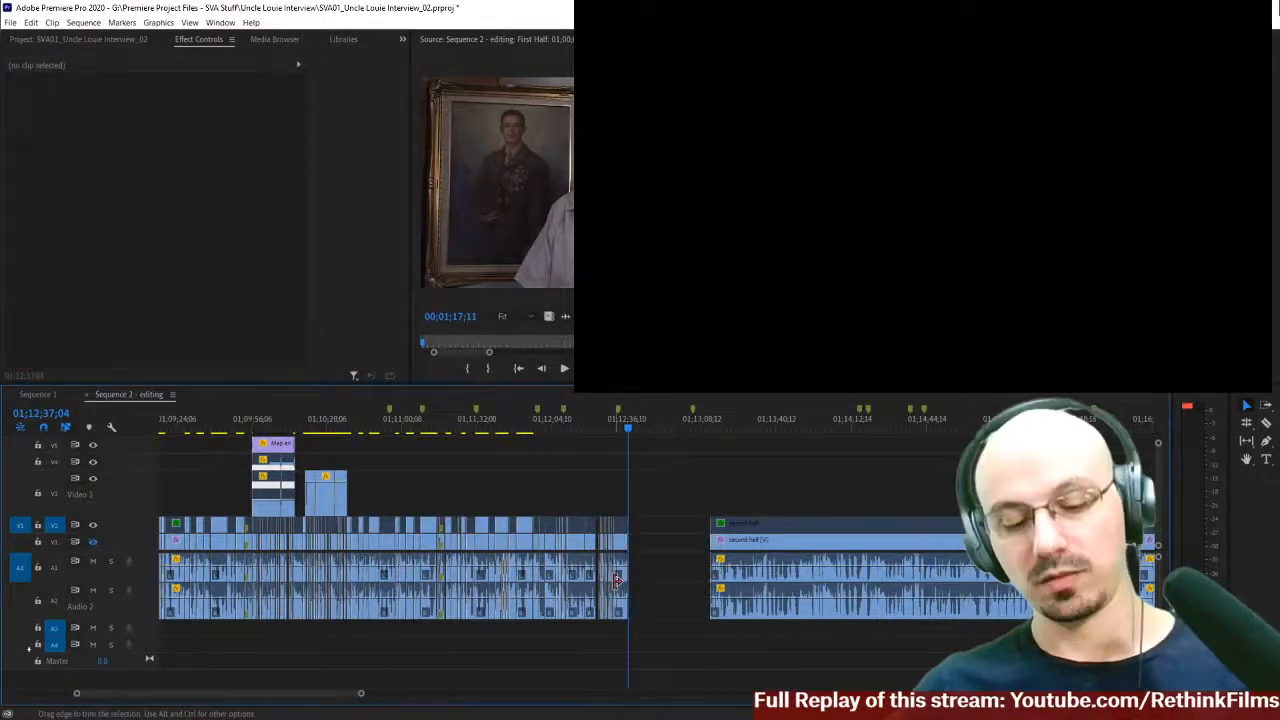
- Close the small gap near 01;12;23;10 before the run of short clips and replay the join from 01;12;22;13
{"action": "left_click", "coordinate": [594, 427]}
{"action": "key", "text": "equal"}
{"action": "key", "text": "equal"}
{"action": "key", "text": "equal"}
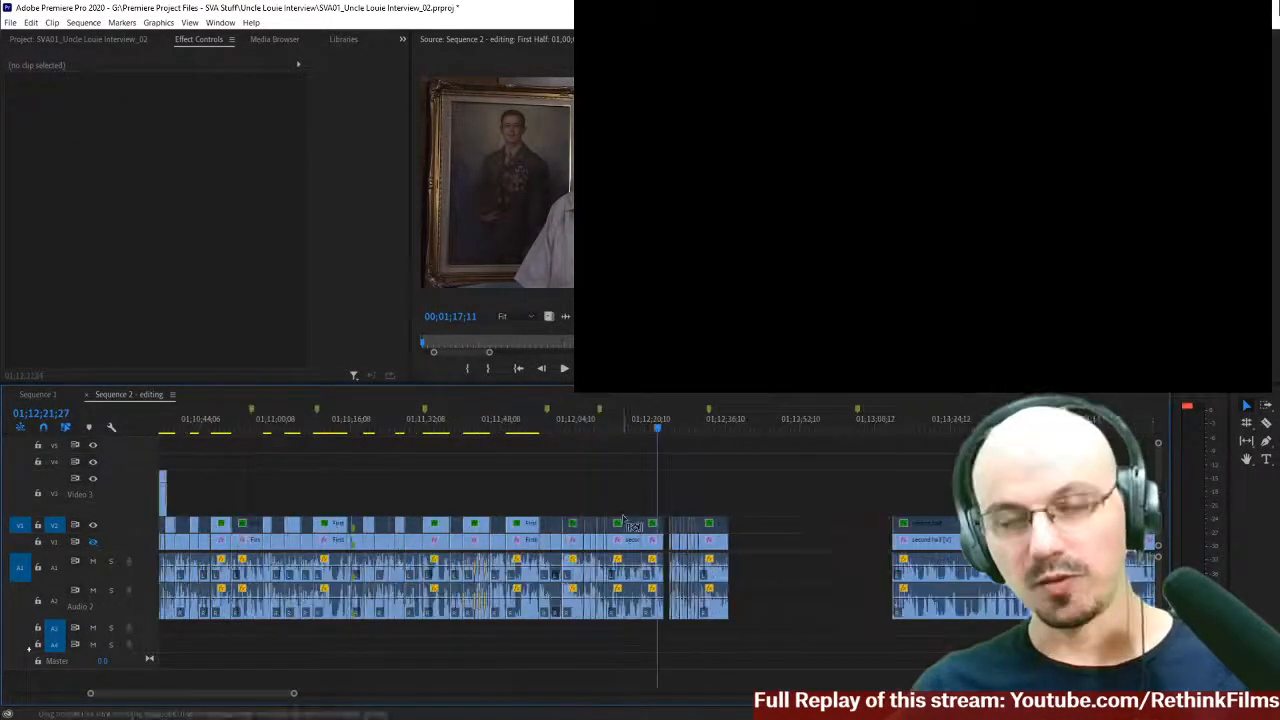
{"action": "left_click", "coordinate": [796, 546]}
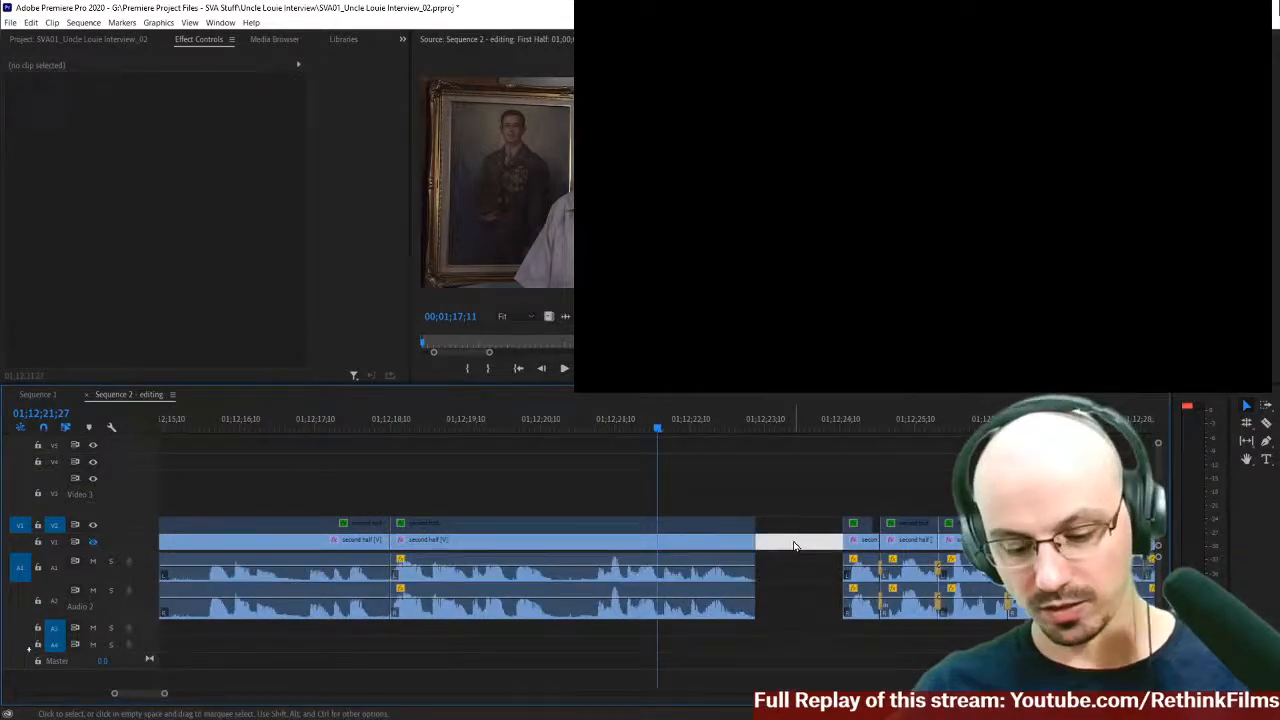
{"action": "key", "text": "Delete"}
{"action": "left_click", "coordinate": [697, 427]}
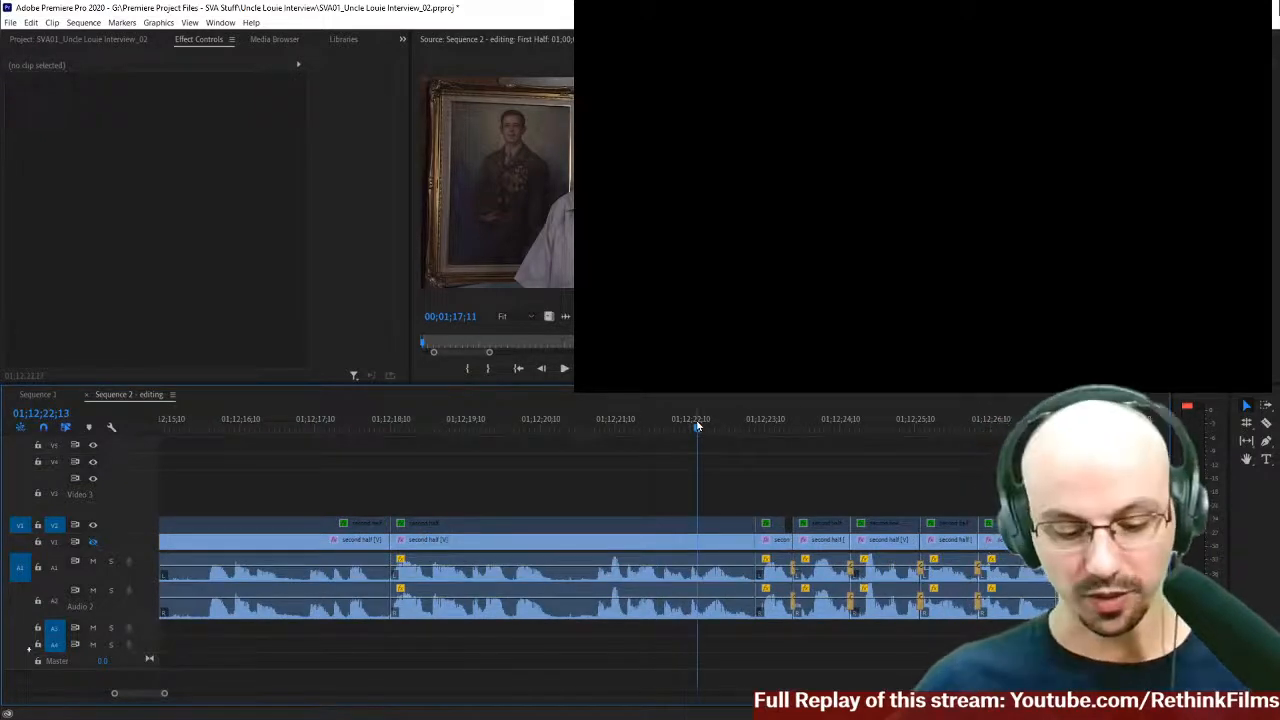
{"action": "key", "text": "space"}
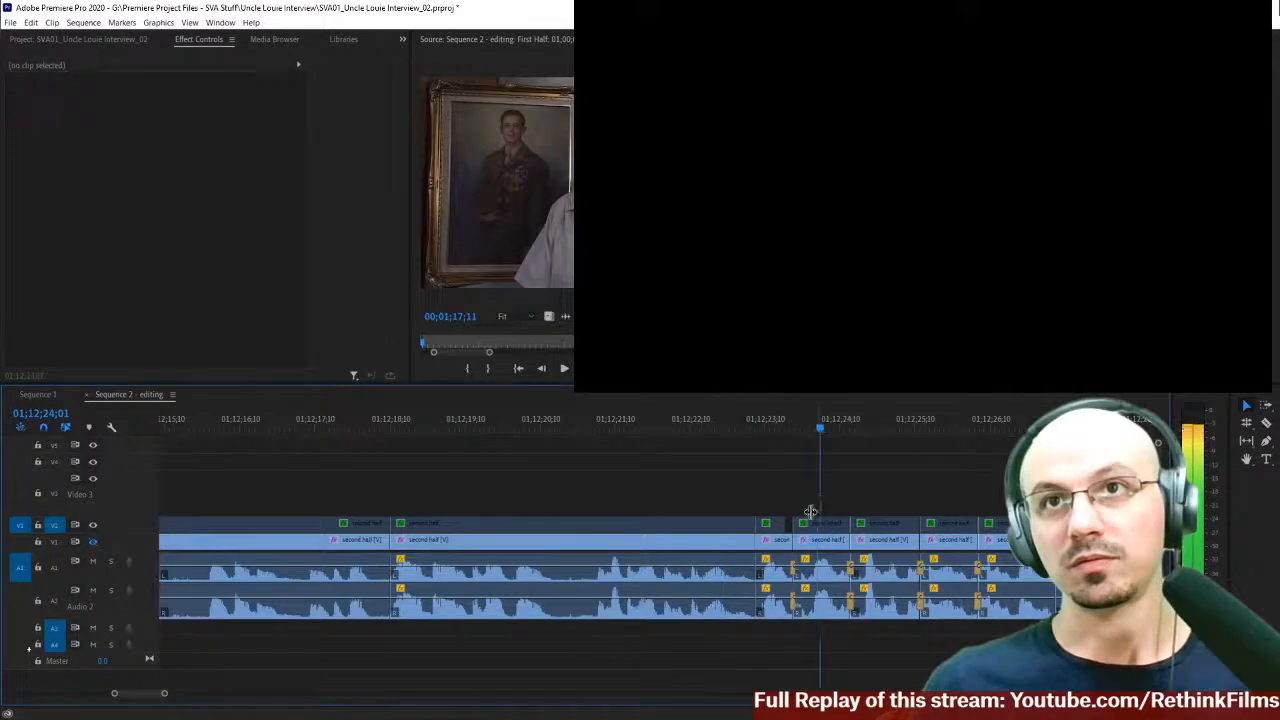
{"action": "key", "text": "space"}
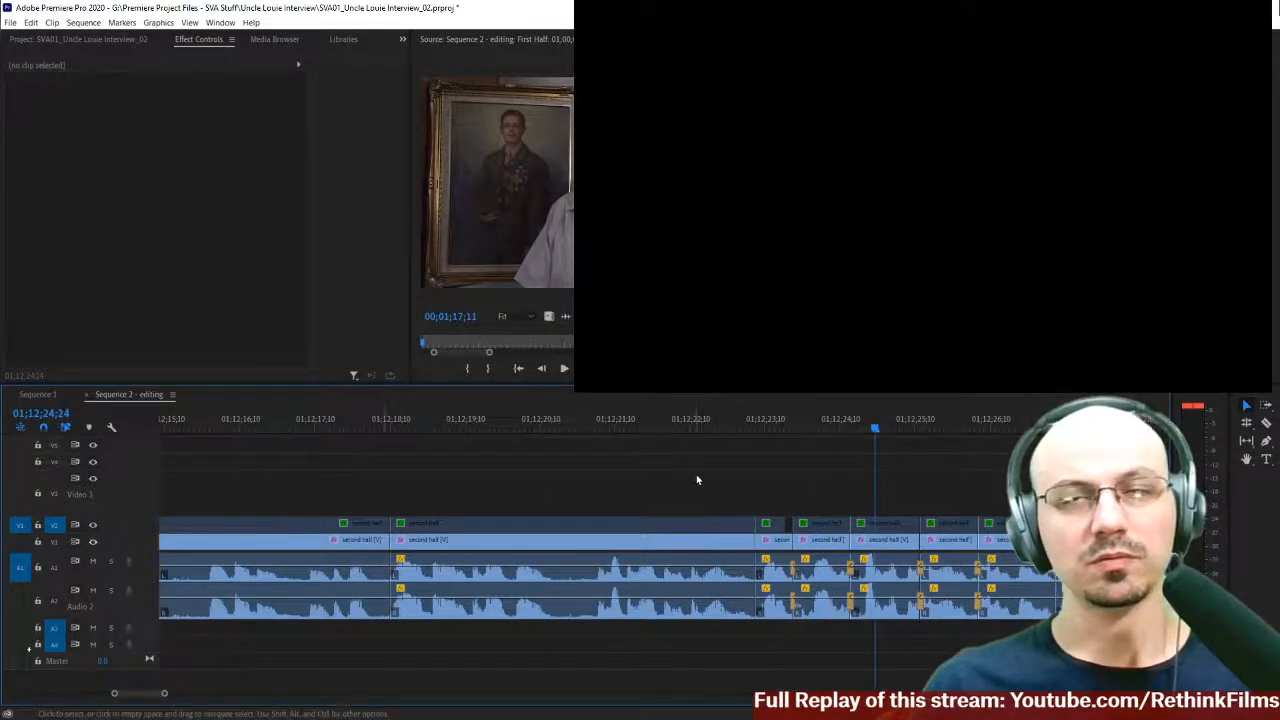
- Show the V1 video again and play the remaining short clips to just past their end, at 01;12;36;14
{"action": "key", "text": "space"}
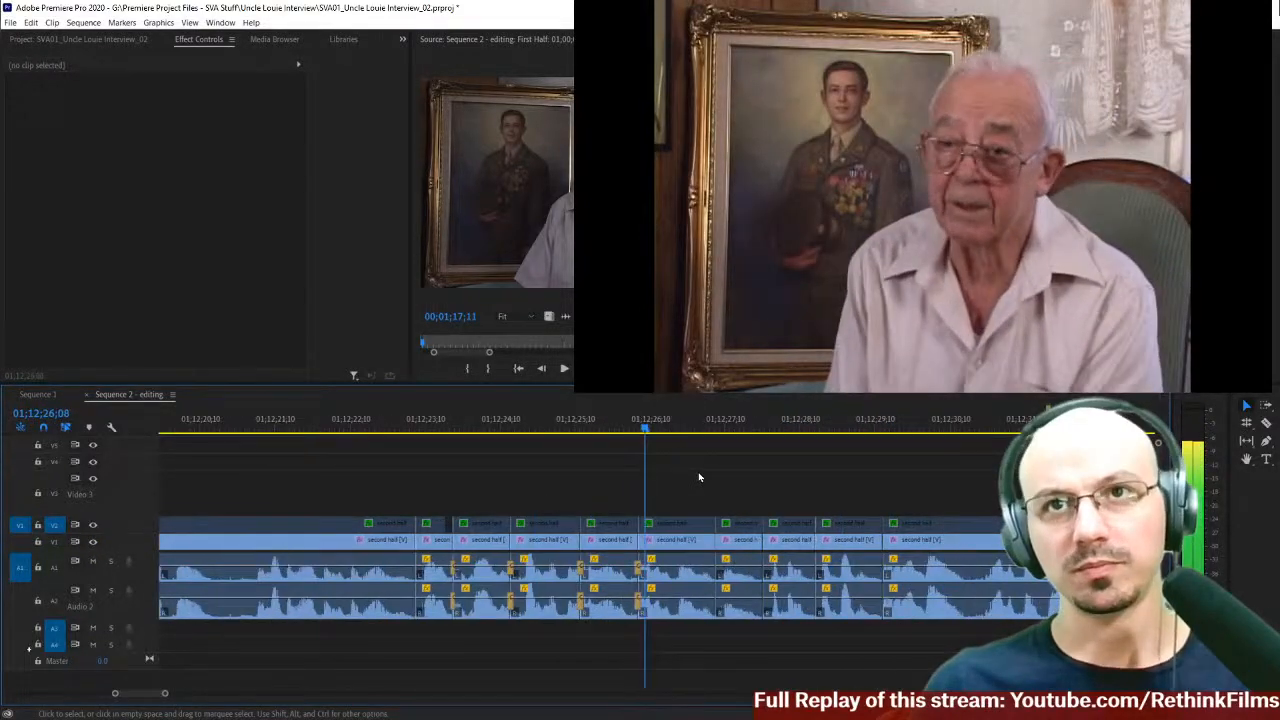
{"action": "key", "text": "minus"}
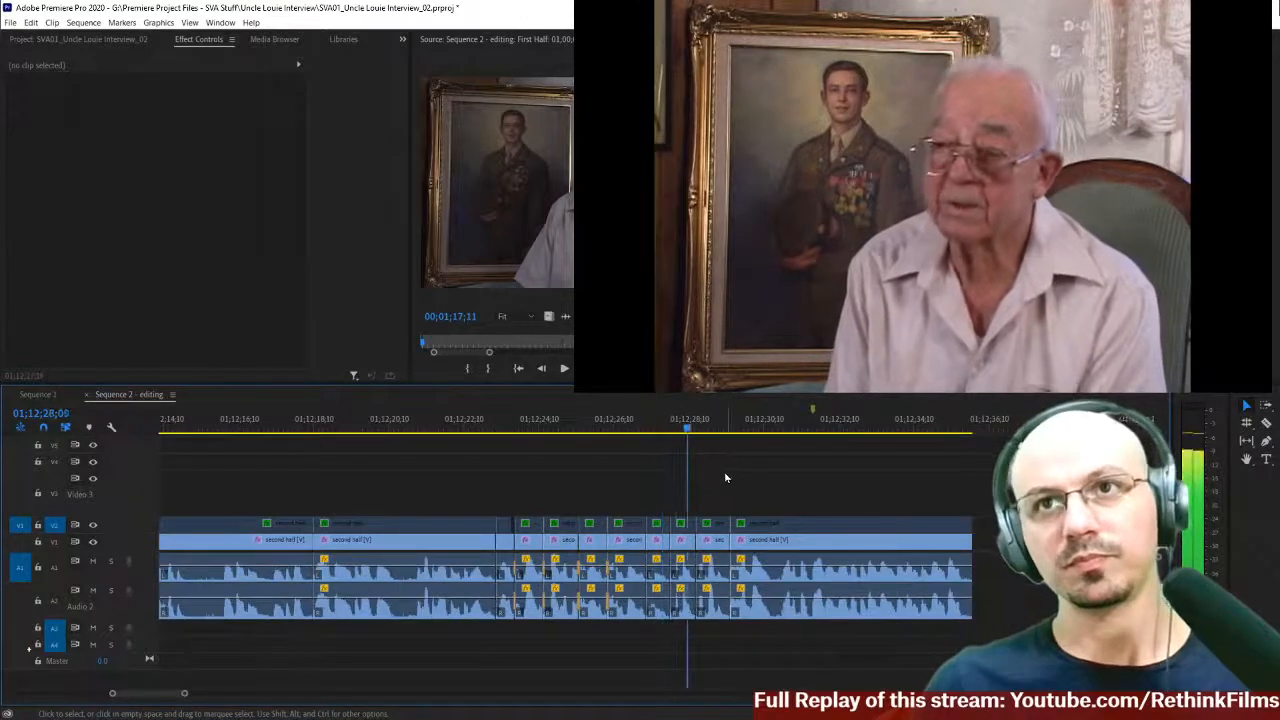
{"action": "scroll", "coordinate": [724, 471], "scroll_direction": "down", "scroll_amount": 5}
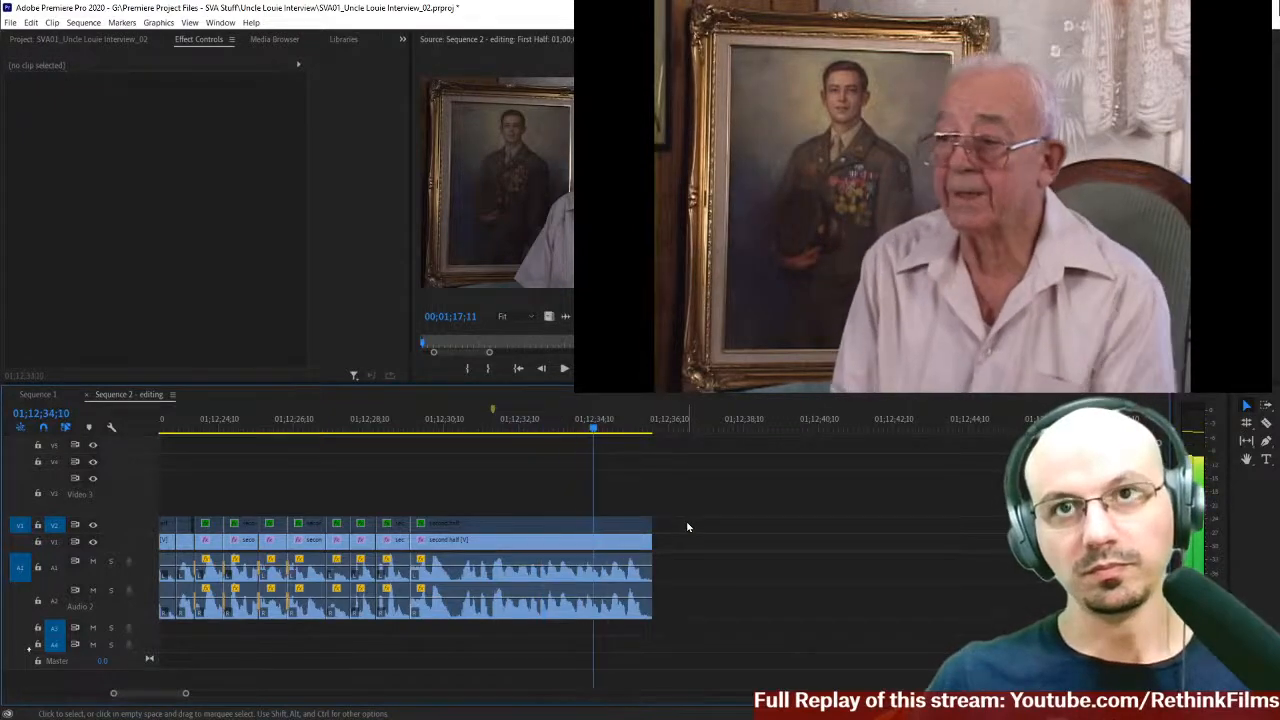
{"action": "key", "text": "space"}
- Move the long interview clip starting at 01;13;10;27 earlier on all tracks so that it begins at the marker before it
{"action": "key", "text": "minus"}
{"action": "scroll", "coordinate": [704, 524], "scroll_direction": "down", "scroll_amount": 4}
{"action": "scroll", "coordinate": [704, 524], "scroll_direction": "down", "scroll_amount": 5}
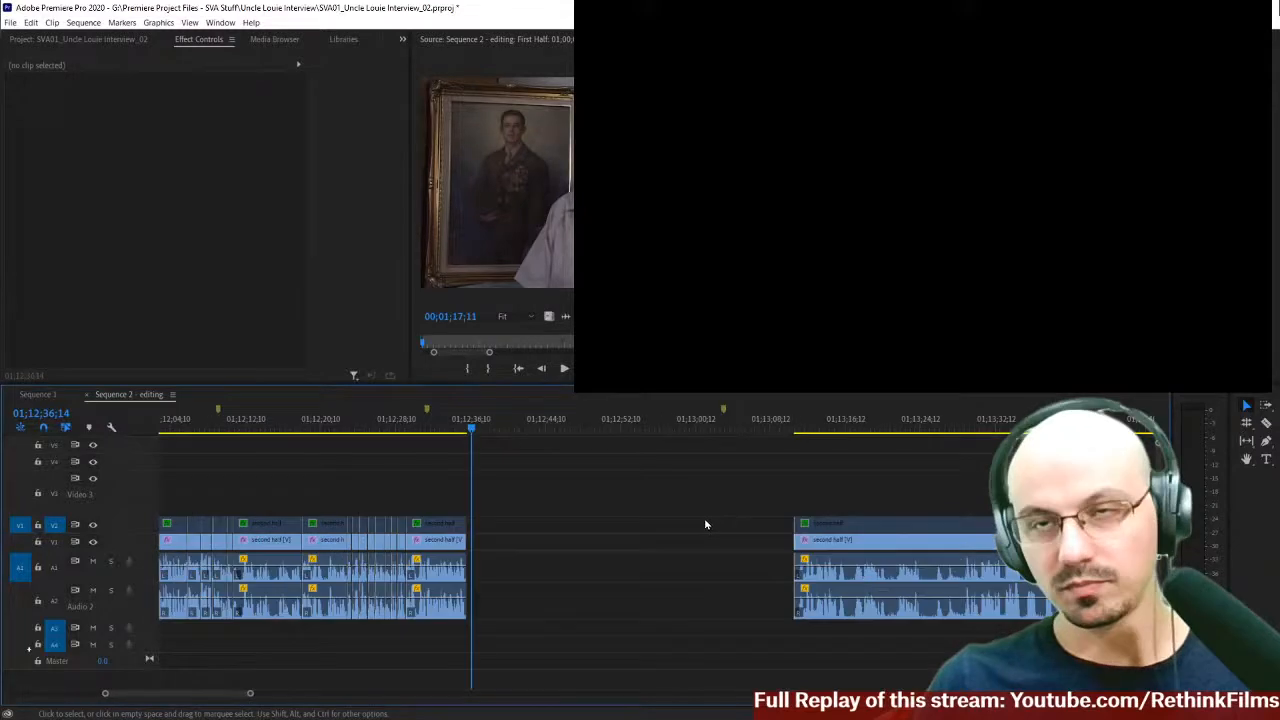
{"action": "scroll", "coordinate": [705, 524], "scroll_direction": "down", "scroll_amount": 6}
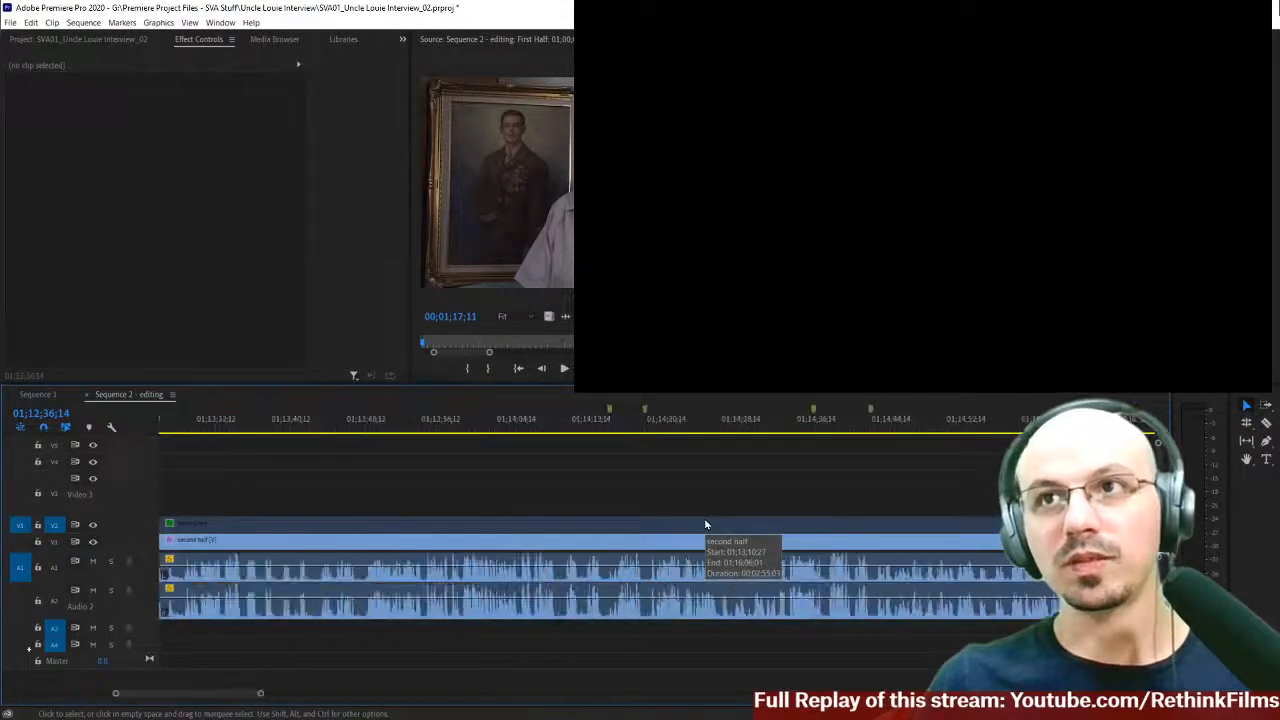
{"action": "key", "text": "minus"}
{"action": "key", "text": "minus"}
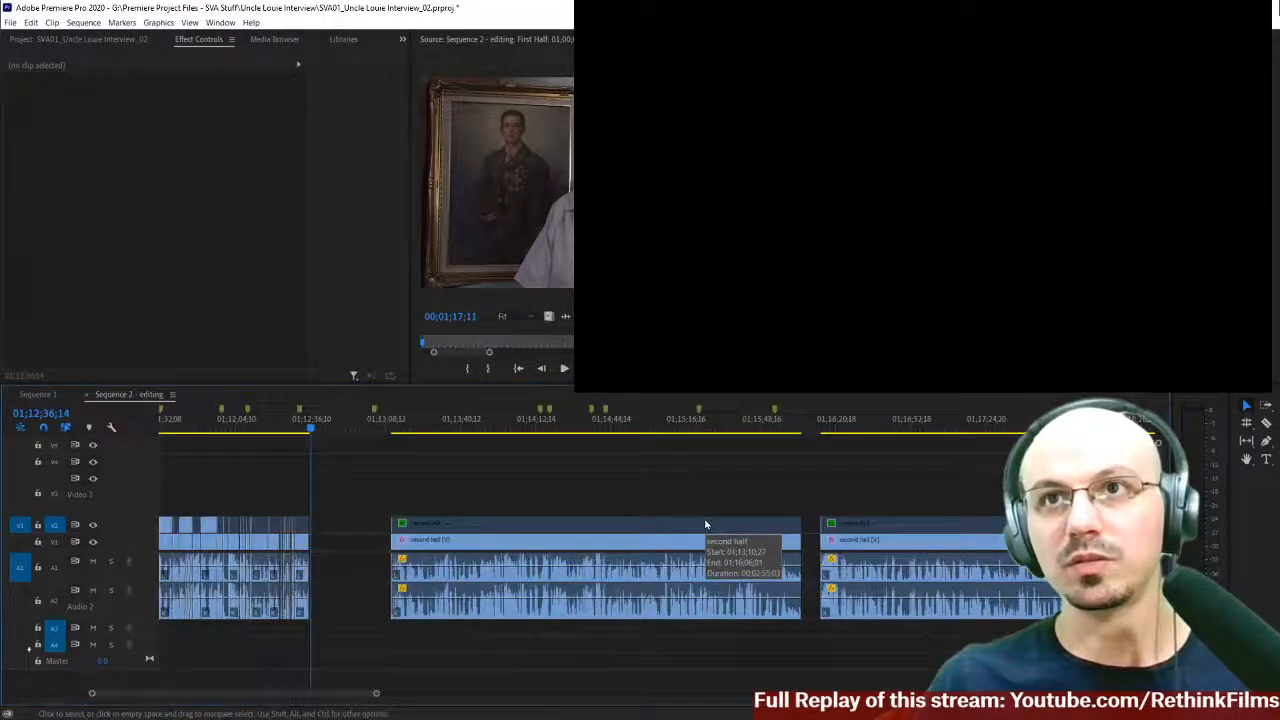
{"action": "scroll", "coordinate": [705, 520], "scroll_direction": "down", "scroll_amount": 10}
{"action": "scroll", "coordinate": [705, 520], "scroll_direction": "up", "scroll_amount": 10}
{"action": "left_click_drag", "start_coordinate": [485, 490], "coordinate": [576, 620]}
{"action": "left_click_drag", "start_coordinate": [590, 548], "coordinate": [576, 548]}
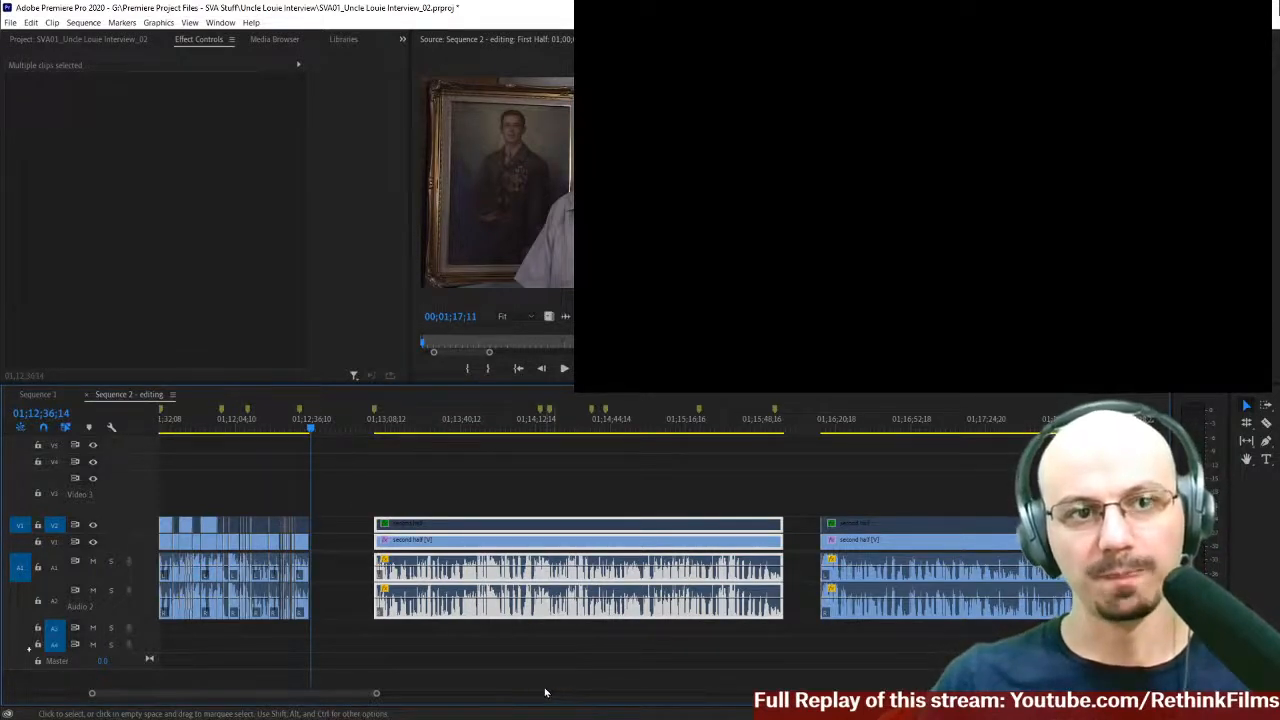
- Play the moved long clip from 01;13;02;06 to 01;13;17;03 and look over the gap between it and the preceding clips
{"action": "left_click", "coordinate": [372, 430]}
{"action": "key", "text": "="}
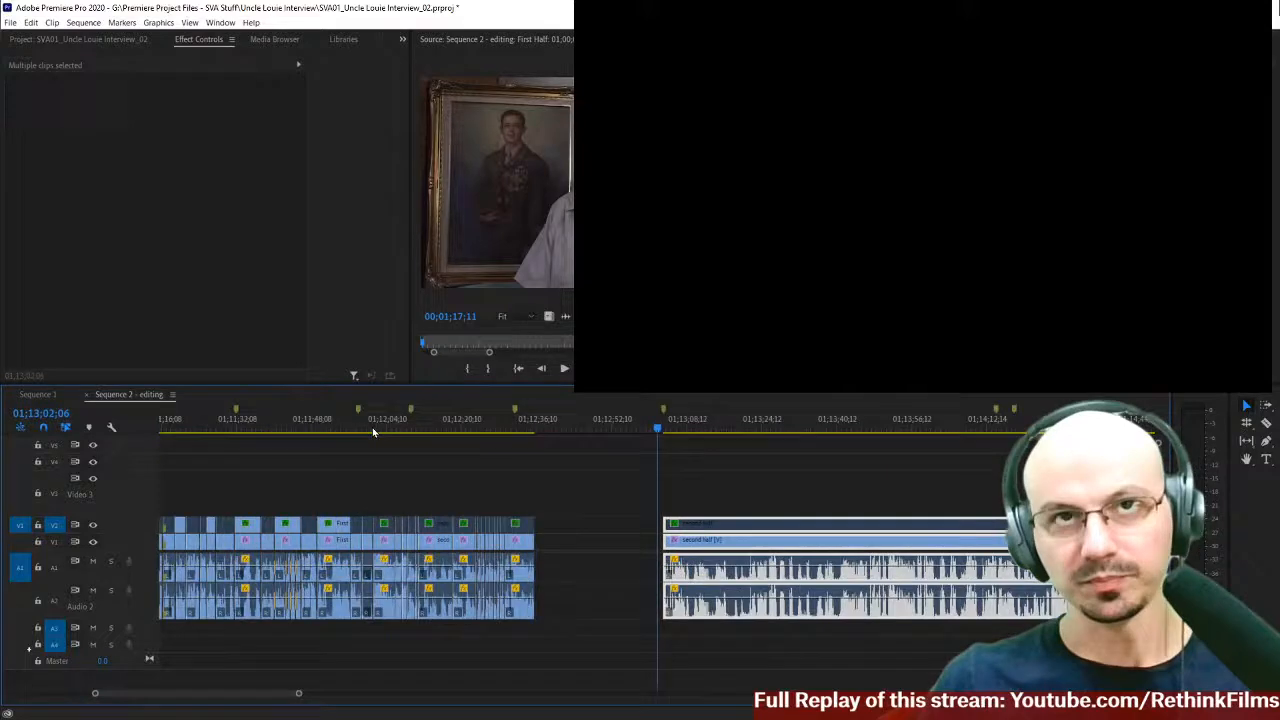
{"action": "key", "text": "="}
{"action": "key", "text": "space"}
{"action": "scroll", "coordinate": [646, 490], "scroll_direction": "down", "scroll_amount": 5}
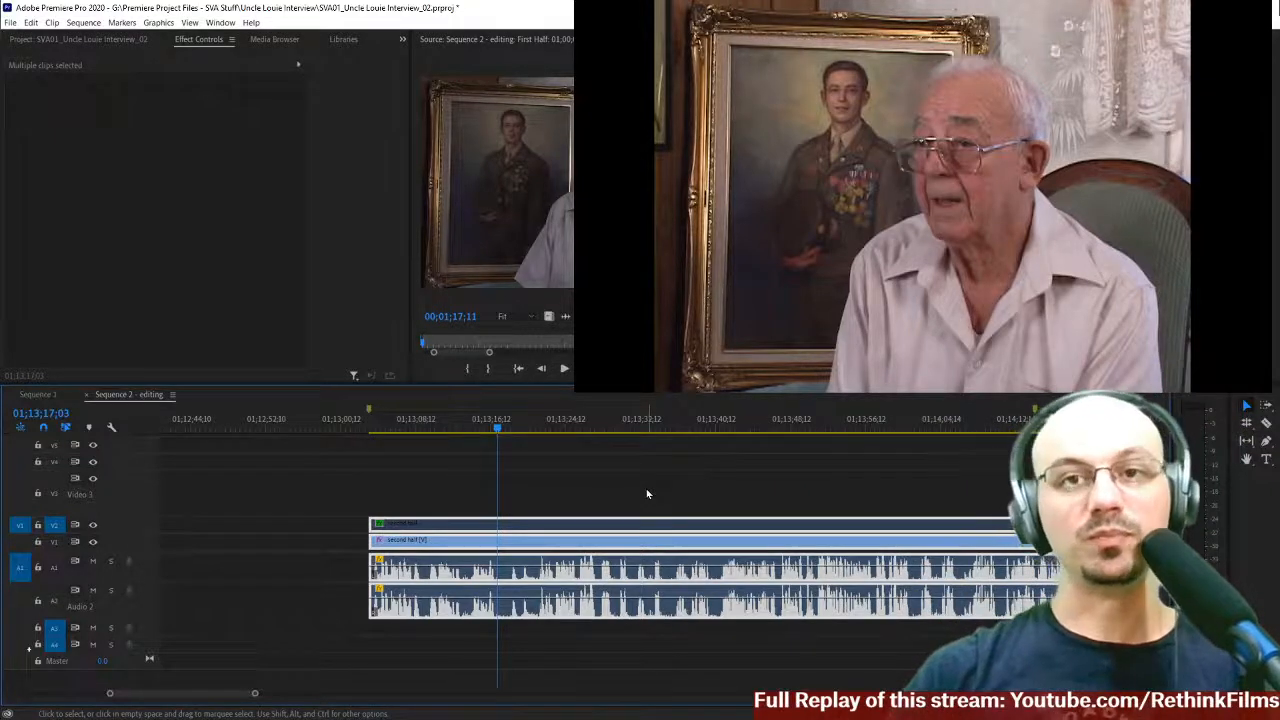
{"action": "scroll", "coordinate": [646, 494], "scroll_direction": "up", "scroll_amount": 6}
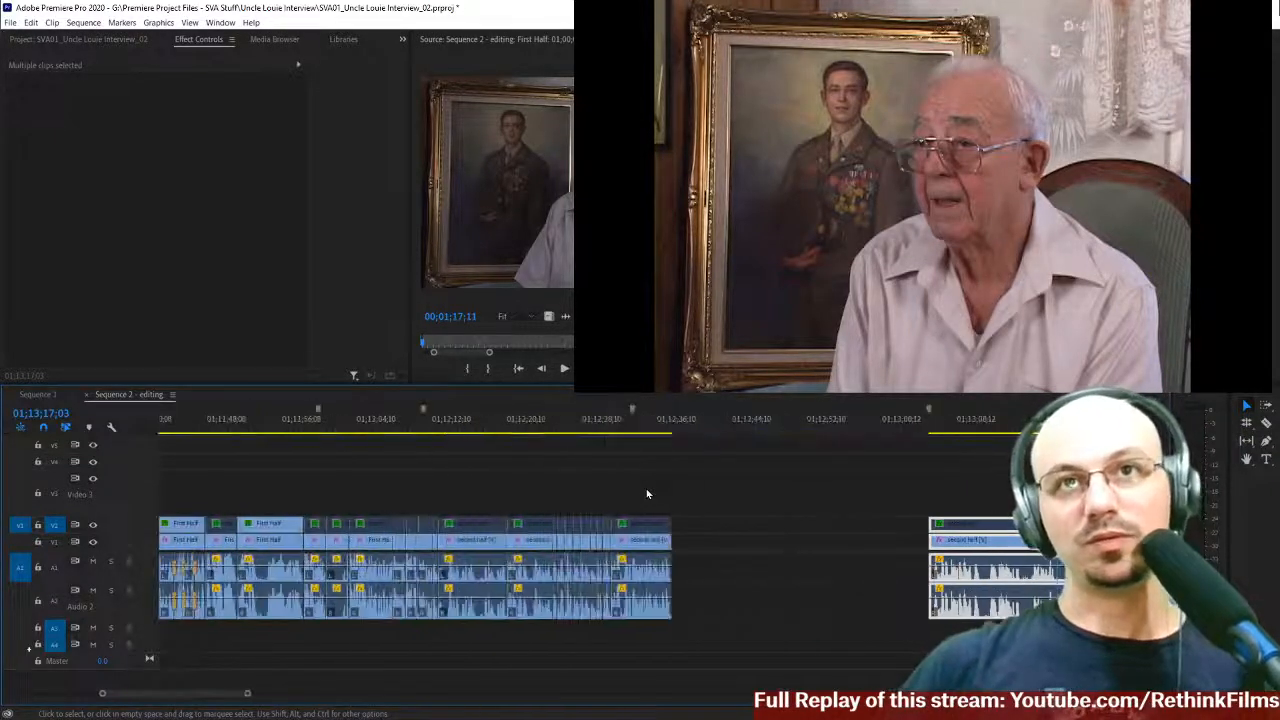